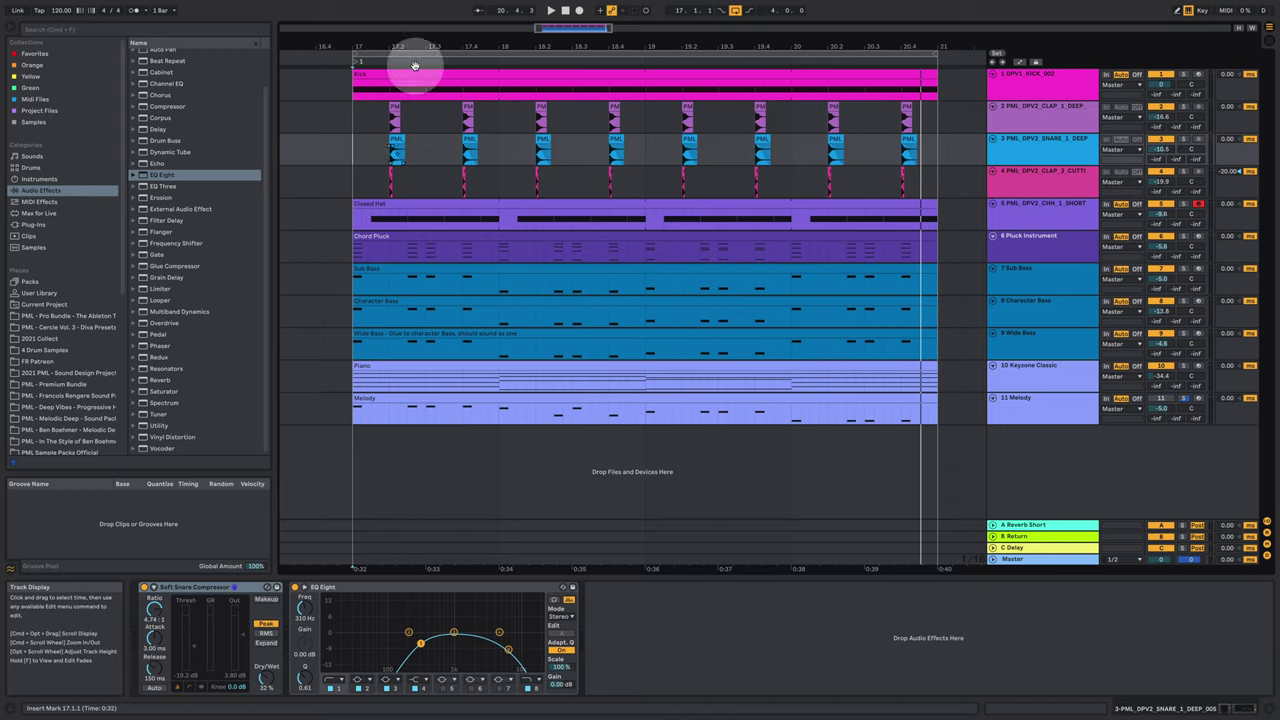
Zoom out the arrangement so all 11 tracks are visible through bar 21
{"action": "left_click_drag", "start_coordinate": [420, 45], "coordinate": [420, 12]}
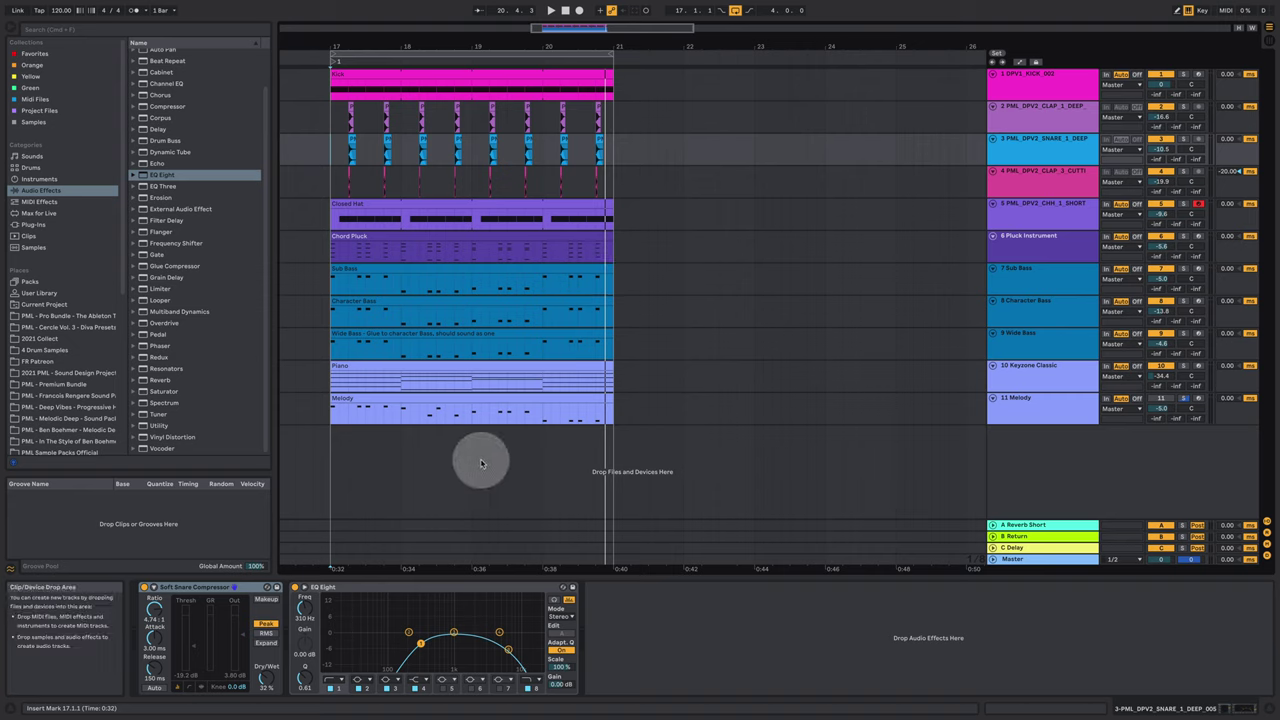
Copy the Kick clip's last bars to bar 22 and lengthen the copy to bar 26
{"action": "left_click", "coordinate": [625, 82]}
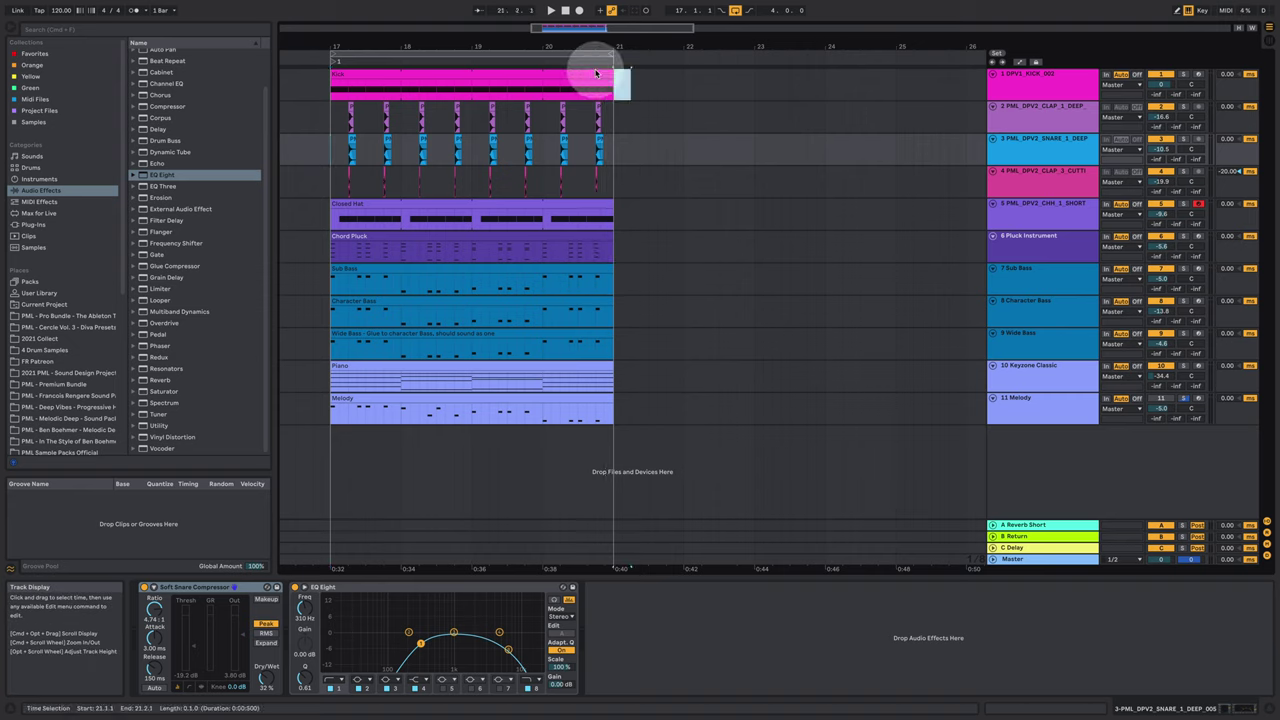
{"action": "left_click_drag", "start_coordinate": [596, 73], "coordinate": [469, 70]}
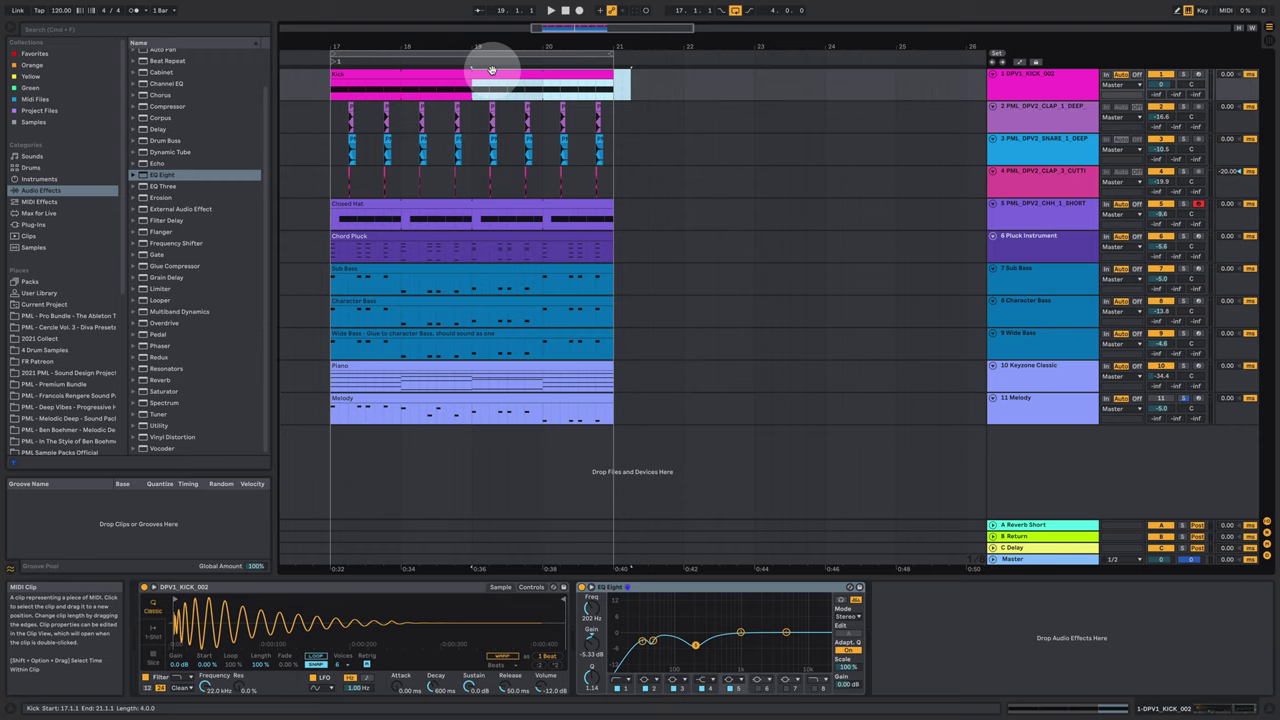
{"action": "left_click_drag", "start_coordinate": [490, 70], "coordinate": [703, 77]}
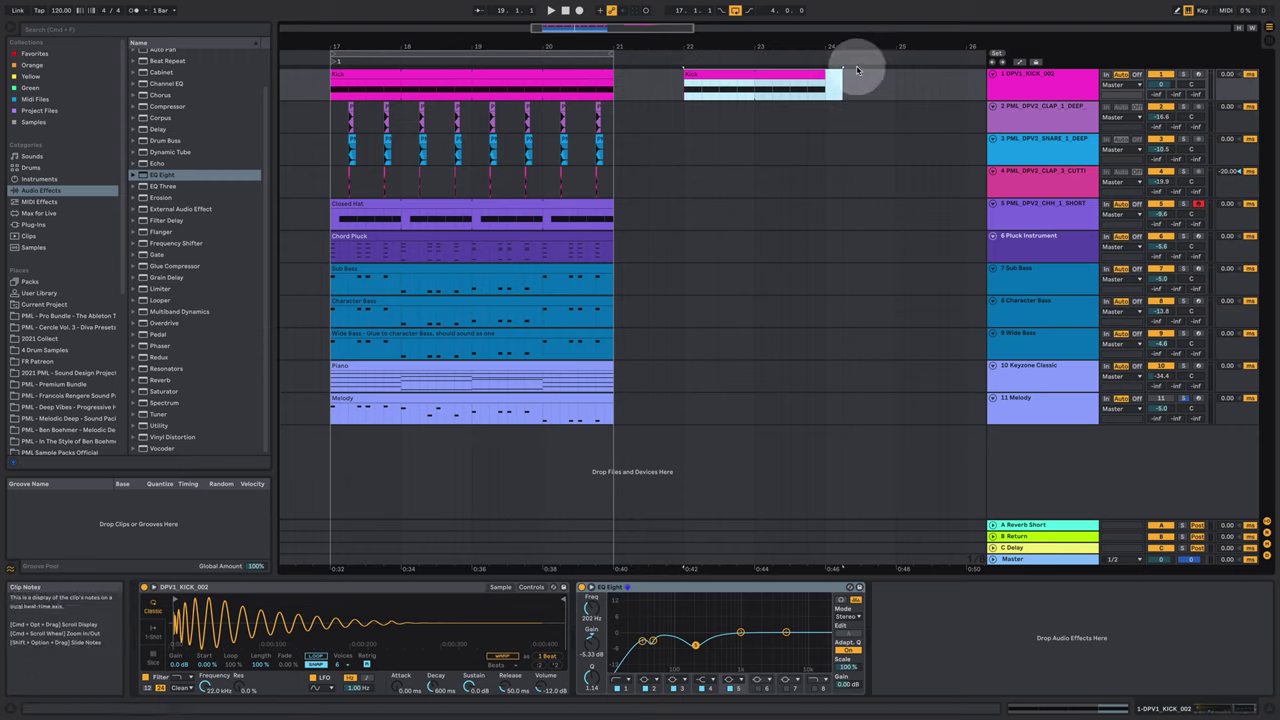
{"action": "left_click_drag", "start_coordinate": [840, 70], "coordinate": [963, 71]}
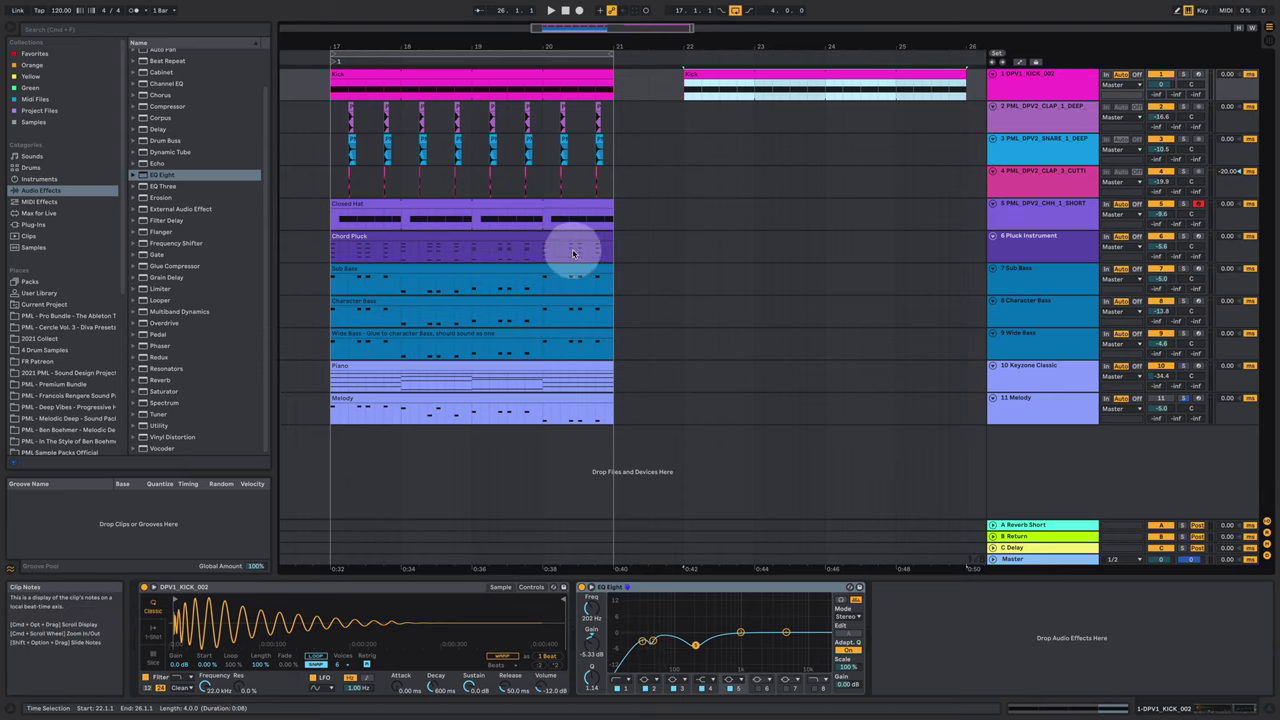
Copy the end of the Chord Pluck clip to bar 22, select the copy and play it
{"action": "left_click_drag", "start_coordinate": [620, 245], "coordinate": [708, 255]}
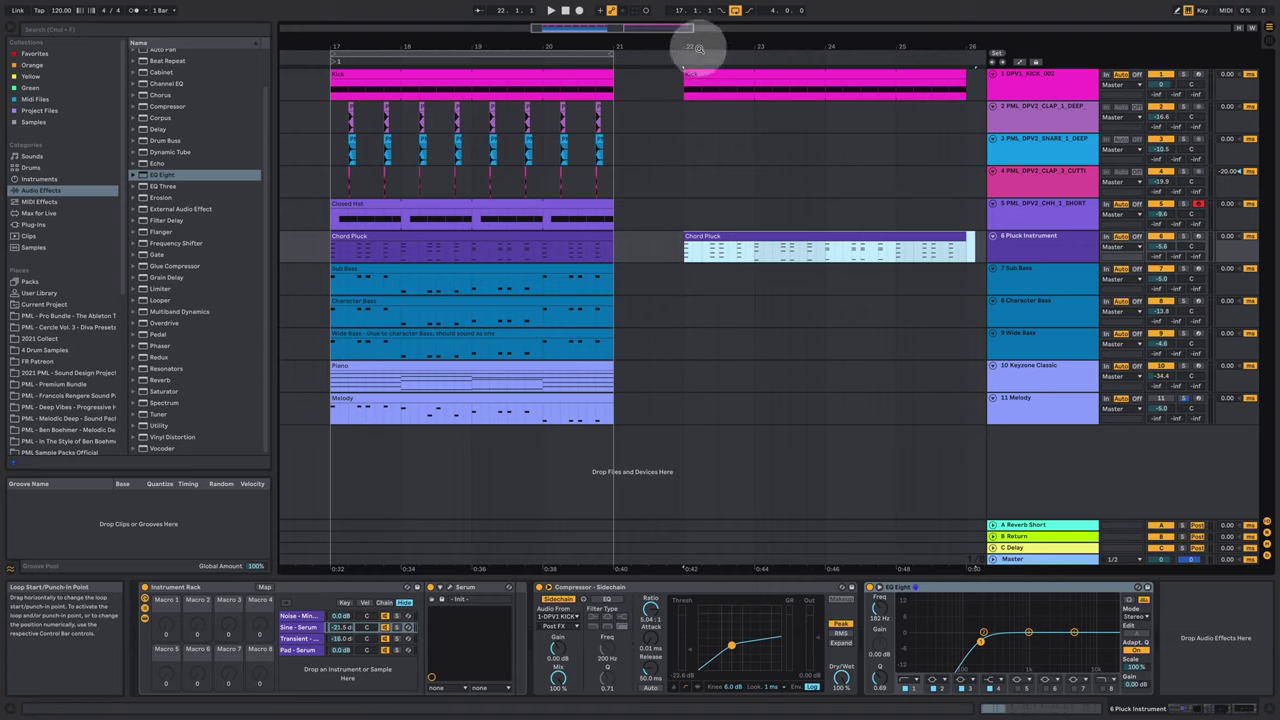
{"action": "left_click_drag", "start_coordinate": [699, 49], "coordinate": [591, 51]}
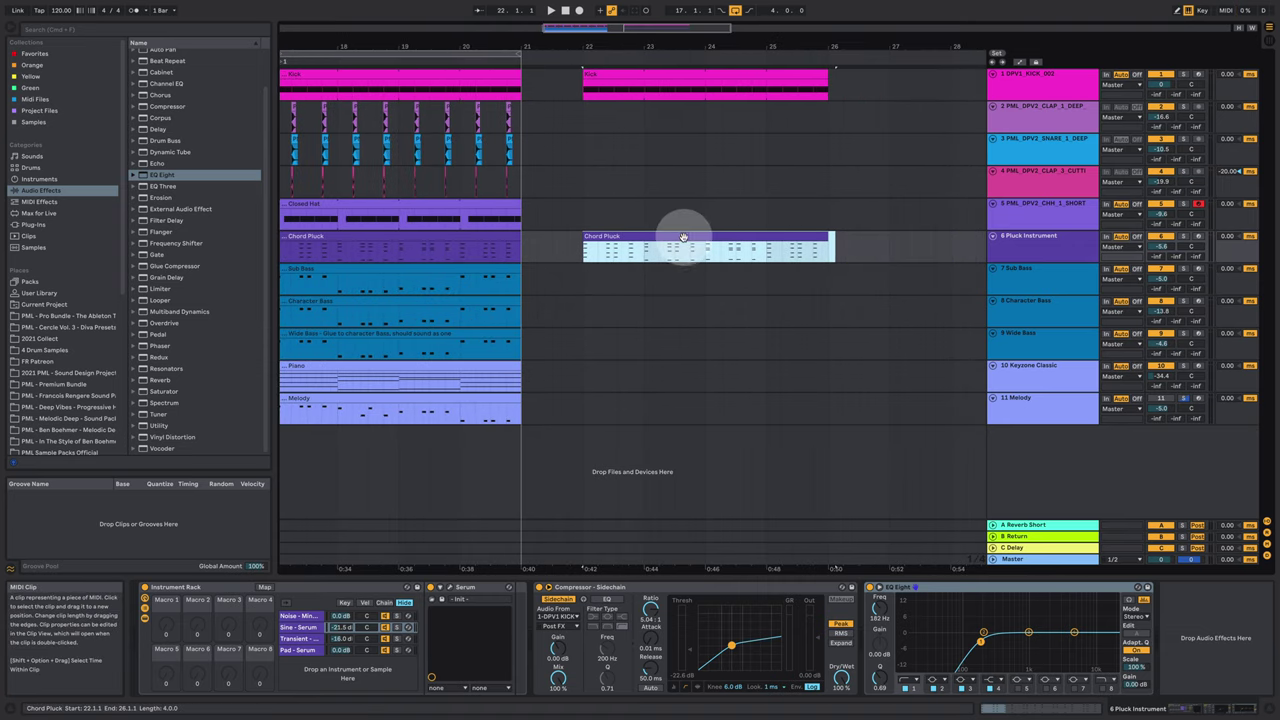
{"action": "left_click", "coordinate": [717, 266]}
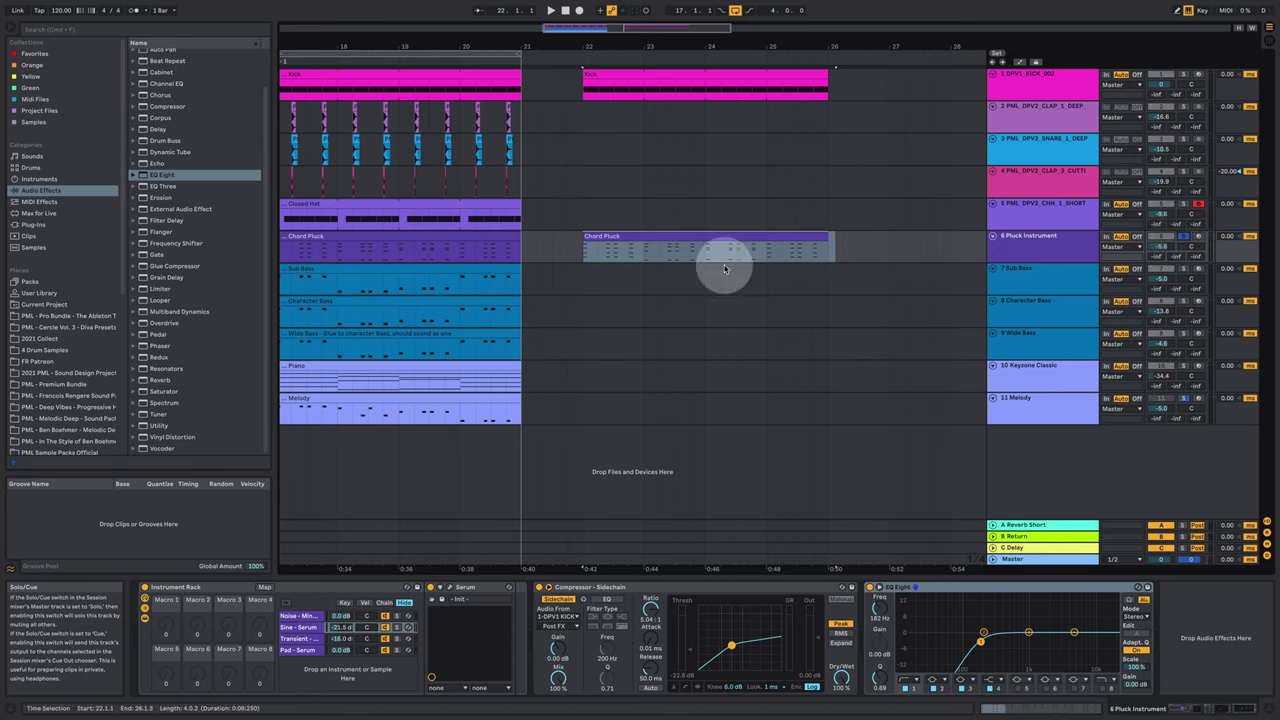
{"action": "left_click", "coordinate": [606, 234]}
{"action": "key", "text": "space"}
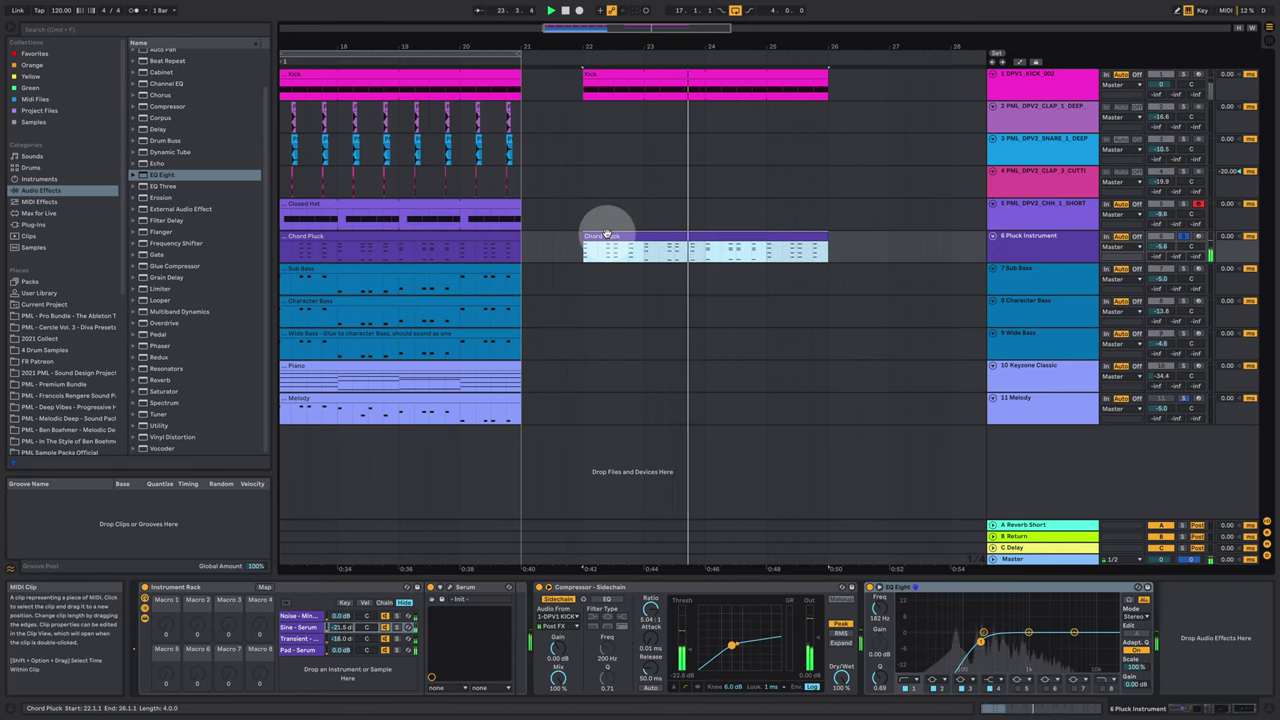
In the copied Chord Pluck notes, select the first twelve G, C, E2 and A notes, then return to the arrangement
{"action": "double_click", "coordinate": [606, 234]}
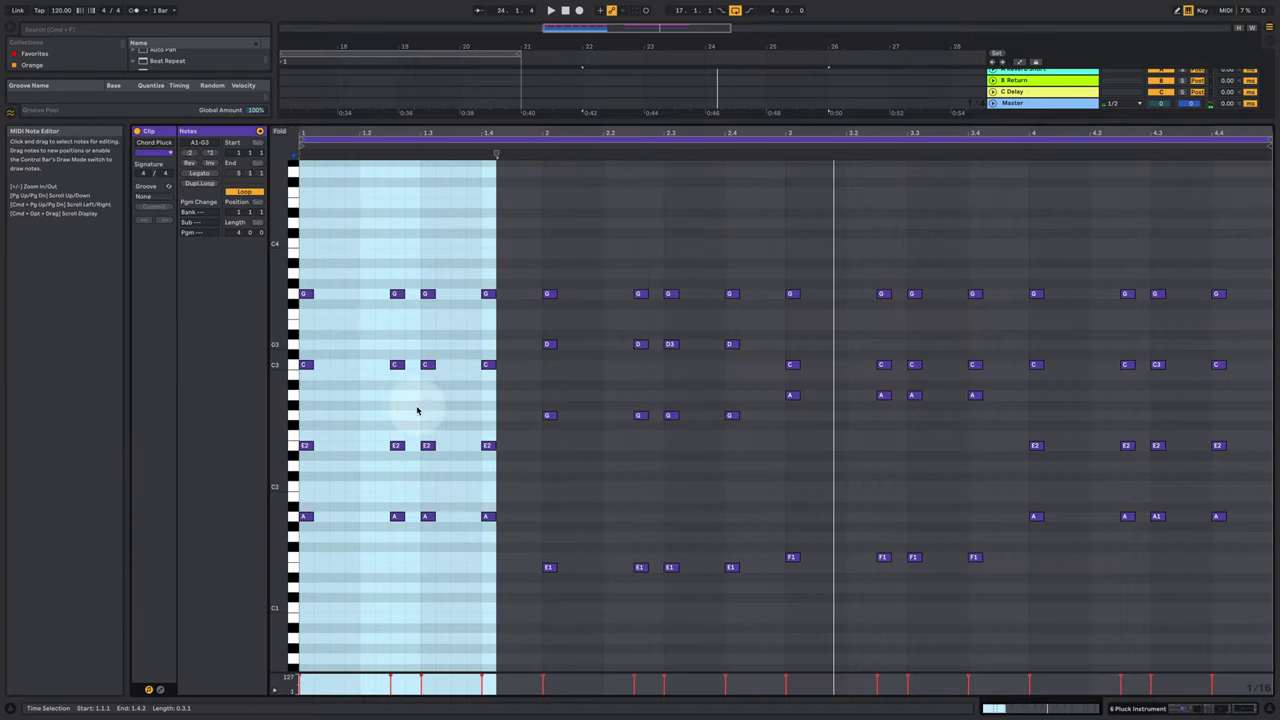
{"action": "left_click", "coordinate": [388, 280]}
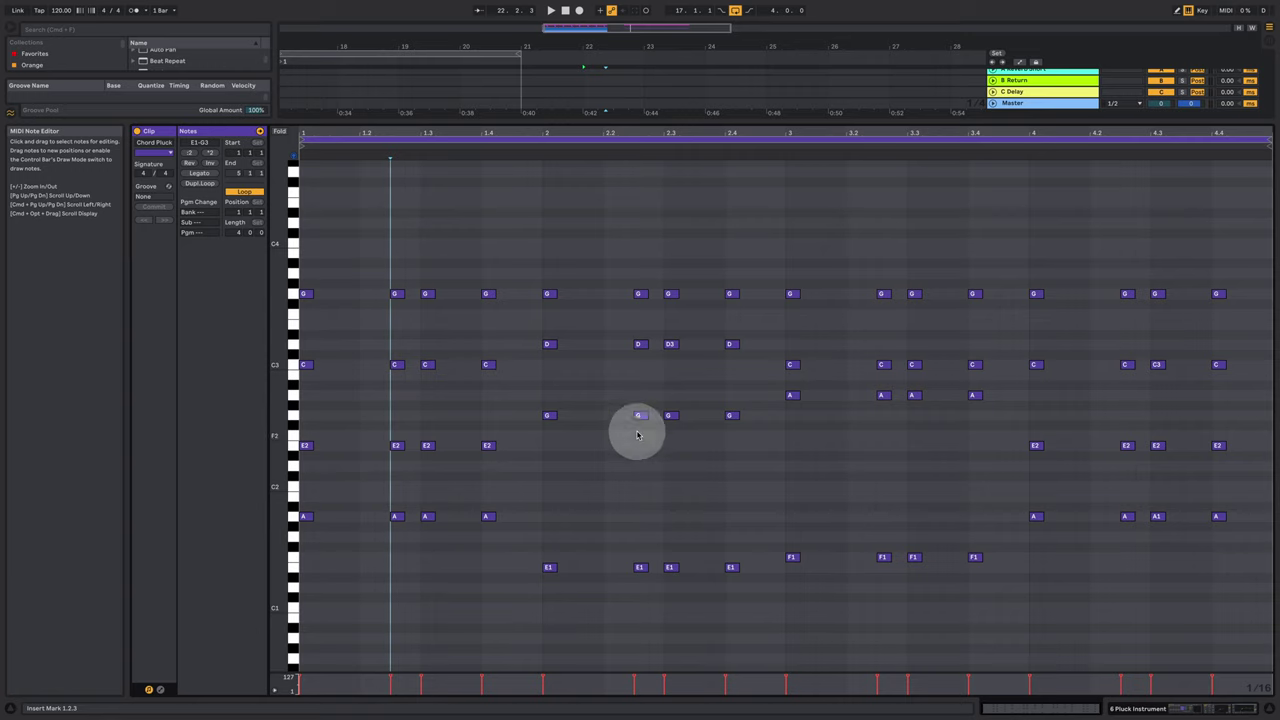
{"action": "left_click_drag", "start_coordinate": [341, 256], "coordinate": [1065, 630]}
{"action": "left_click", "coordinate": [1192, 708]}
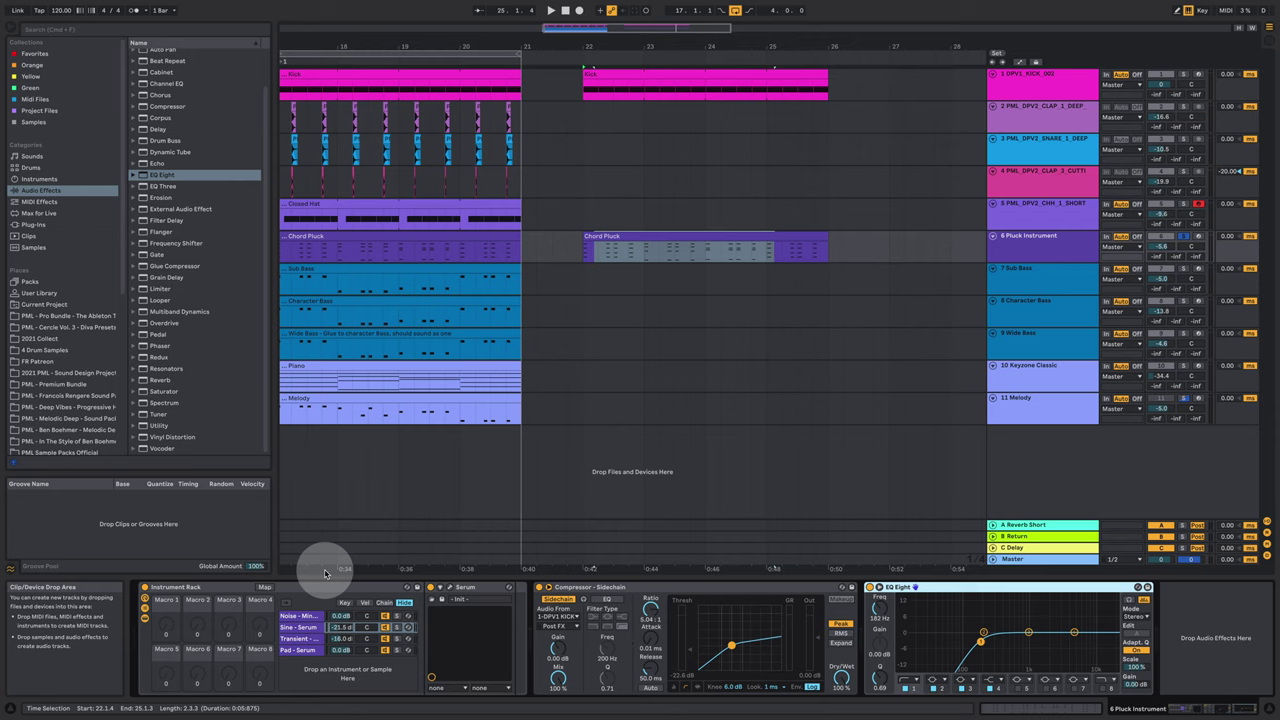
Solo the pluck rack's Noise chain and start playback to hear it
{"action": "left_click", "coordinate": [305, 615]}
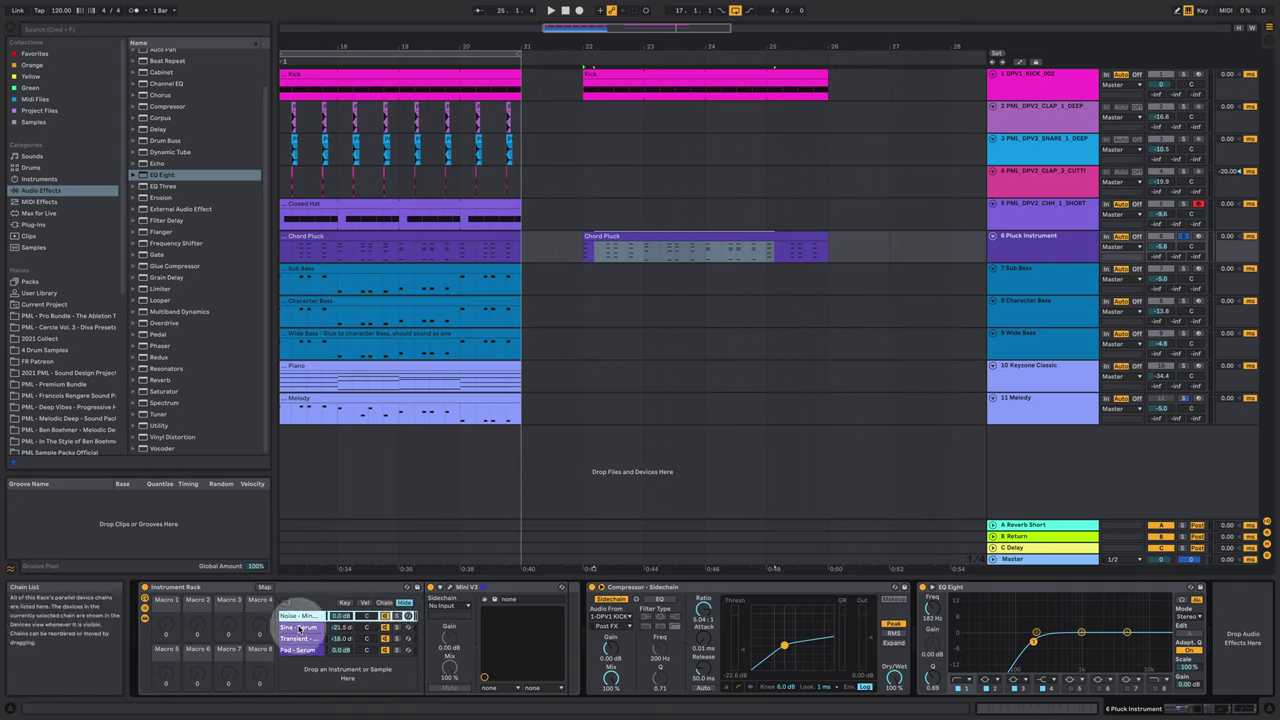
{"action": "left_click", "coordinate": [398, 616]}
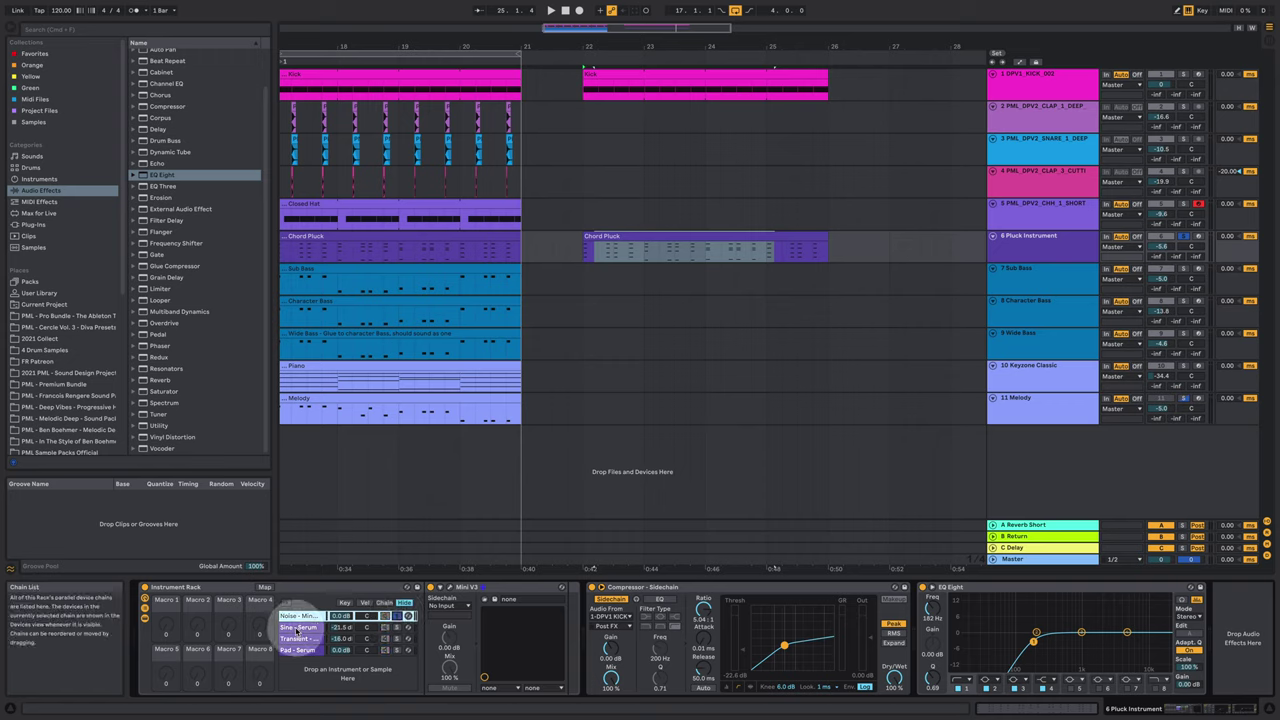
{"action": "key", "text": "space"}
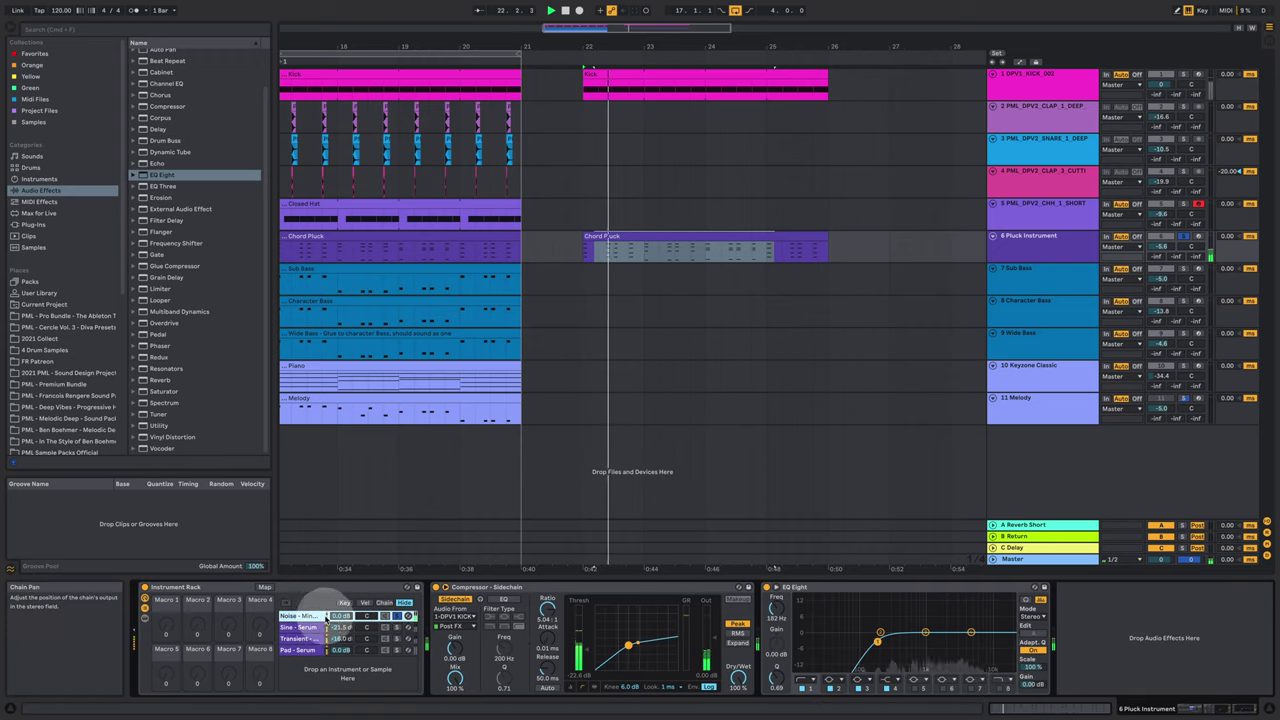
In the Noise chain's Mini V3, lengthen filter decay, raise sustain to 3.47, and lengthen VCA decay
{"action": "left_click", "coordinate": [309, 616]}
{"action": "left_click", "coordinate": [444, 589]}
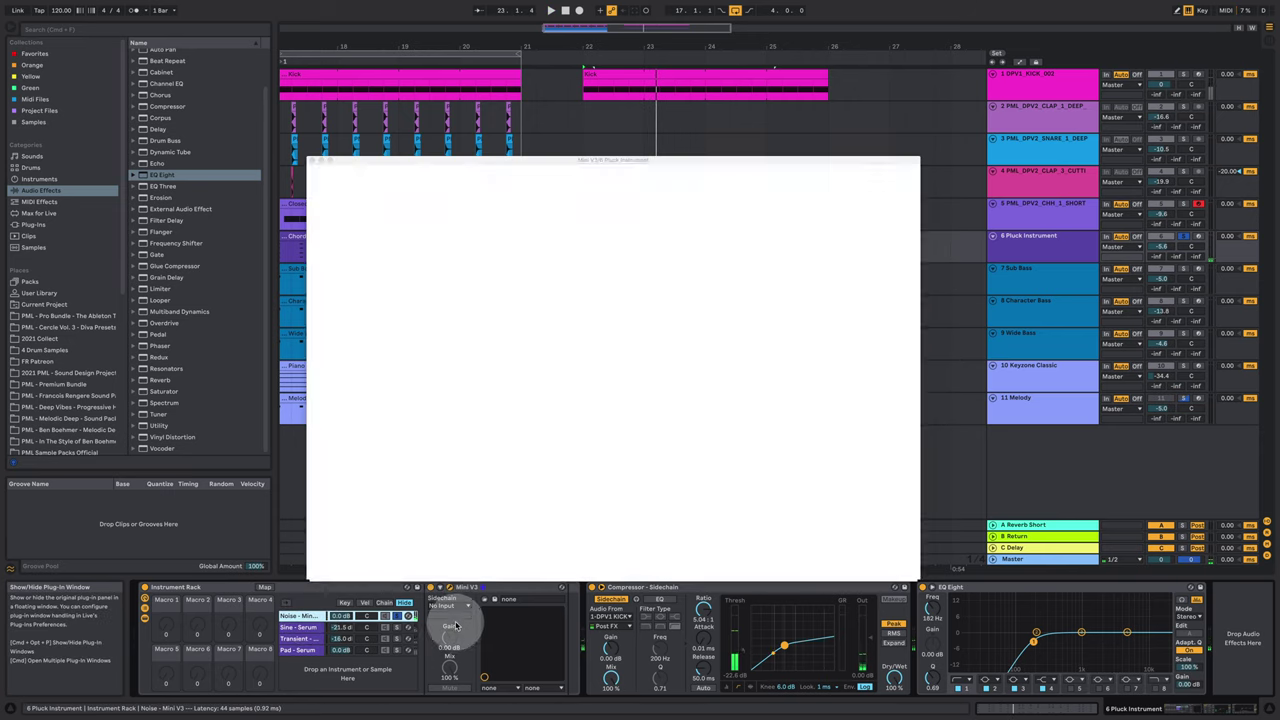
{"action": "left_click", "coordinate": [581, 271]}
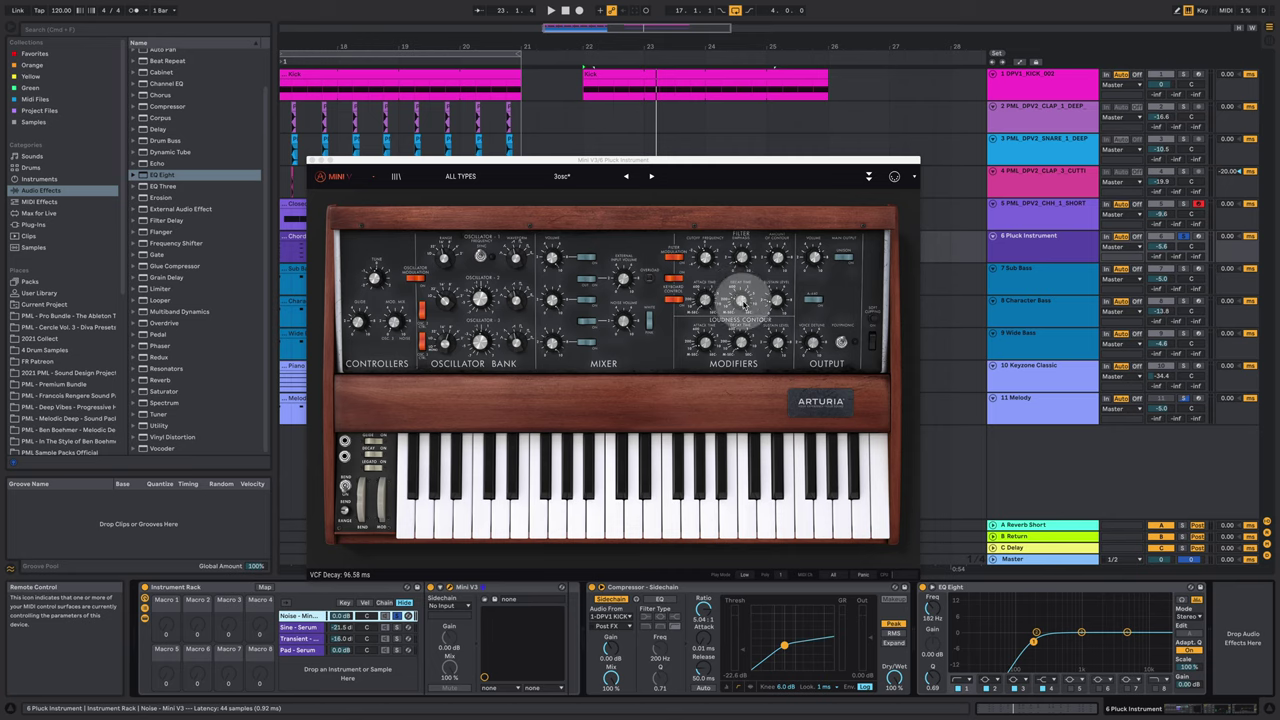
{"action": "left_click_drag", "start_coordinate": [742, 301], "coordinate": [744, 298]}
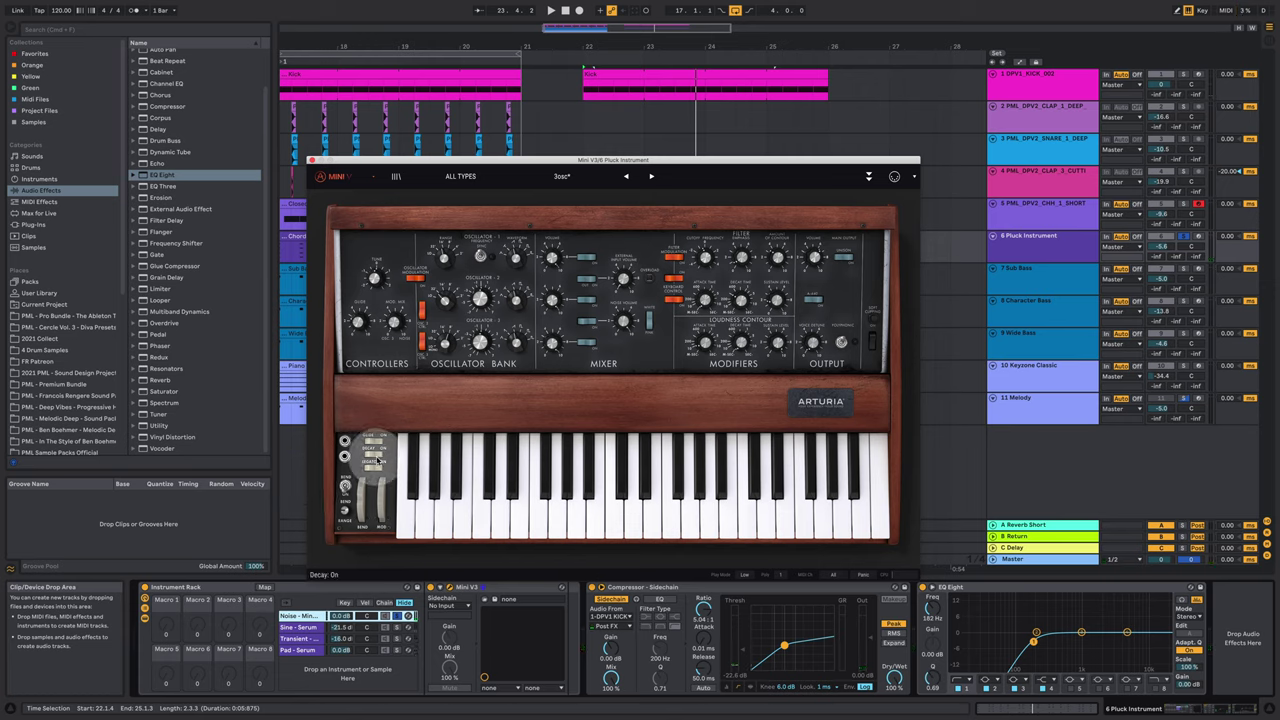
{"action": "left_click", "coordinate": [775, 298]}
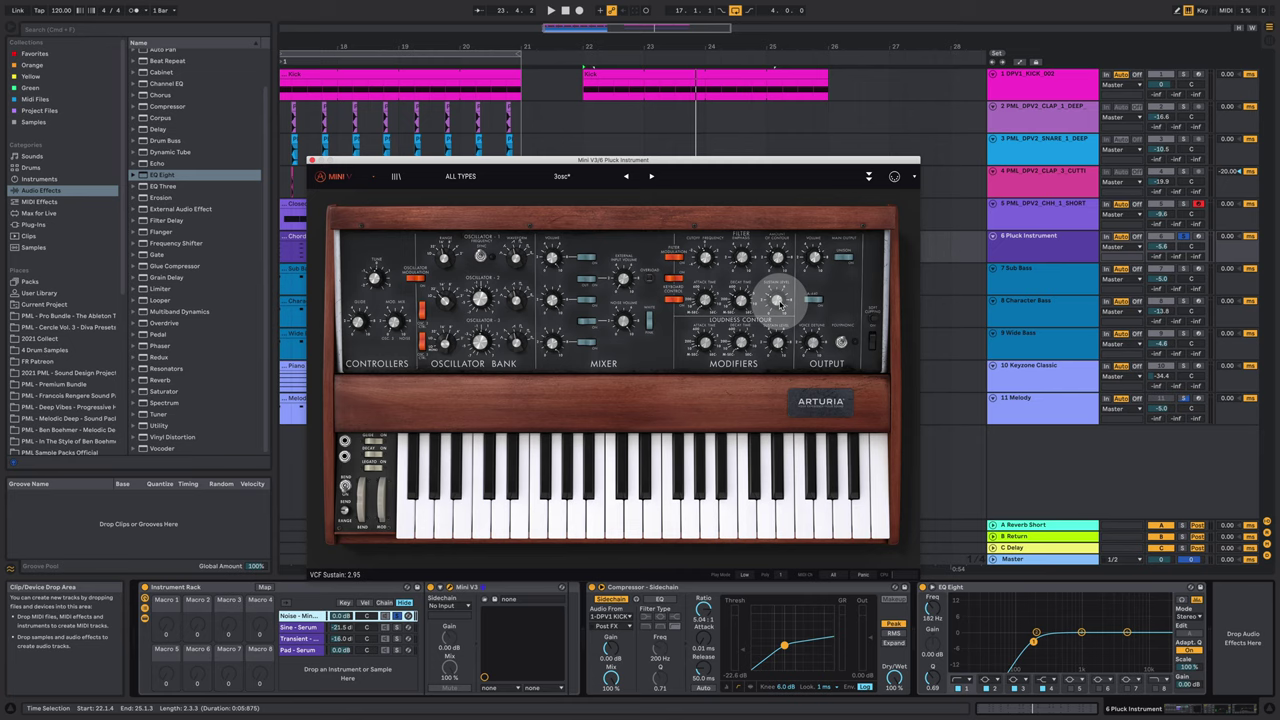
{"action": "left_click_drag", "start_coordinate": [778, 302], "coordinate": [782, 298]}
{"action": "mouse_move", "coordinate": [737, 349]}
{"action": "left_mouse_down"}
{"action": "mouse_move", "coordinate": [748, 323]}
{"action": "mouse_move", "coordinate": [740, 343]}
{"action": "left_mouse_up"}
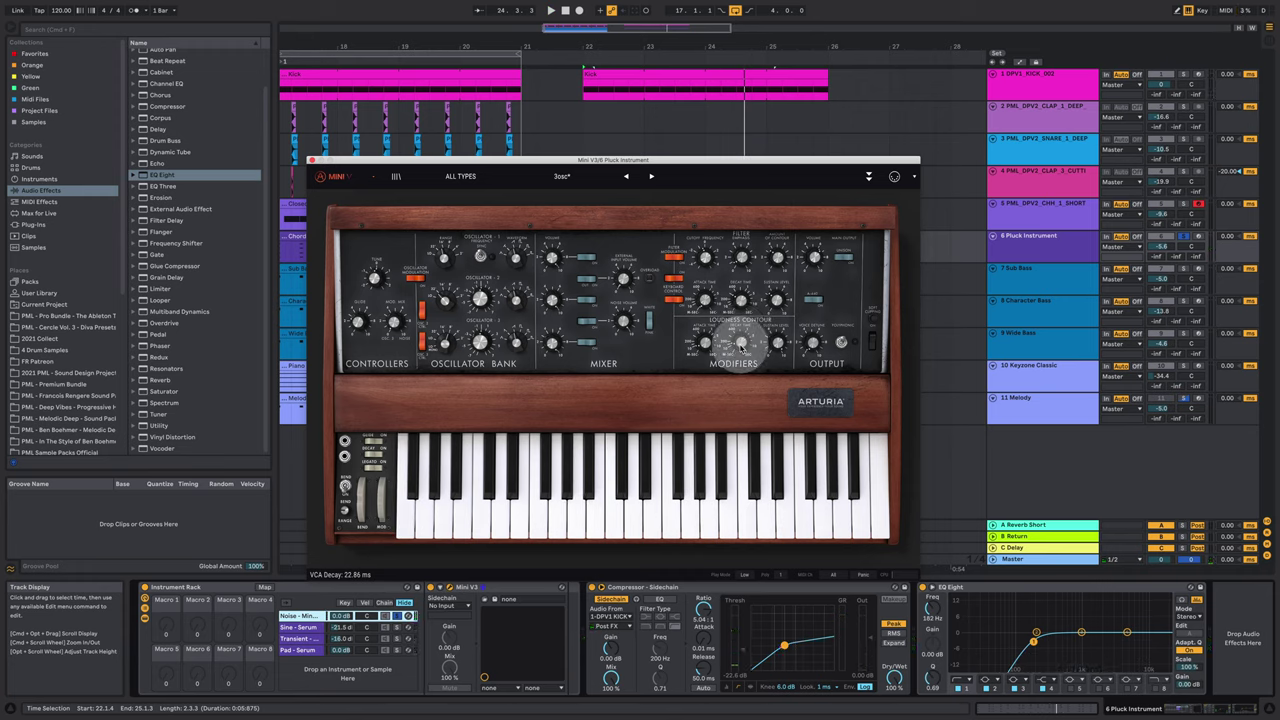
{"action": "mouse_move", "coordinate": [741, 345]}
{"action": "left_mouse_down"}
{"action": "mouse_move", "coordinate": [745, 325]}
{"action": "mouse_move", "coordinate": [741, 336]}
{"action": "left_mouse_up"}
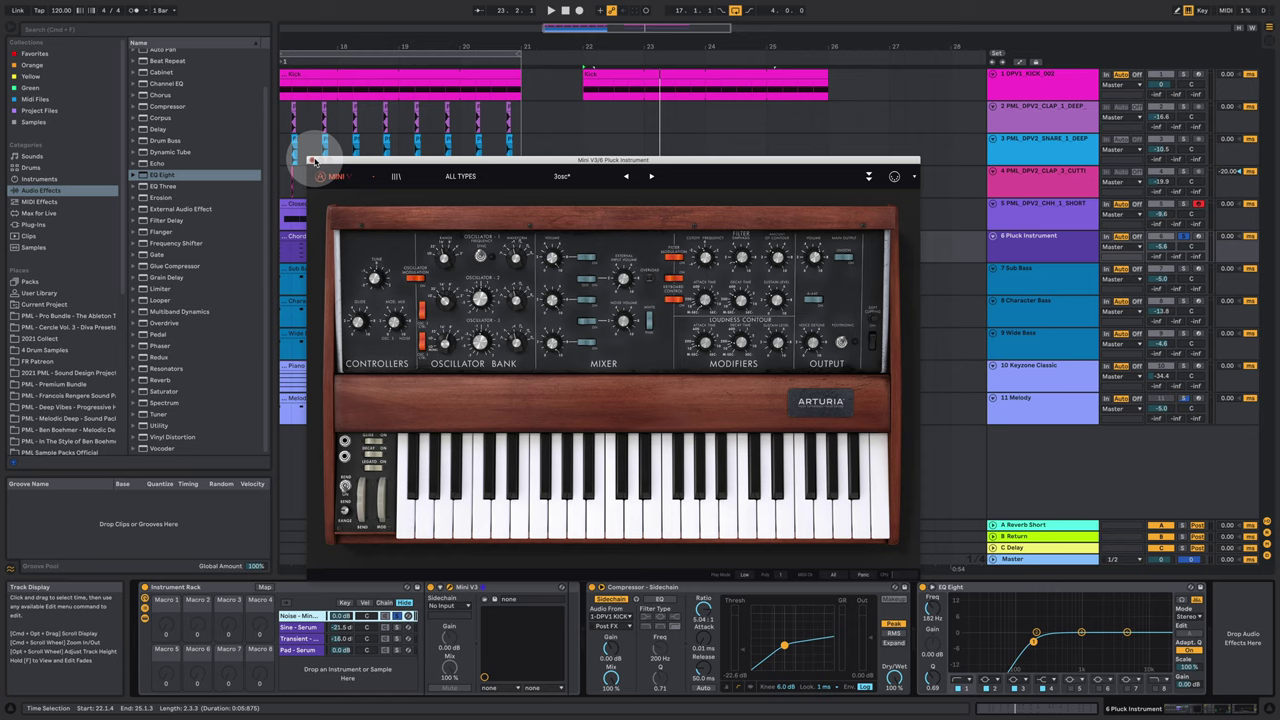
{"action": "left_click", "coordinate": [312, 160]}
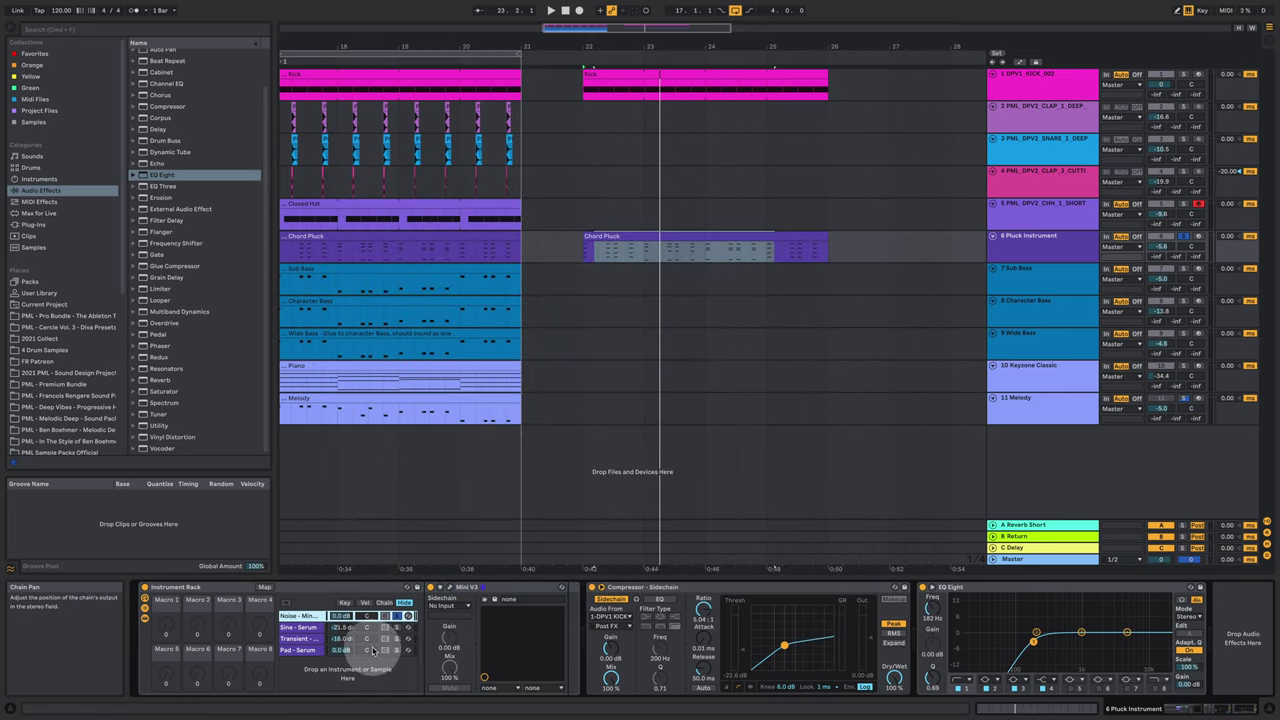
Open the Sine - Serum chain's Serum and lengthen its ENV 1 release to about 387 ms
{"action": "left_click", "coordinate": [308, 628]}
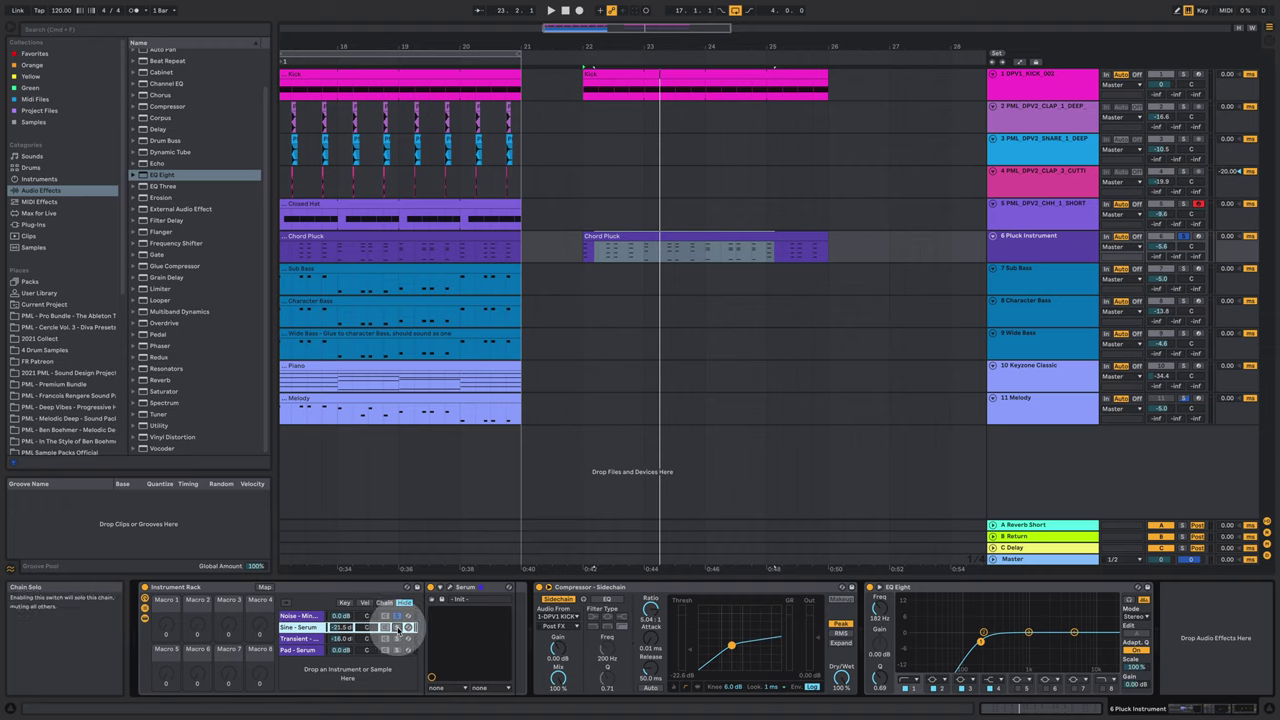
{"action": "left_click", "coordinate": [451, 588]}
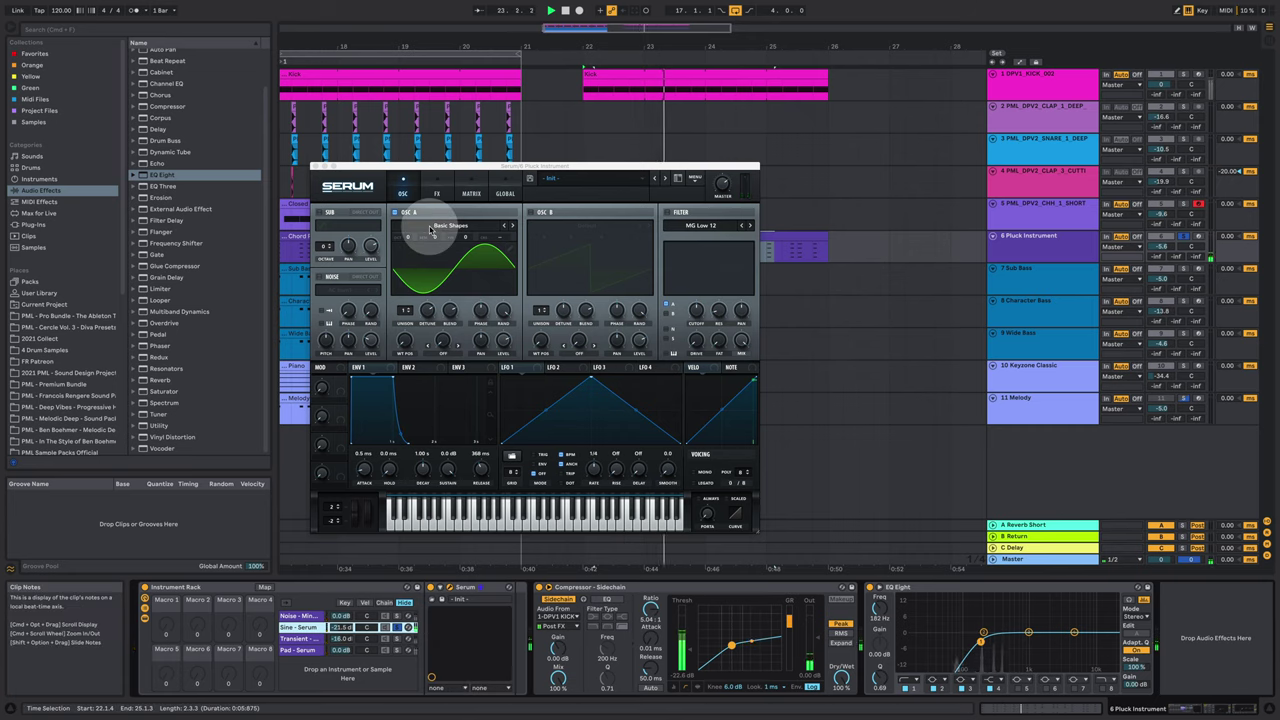
{"action": "key", "text": "space"}
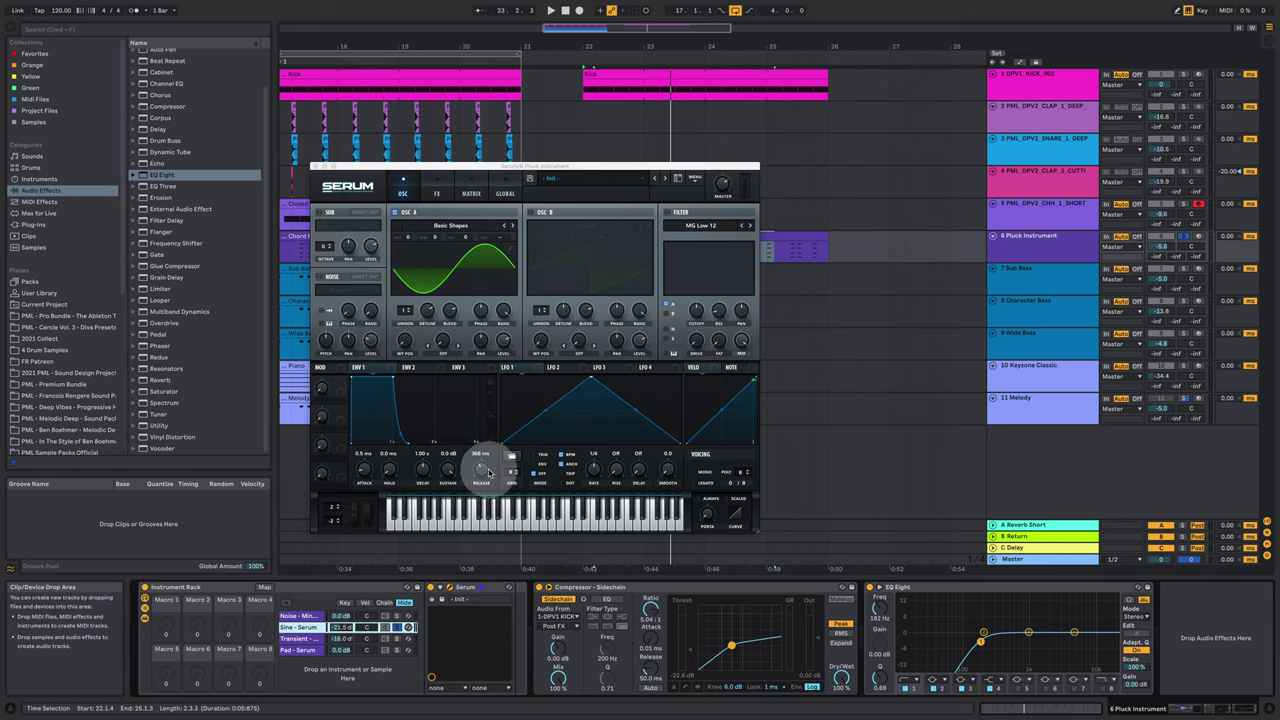
{"action": "key", "text": "space"}
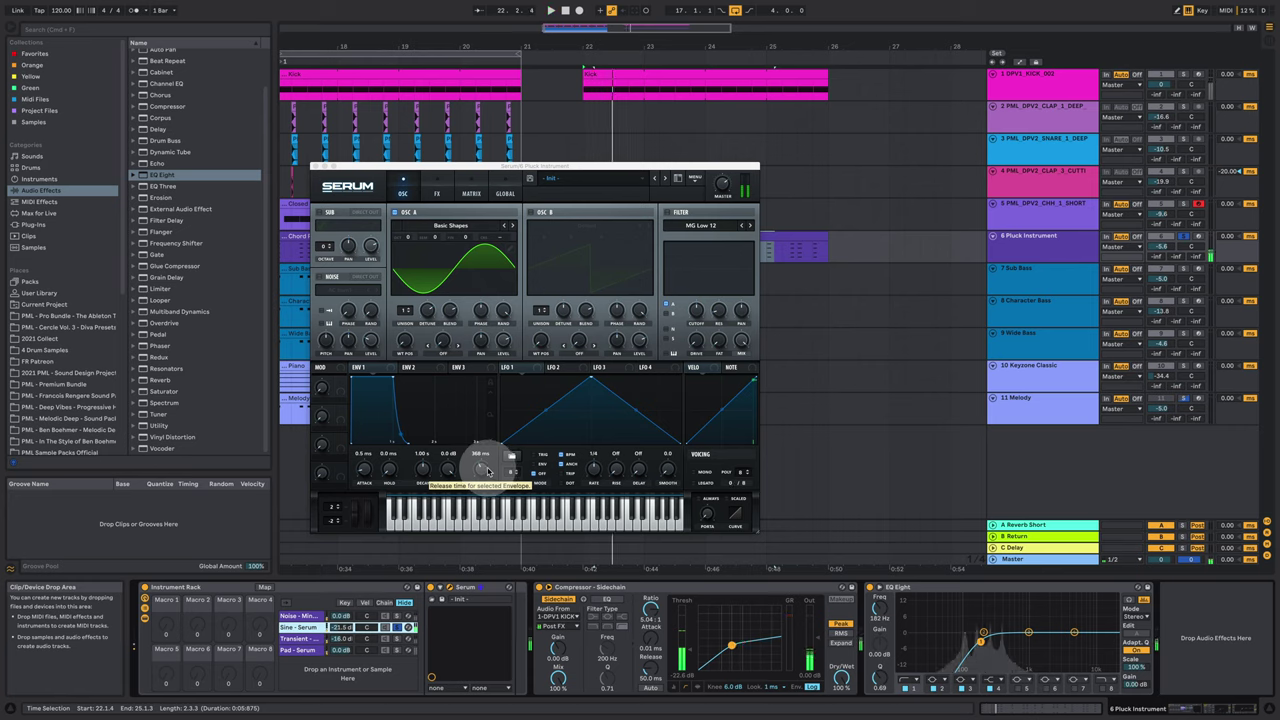
{"action": "key", "text": "space"}
{"action": "key", "text": "space"}
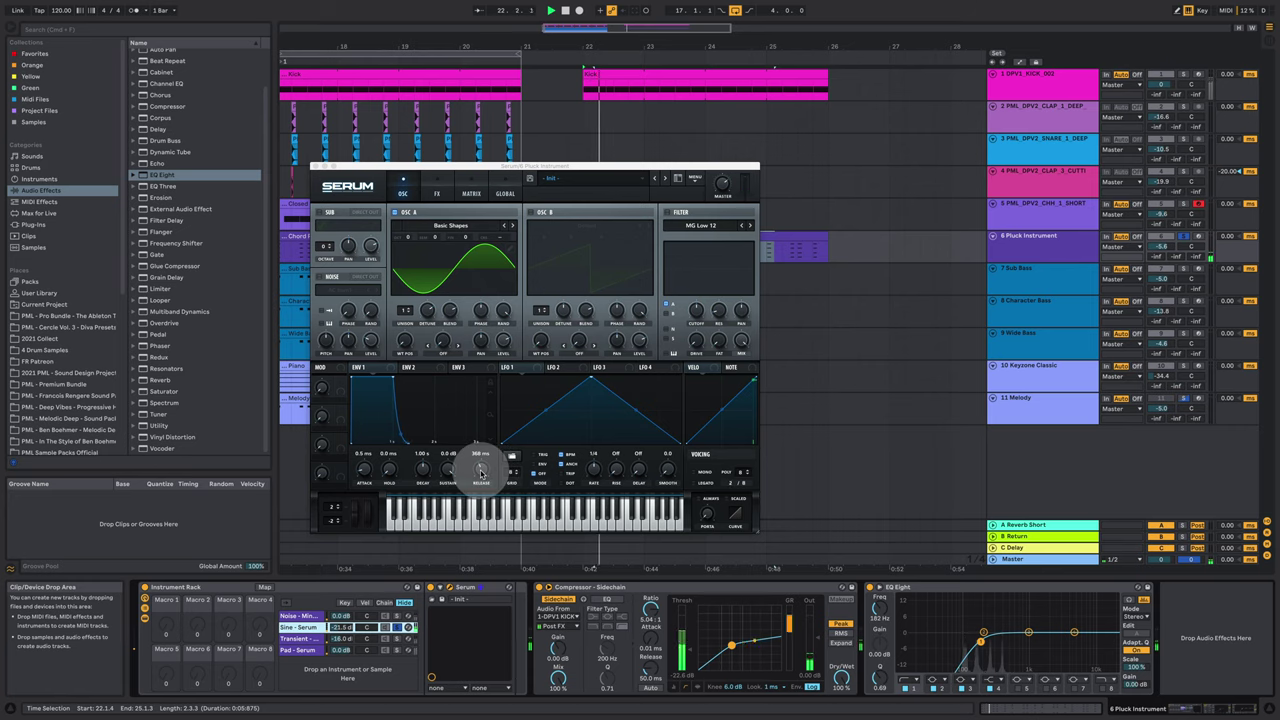
{"action": "mouse_move", "coordinate": [481, 474]}
{"action": "left_mouse_down"}
{"action": "mouse_move", "coordinate": [485, 453]}
{"action": "mouse_move", "coordinate": [482, 472]}
{"action": "left_mouse_up"}
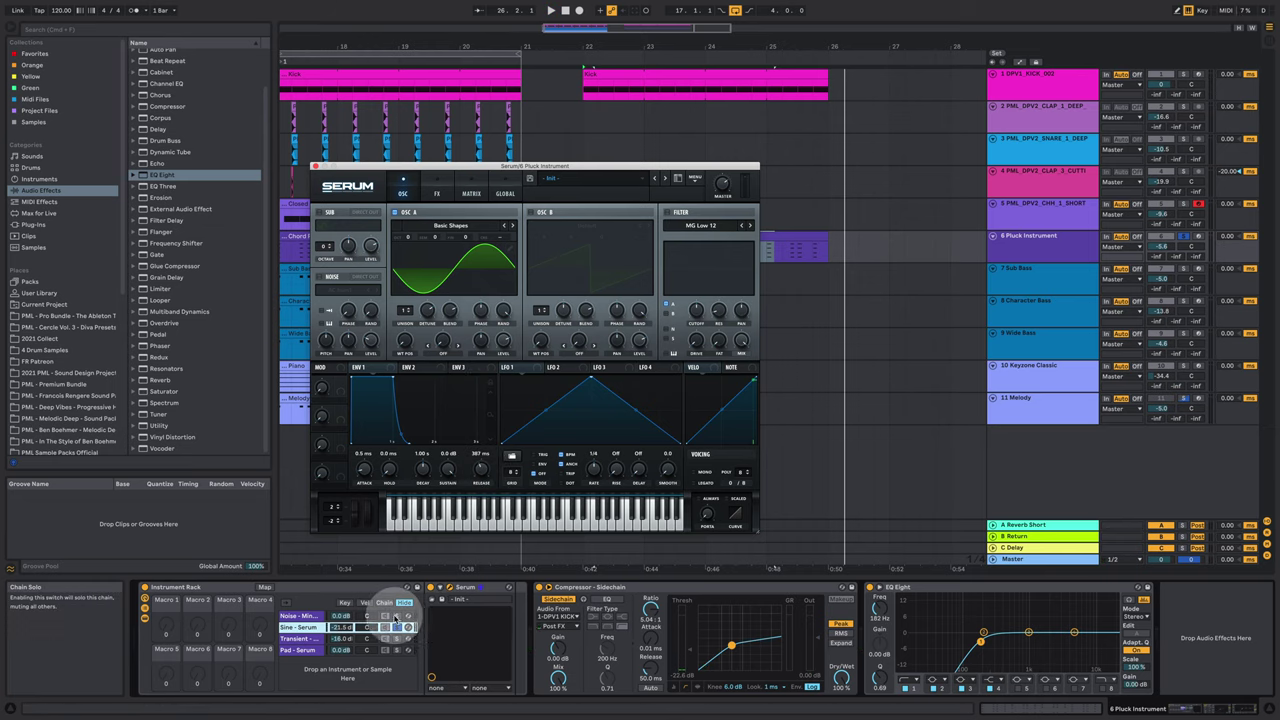
Browse the Noise and Sine - Serum chains, then select and solo the Pad - Serum chain
{"action": "left_click", "coordinate": [310, 616]}
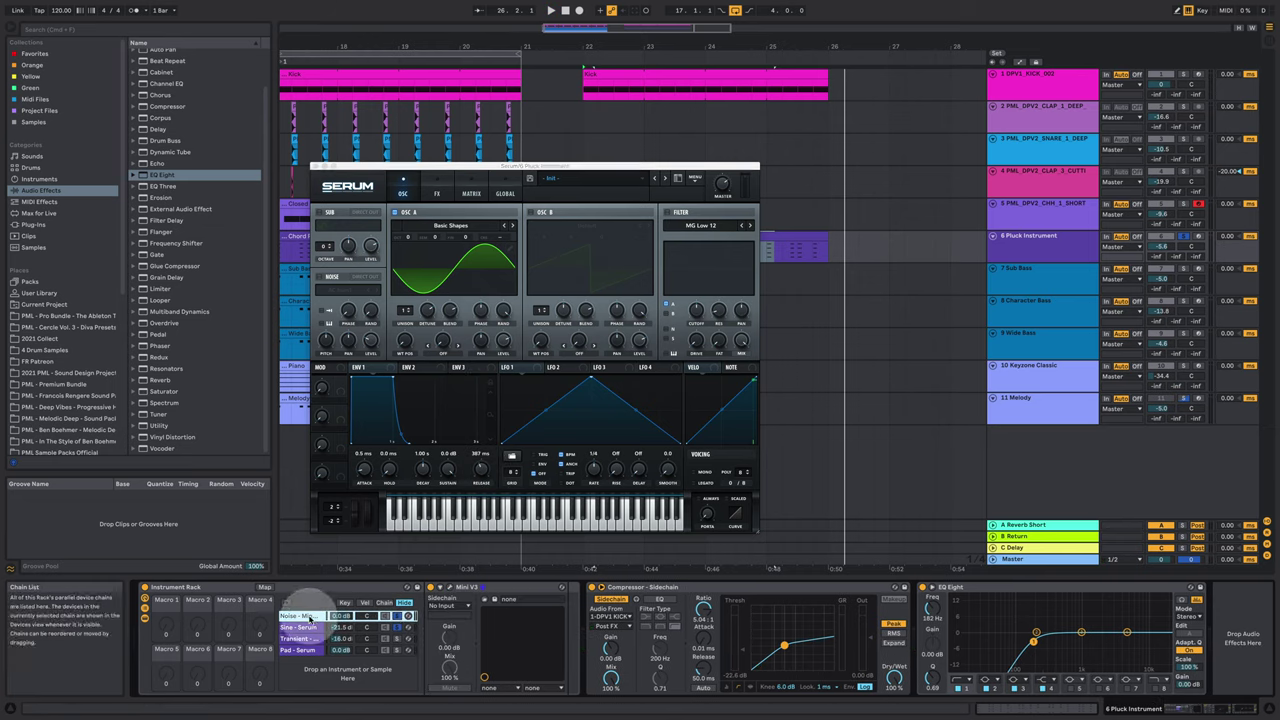
{"action": "left_click", "coordinate": [312, 627]}
{"action": "left_click", "coordinate": [310, 616]}
{"action": "left_click", "coordinate": [313, 627]}
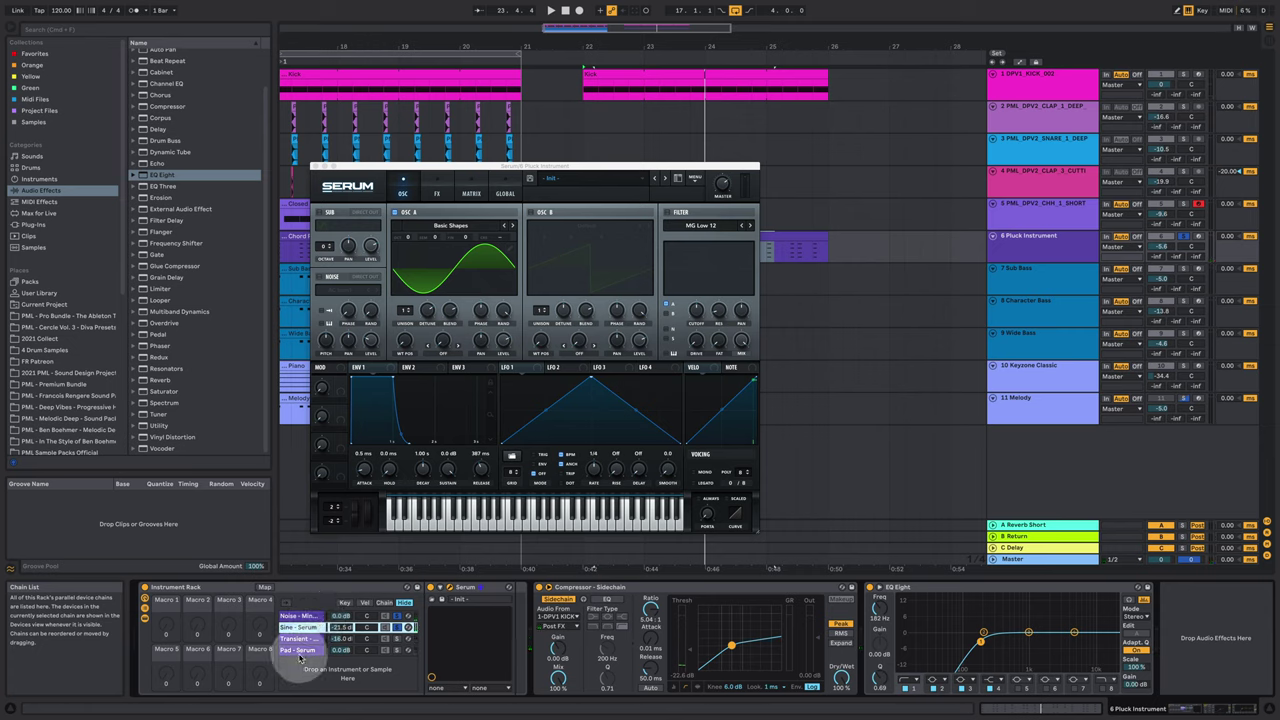
{"action": "left_click", "coordinate": [299, 652]}
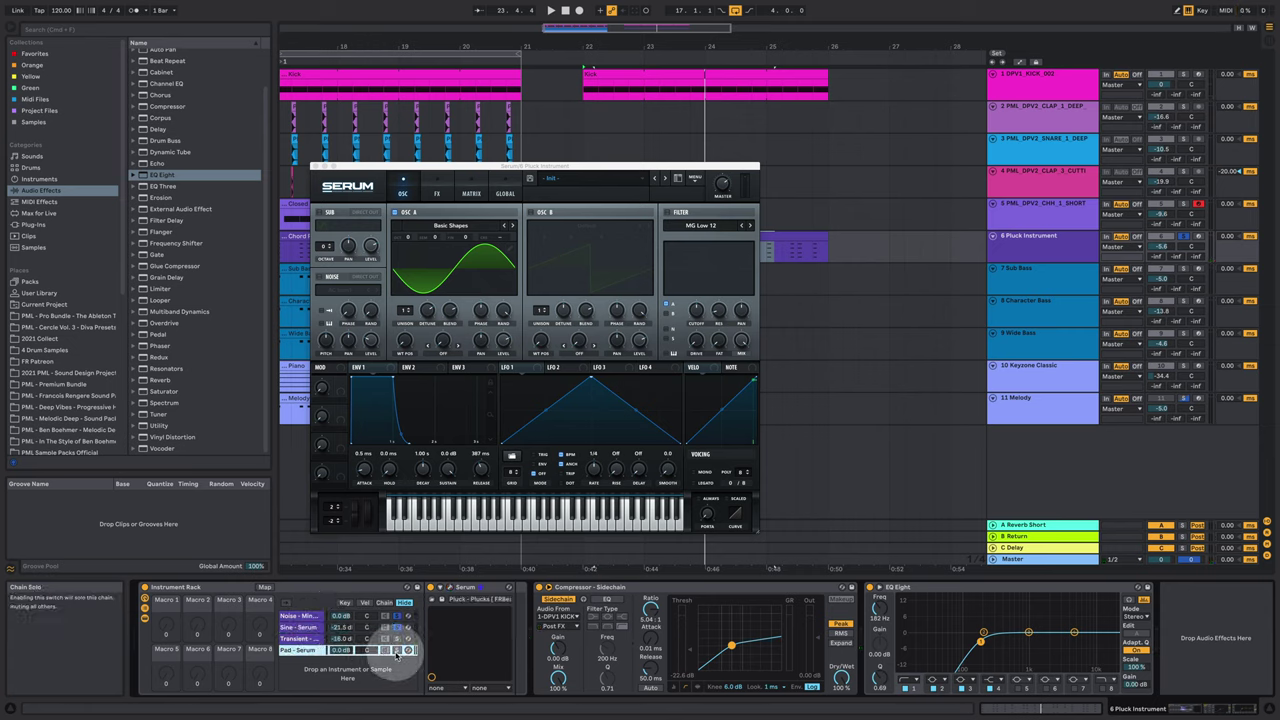
{"action": "left_click", "coordinate": [397, 652]}
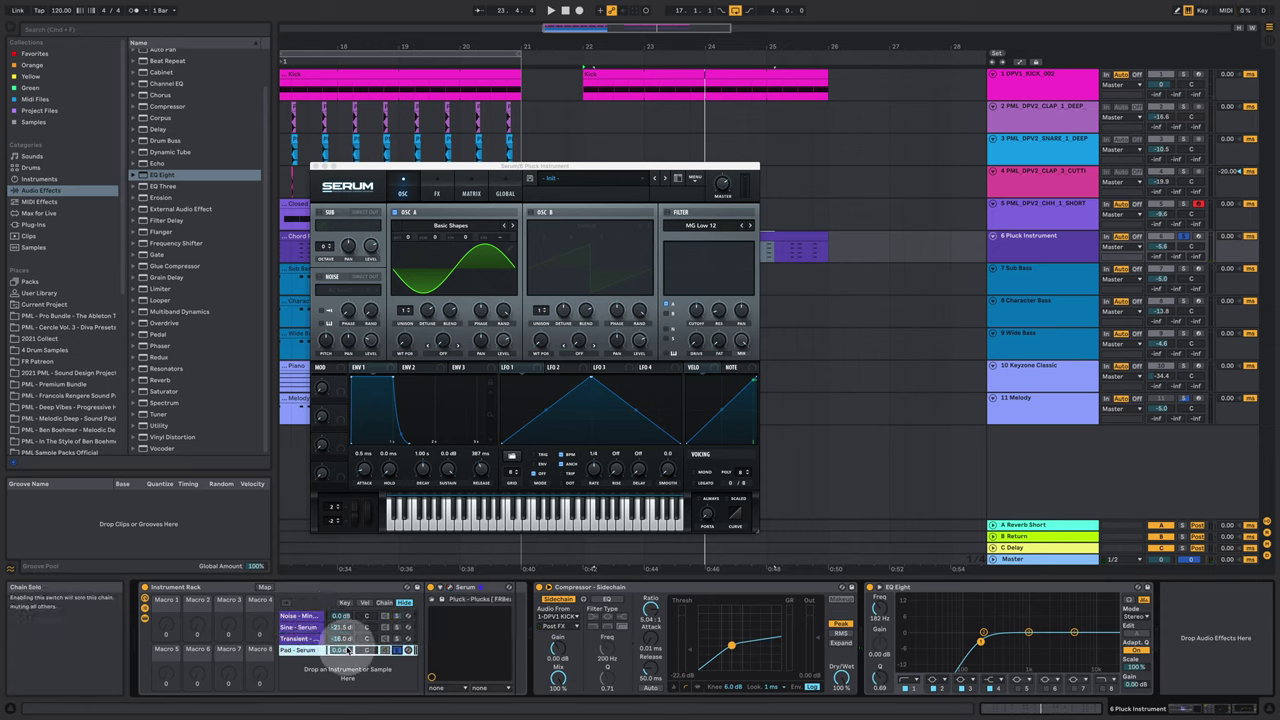
Compare the Noise and Sine - Serum chains' synths by switching between them
{"action": "left_click", "coordinate": [300, 616]}
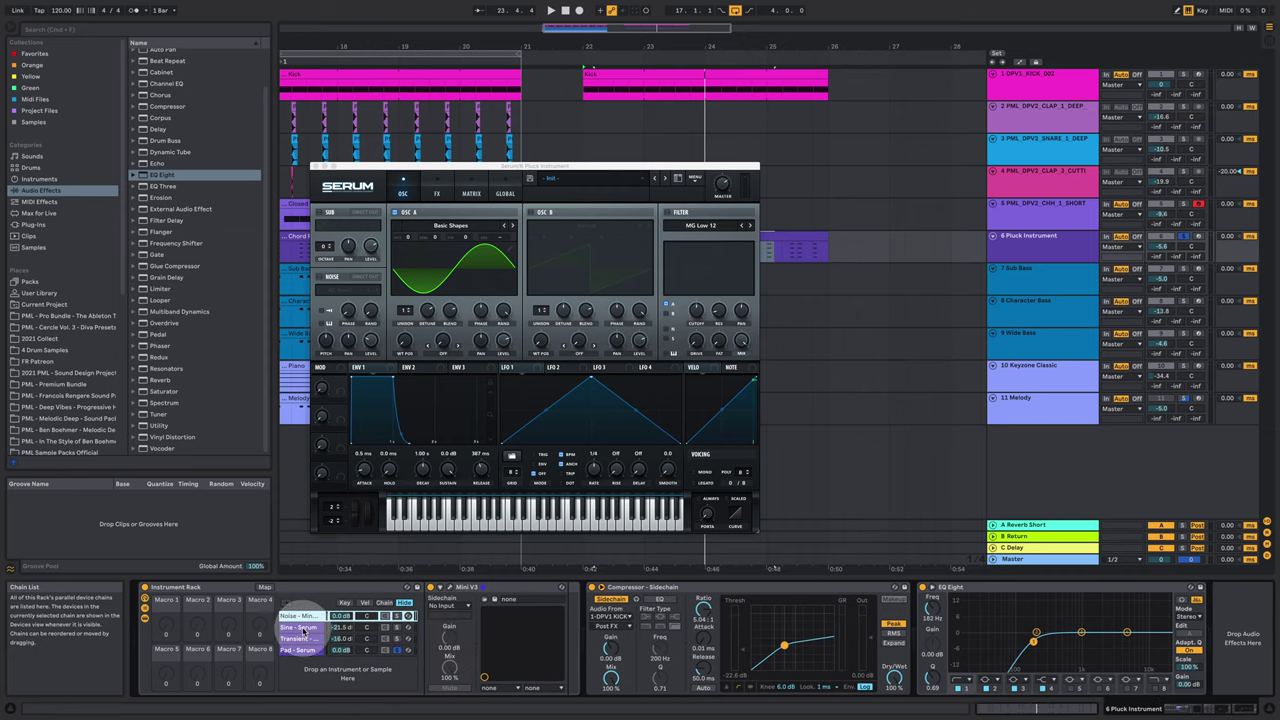
{"action": "left_click", "coordinate": [303, 628]}
{"action": "left_click", "coordinate": [305, 617]}
{"action": "left_click", "coordinate": [304, 630]}
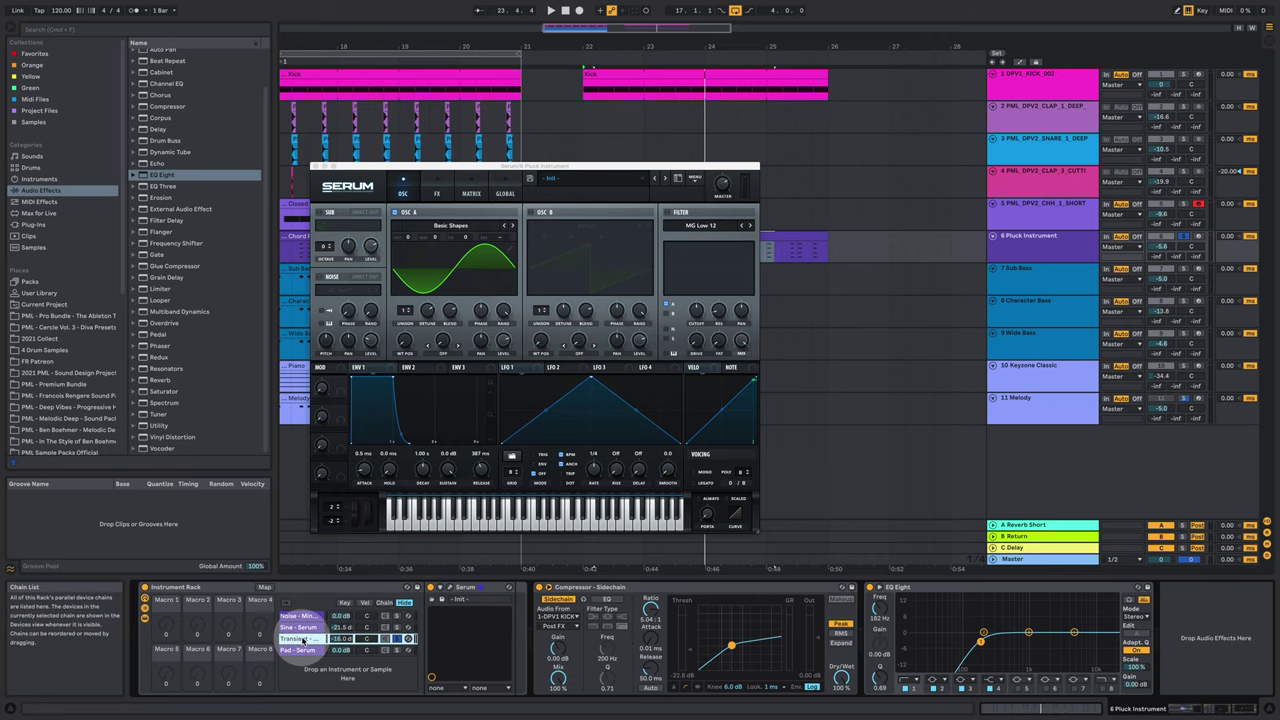
Reopen Serum and switch on its noise oscillator with GlassLid 1
{"action": "left_click", "coordinate": [316, 166]}
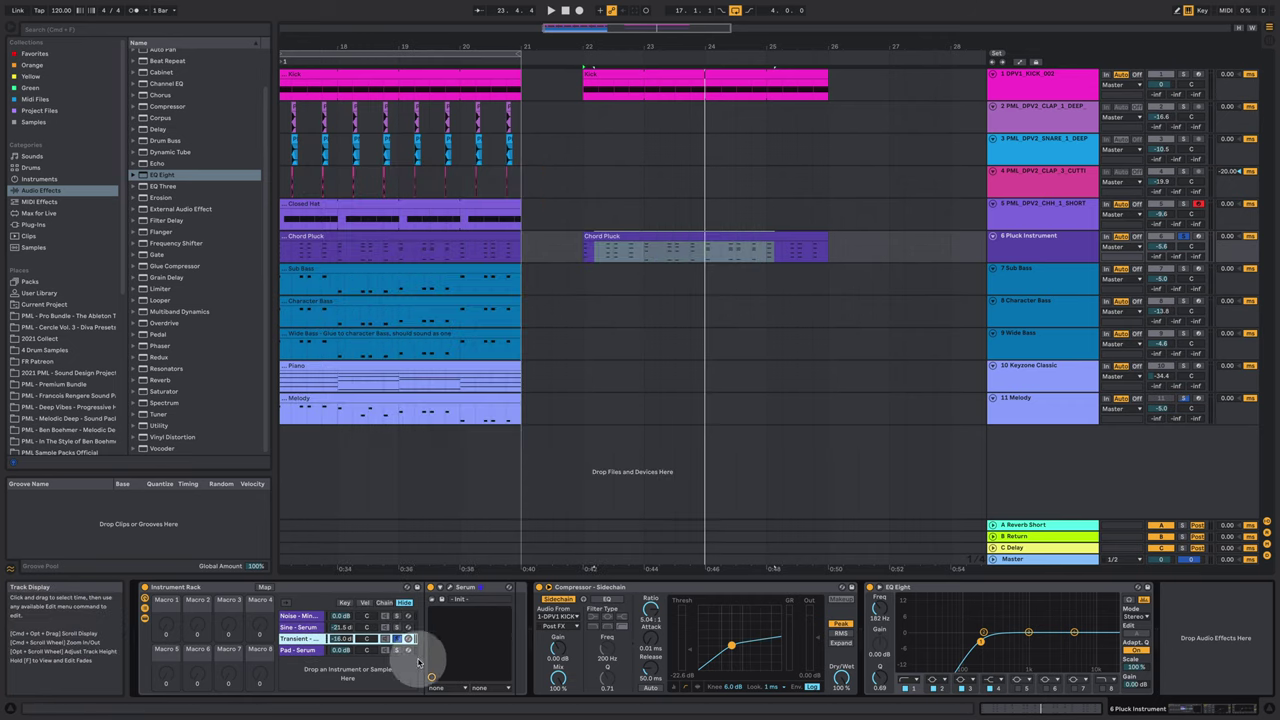
{"action": "left_click", "coordinate": [447, 587]}
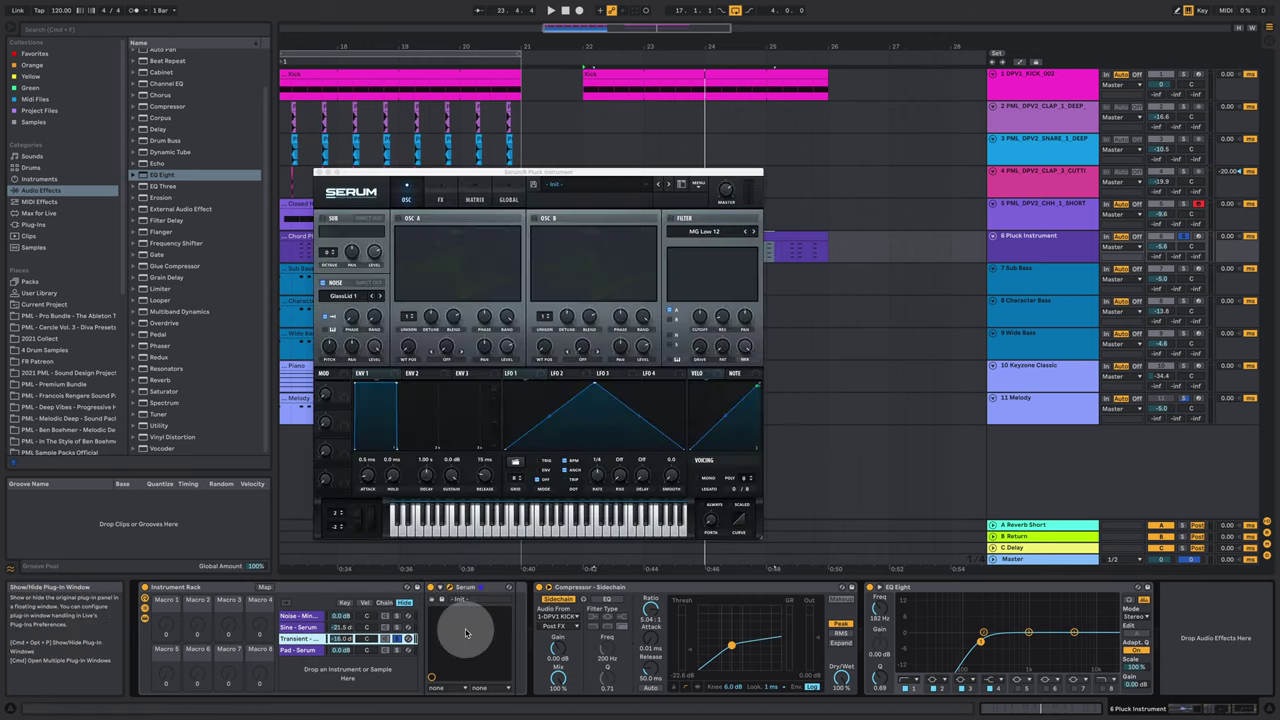
{"action": "left_click", "coordinate": [326, 285]}
{"action": "left_click", "coordinate": [326, 285]}
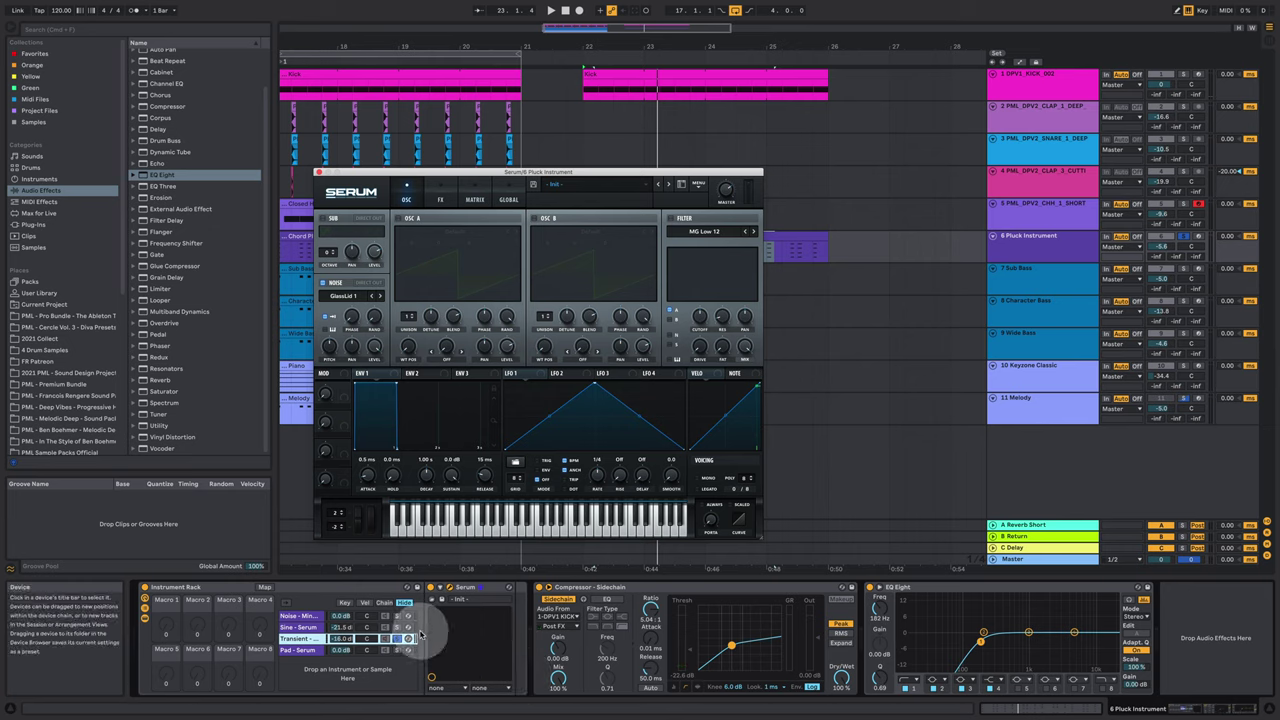
Solo the Pad - Serum chain and open its Serum with the 'Pluck - Plucks [FRBeats]' preset
{"action": "left_click", "coordinate": [300, 650]}
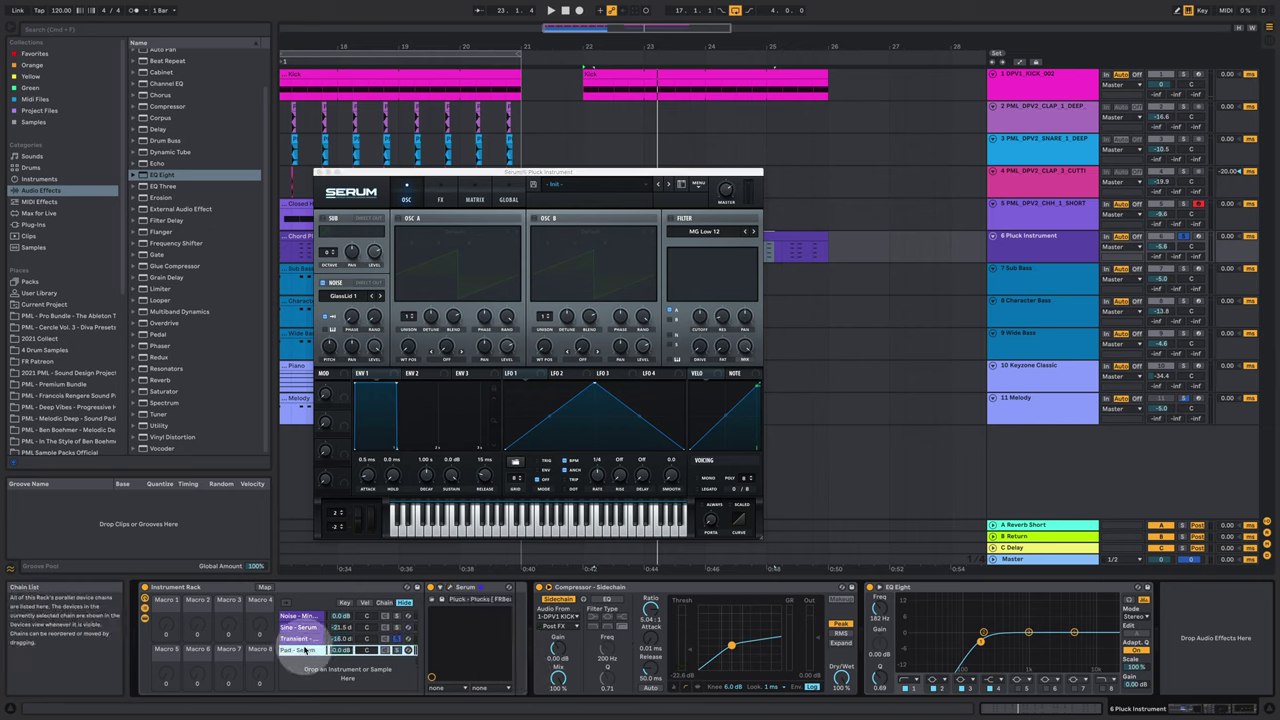
{"action": "left_click", "coordinate": [397, 650]}
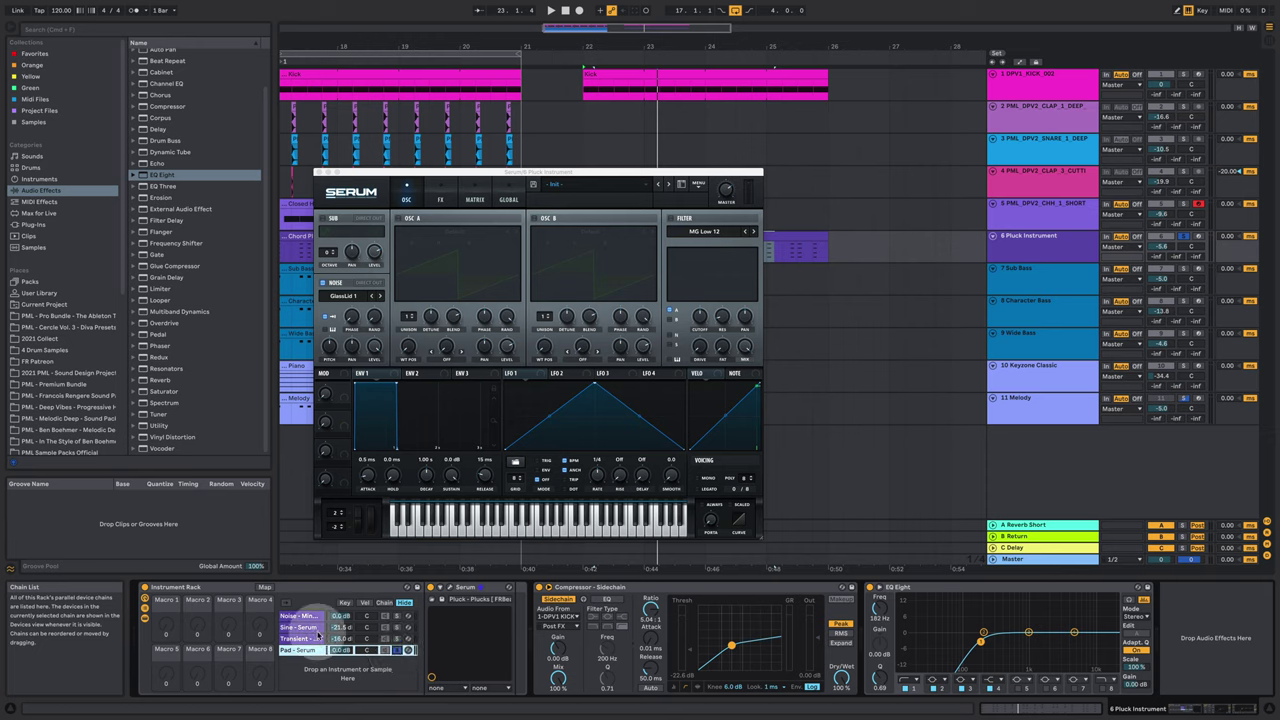
{"action": "left_click", "coordinate": [437, 598]}
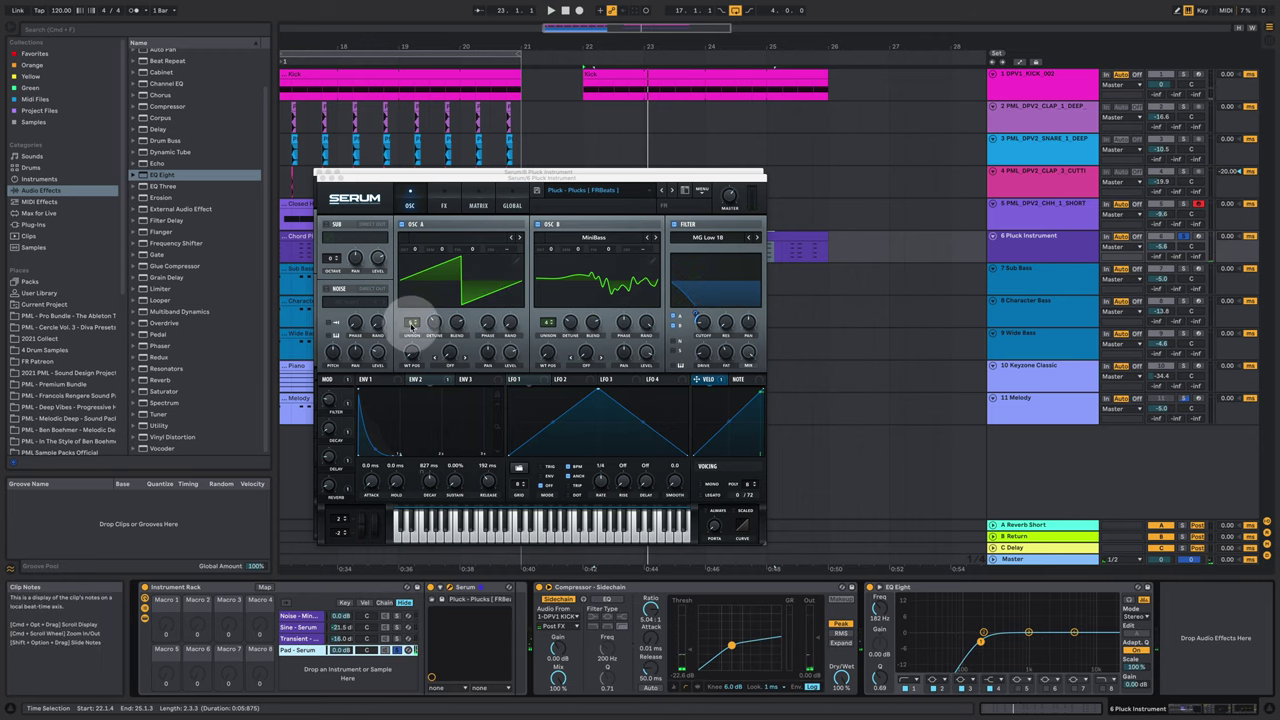
Set OSC A unison to 6 and OSC B to 4, and lengthen ENV 2 release to 271 ms
{"action": "left_click_drag", "start_coordinate": [411, 323], "coordinate": [449, 326]}
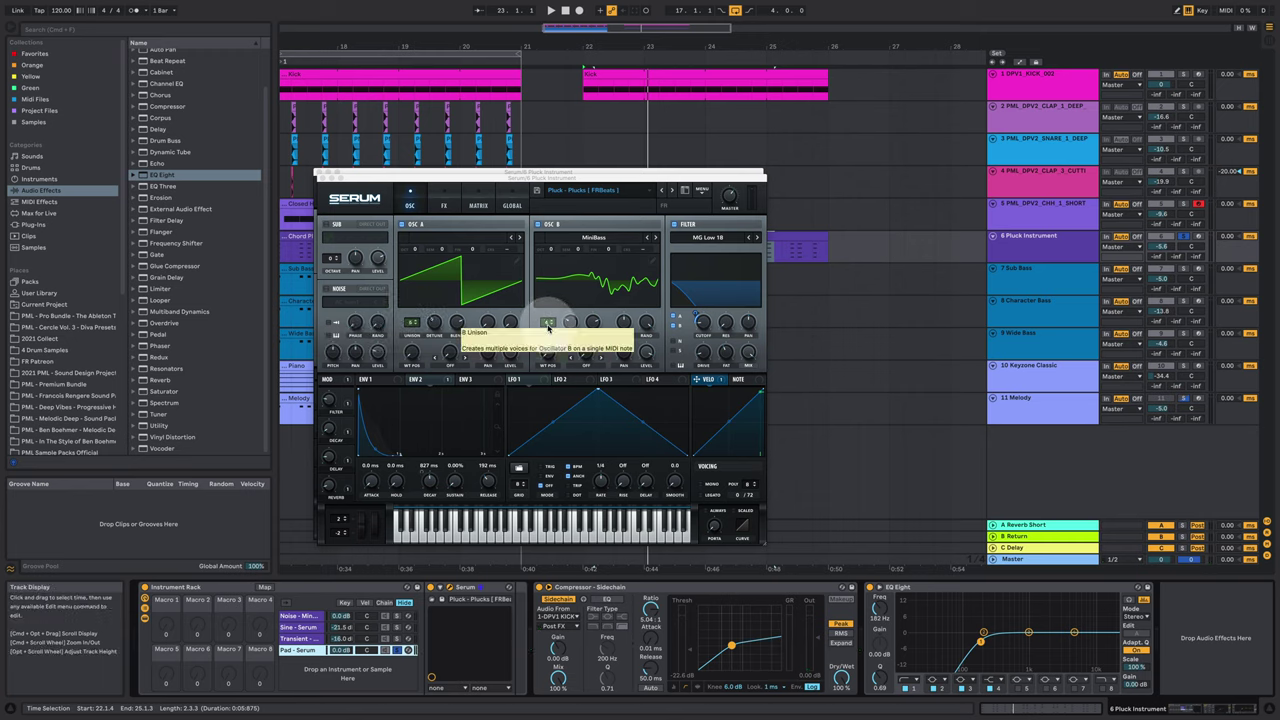
{"action": "left_click_drag", "start_coordinate": [545, 325], "coordinate": [525, 277]}
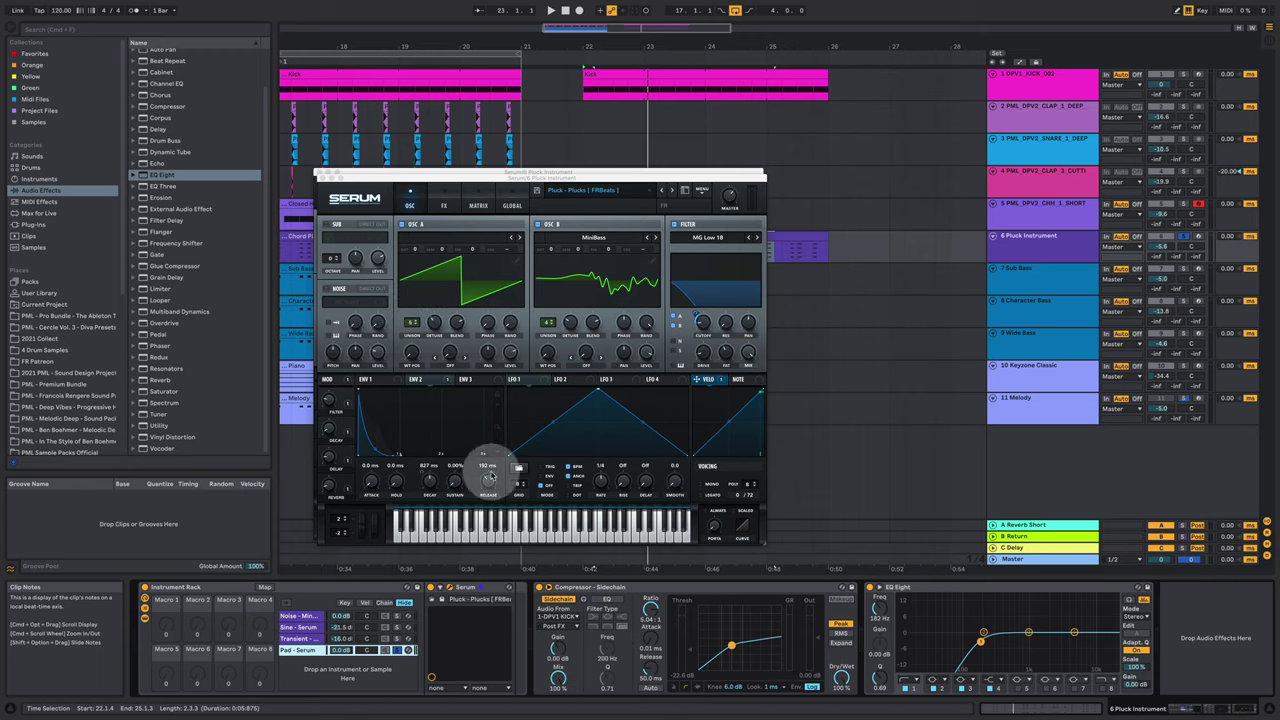
{"action": "left_click_drag", "start_coordinate": [488, 481], "coordinate": [488, 478]}
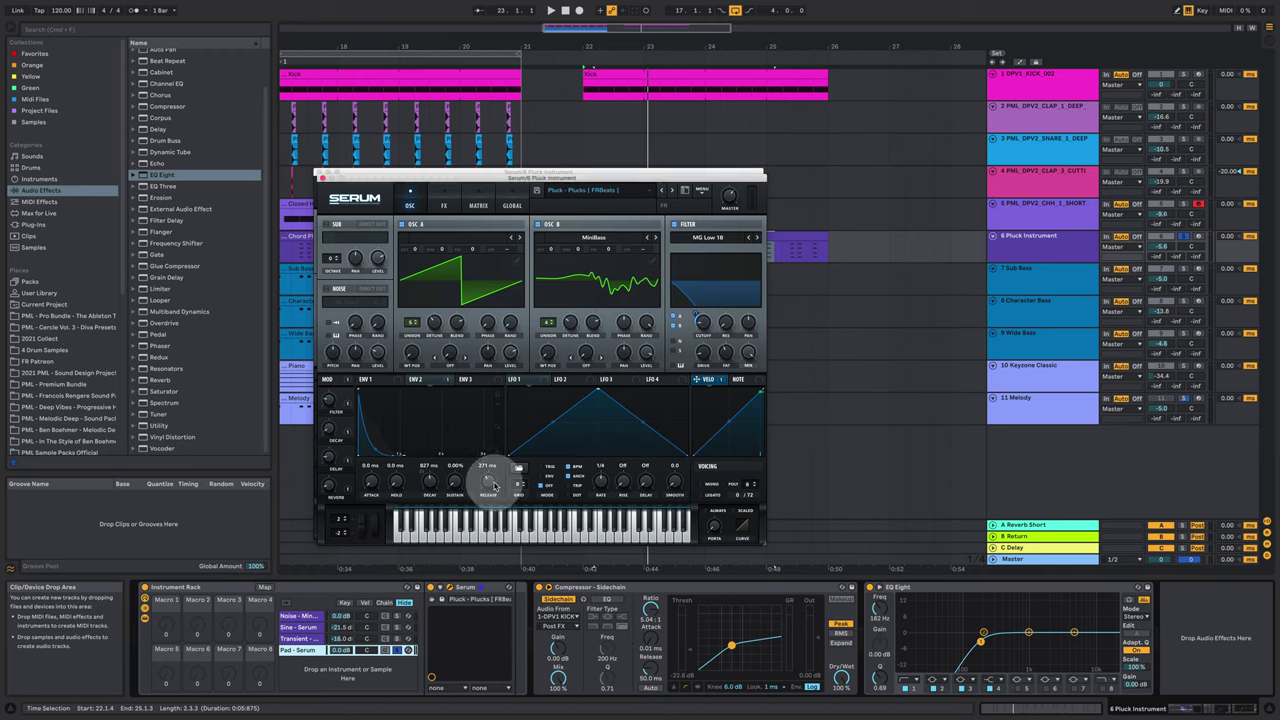
{"action": "key", "text": "space"}
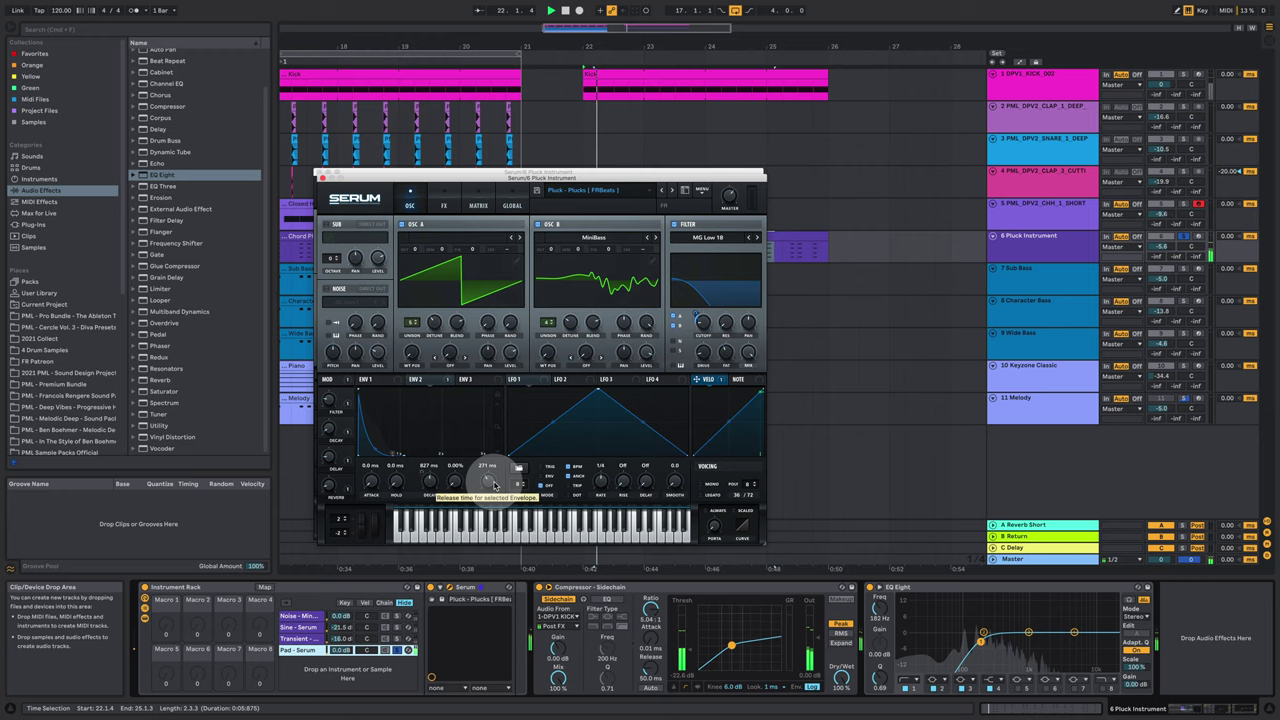
{"action": "mouse_move", "coordinate": [493, 485]}
{"action": "left_mouse_down"}
{"action": "mouse_move", "coordinate": [486, 460]}
{"action": "mouse_move", "coordinate": [470, 468]}
{"action": "mouse_move", "coordinate": [494, 494]}
{"action": "left_mouse_up"}
{"action": "left_click", "coordinate": [375, 381]}
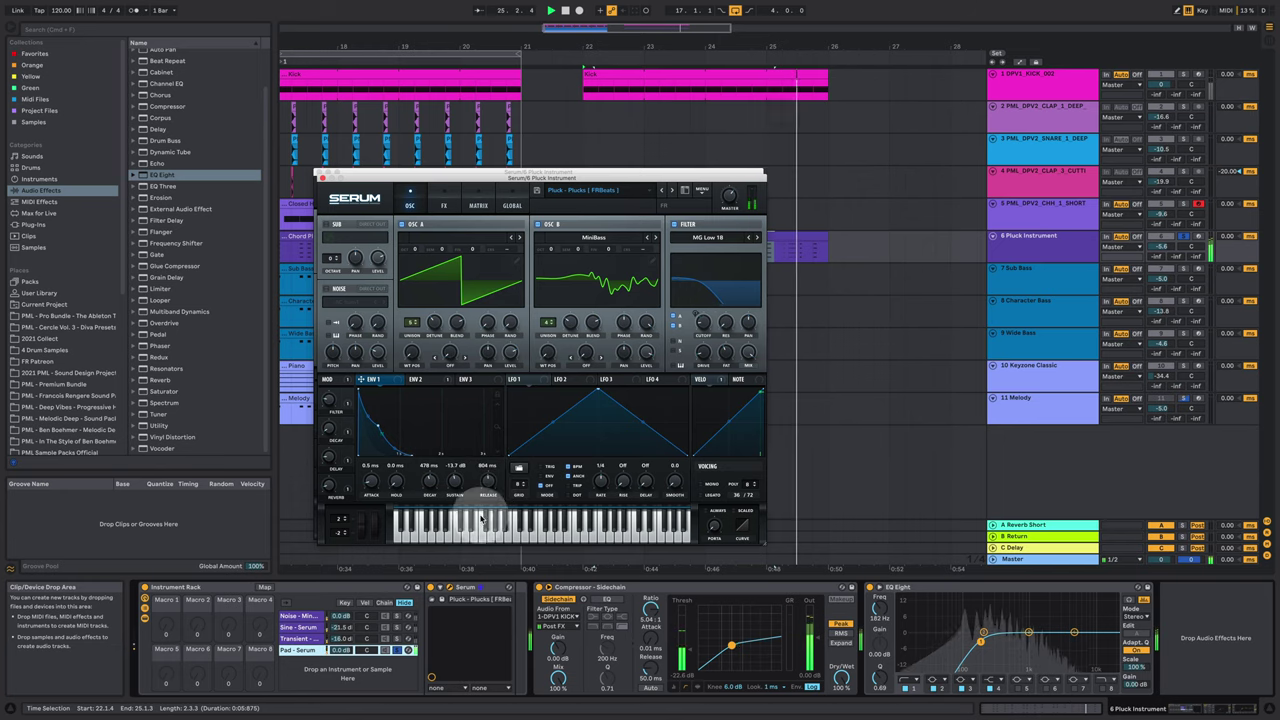
Play the arrangement, turn off the Pad - Serum chain and lower the Noise chain
{"action": "left_click", "coordinate": [397, 651]}
{"action": "key", "text": "space"}
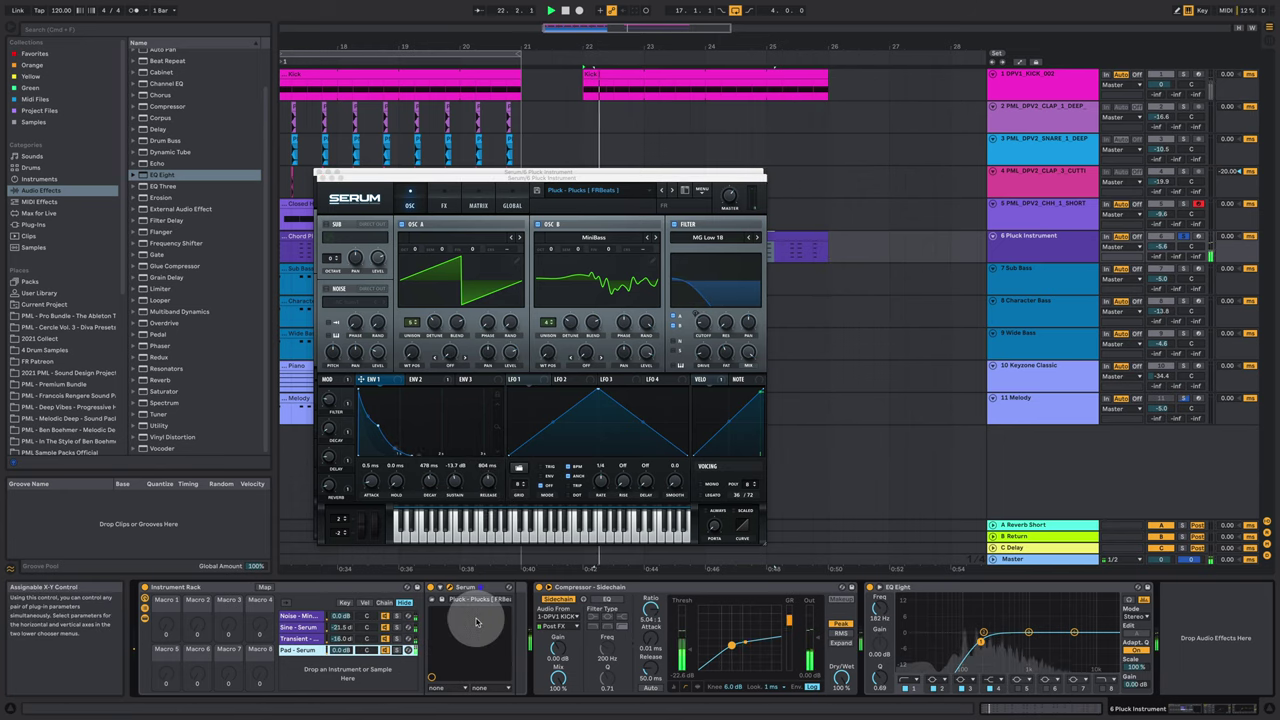
{"action": "left_click", "coordinate": [385, 650]}
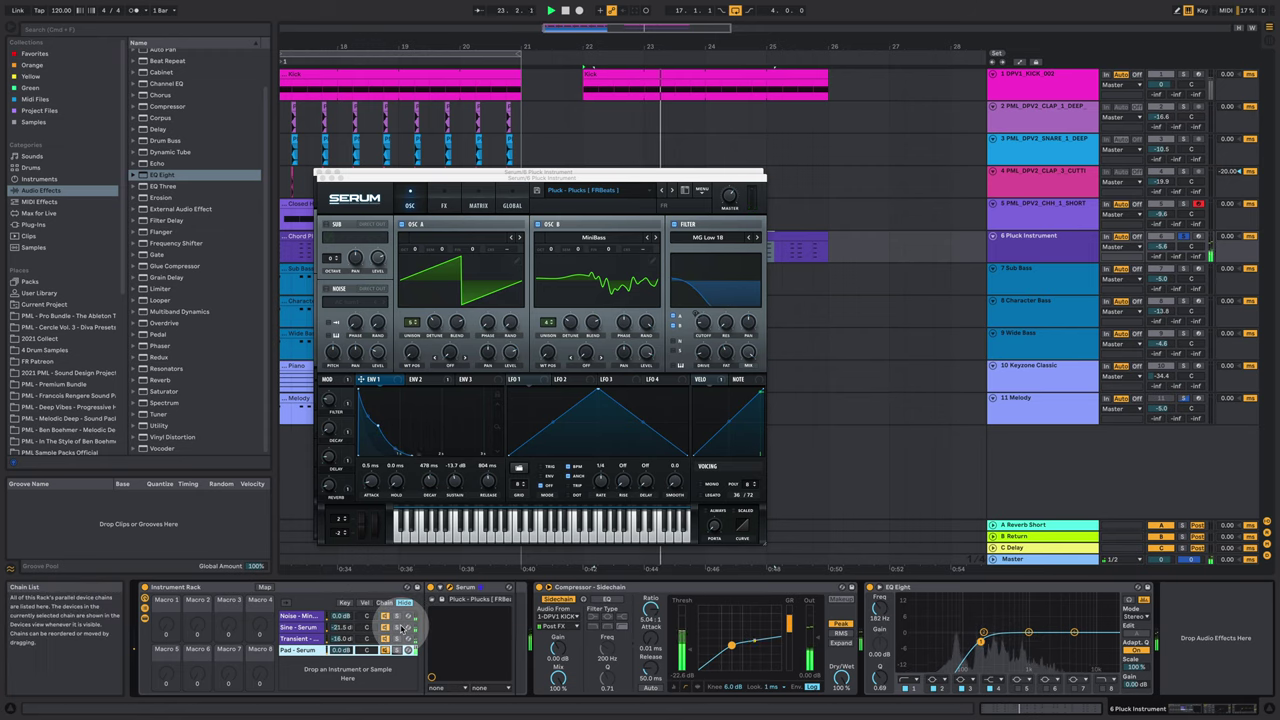
{"action": "left_click", "coordinate": [384, 617]}
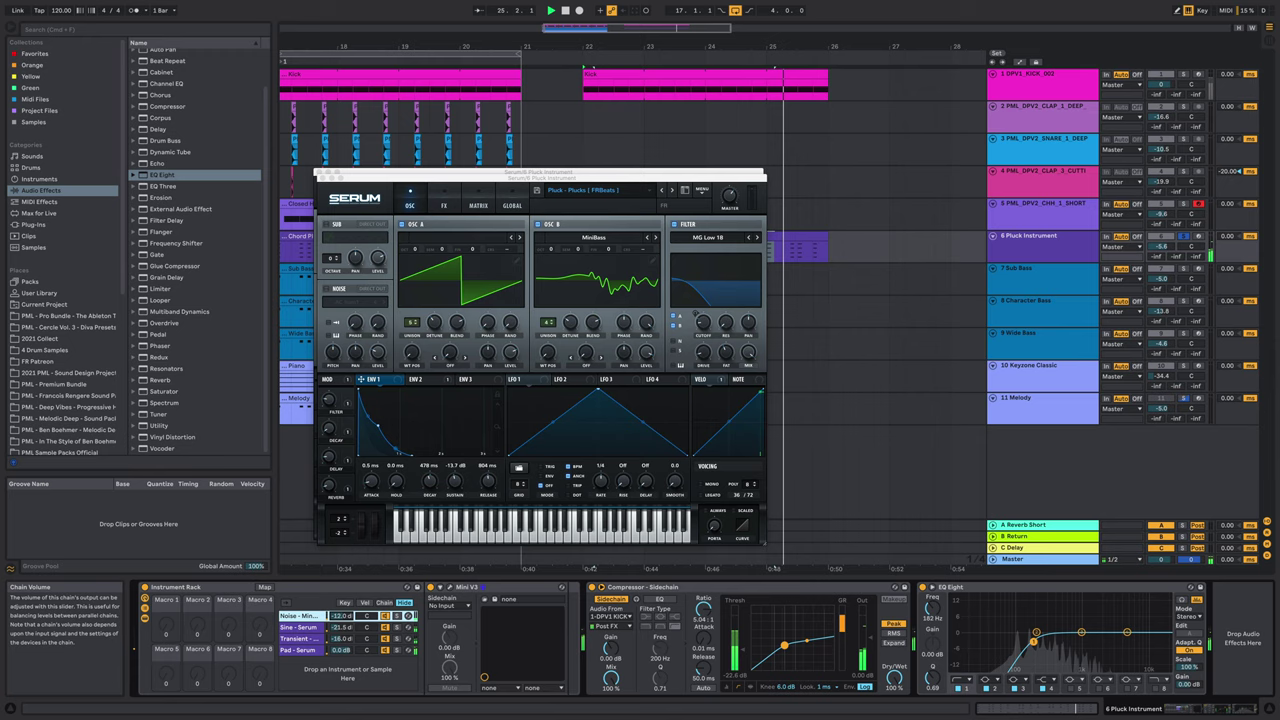
{"action": "left_click", "coordinate": [366, 617]}
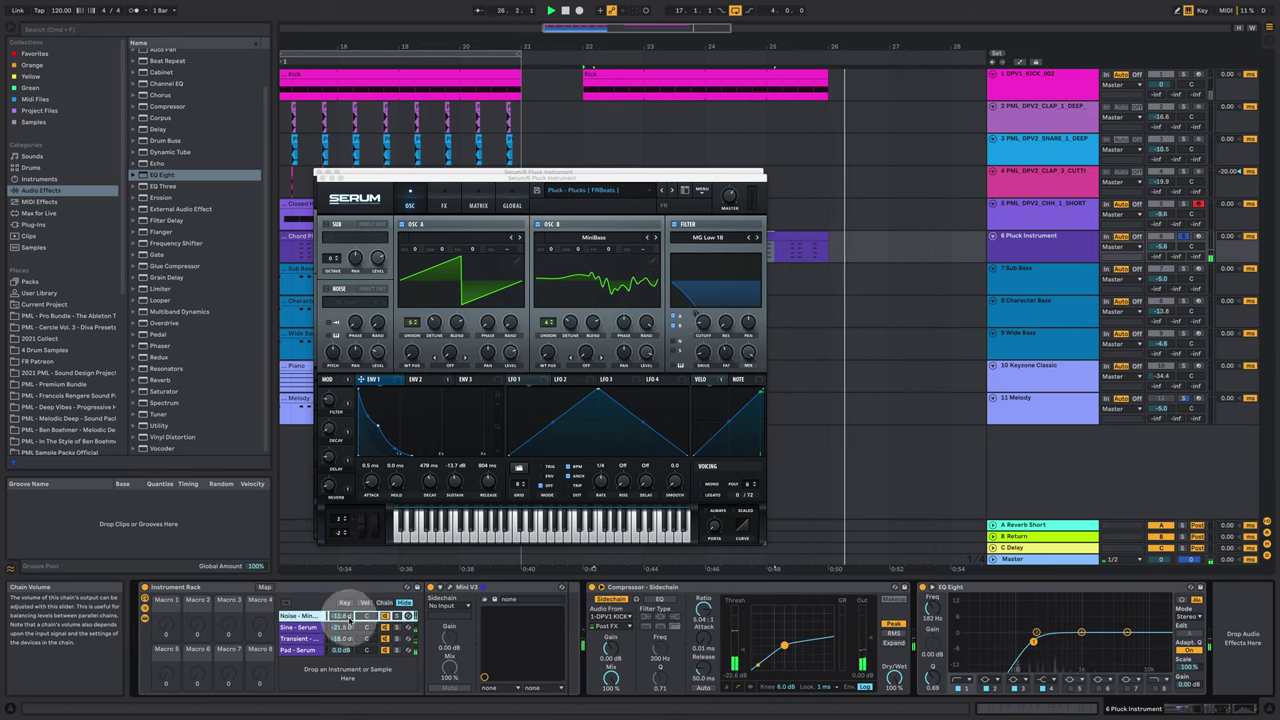
{"action": "left_click", "coordinate": [398, 650]}
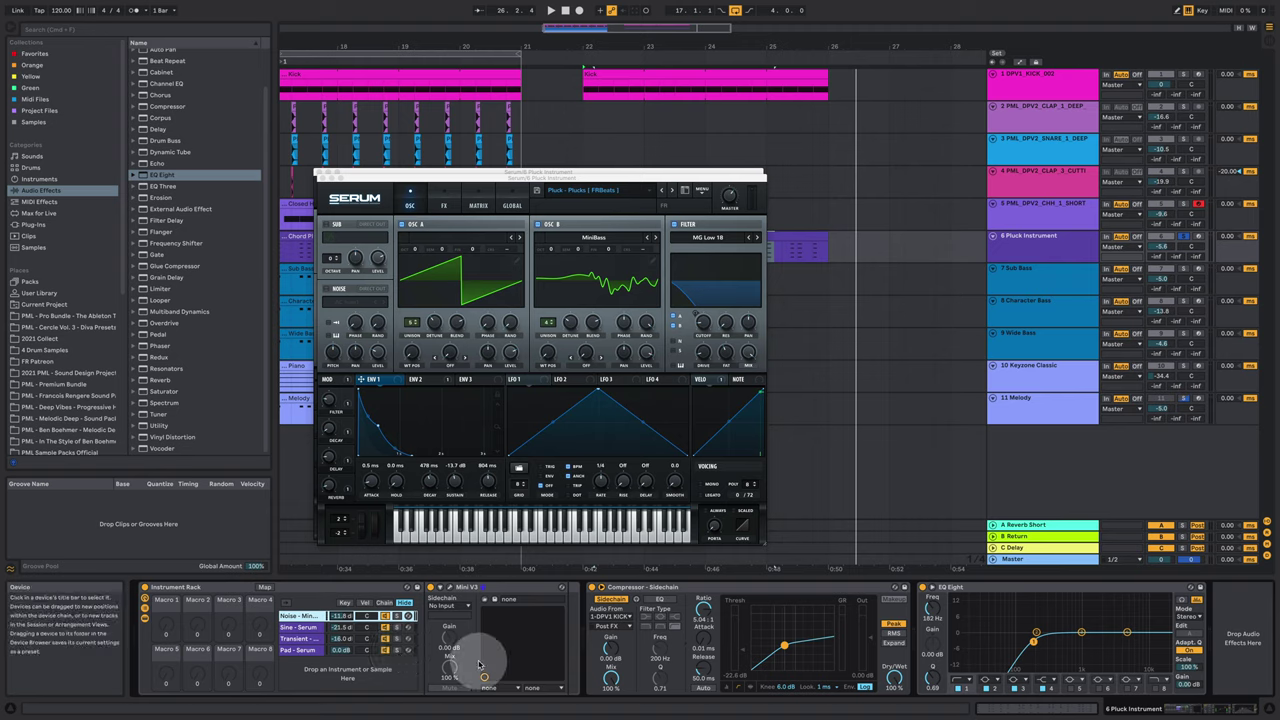
Solo the Pad - Serum chain and audition it from bar 22, checking Serum's effects page
{"action": "left_click", "coordinate": [295, 650]}
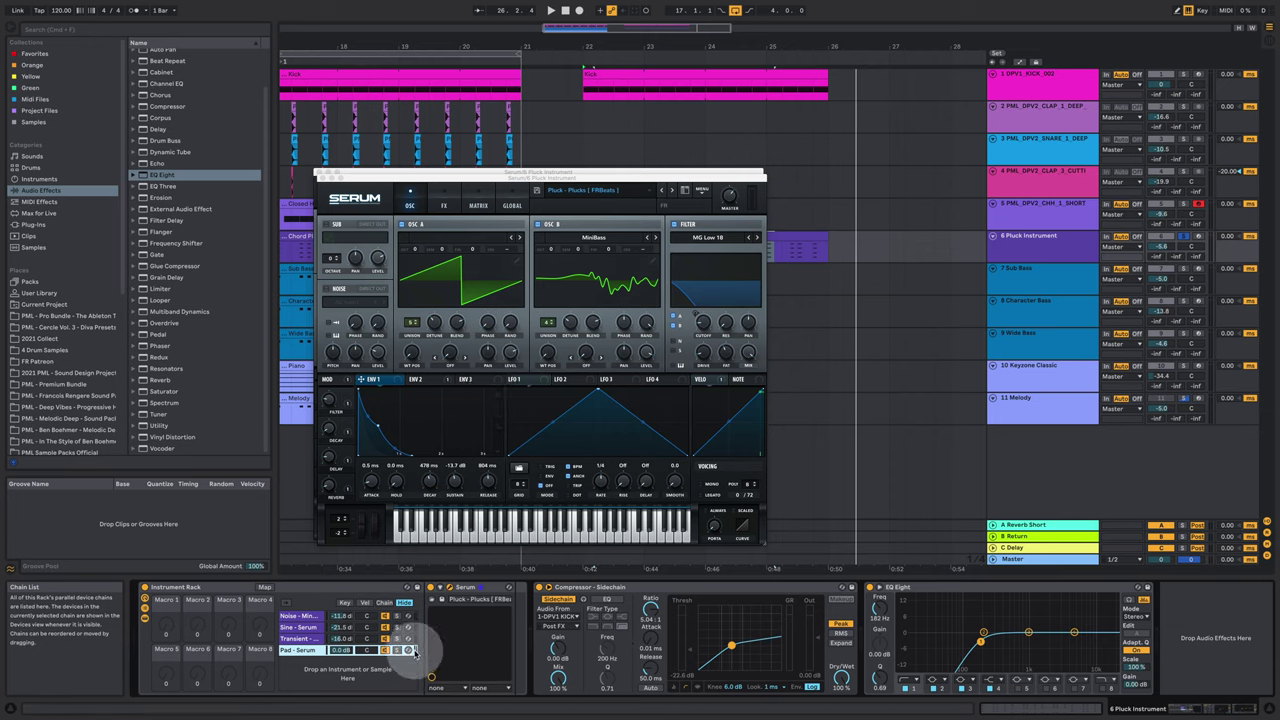
{"action": "left_click", "coordinate": [398, 651]}
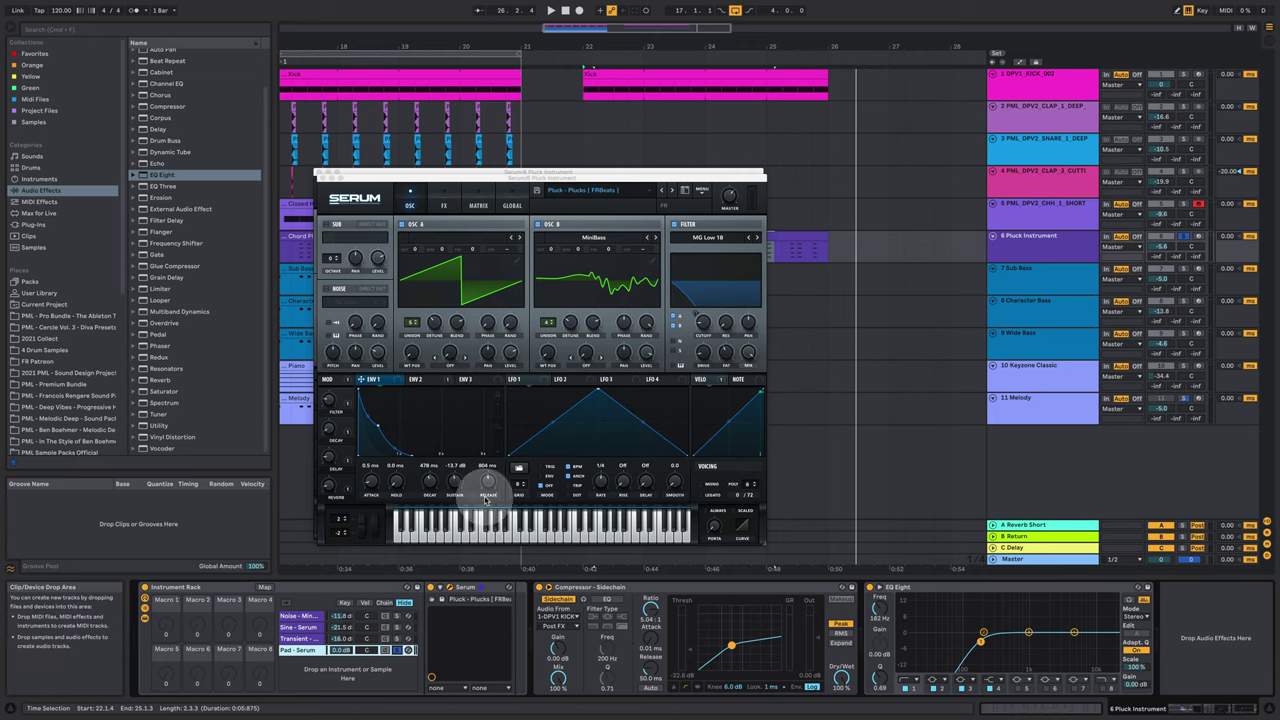
{"action": "key", "text": "space"}
{"action": "left_click", "coordinate": [441, 203]}
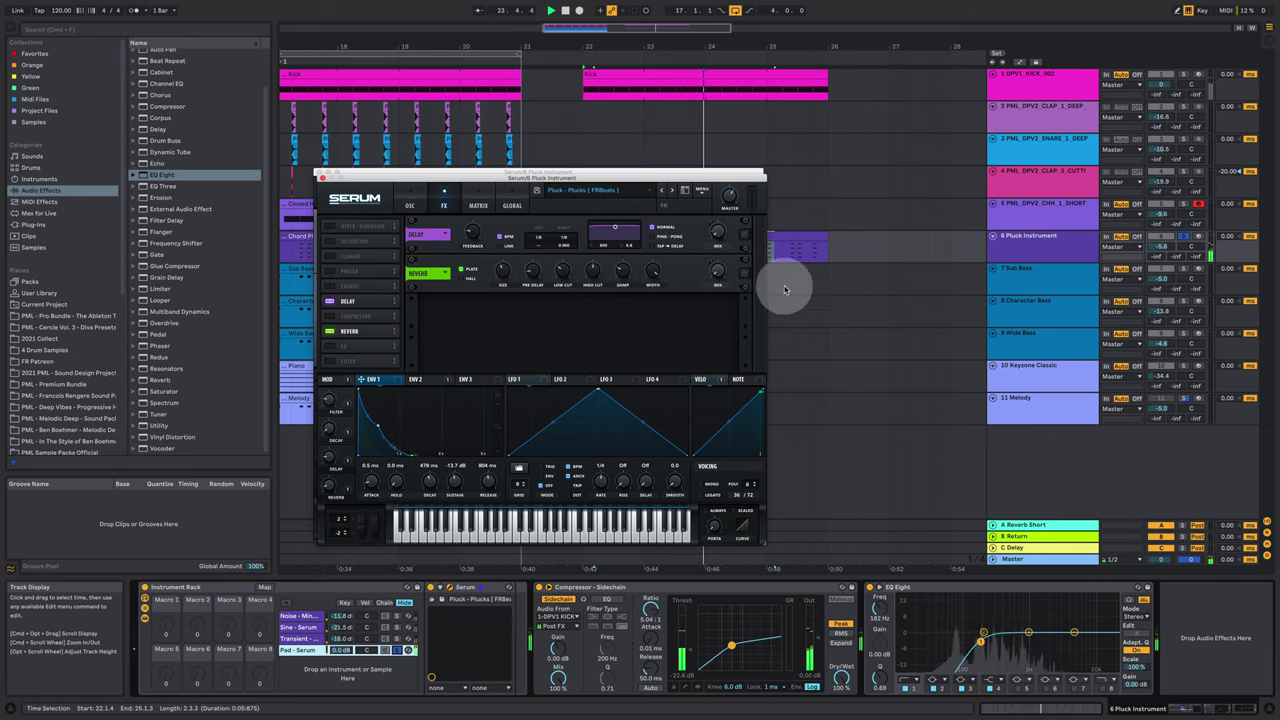
{"action": "left_click", "coordinate": [410, 204]}
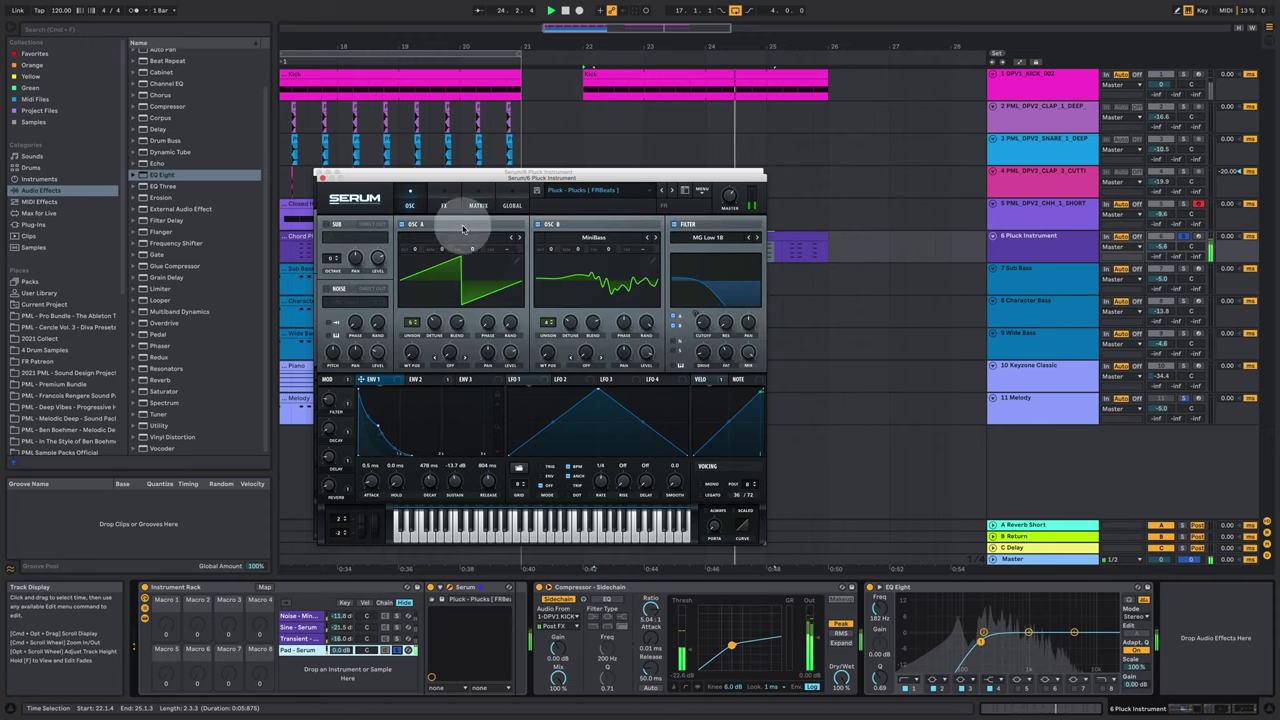
Solo the Transient, Sine - Serum and Noise chains in turn, then unsolo so all chains play
{"action": "left_click", "coordinate": [398, 638]}
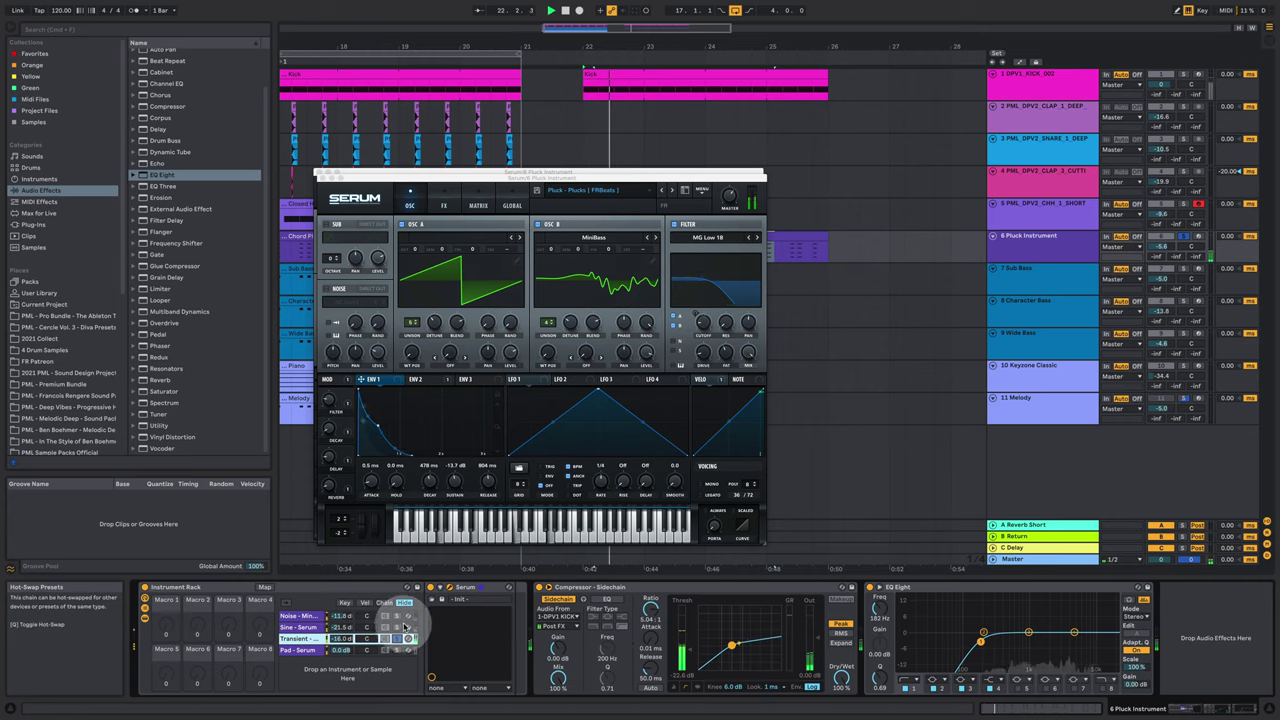
{"action": "left_click", "coordinate": [398, 627]}
{"action": "left_click", "coordinate": [398, 616]}
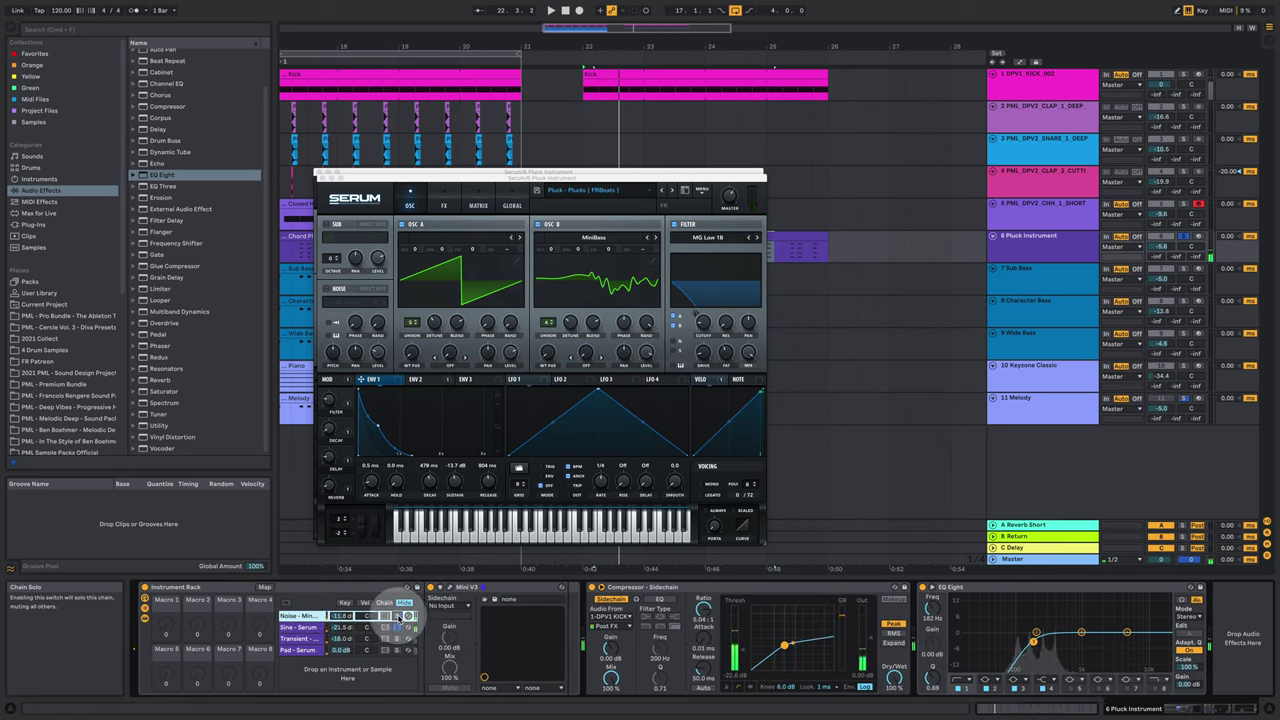
{"action": "left_click", "coordinate": [398, 616]}
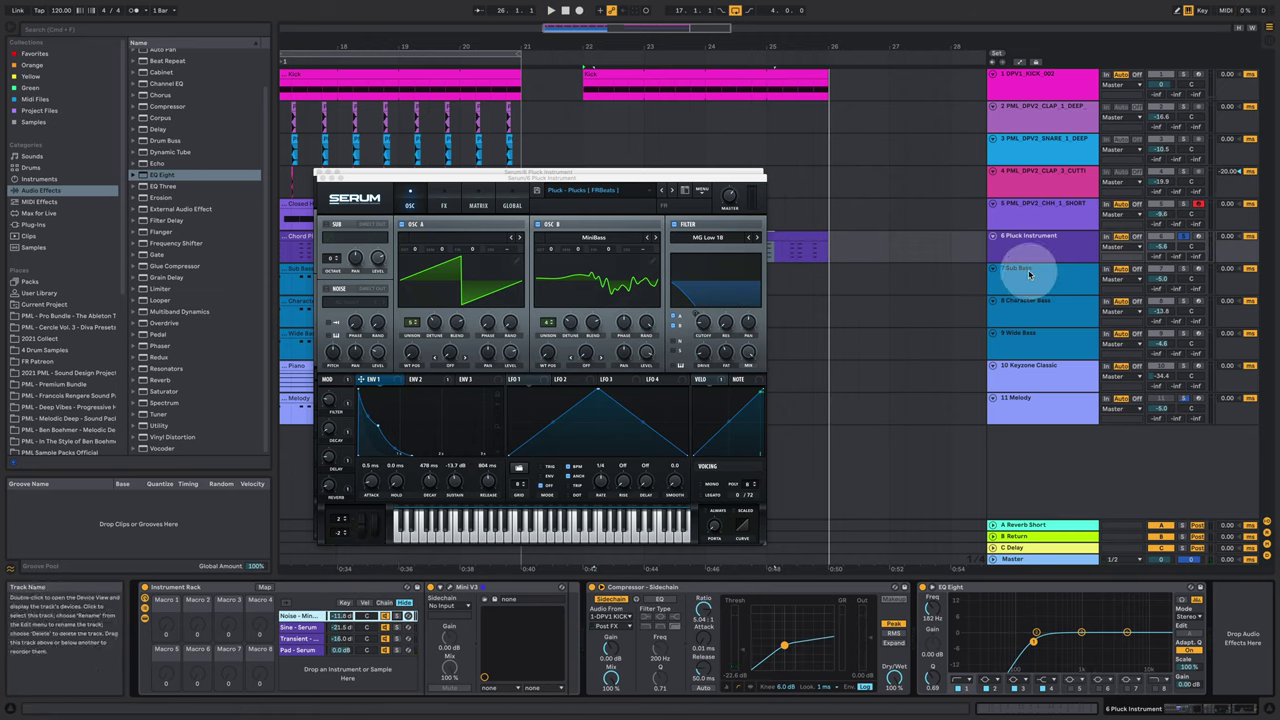
Compare the A Reverb Short and B return tracks and select the Reverb device
{"action": "left_click", "coordinate": [1027, 526]}
{"action": "left_click", "coordinate": [1032, 535]}
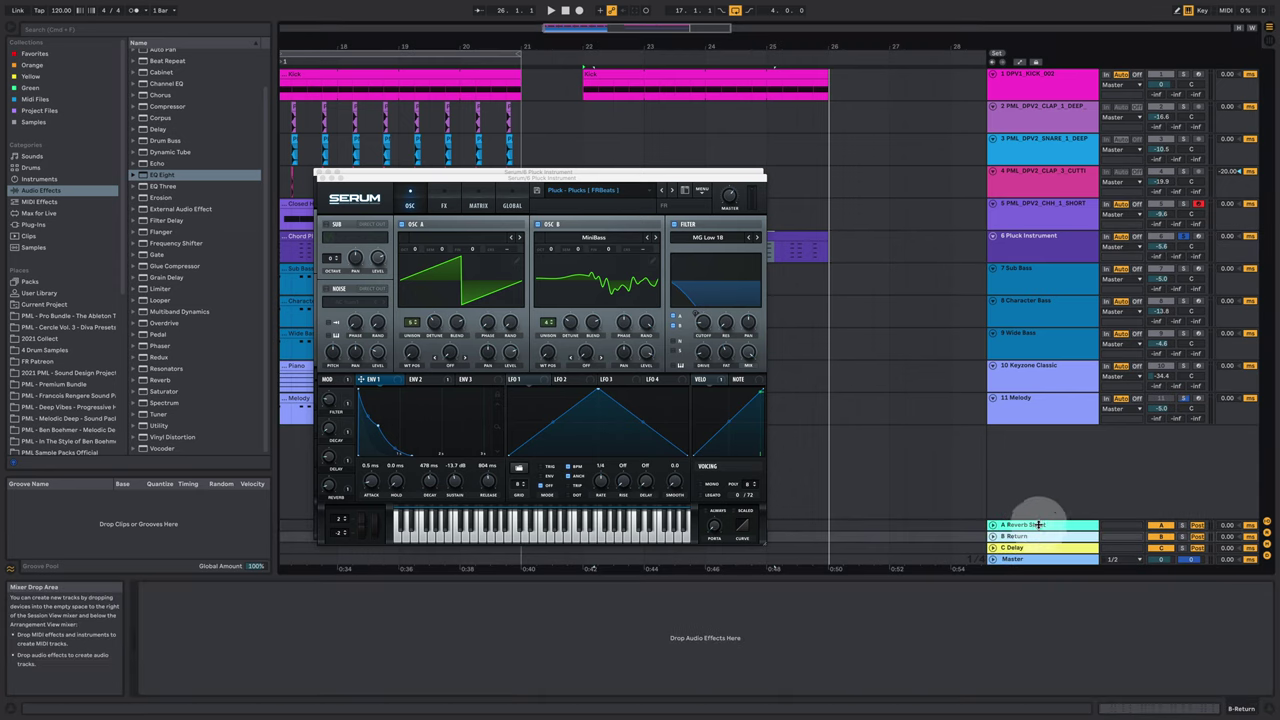
{"action": "left_click", "coordinate": [1040, 523]}
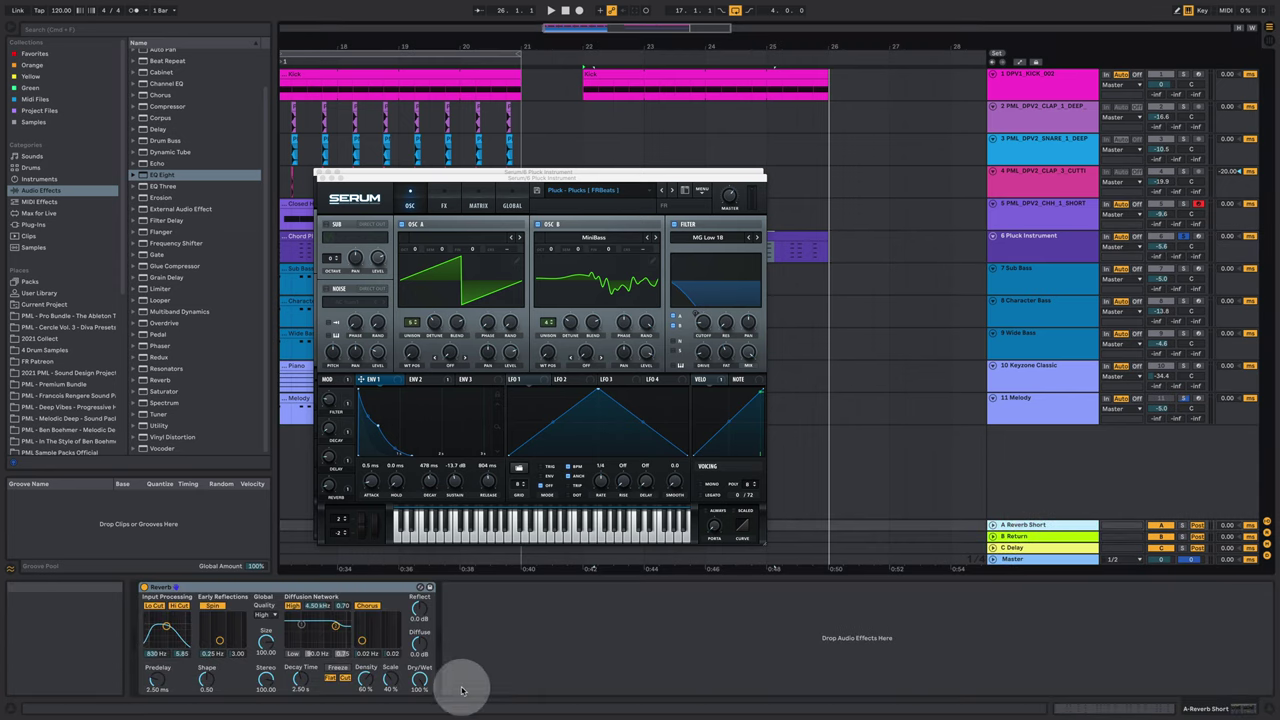
{"action": "left_click", "coordinate": [288, 587]}
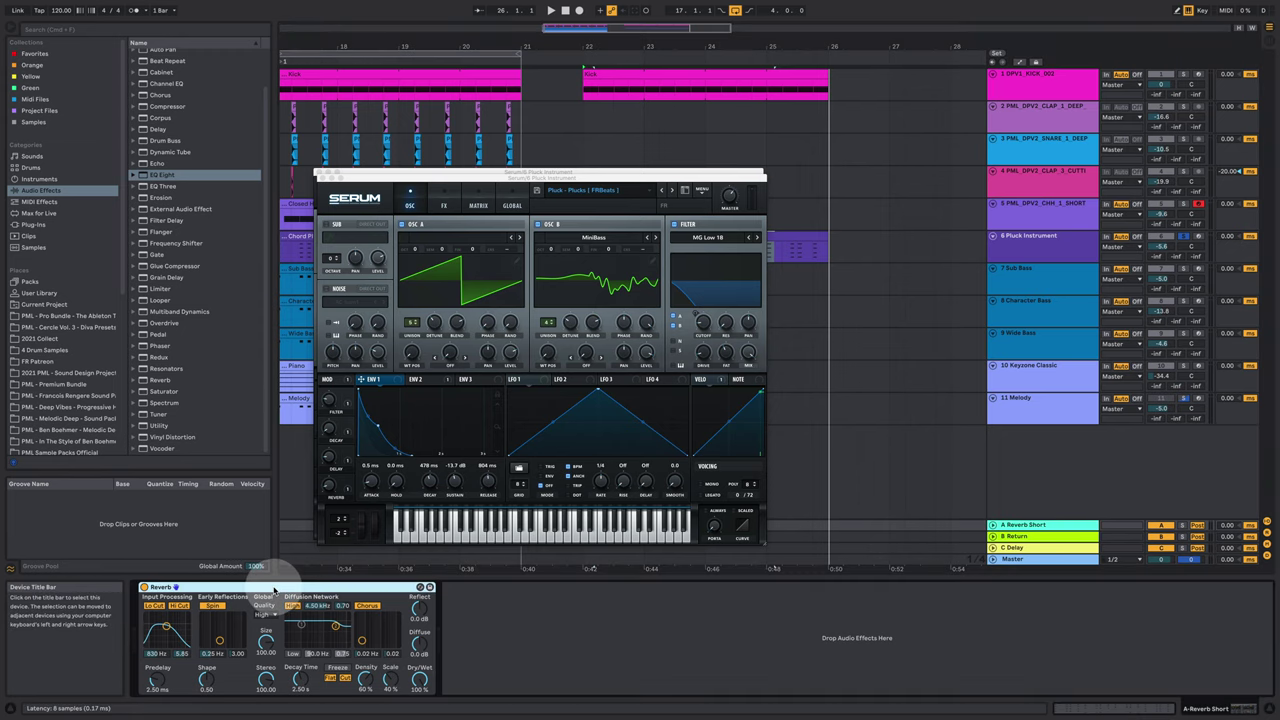
{"action": "left_click", "coordinate": [1055, 540]}
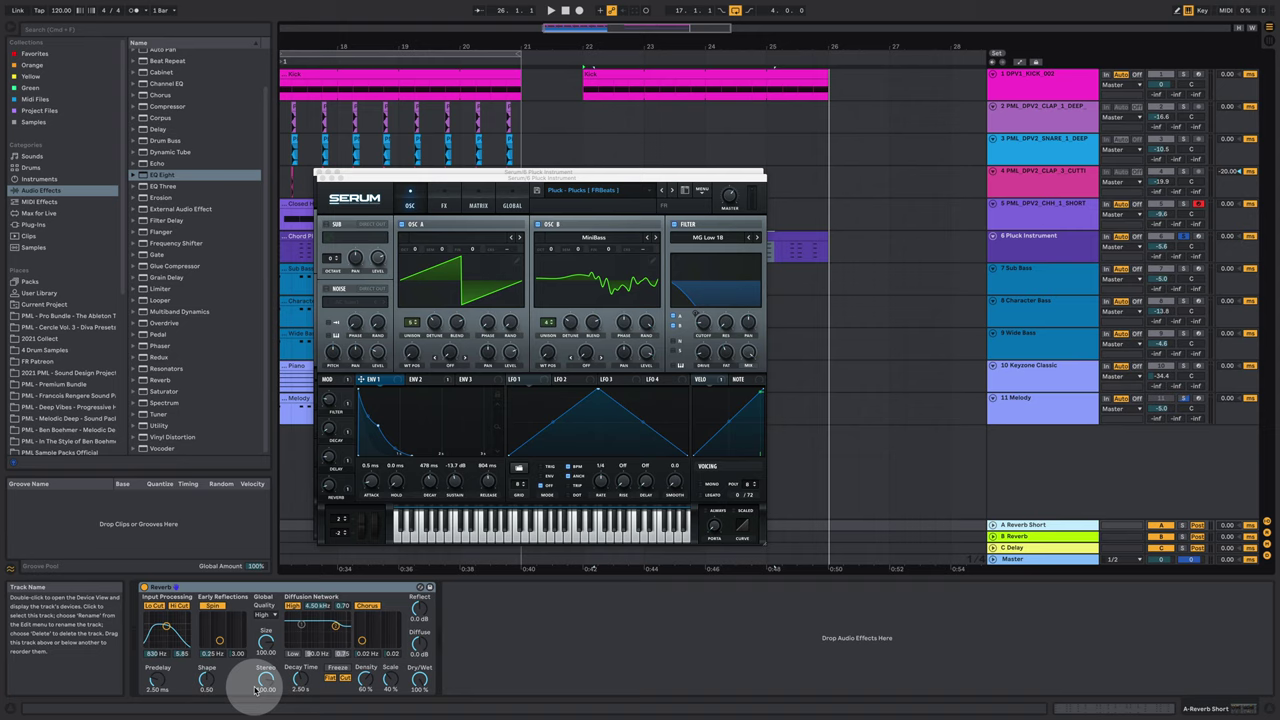
Set the B Reverb decay to about 2.11 s and send the Pluck Instrument into it at -19 dB
{"action": "left_click_drag", "start_coordinate": [300, 680], "coordinate": [300, 700]}
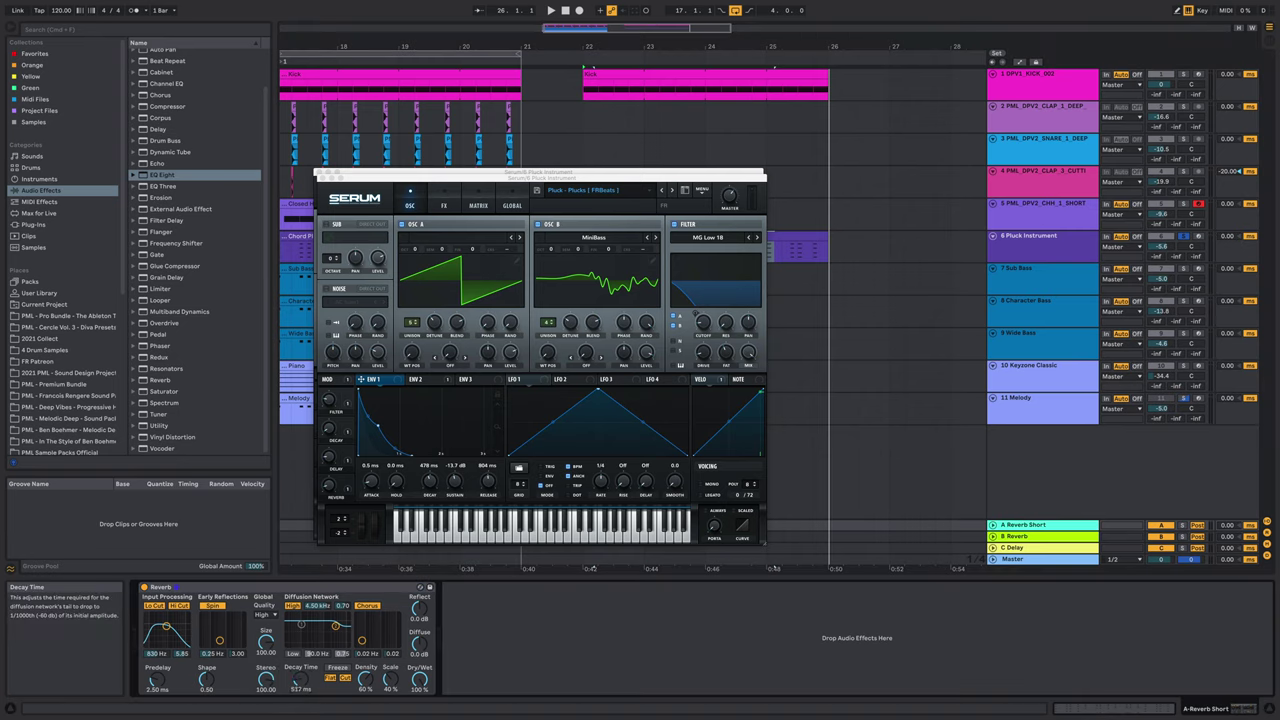
{"action": "left_click", "coordinate": [1048, 535]}
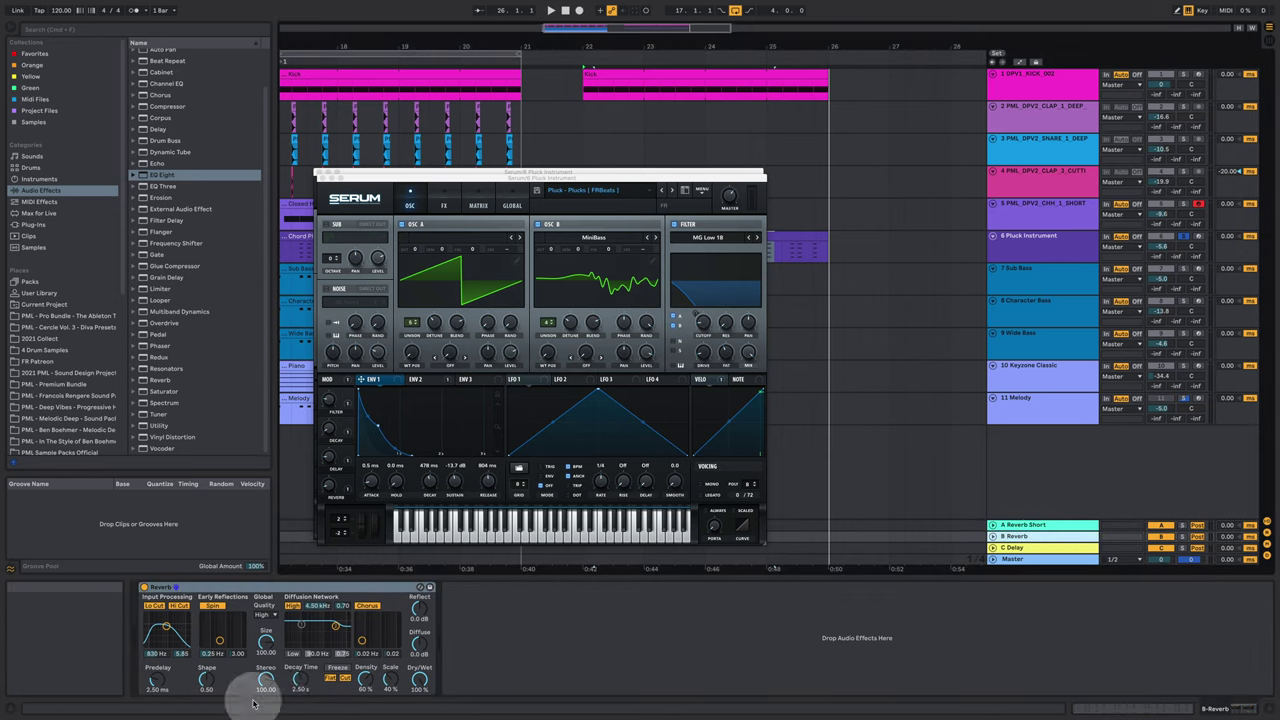
{"action": "left_click_drag", "start_coordinate": [301, 681], "coordinate": [303, 682]}
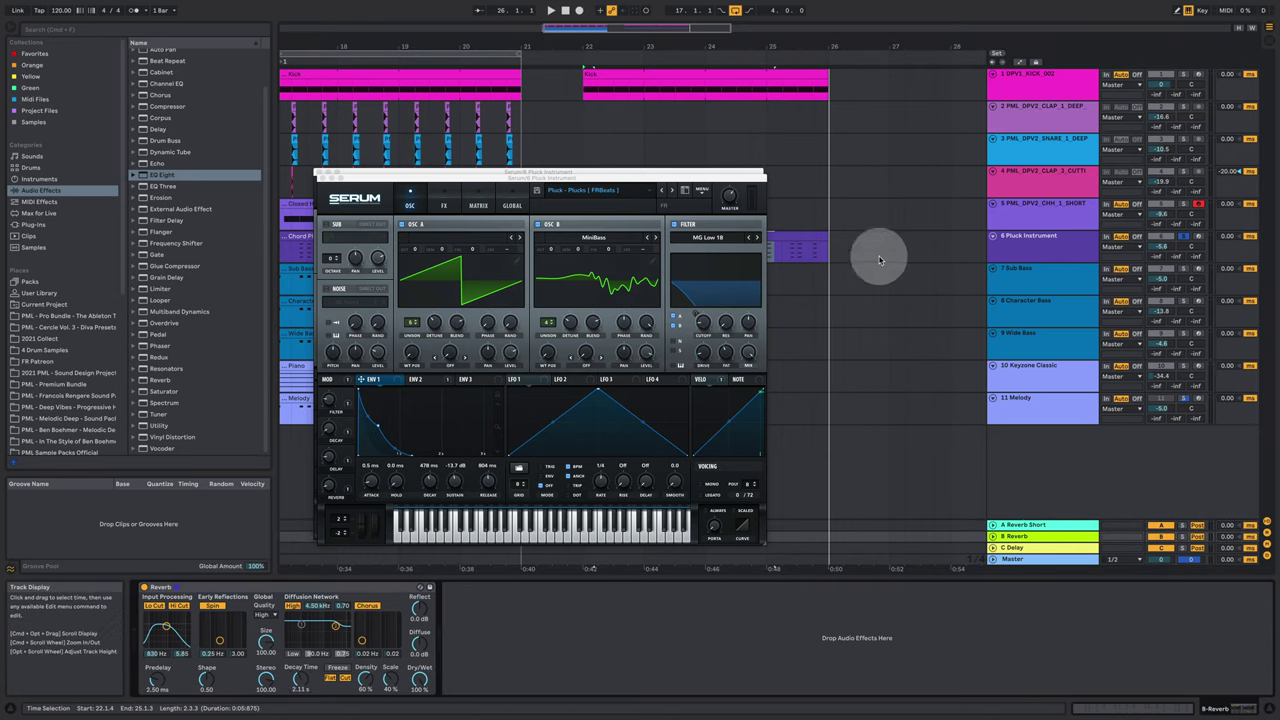
{"action": "left_click_drag", "start_coordinate": [1184, 256], "coordinate": [1184, 246]}
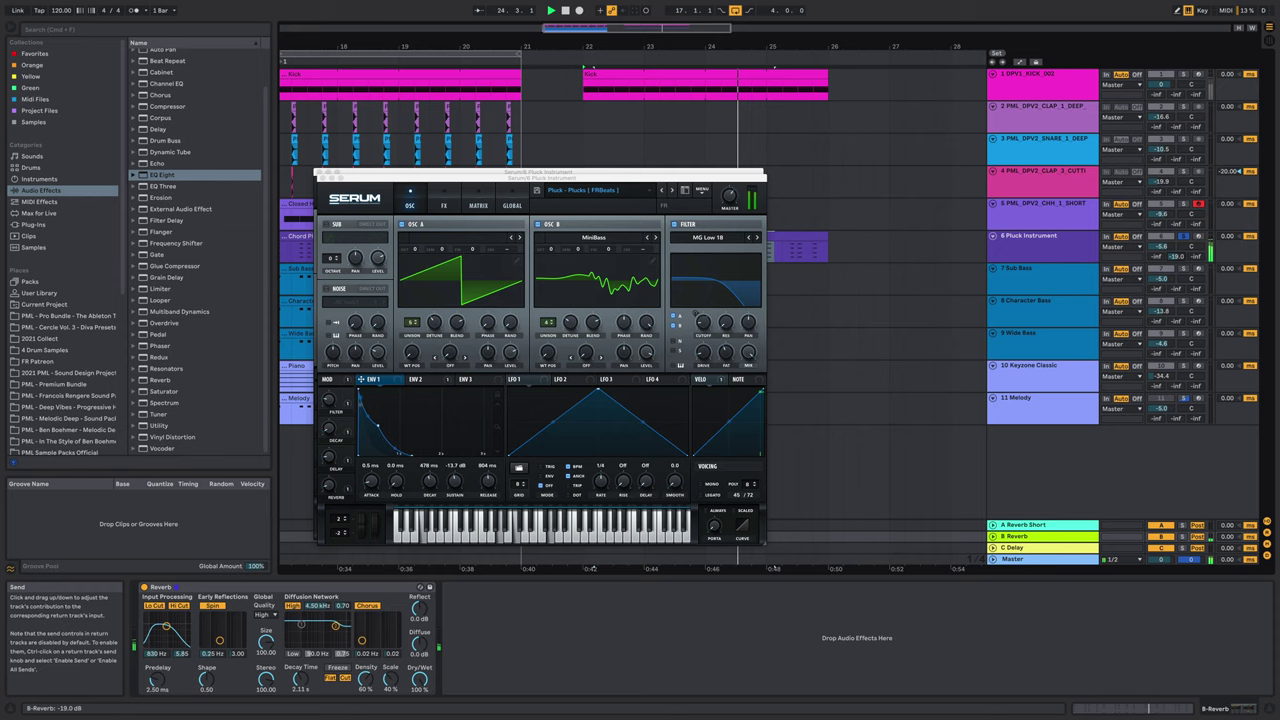
{"action": "left_click", "coordinate": [1078, 248]}
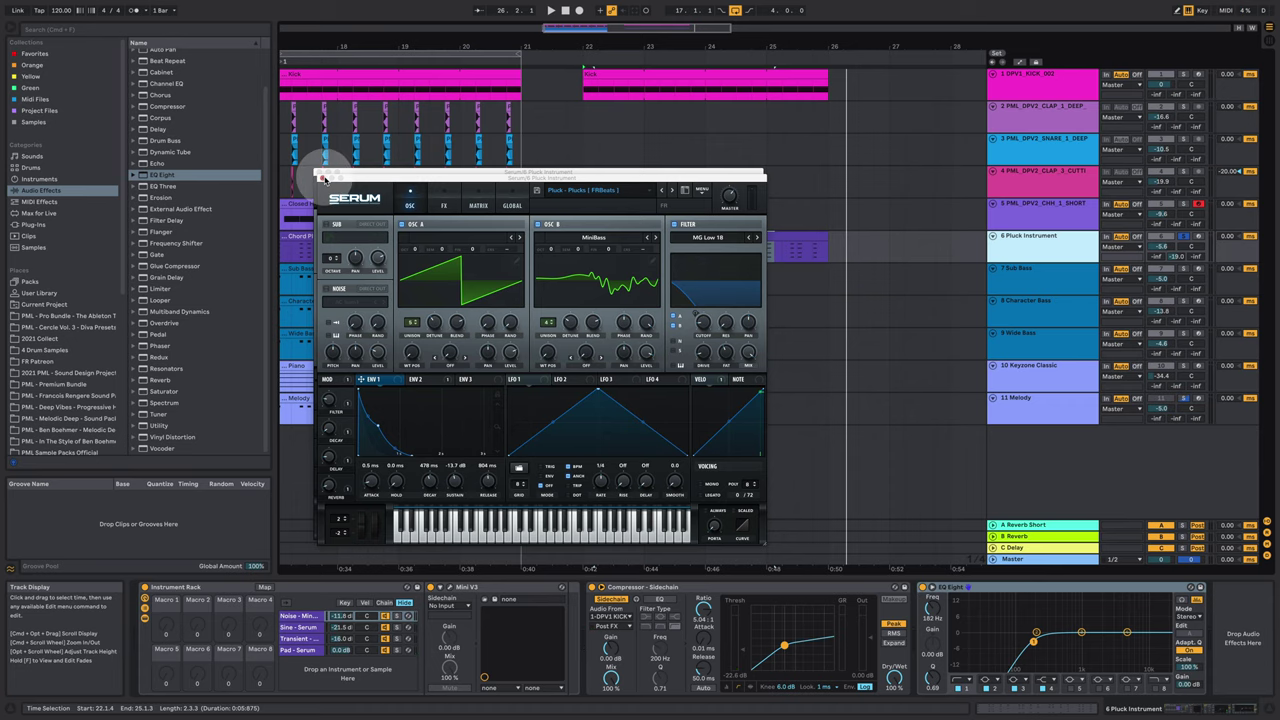
Close Serum, lower the Pluck Instrument's B Reverb send to -26.5 dB, and start playback
{"action": "left_click", "coordinate": [320, 177]}
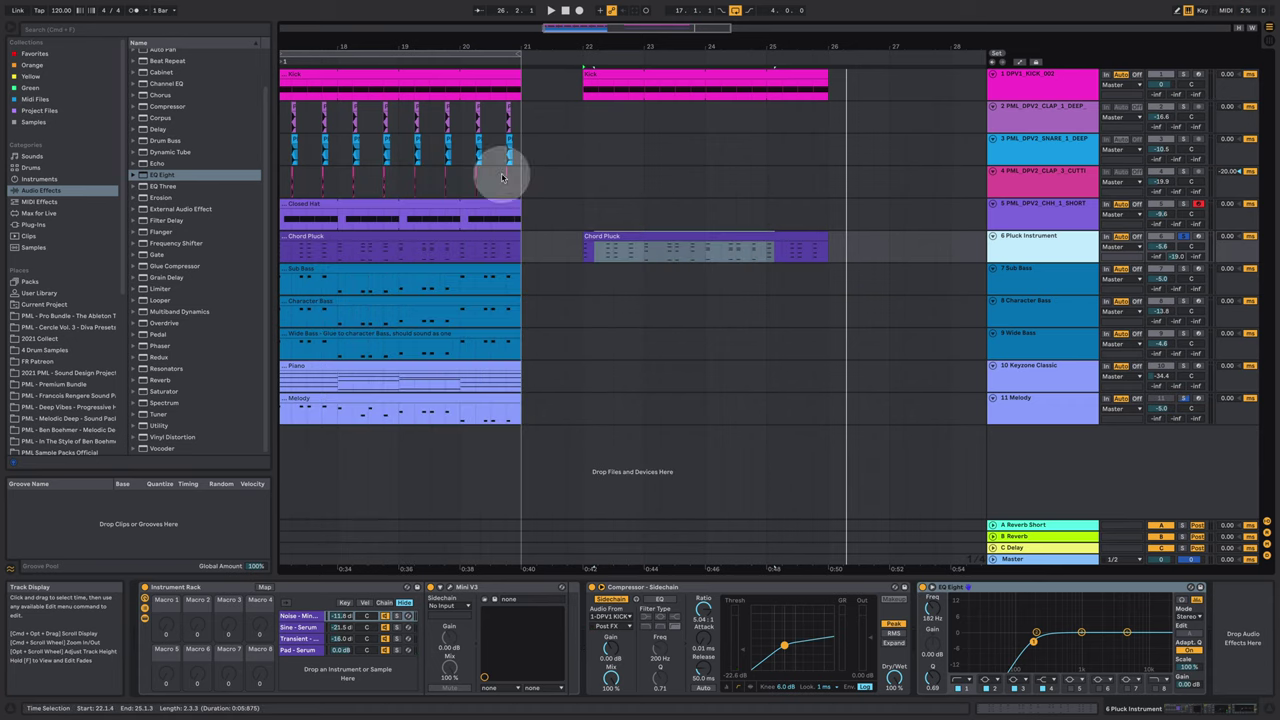
{"action": "left_click_drag", "start_coordinate": [1176, 255], "coordinate": [1176, 268]}
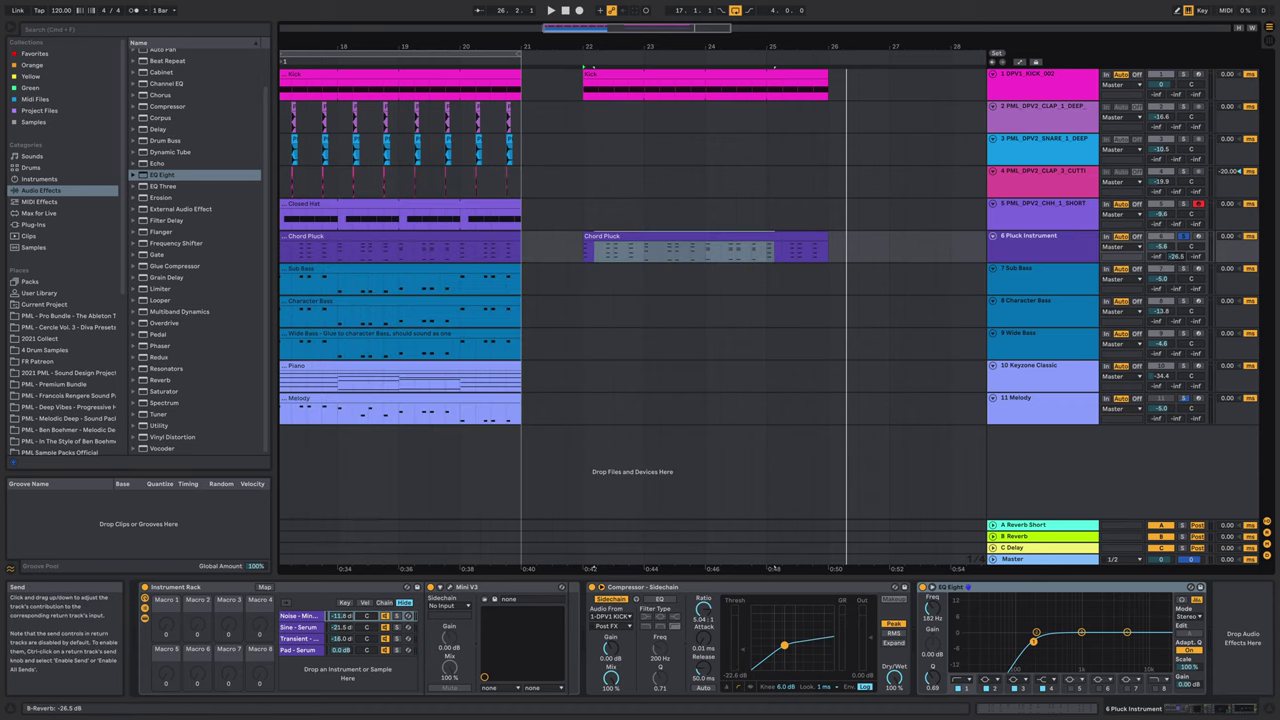
{"action": "key", "text": "space"}
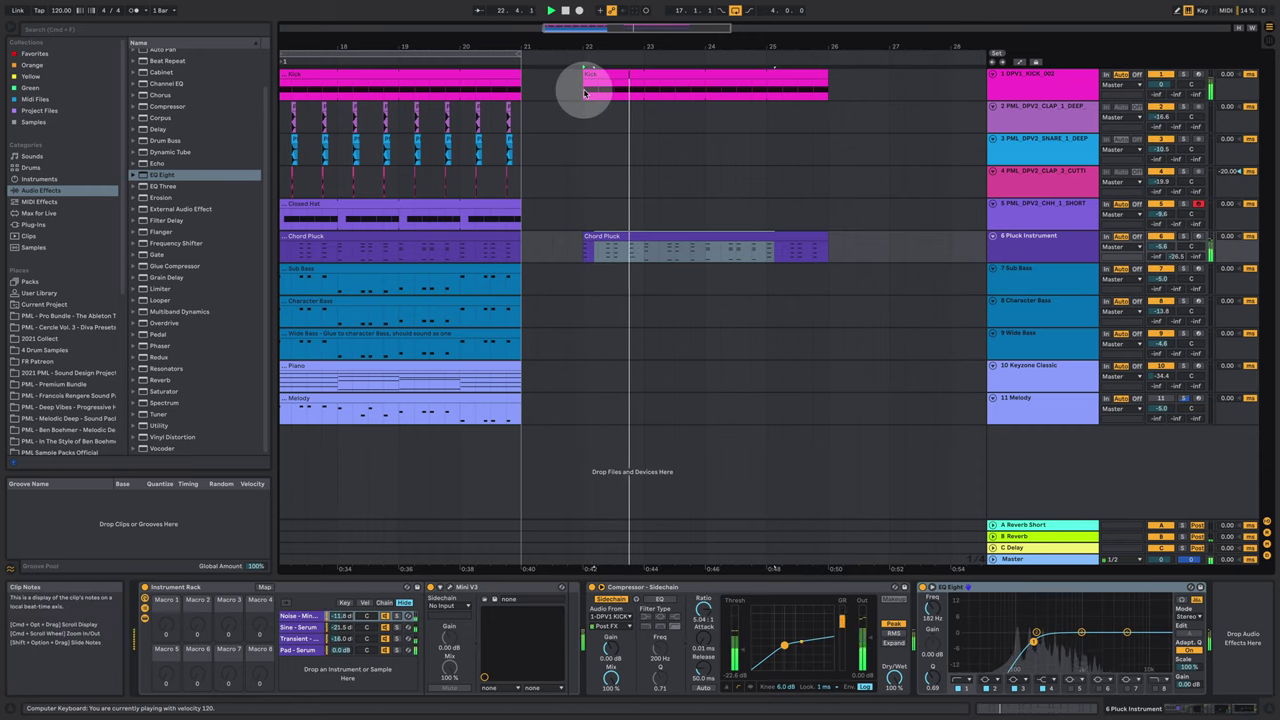
Loop bars 22–26 over the second Chord Pluck clip
{"action": "left_click_drag", "start_coordinate": [614, 34], "coordinate": [537, 40]}
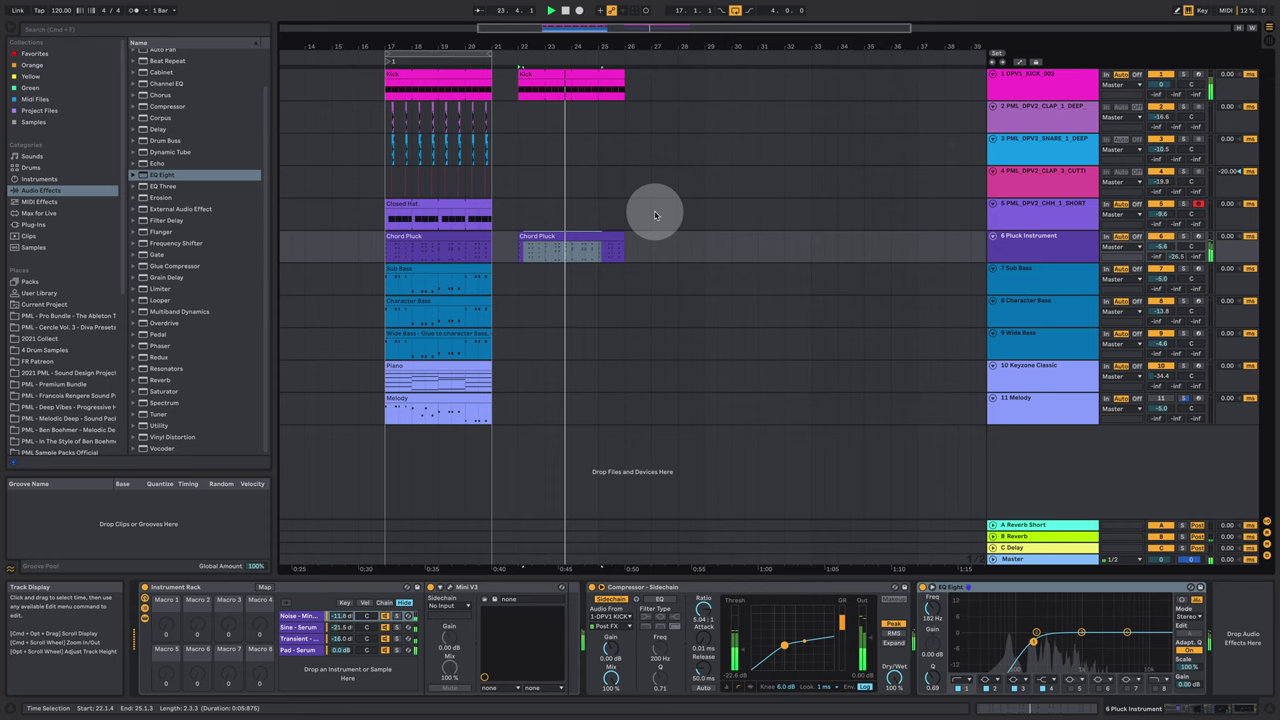
{"action": "left_click", "coordinate": [596, 234]}
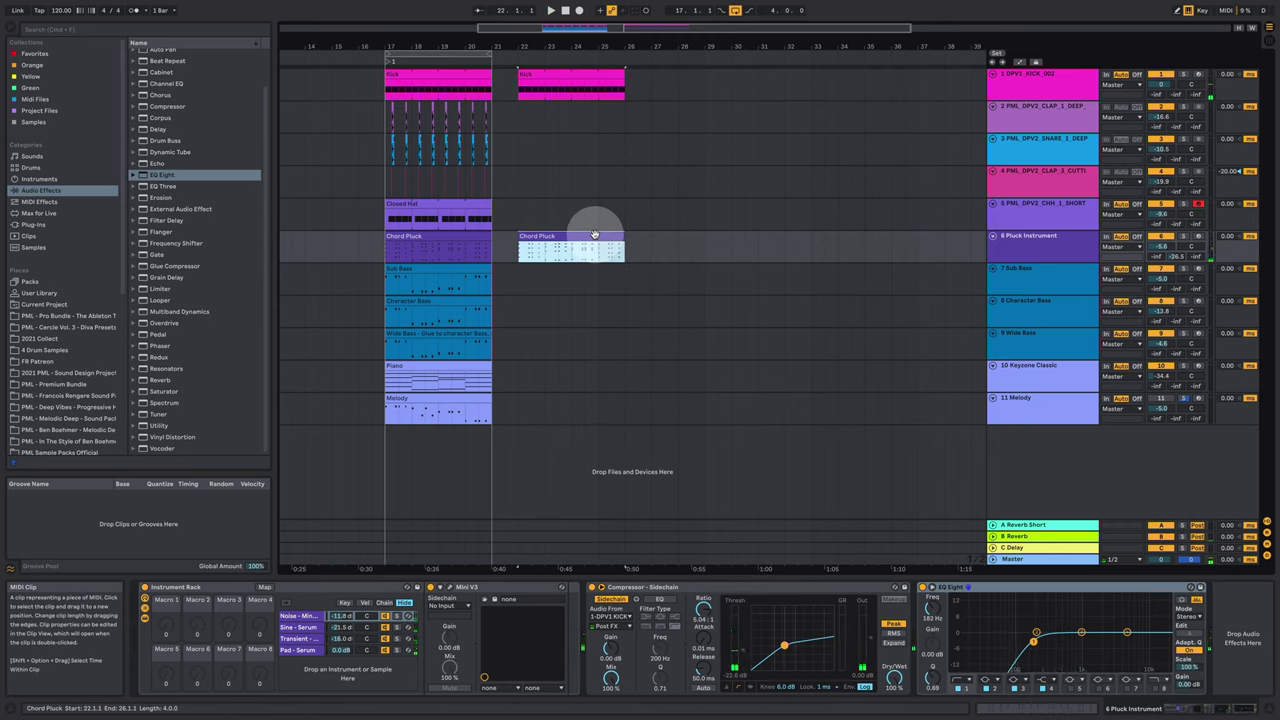
{"action": "key", "text": "super+l"}
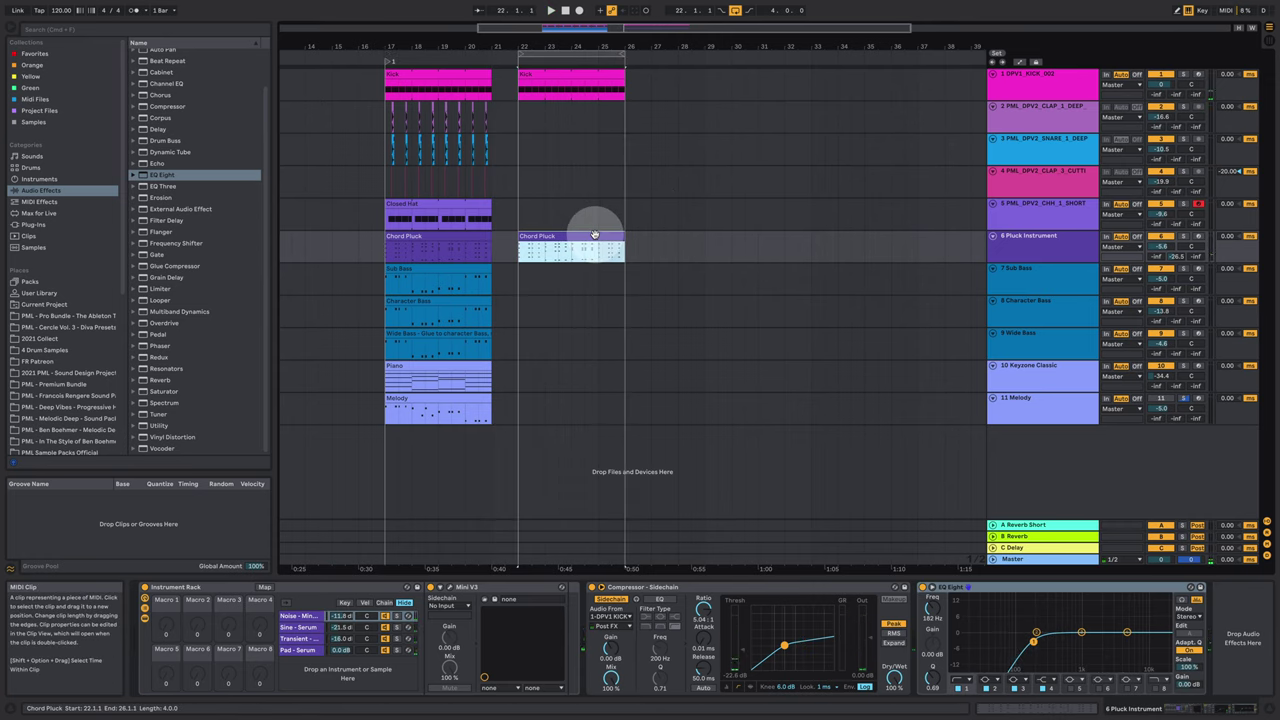
Select the Sine - Serum chain in the Instrument Rack and open its Serum editor
{"action": "left_click", "coordinate": [310, 618]}
{"action": "left_click", "coordinate": [305, 638]}
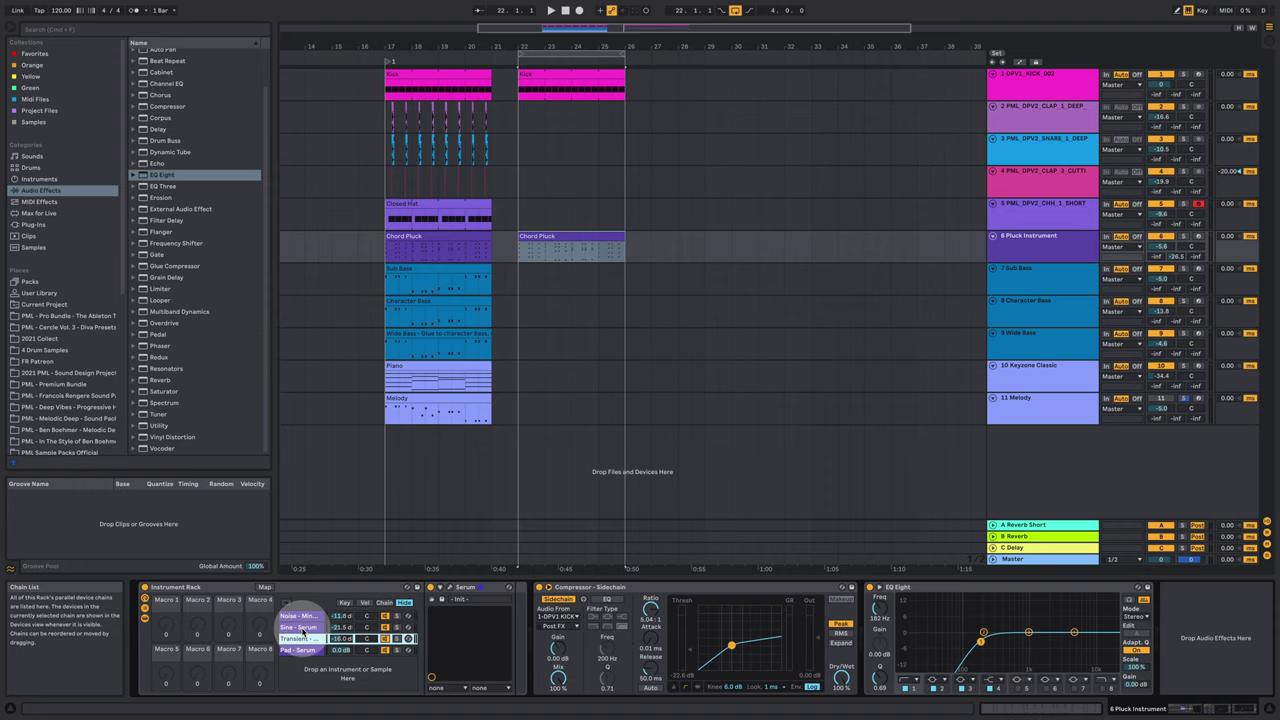
{"action": "left_click", "coordinate": [303, 617]}
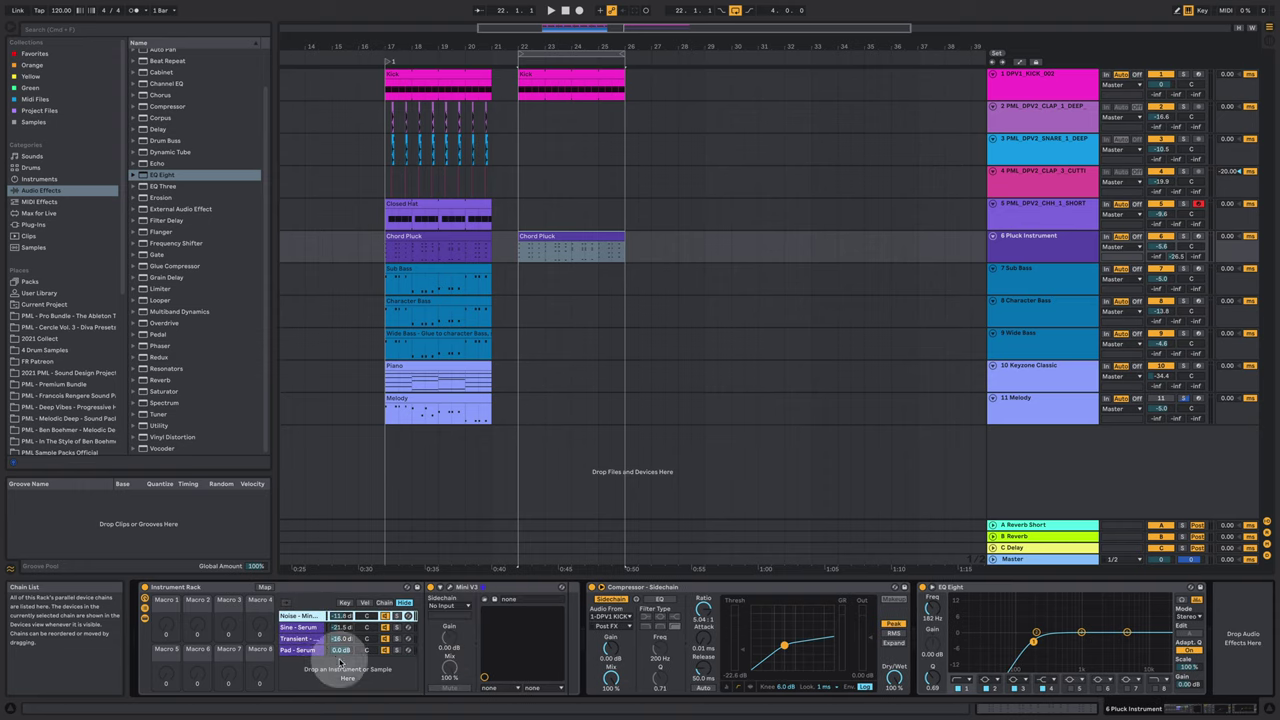
{"action": "left_click", "coordinate": [302, 628]}
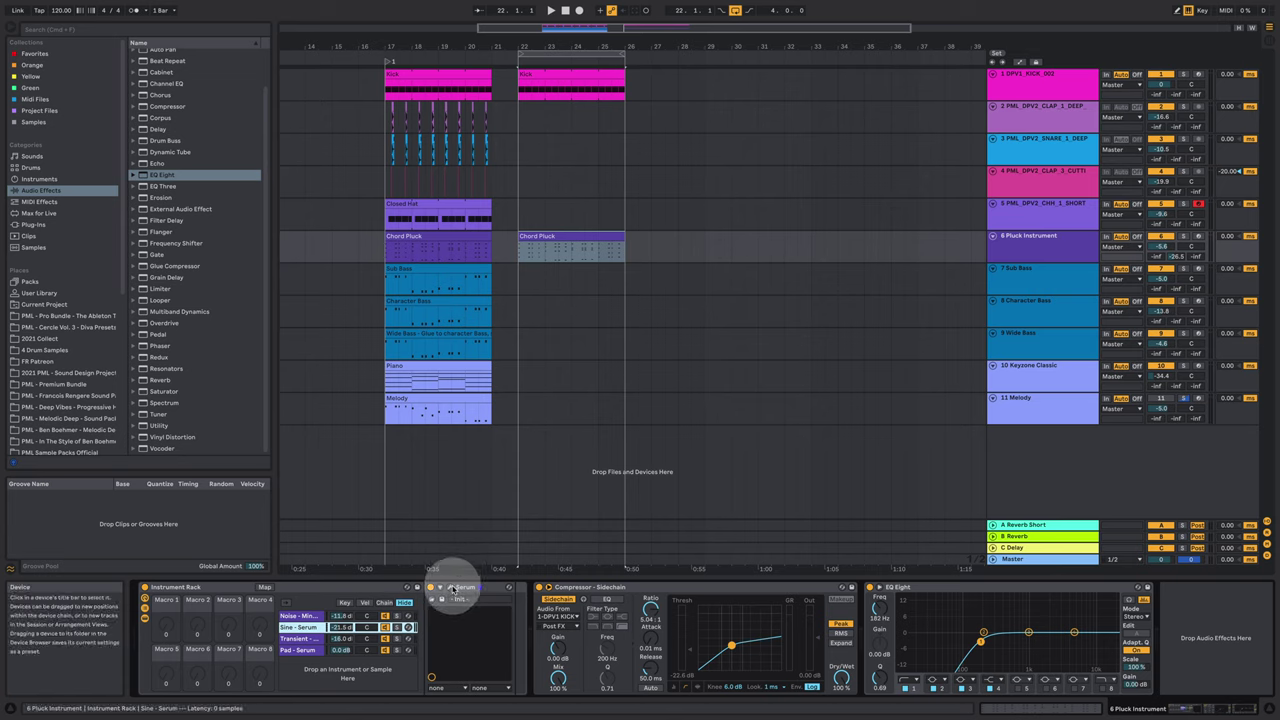
{"action": "left_click", "coordinate": [449, 587]}
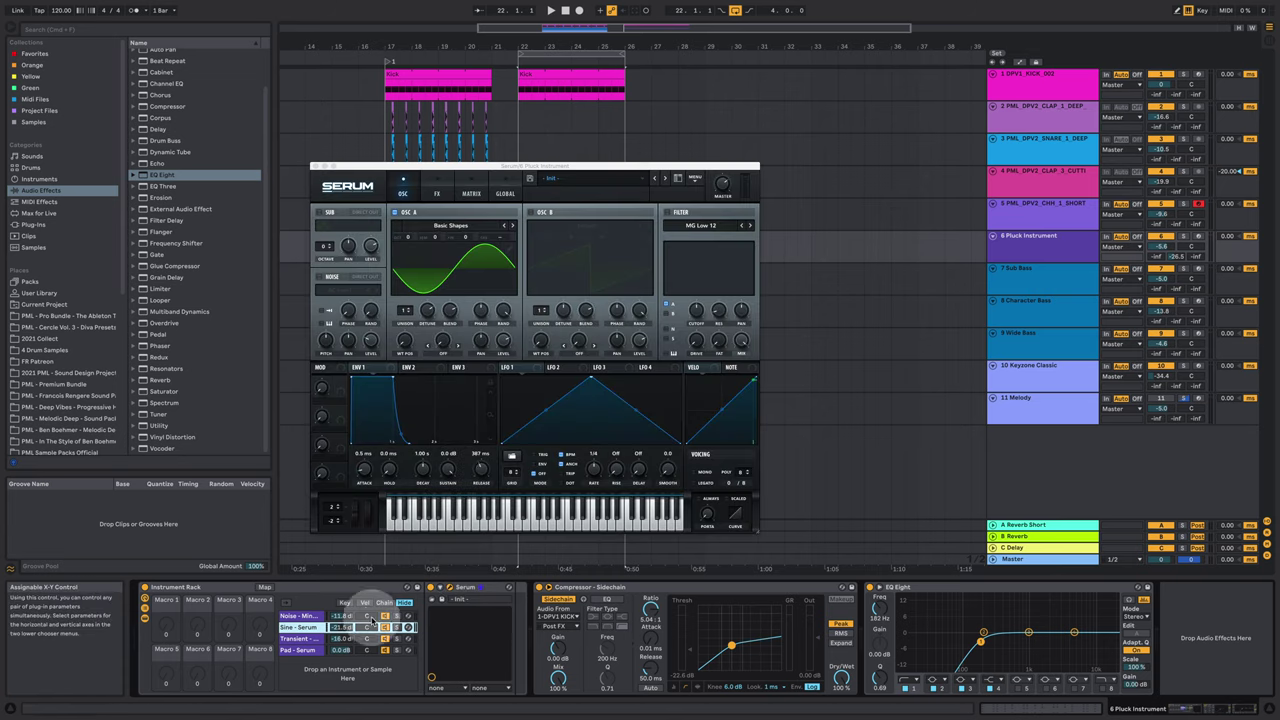
Set Serum's oscillator A to 5 unison voices while playing, then close Serum
{"action": "key", "text": "space"}
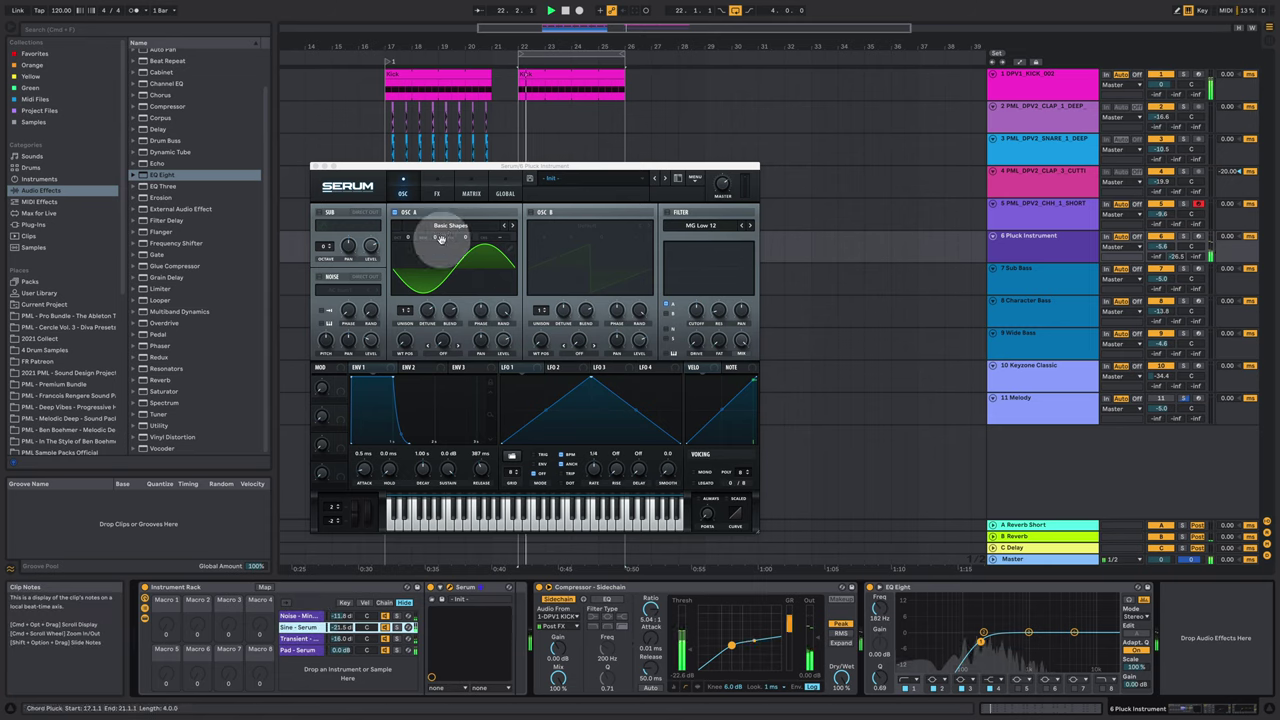
{"action": "left_click", "coordinate": [407, 240]}
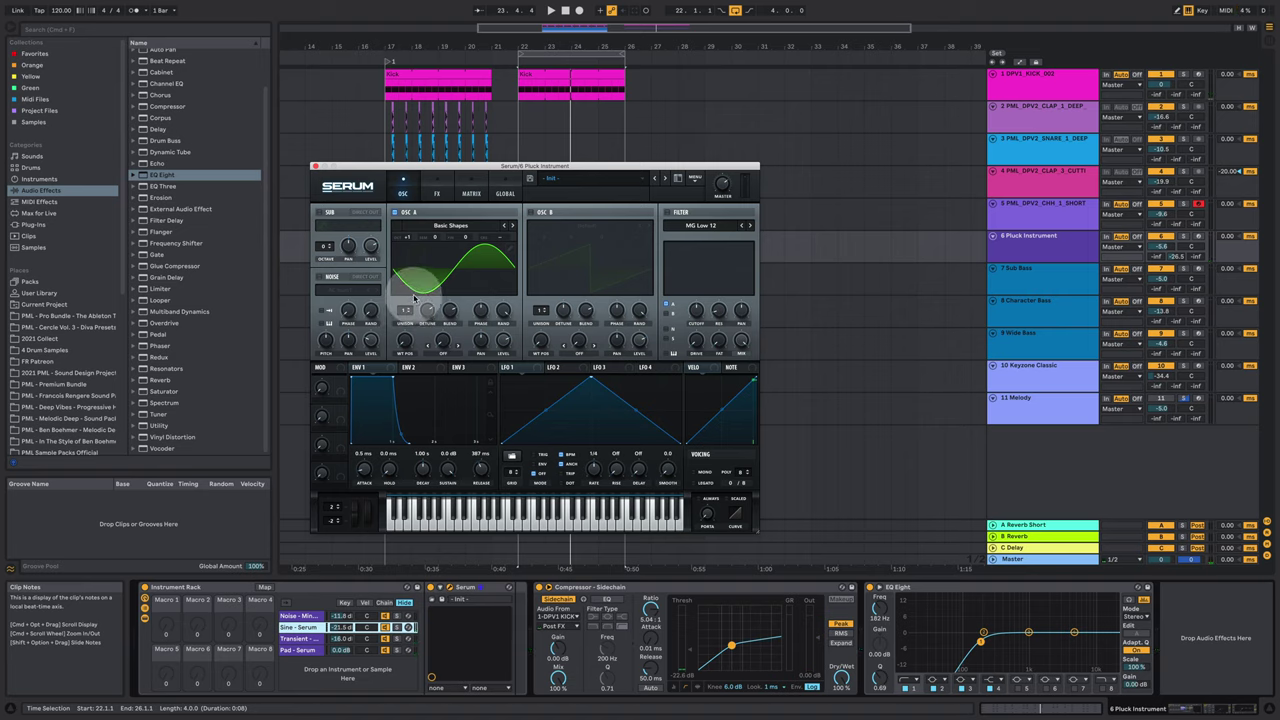
{"action": "mouse_move", "coordinate": [405, 312]}
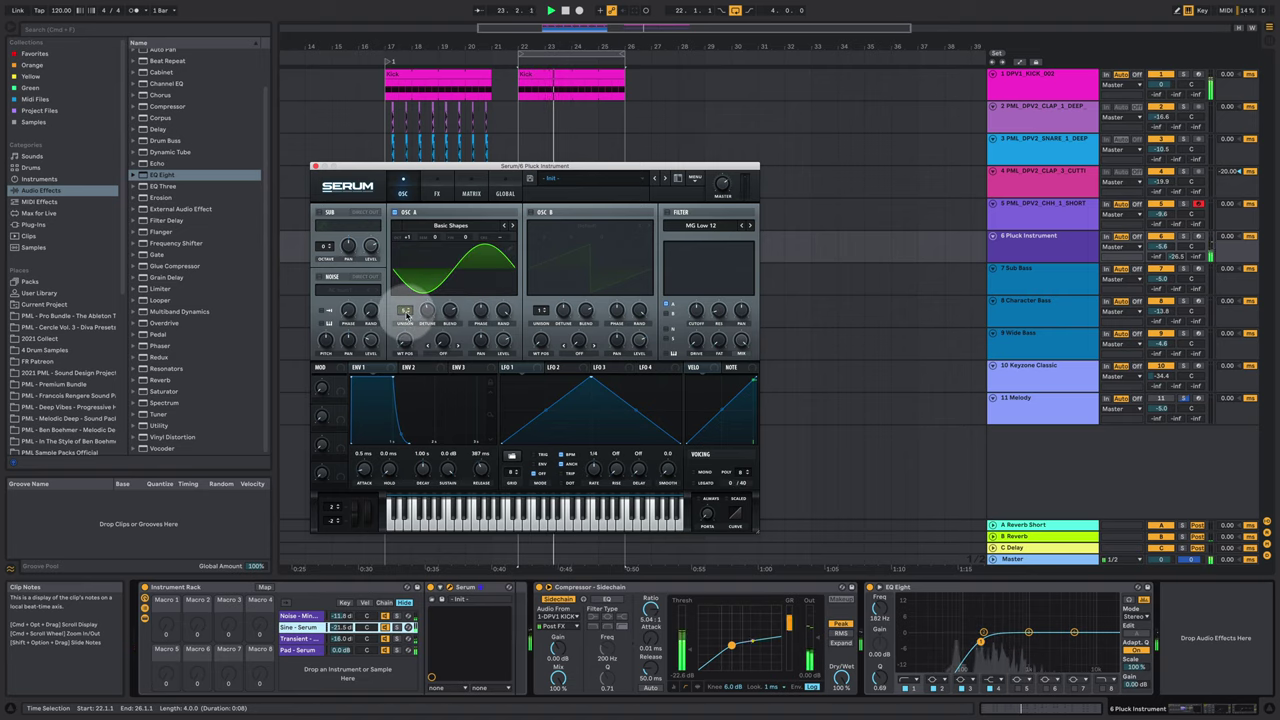
{"action": "left_click_drag", "start_coordinate": [405, 314], "coordinate": [400, 309]}
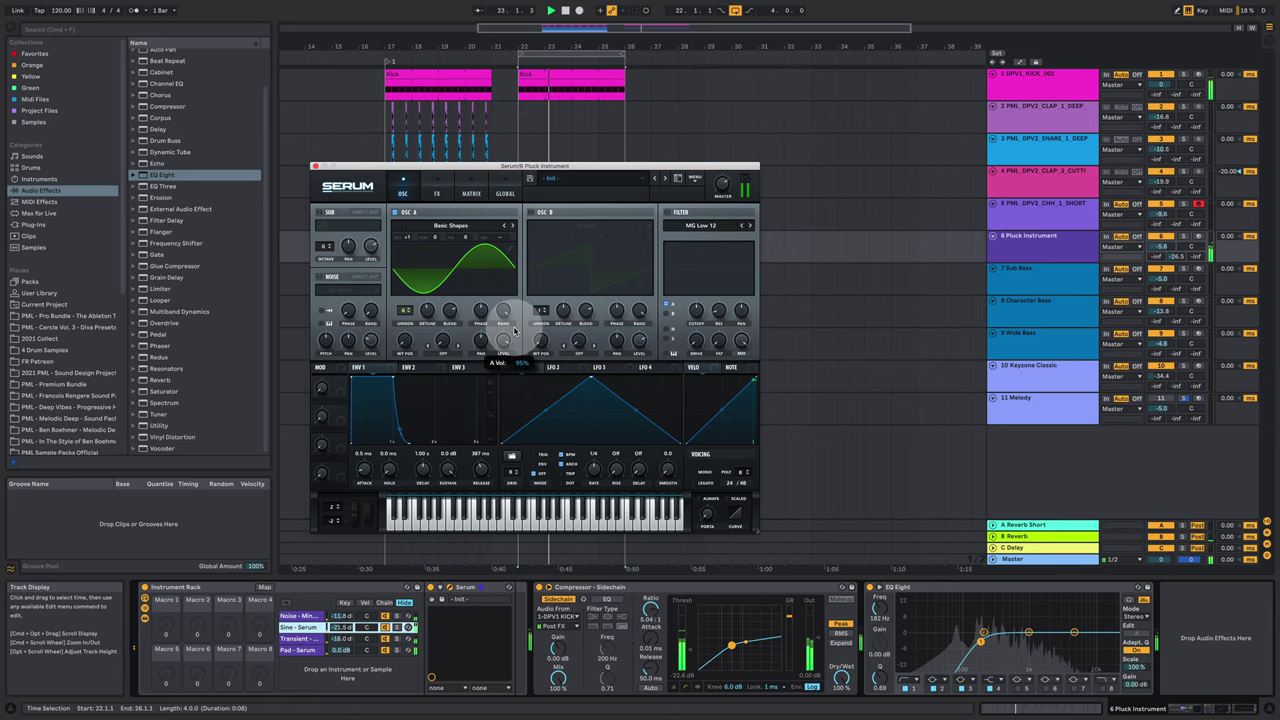
{"action": "left_click_drag", "start_coordinate": [405, 311], "coordinate": [405, 316]}
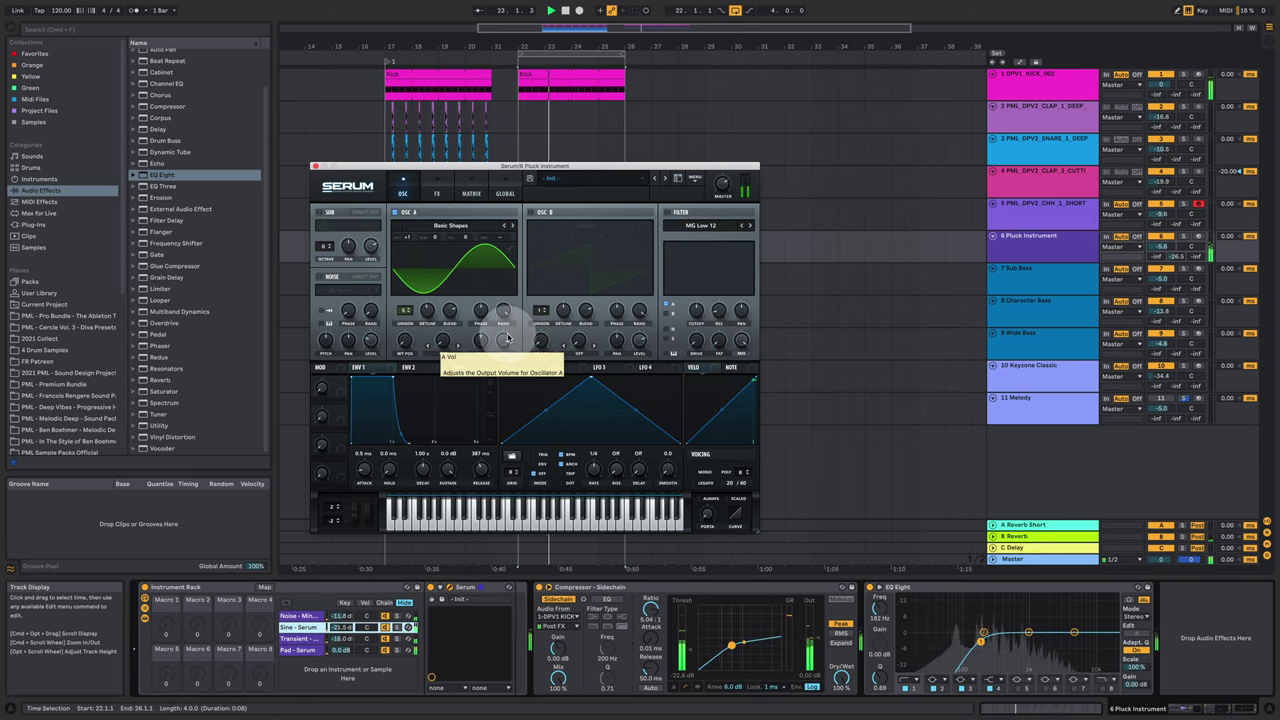
{"action": "left_click", "coordinate": [313, 166]}
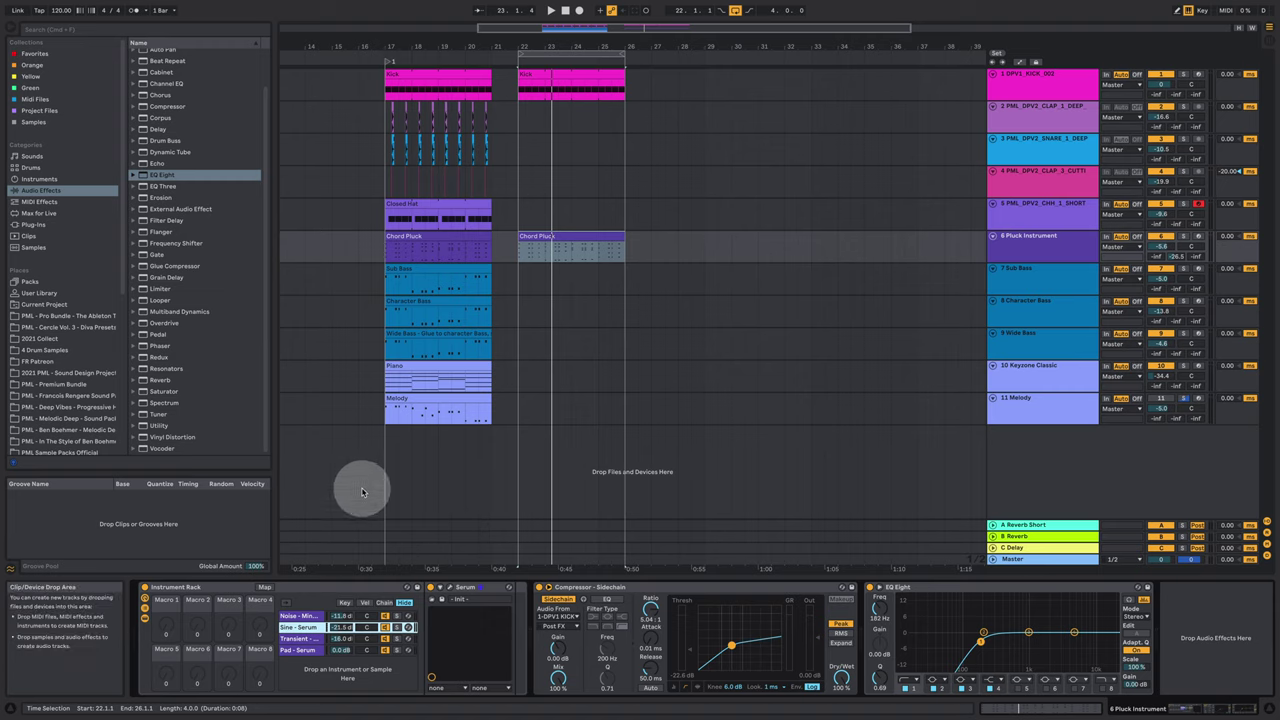
Copy the Sub Bass clip to bars 22–26
{"action": "left_click", "coordinate": [425, 278]}
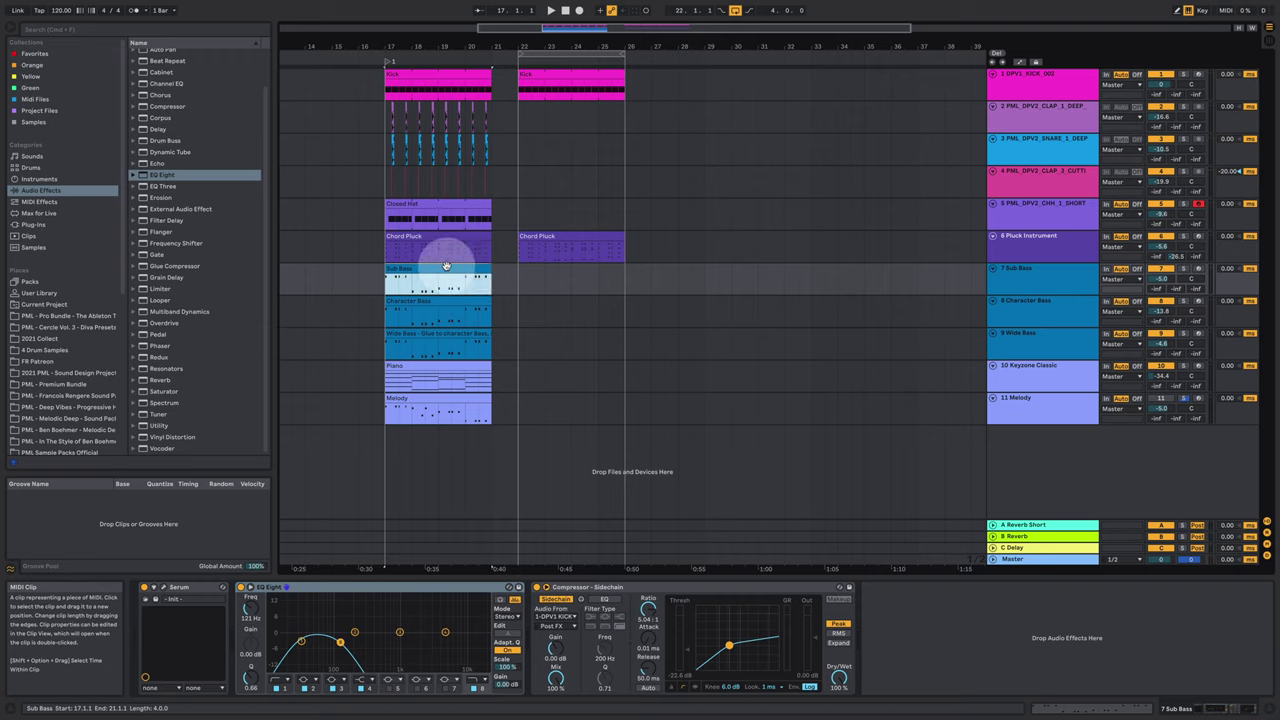
{"action": "left_click_drag", "start_coordinate": [406, 265], "coordinate": [550, 282]}
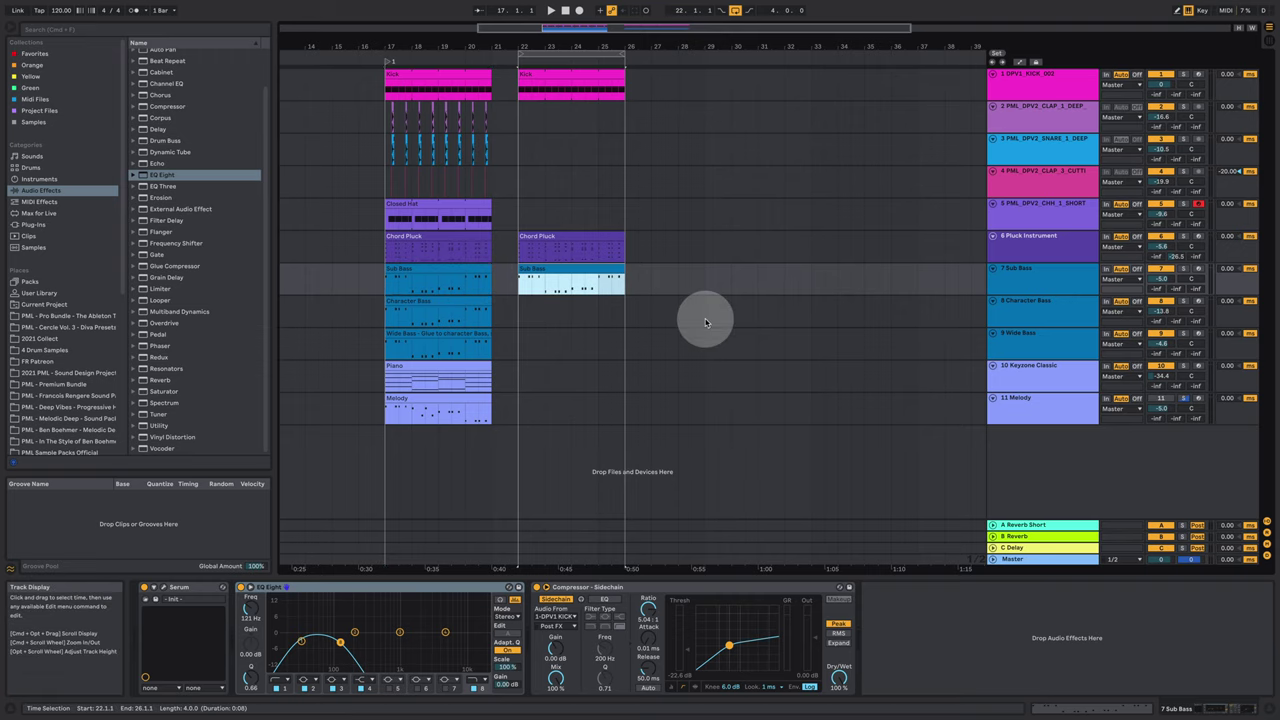
{"action": "left_click", "coordinate": [1040, 270]}
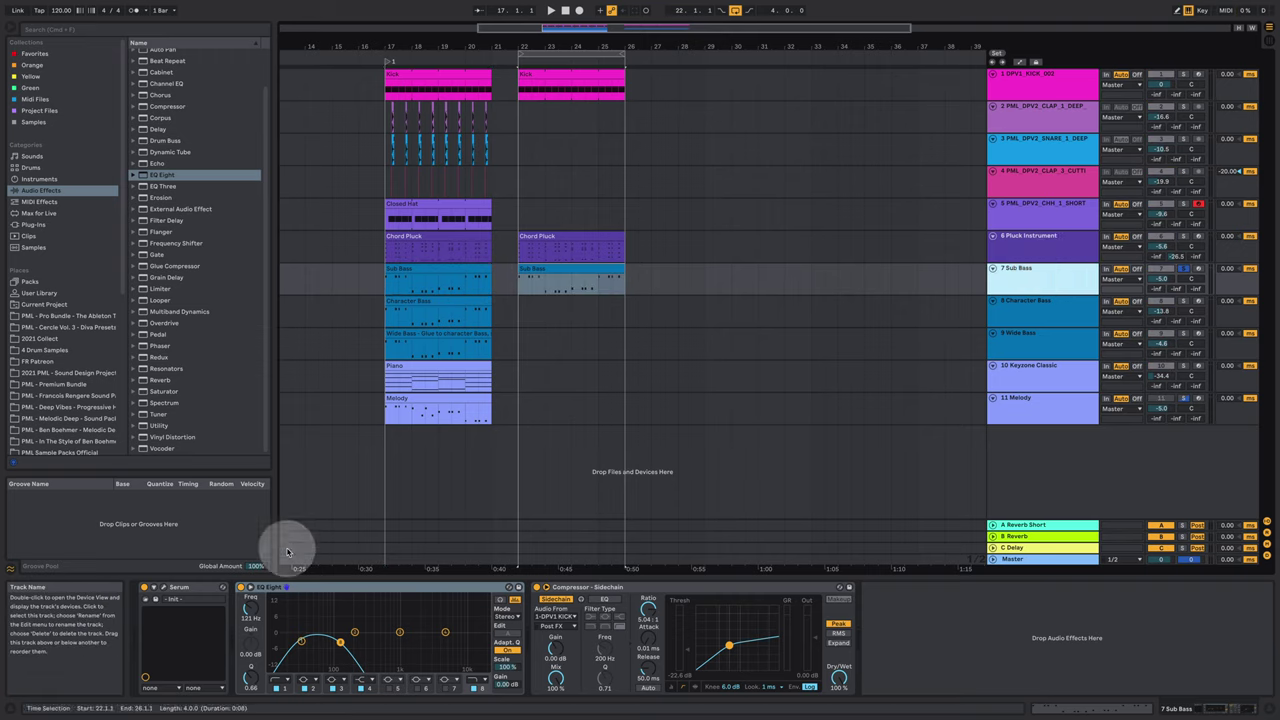
In the Sub Bass Serum, toggle oscillator A off and on, then nudge the EQ peak lower
{"action": "left_click", "coordinate": [153, 598]}
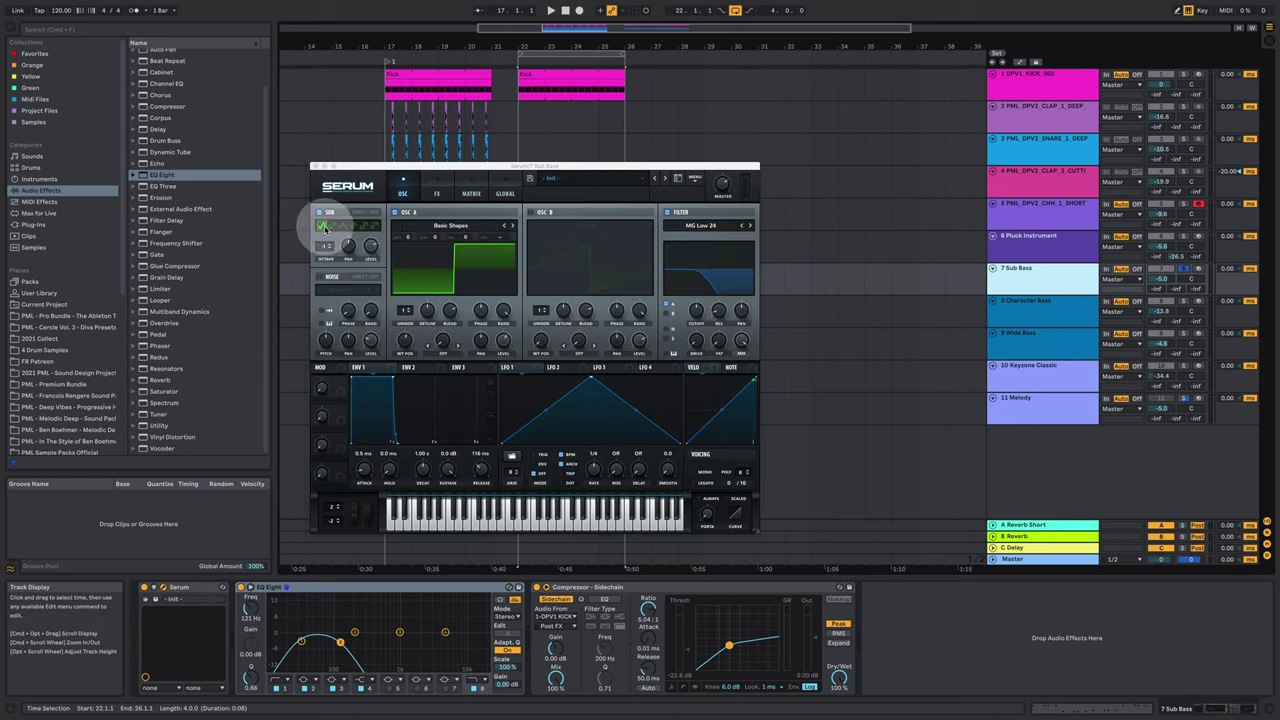
{"action": "key", "text": "space"}
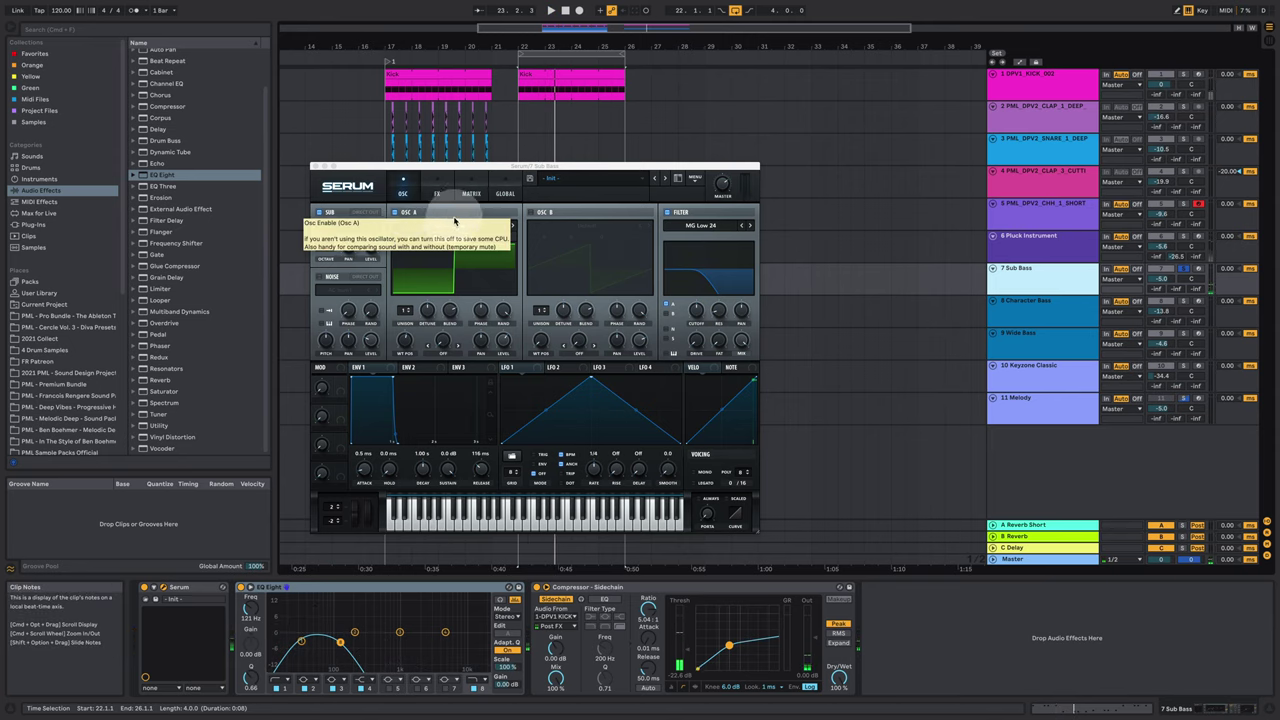
{"action": "left_click", "coordinate": [394, 213]}
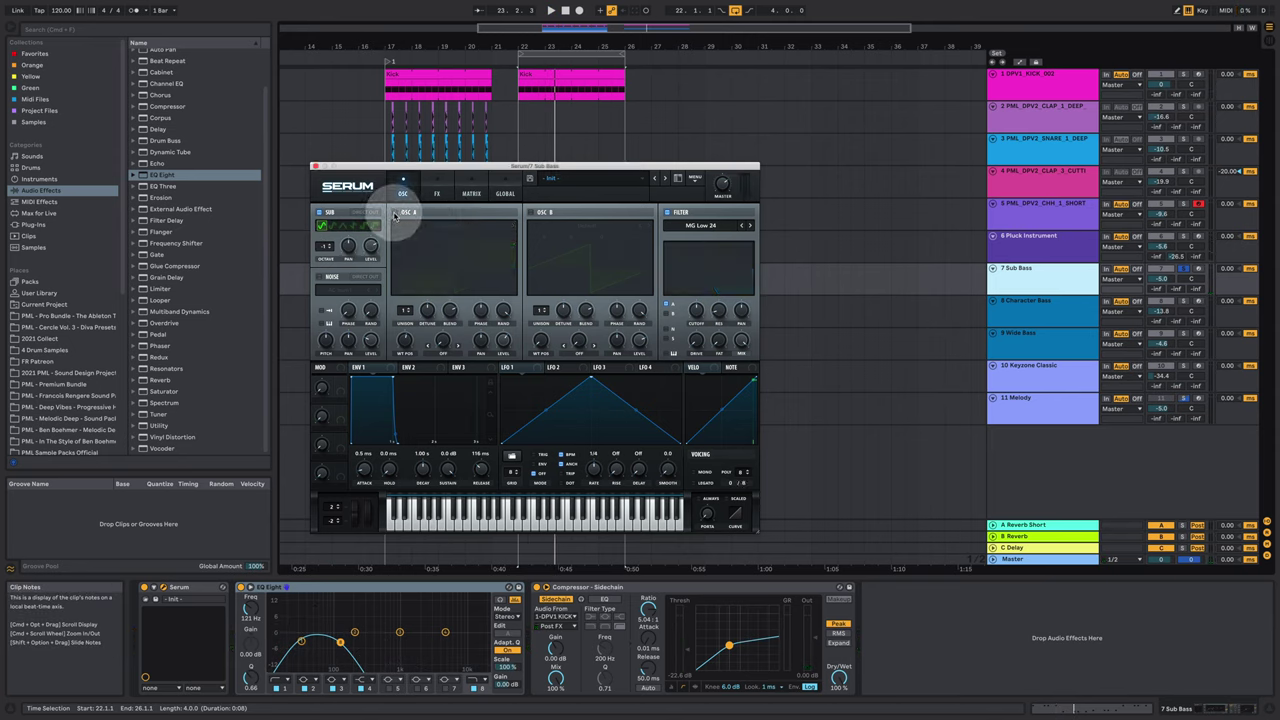
{"action": "left_click", "coordinate": [394, 213]}
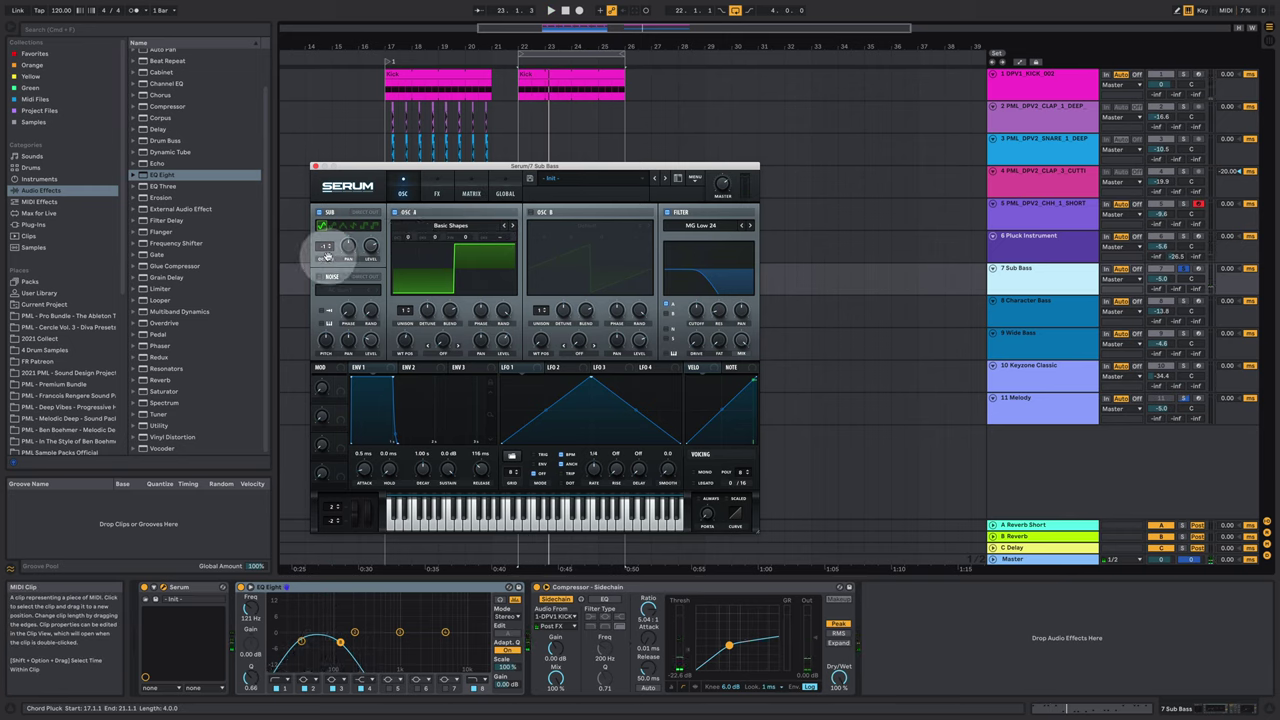
{"action": "key", "text": "space"}
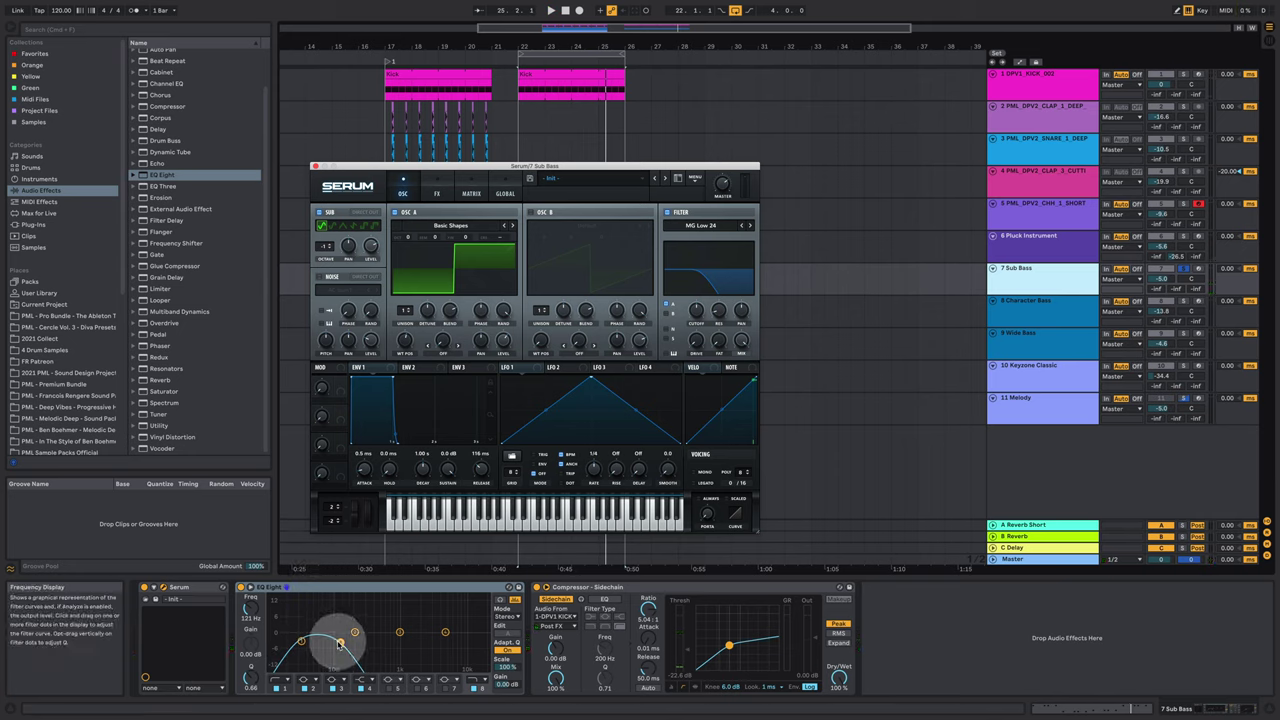
{"action": "mouse_move", "coordinate": [344, 648]}
{"action": "left_mouse_down"}
{"action": "mouse_move", "coordinate": [239, 613]}
{"action": "mouse_move", "coordinate": [326, 640]}
{"action": "left_mouse_up"}
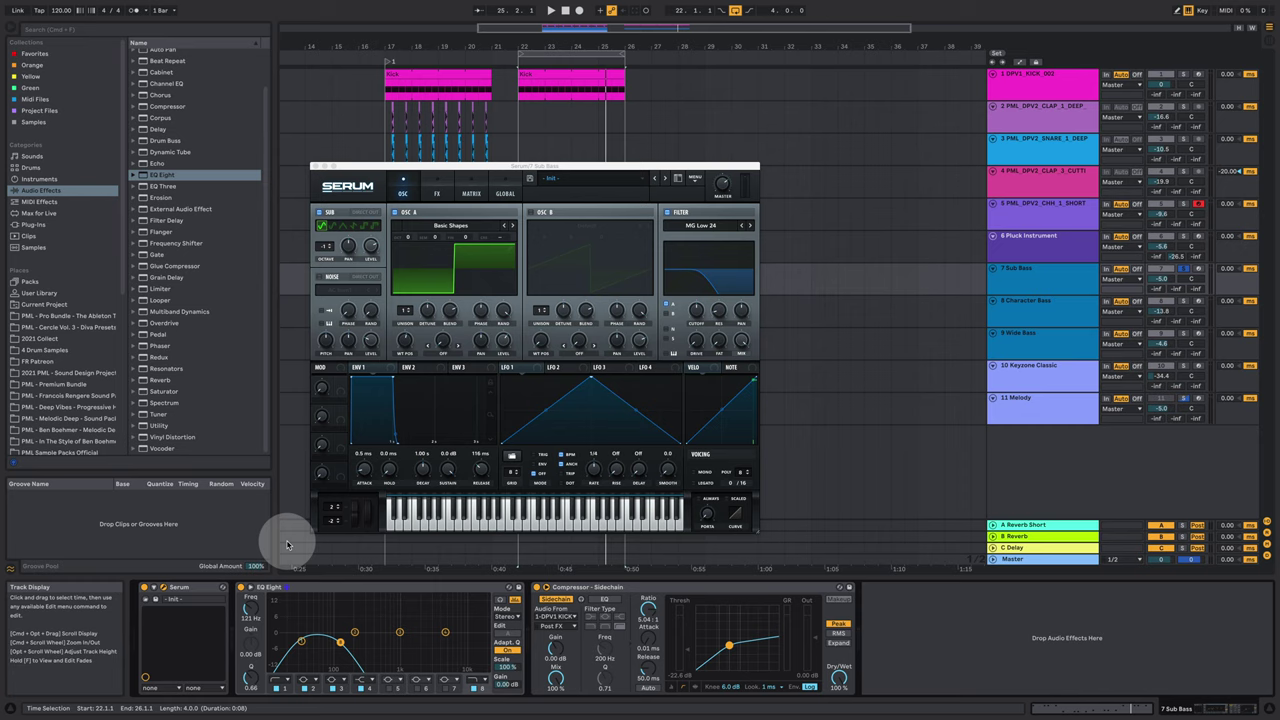
Close Serum, copy the Character Bass clip to bars 22–26, check its notes, and play
{"action": "left_click", "coordinate": [316, 166]}
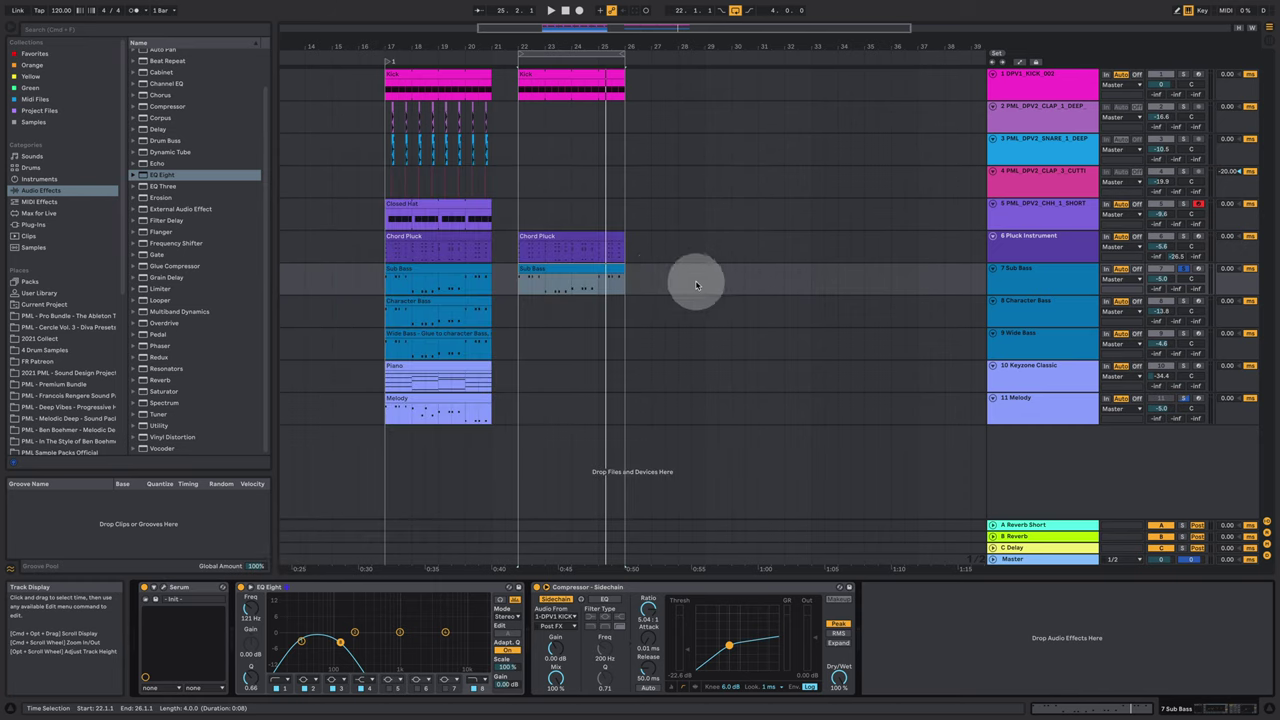
{"action": "left_click", "coordinate": [433, 302]}
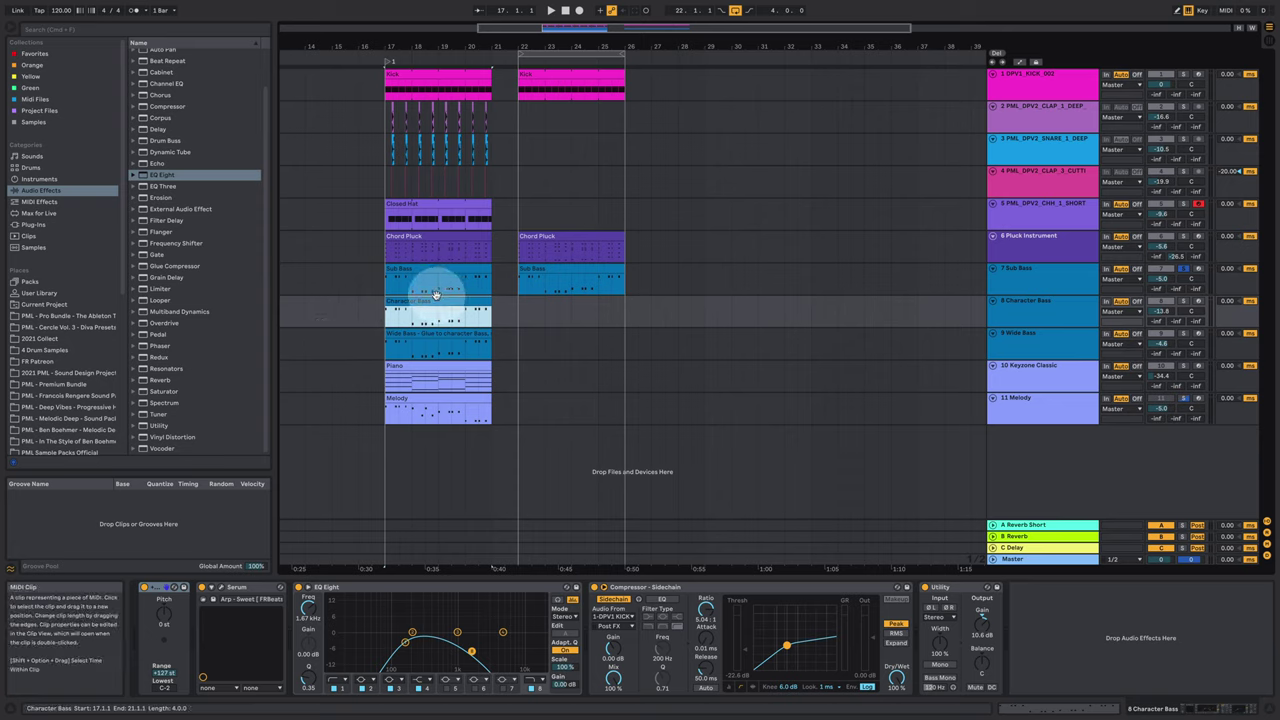
{"action": "left_click_drag", "start_coordinate": [424, 296], "coordinate": [555, 296]}
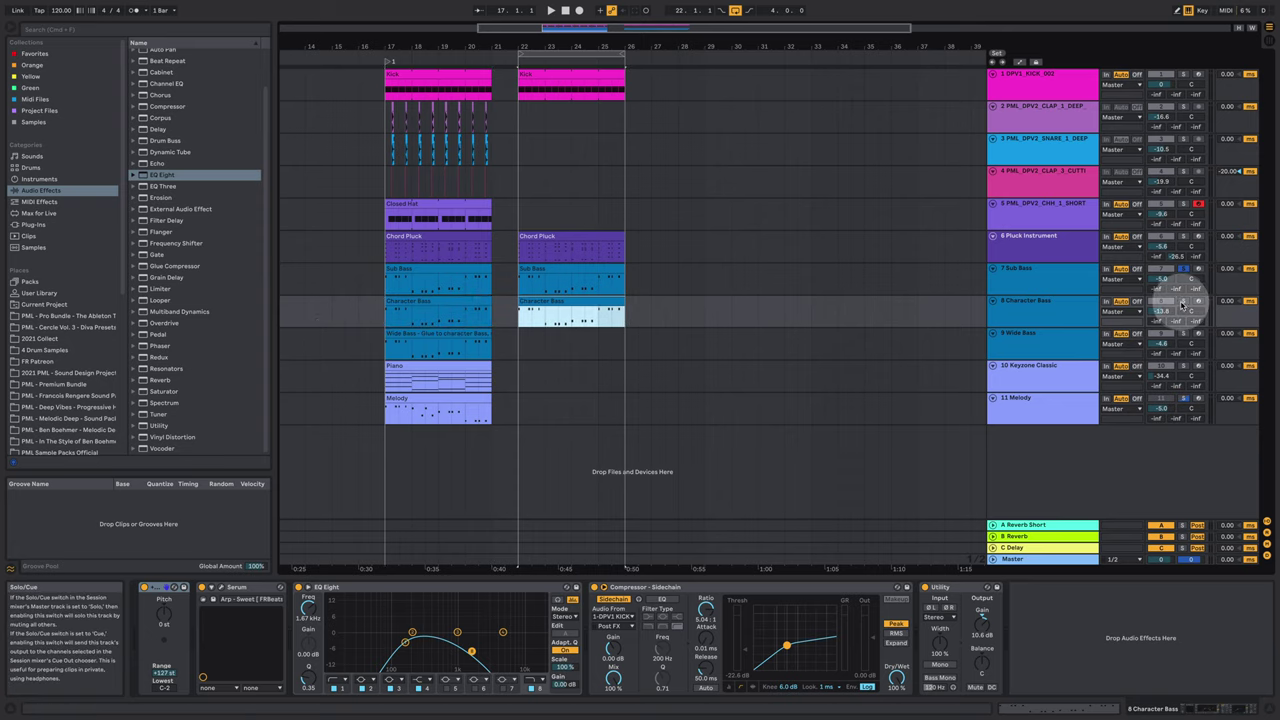
{"action": "double_click", "coordinate": [519, 316]}
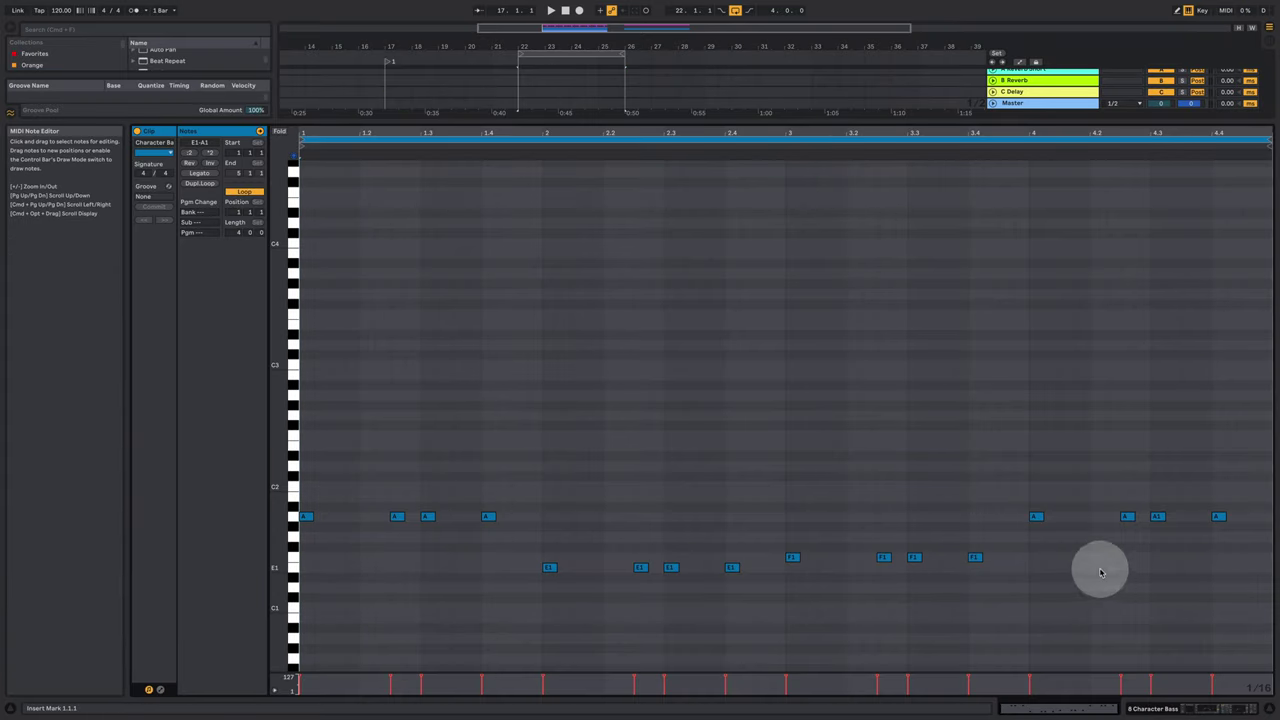
{"action": "left_click", "coordinate": [1196, 707]}
{"action": "key", "text": "space"}
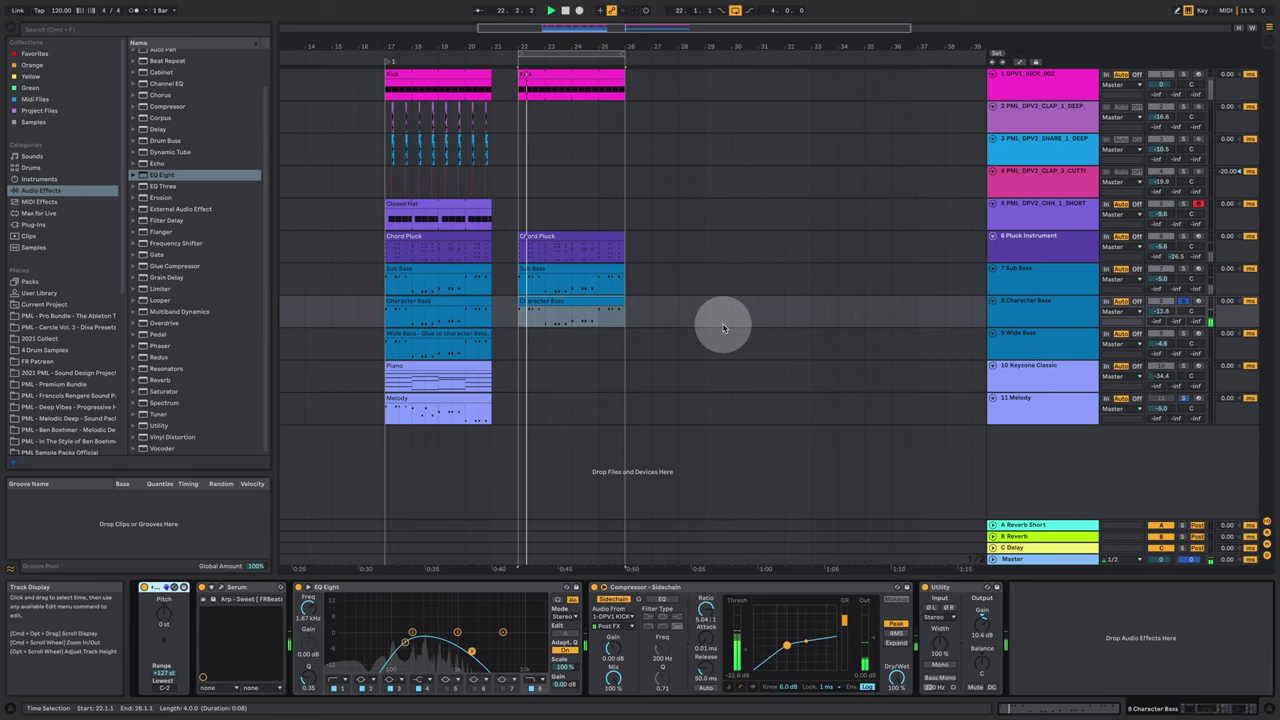
Move the Character Bass EQ Eight low band to about 156 Hz with Q 0.66, then play
{"action": "left_click", "coordinate": [406, 645]}
{"action": "left_click_drag", "start_coordinate": [404, 643], "coordinate": [379, 666]}
{"action": "mouse_move", "coordinate": [388, 621]}
{"action": "left_mouse_down"}
{"action": "mouse_move", "coordinate": [316, 678]}
{"action": "mouse_move", "coordinate": [388, 645]}
{"action": "left_mouse_up"}
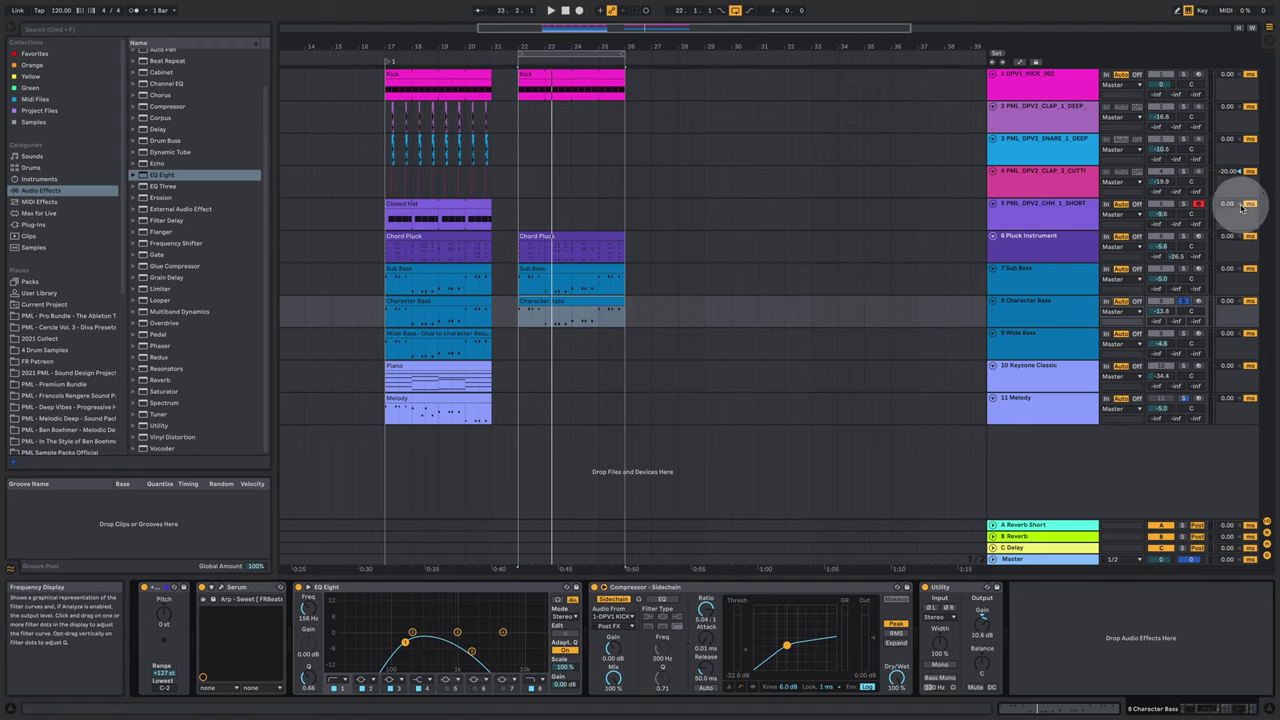
{"action": "key", "text": "space"}
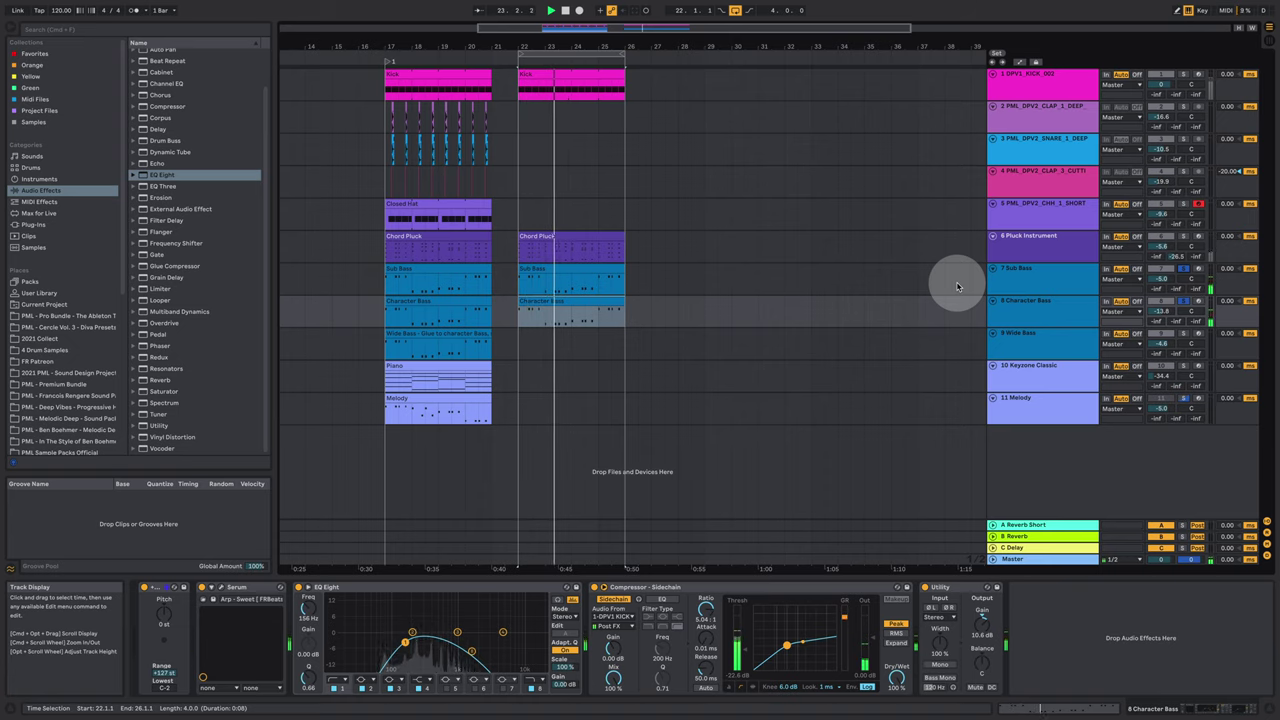
{"action": "left_click", "coordinate": [1067, 316]}
{"action": "left_click", "coordinate": [218, 590]}
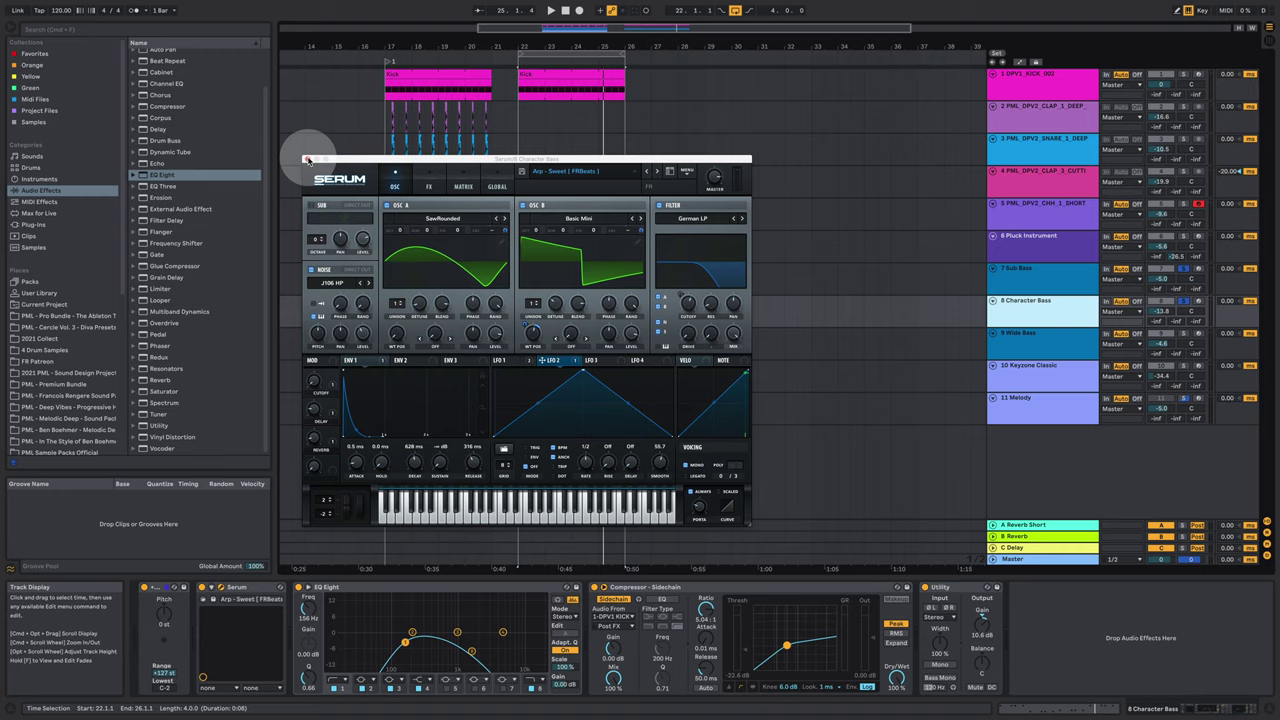
{"action": "left_click", "coordinate": [307, 160]}
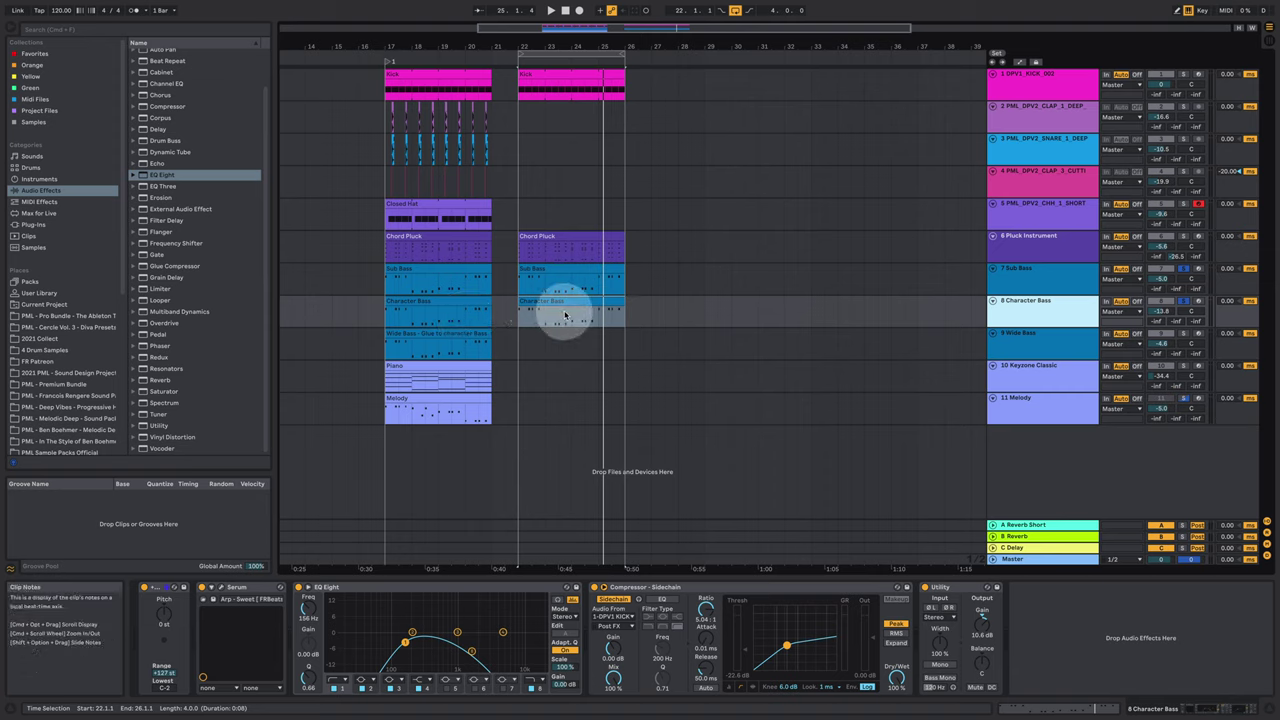
Copy the Wide Bass clip from bar 17 to bar 22 and open the Wide Bass Serum window
{"action": "left_click", "coordinate": [440, 340]}
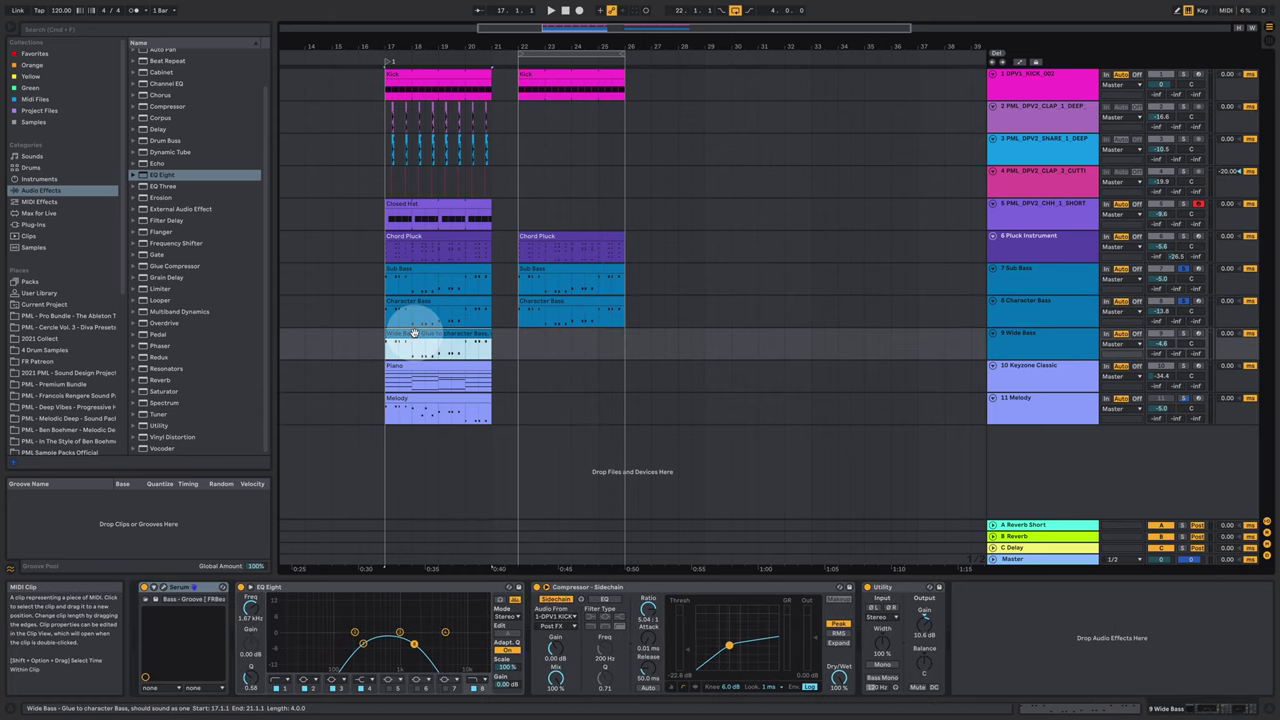
{"action": "left_click_drag", "start_coordinate": [414, 333], "coordinate": [582, 334]}
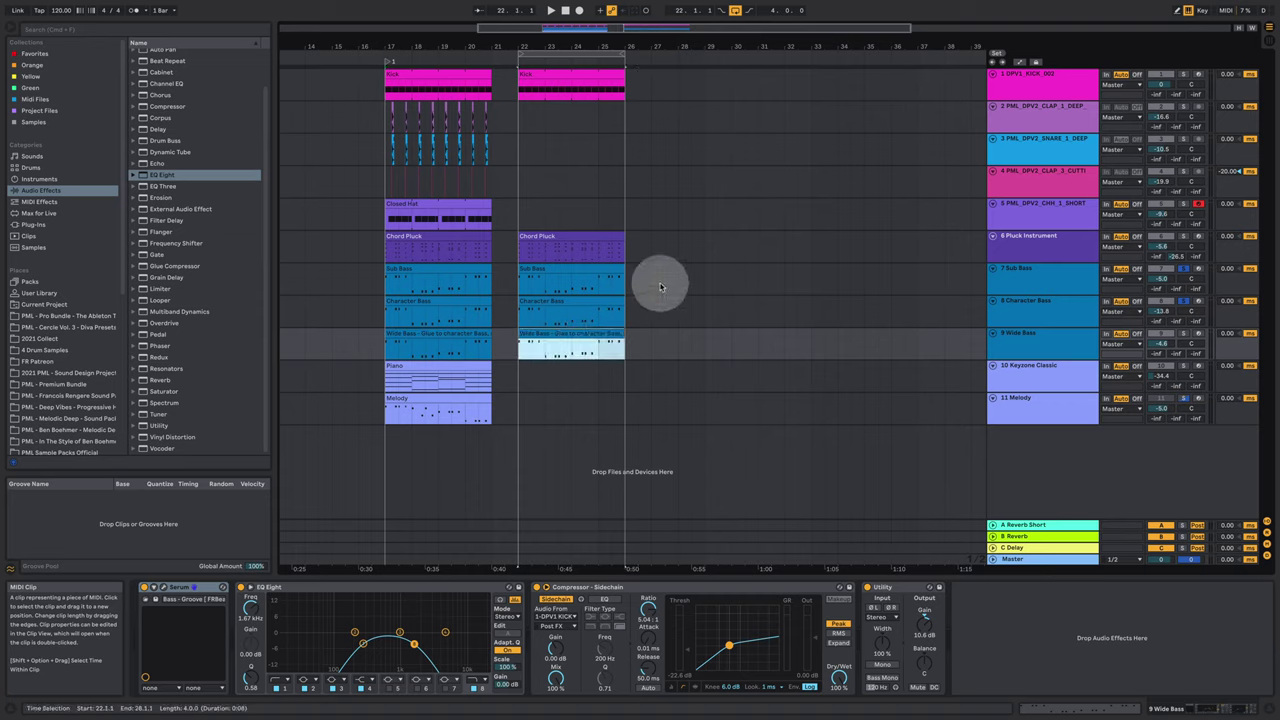
{"action": "left_click", "coordinate": [1028, 300]}
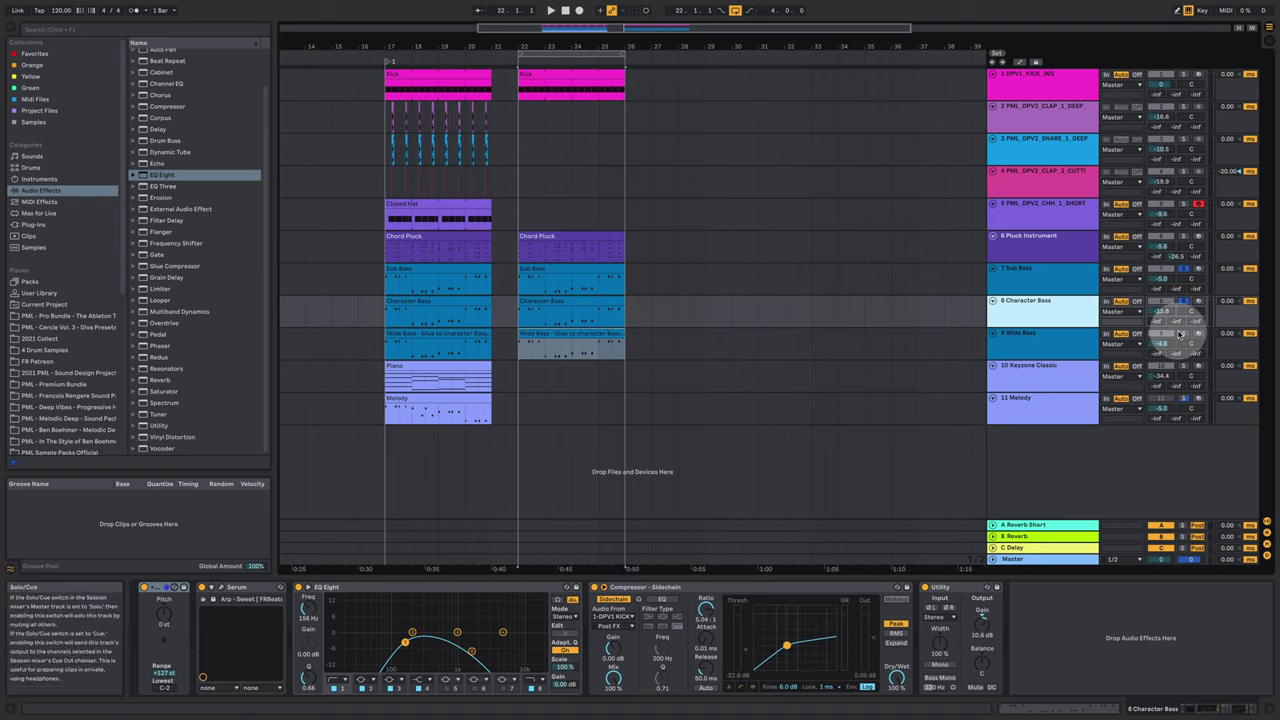
{"action": "left_click", "coordinate": [565, 334]}
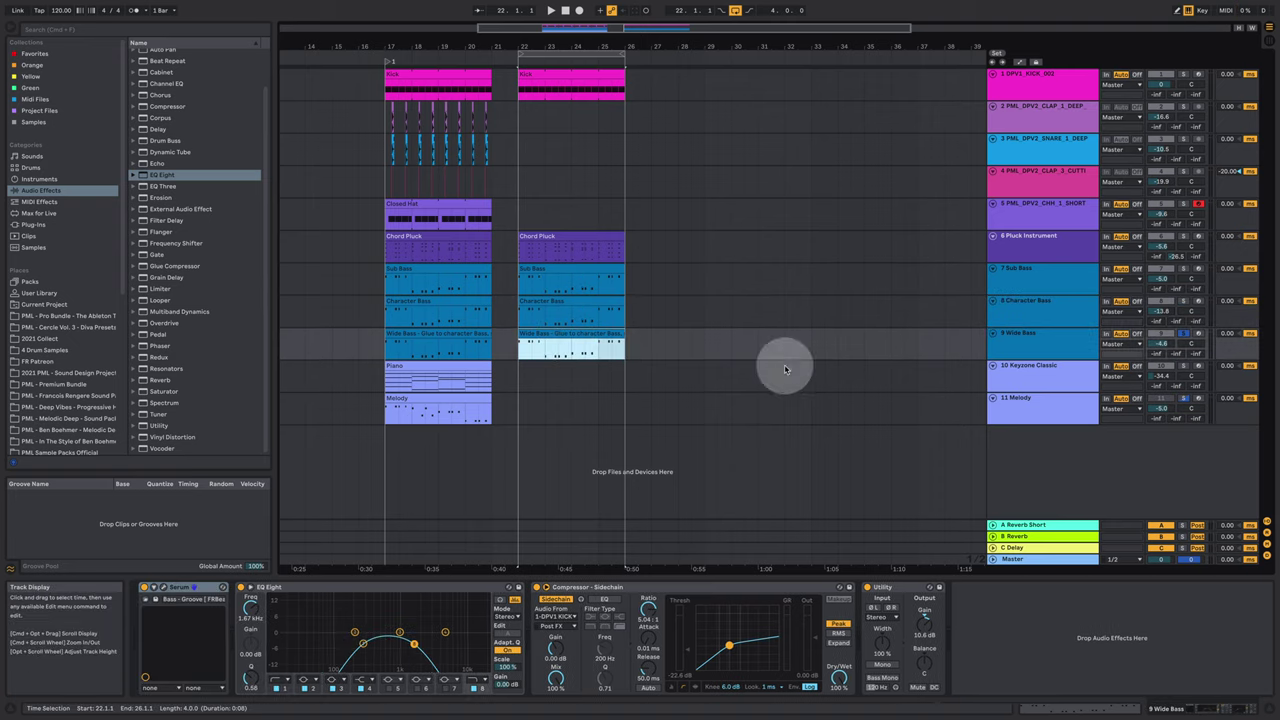
{"action": "left_click", "coordinate": [1034, 318]}
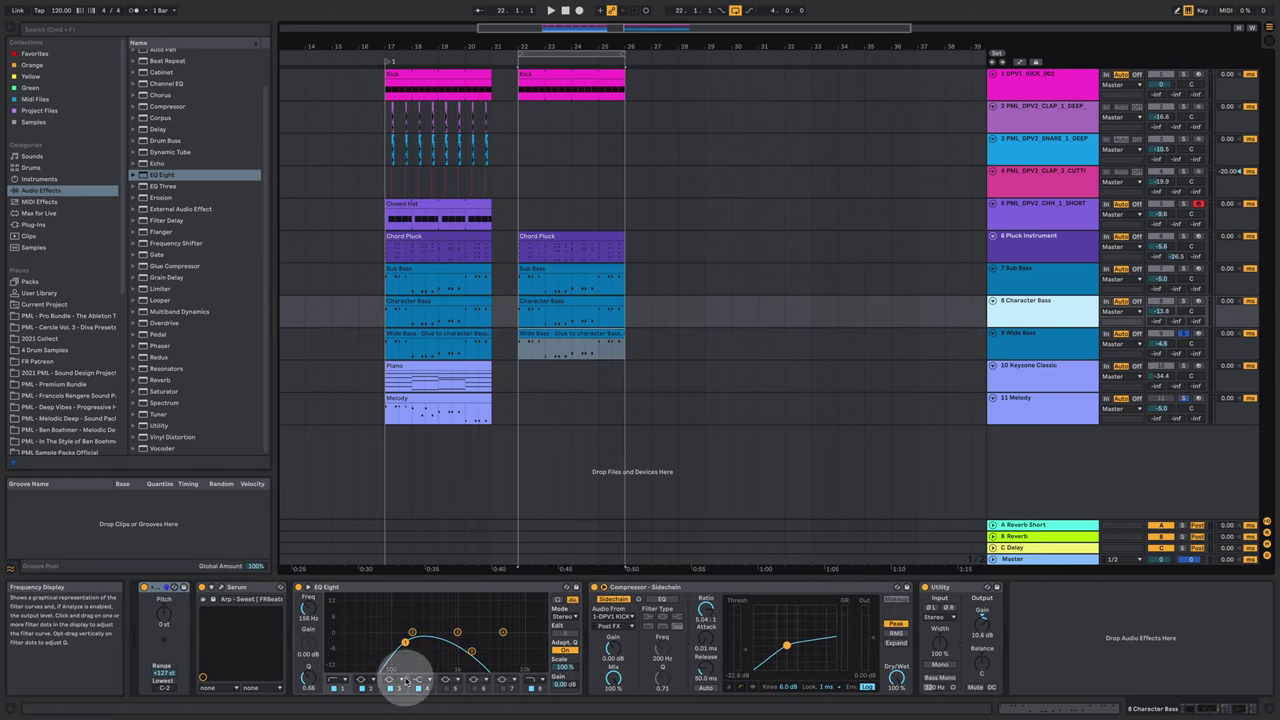
{"action": "left_click", "coordinate": [1050, 345]}
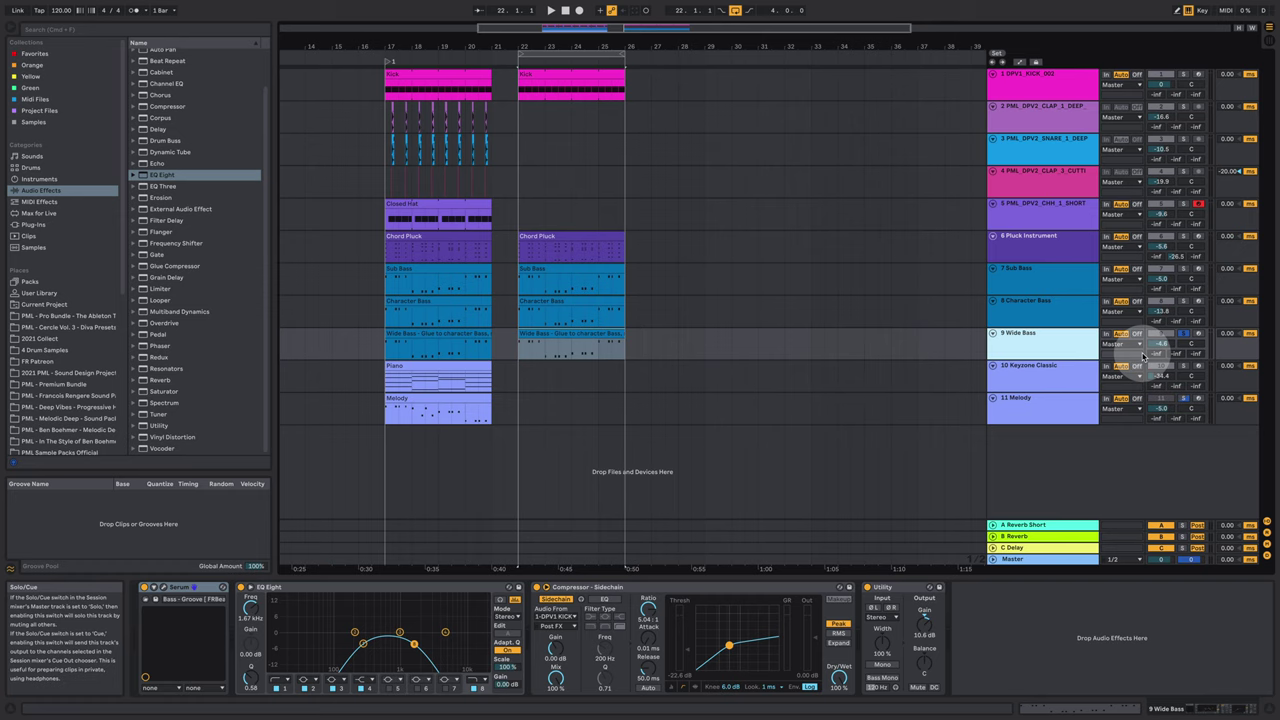
{"action": "left_click", "coordinate": [163, 590]}
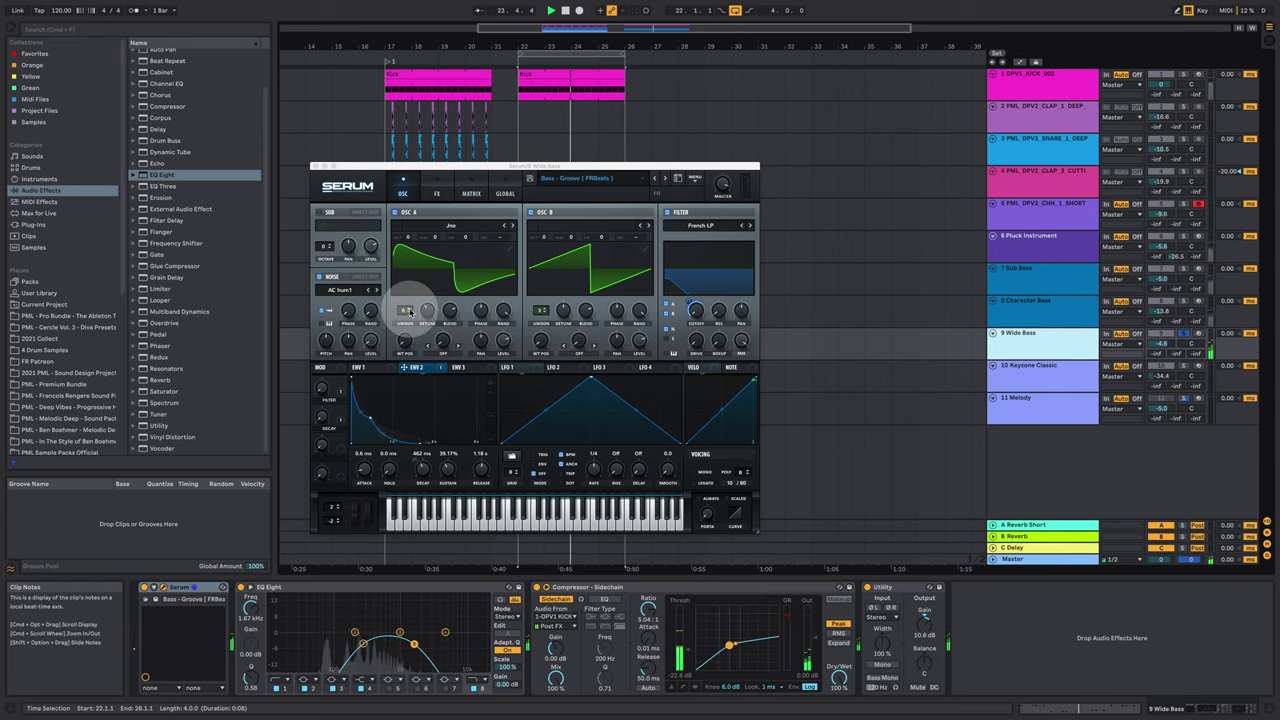
Set the Wide Bass Serum's OSC A unison to 6 voices, stop playback, and close Serum
{"action": "left_click_drag", "start_coordinate": [408, 312], "coordinate": [406, 286]}
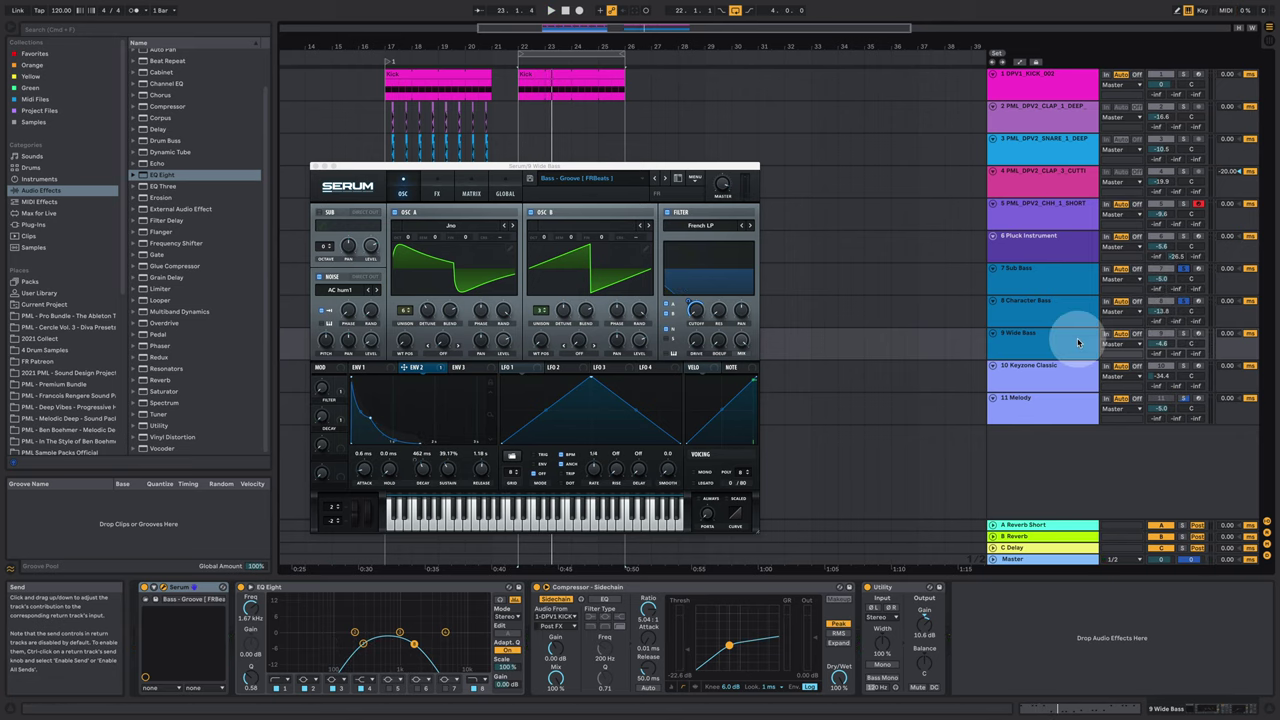
{"action": "left_click", "coordinate": [1050, 312]}
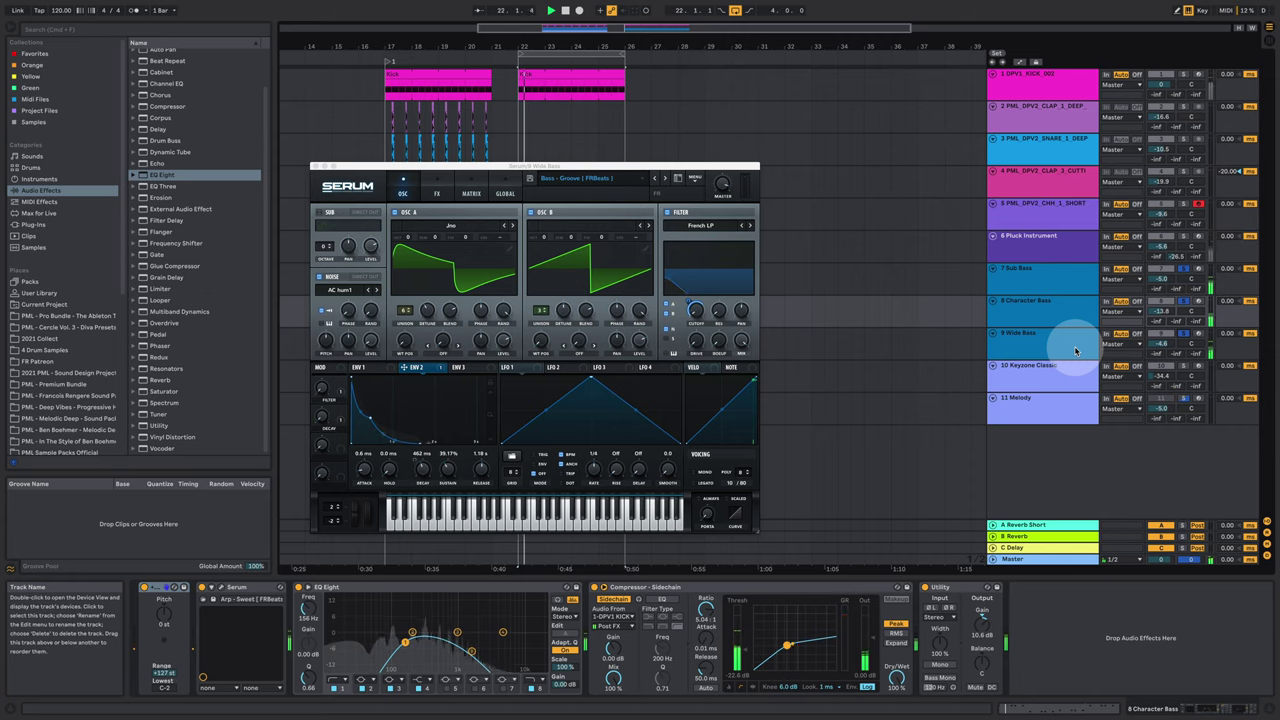
{"action": "key", "text": "space"}
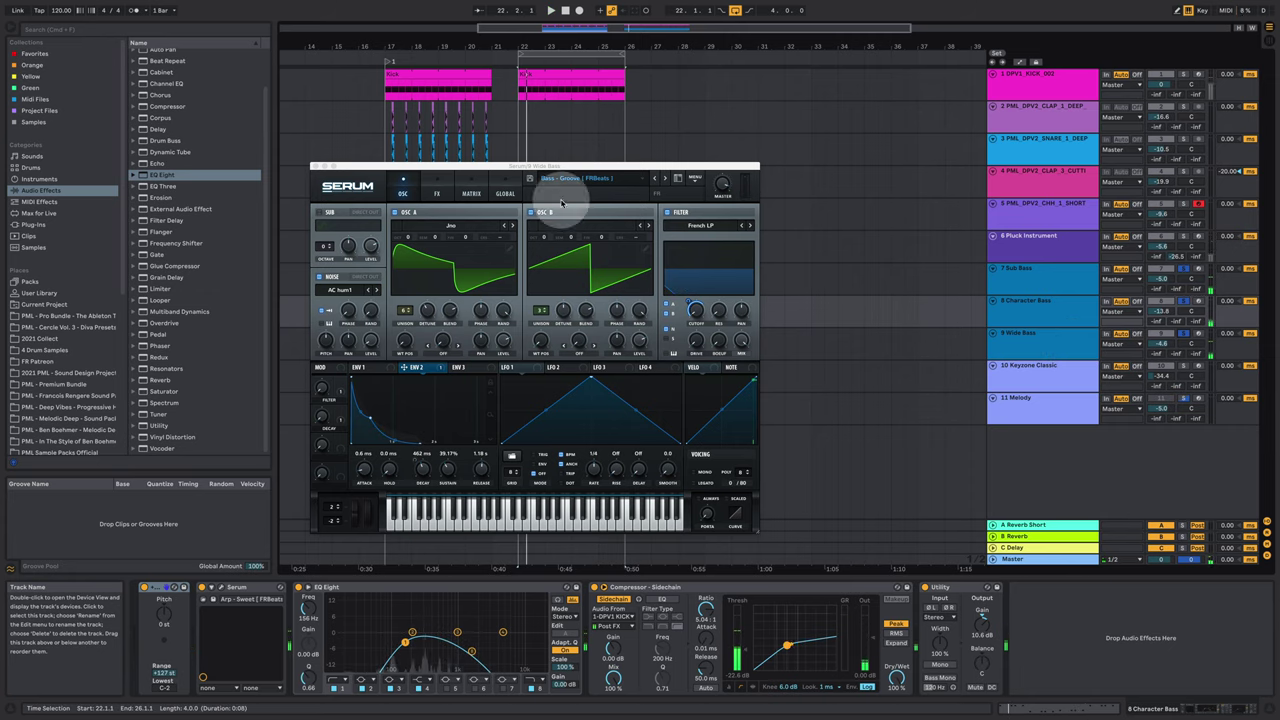
{"action": "left_click", "coordinate": [315, 166]}
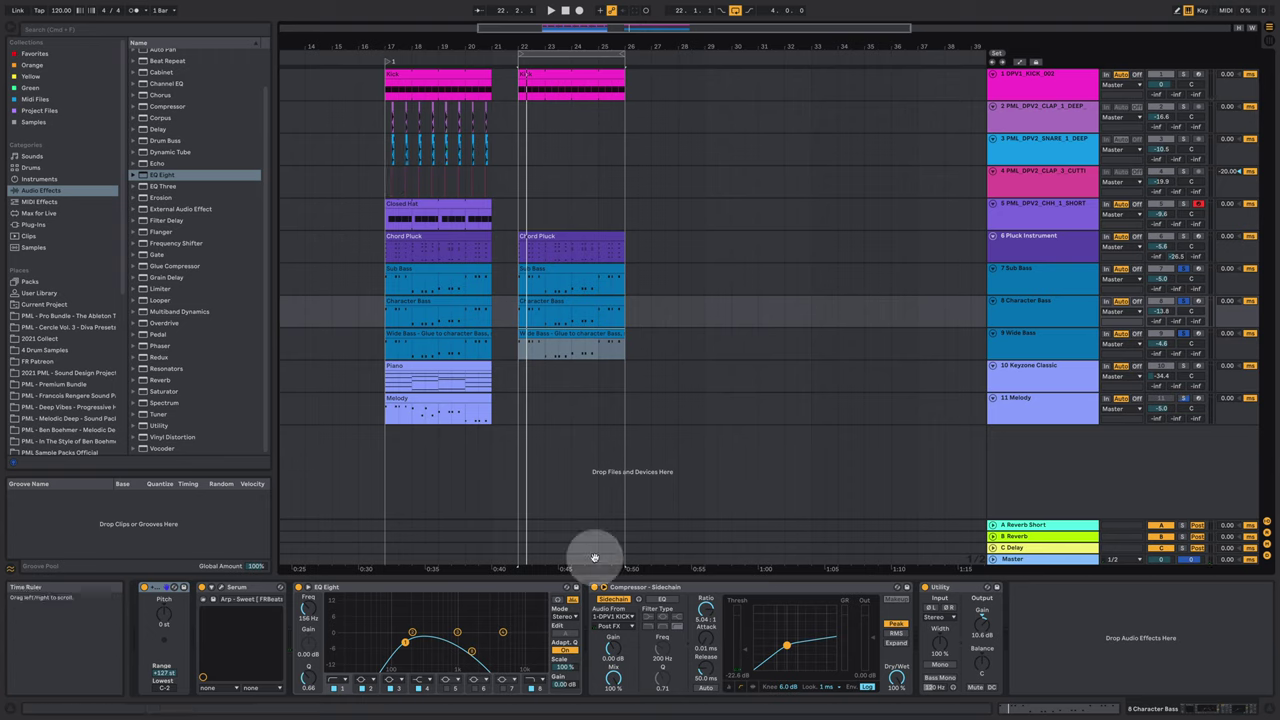
Select and play bars 22–26, then show the Pluck Instrument track's device chain
{"action": "left_click", "coordinate": [583, 349]}
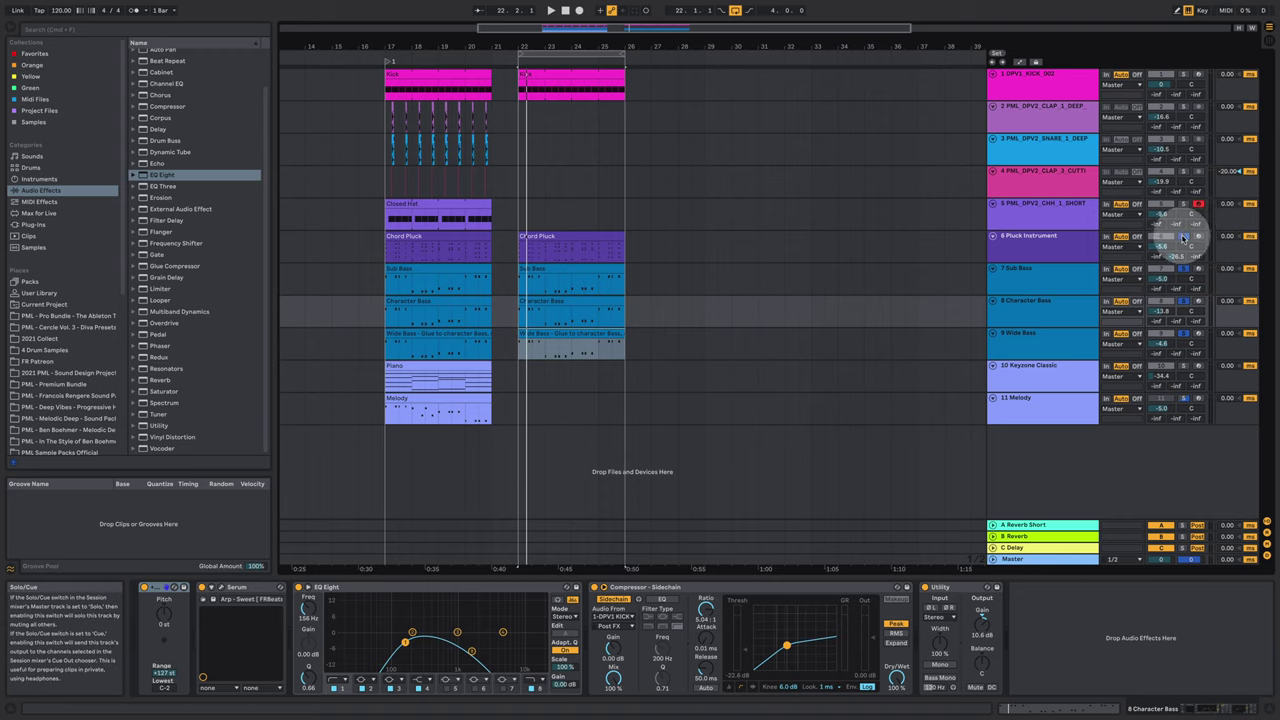
{"action": "key", "text": "space"}
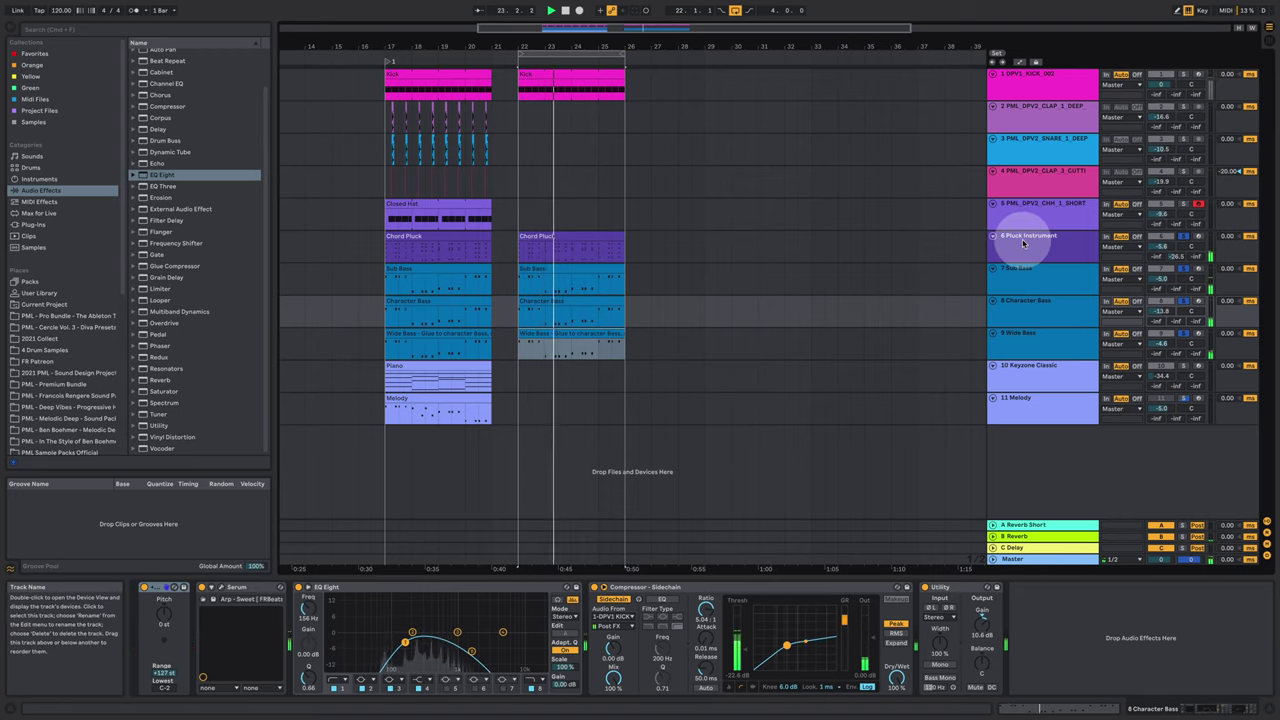
{"action": "left_click", "coordinate": [1022, 242]}
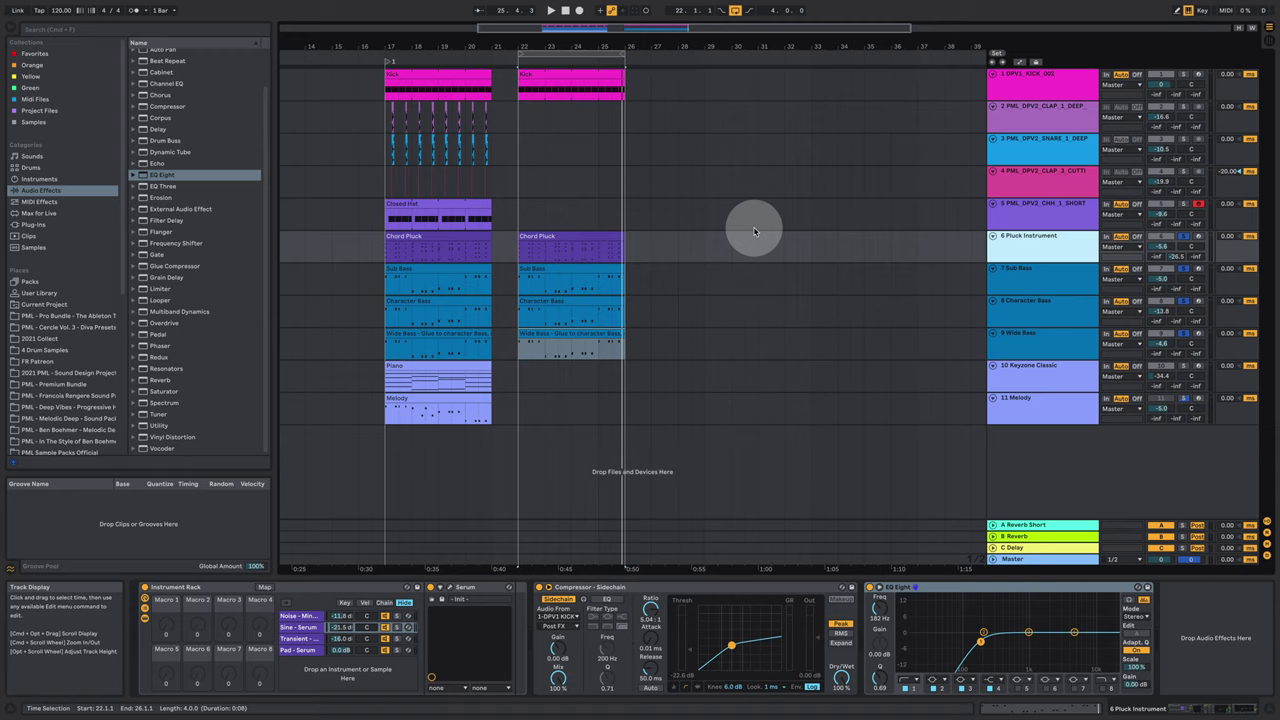
Lower the Character Bass track volume to -16.7 dB and start playback from the loop start
{"action": "left_click", "coordinate": [538, 265]}
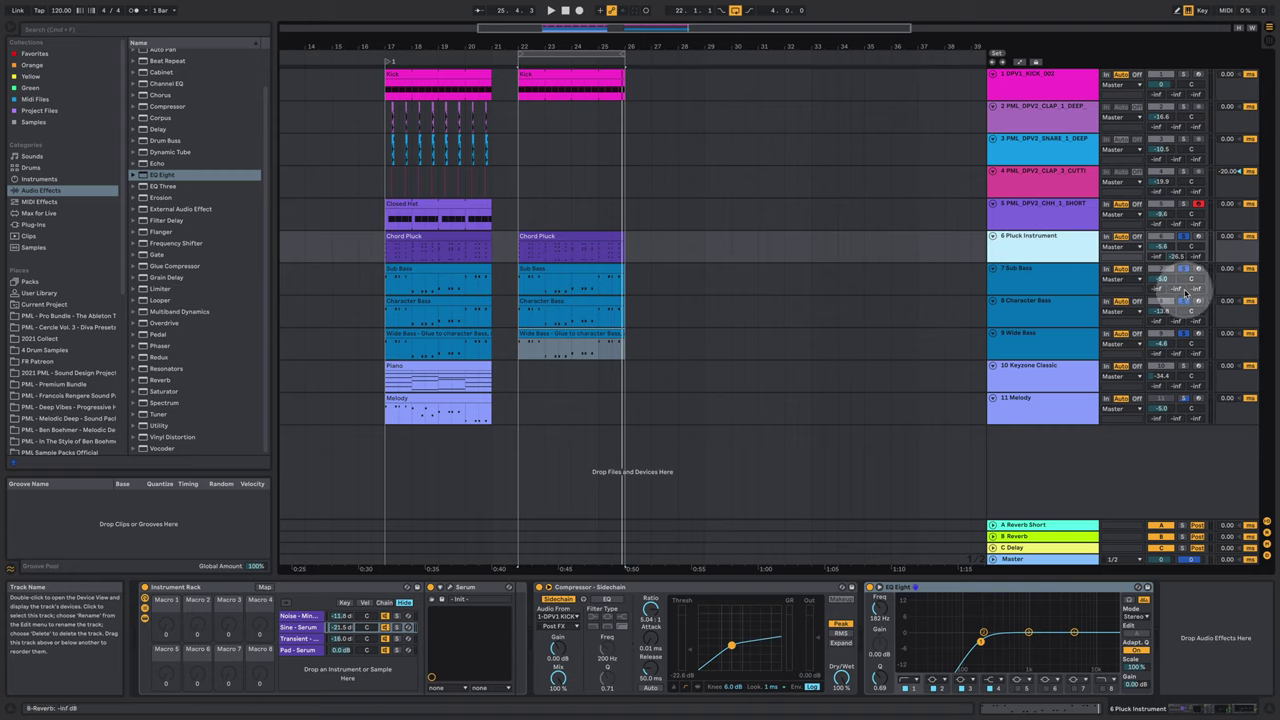
{"action": "left_click", "coordinate": [1060, 305]}
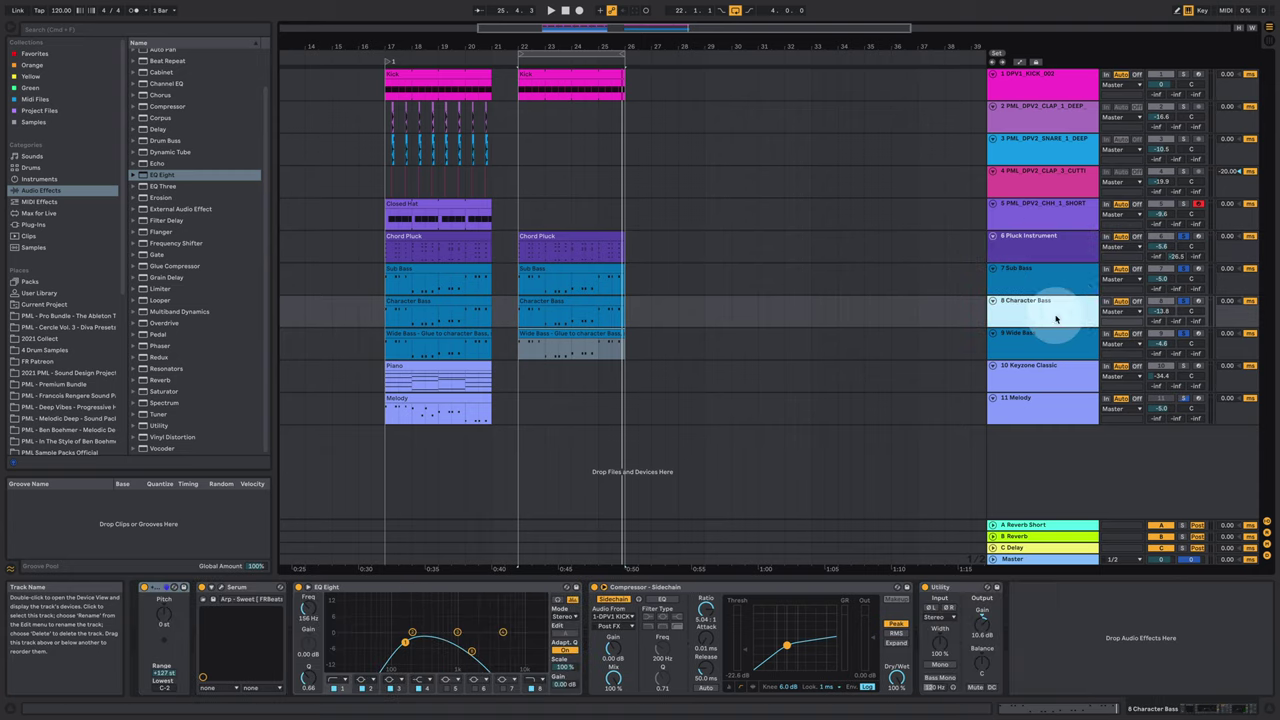
{"action": "left_click", "coordinate": [879, 295]}
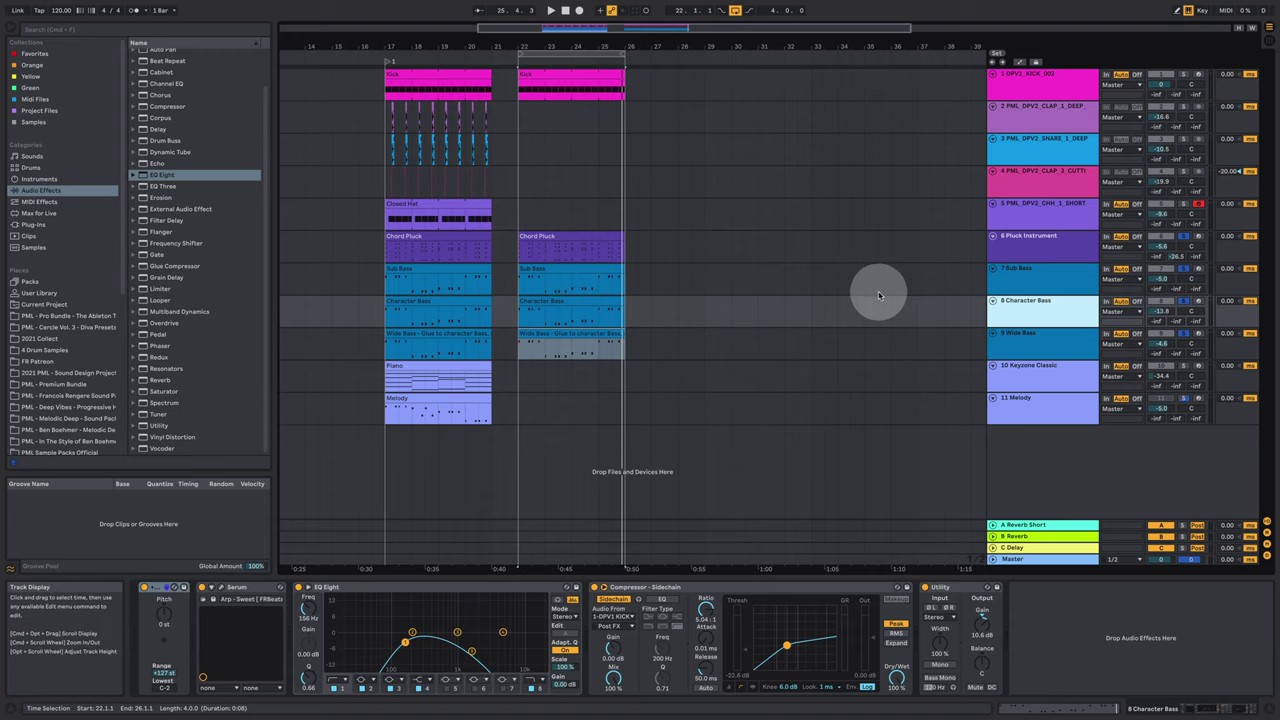
{"action": "left_click", "coordinate": [1162, 292]}
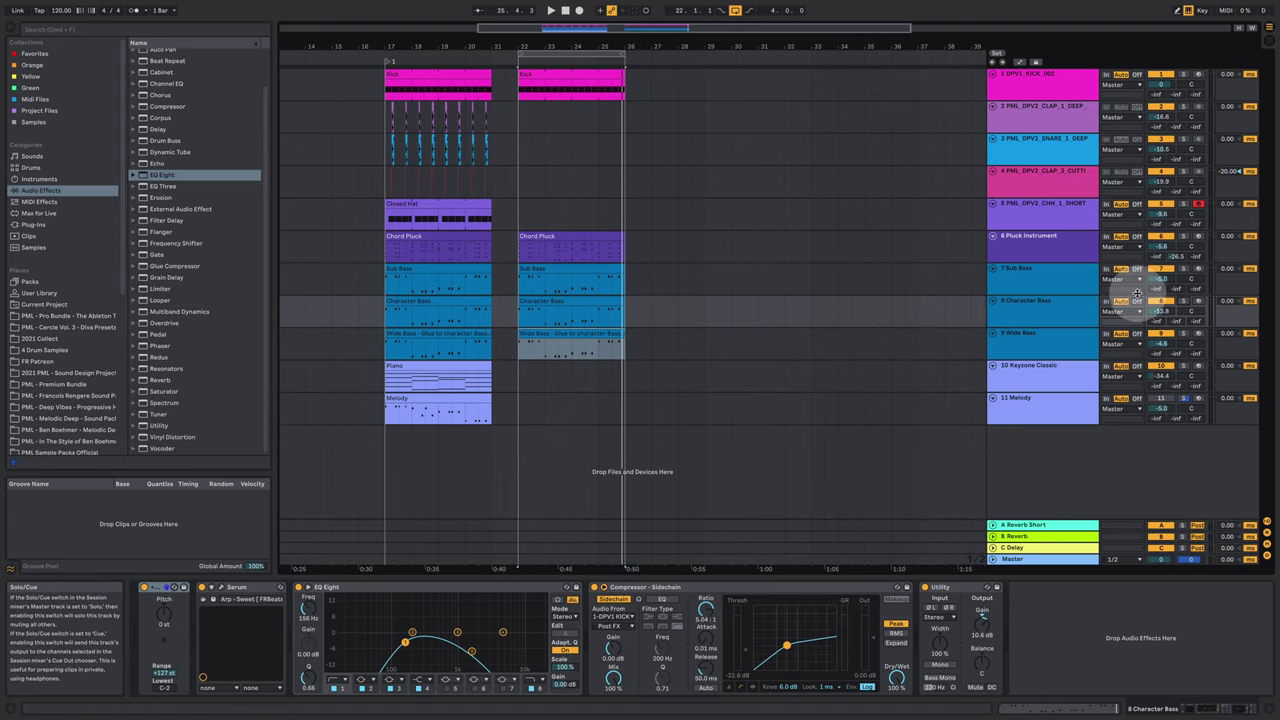
{"action": "left_click", "coordinate": [1038, 243]}
{"action": "key", "text": "space"}
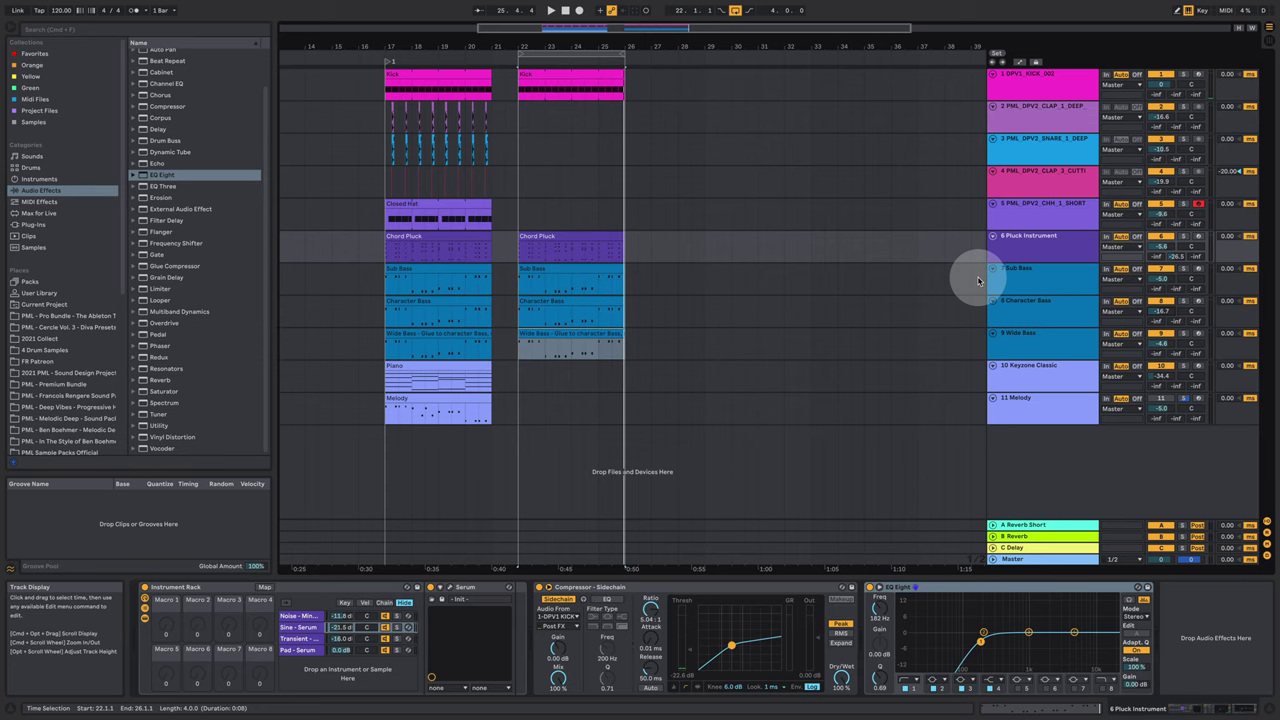
Step through the Sub Bass, Character Bass and Wide Bass tracks, ending on Character Bass
{"action": "left_click", "coordinate": [1028, 286]}
{"action": "left_click", "coordinate": [1030, 299]}
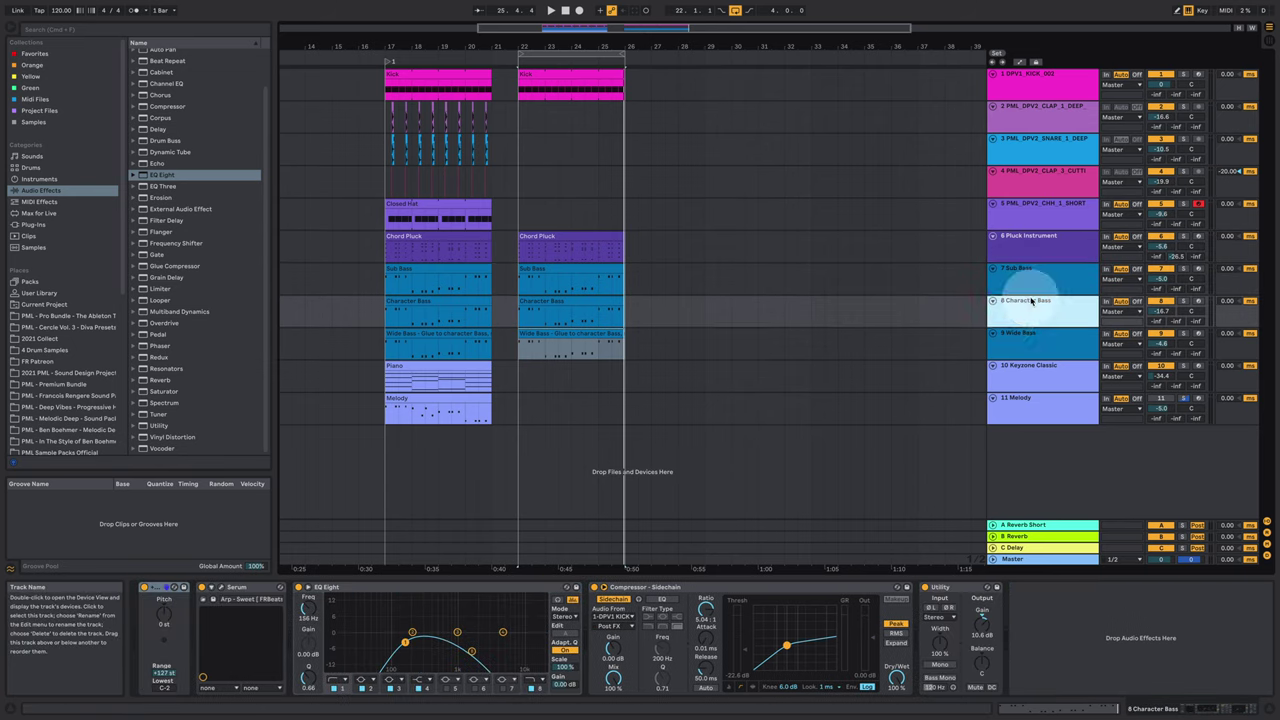
{"action": "left_click", "coordinate": [1010, 348]}
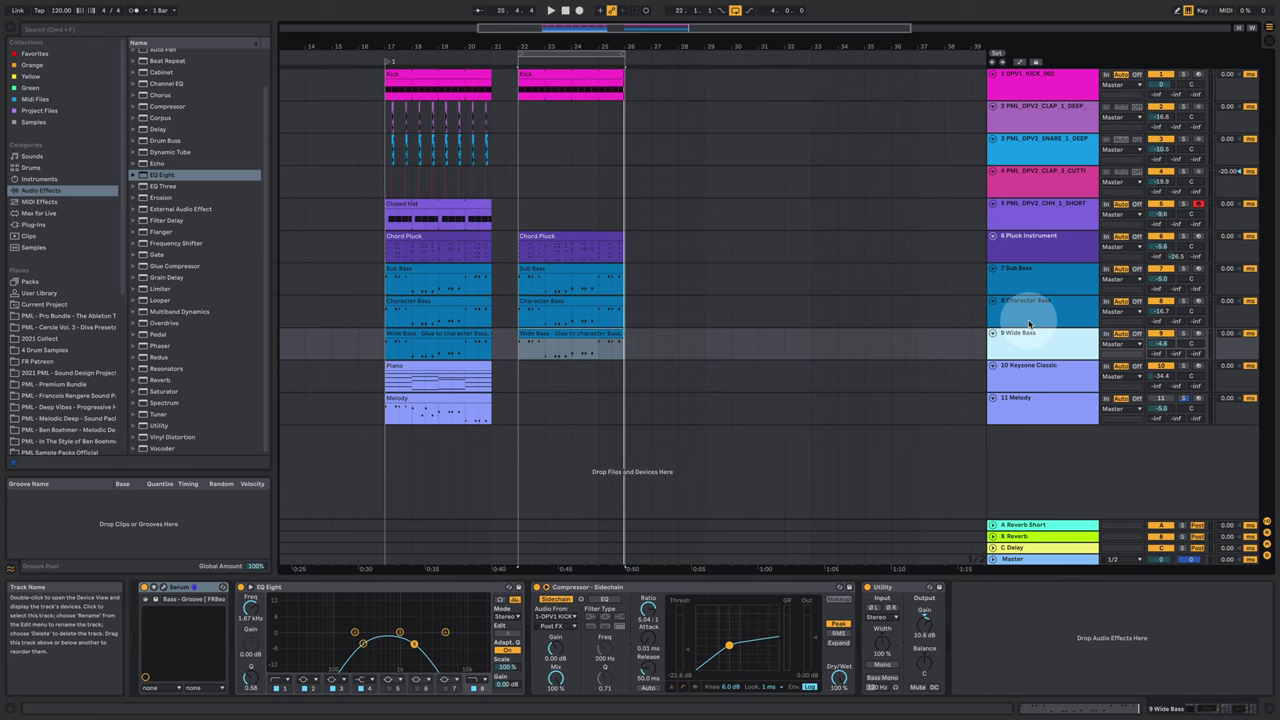
{"action": "left_click", "coordinate": [1028, 318]}
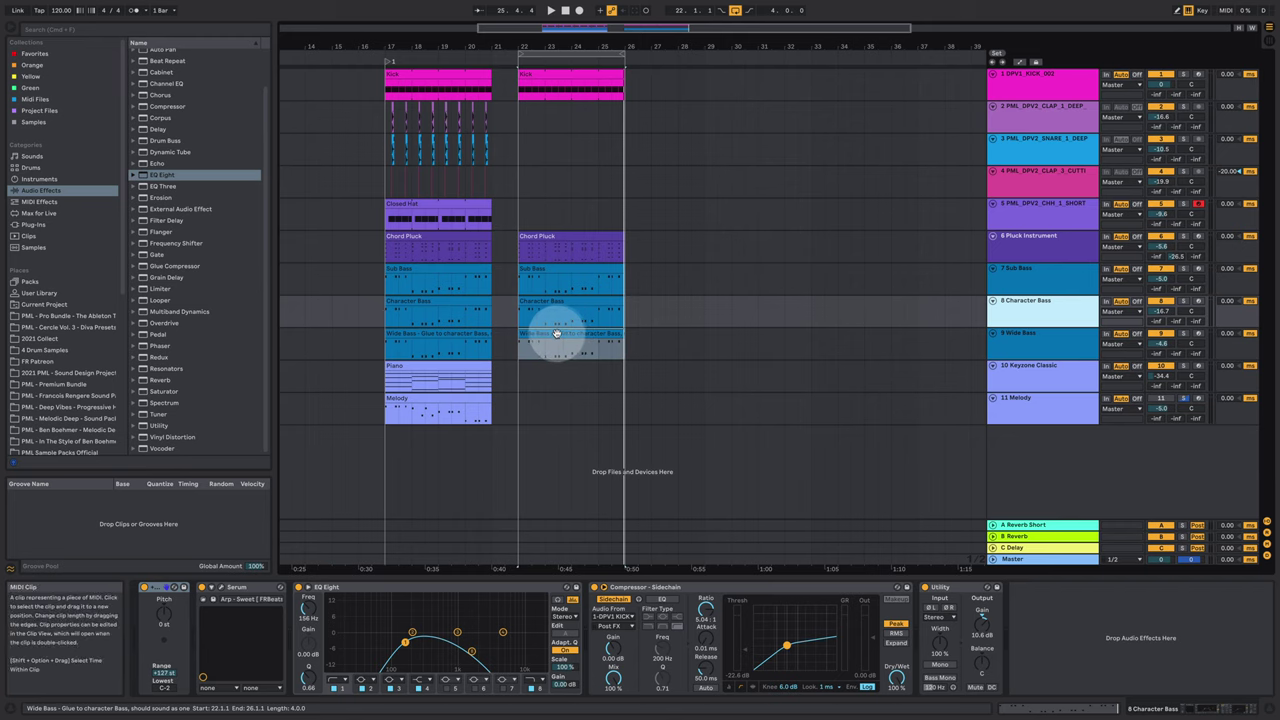
Set the Character Bass Serum's OSC B warp to FM (from A) at 70%, with the track soloed
{"action": "left_click", "coordinate": [220, 592]}
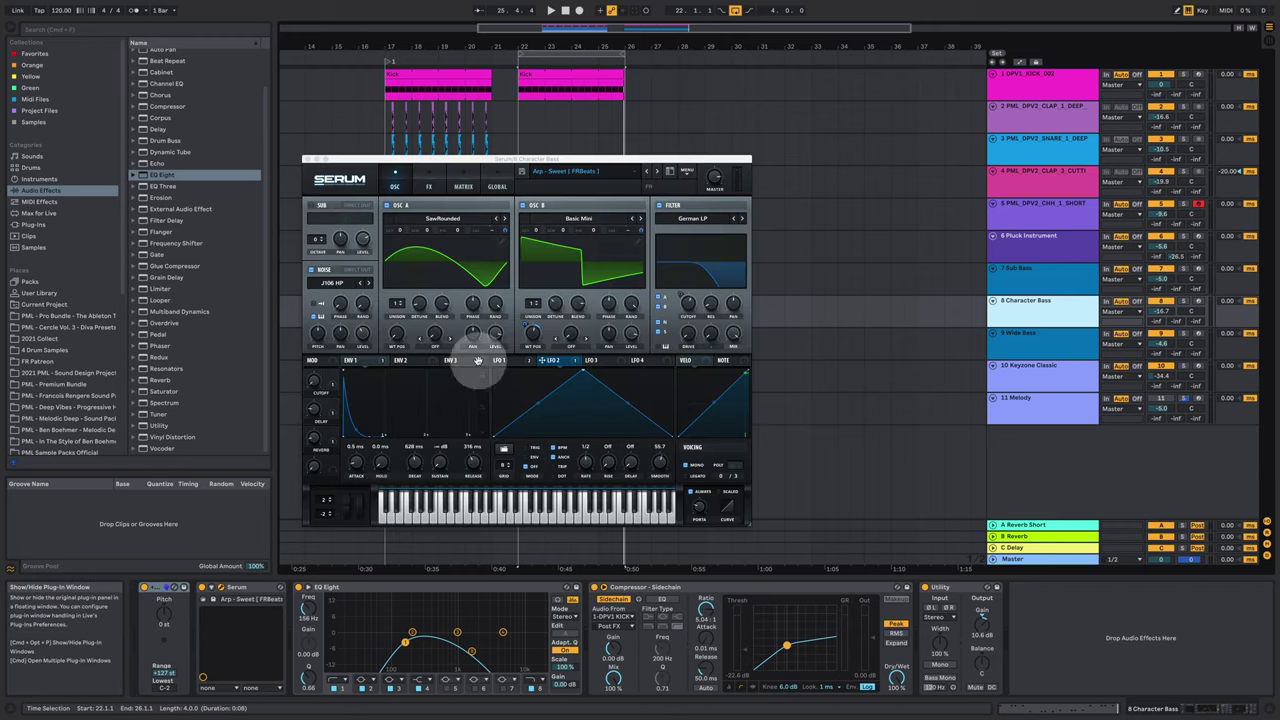
{"action": "left_click", "coordinate": [571, 343]}
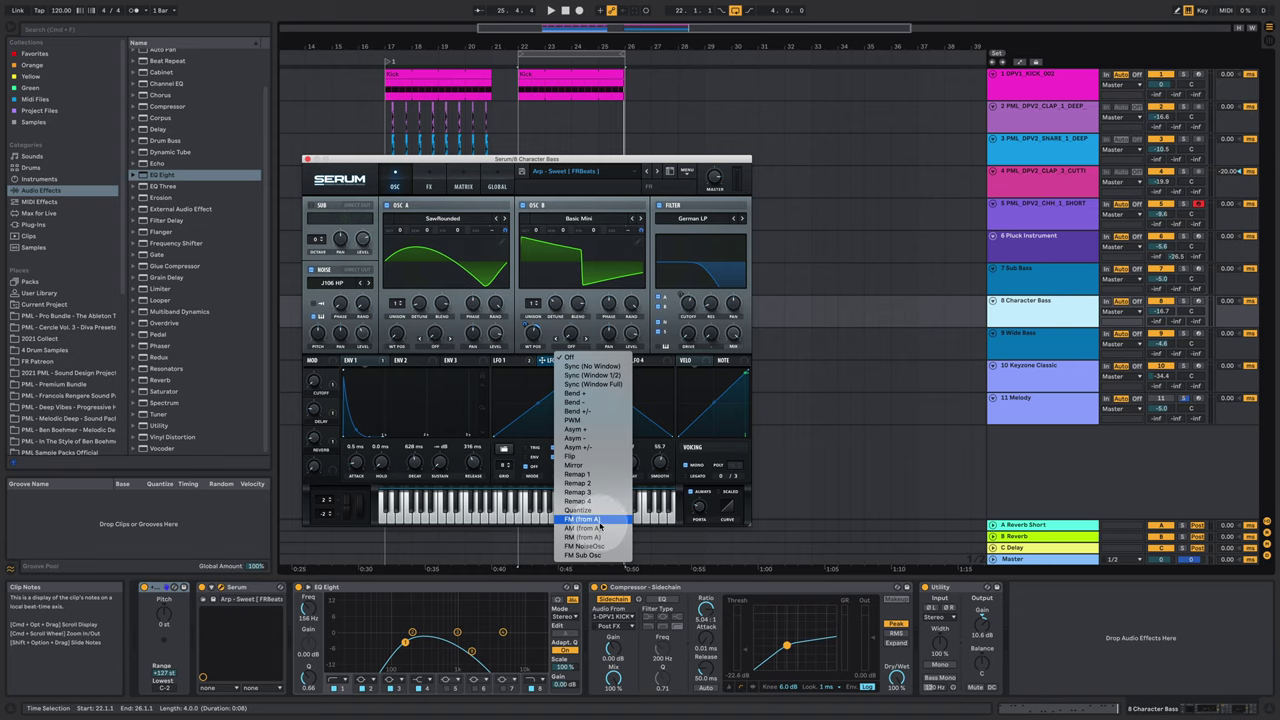
{"action": "left_click", "coordinate": [598, 520]}
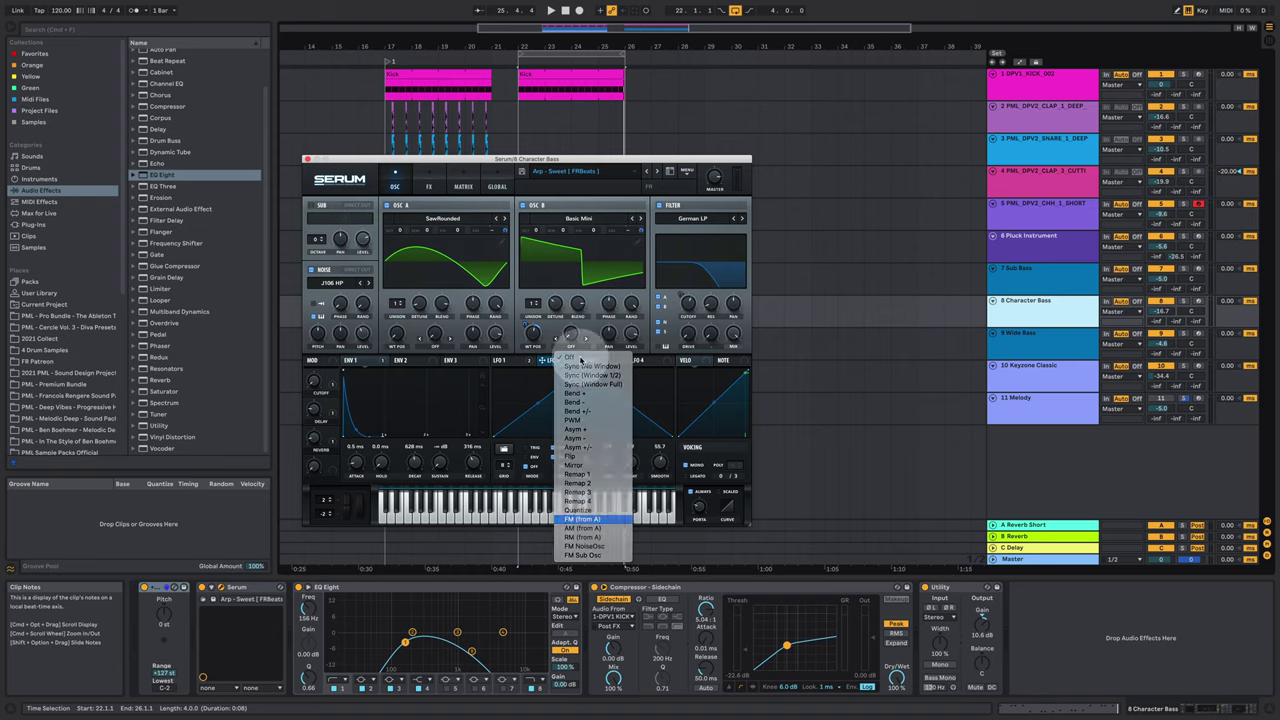
{"action": "left_click", "coordinate": [1183, 300]}
{"action": "left_click_drag", "start_coordinate": [563, 323], "coordinate": [600, 337]}
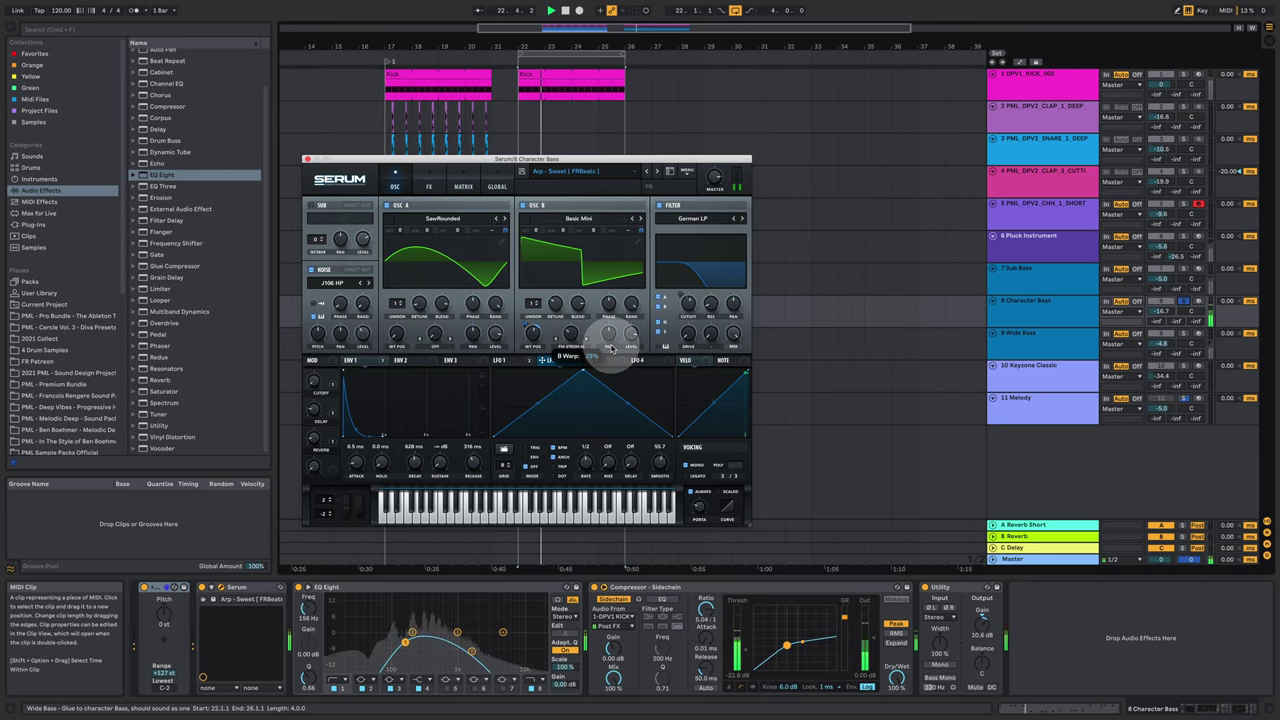
Dismiss the OSC B warp mode menu and close the Serum window
{"action": "left_click", "coordinate": [572, 346]}
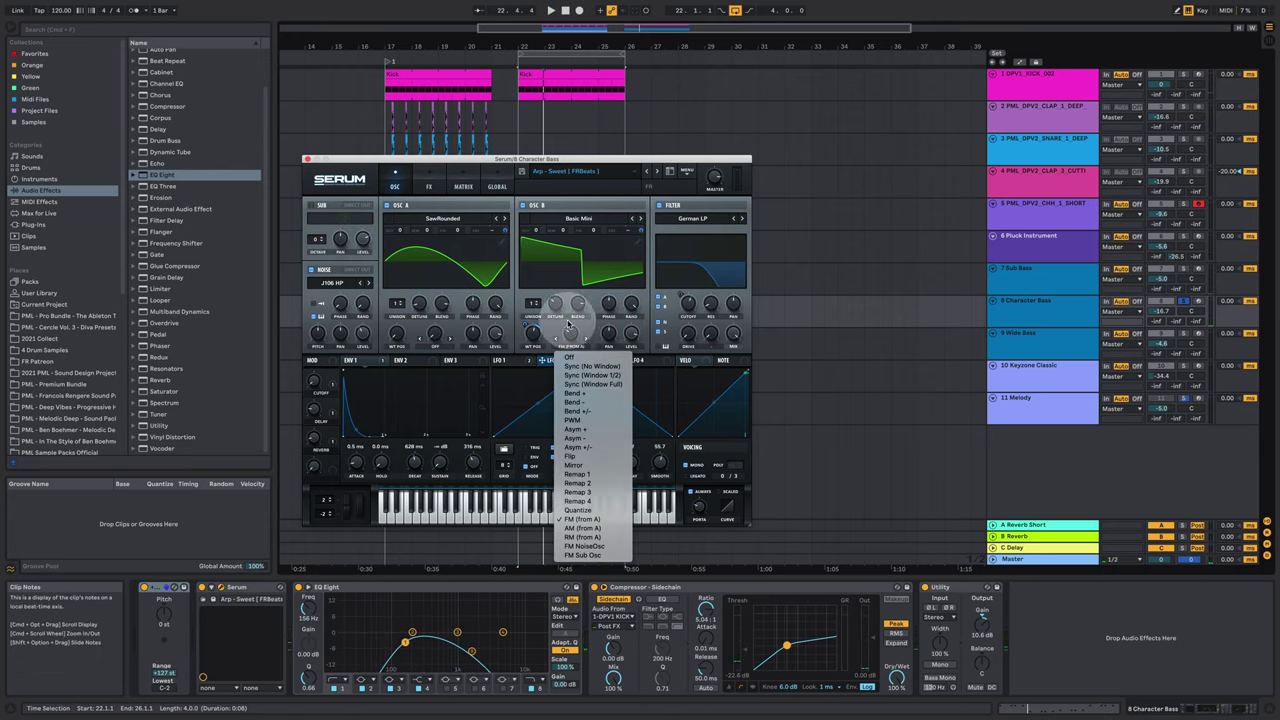
{"action": "left_click", "coordinate": [601, 422]}
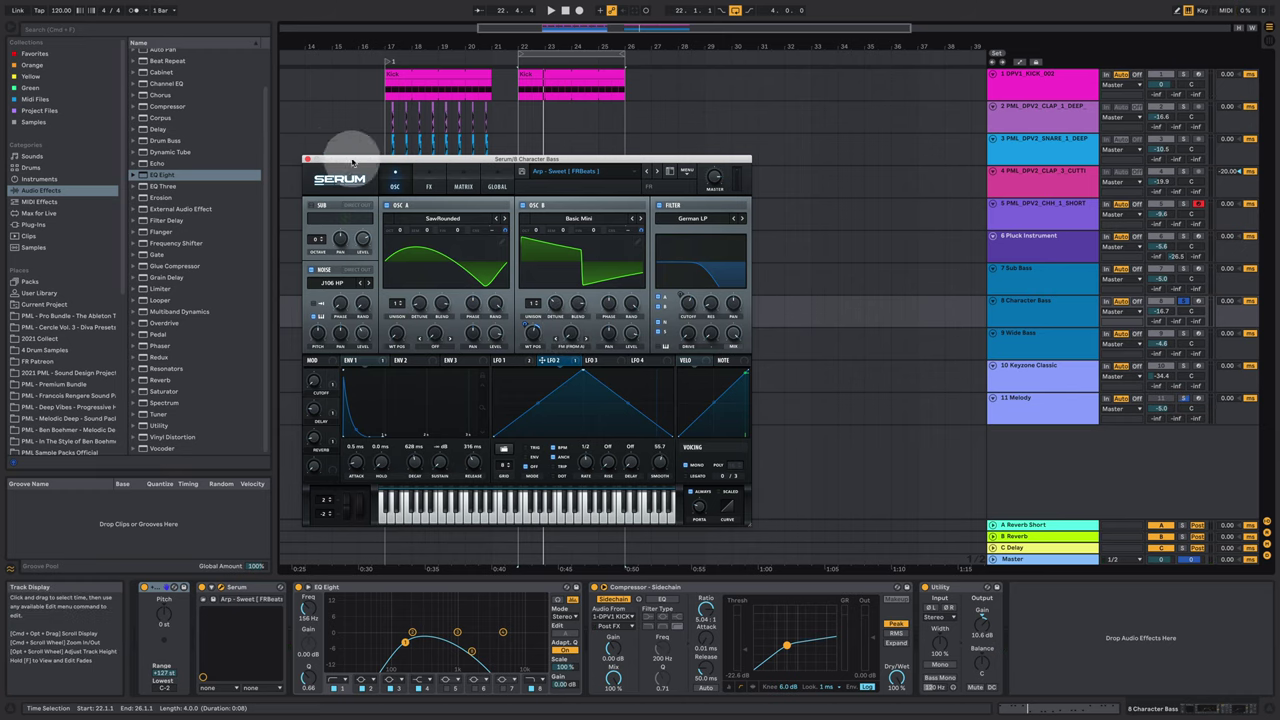
{"action": "left_click", "coordinate": [307, 159]}
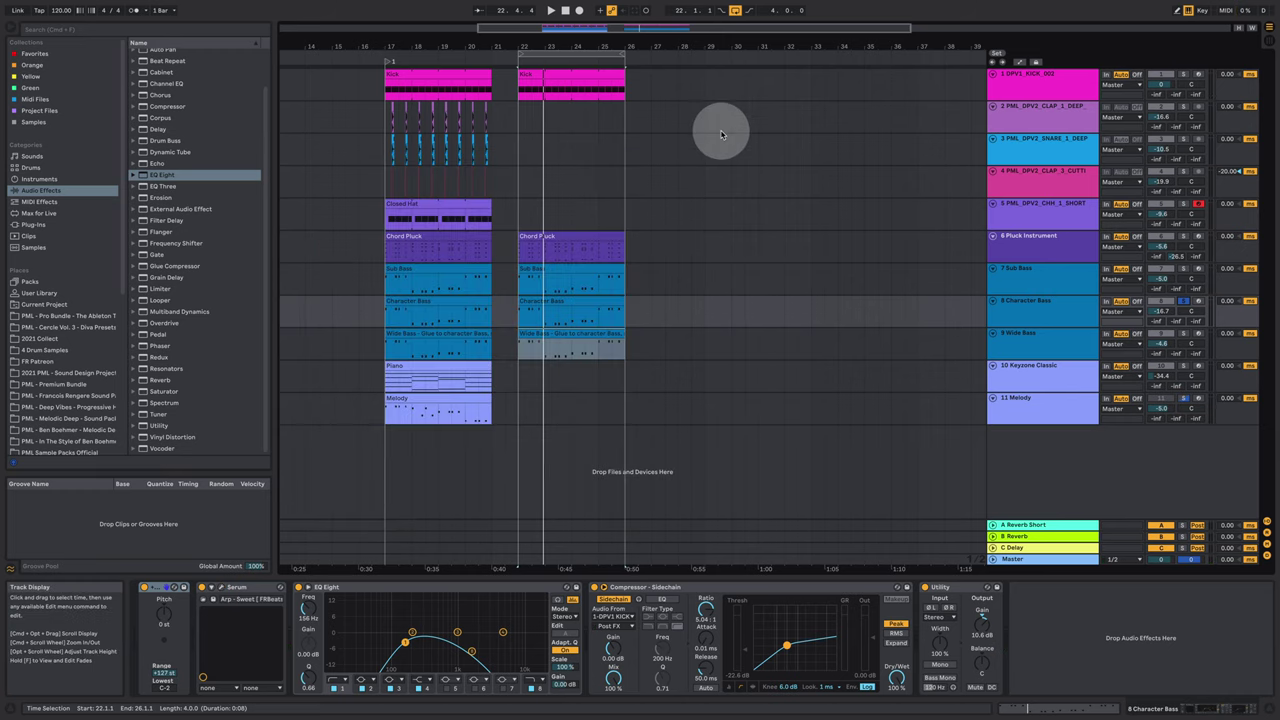
Copy the Clap 3 Cutting pattern from bars 17–21 and paste it at bar 22
{"action": "left_click_drag", "start_coordinate": [540, 60], "coordinate": [643, 51]}
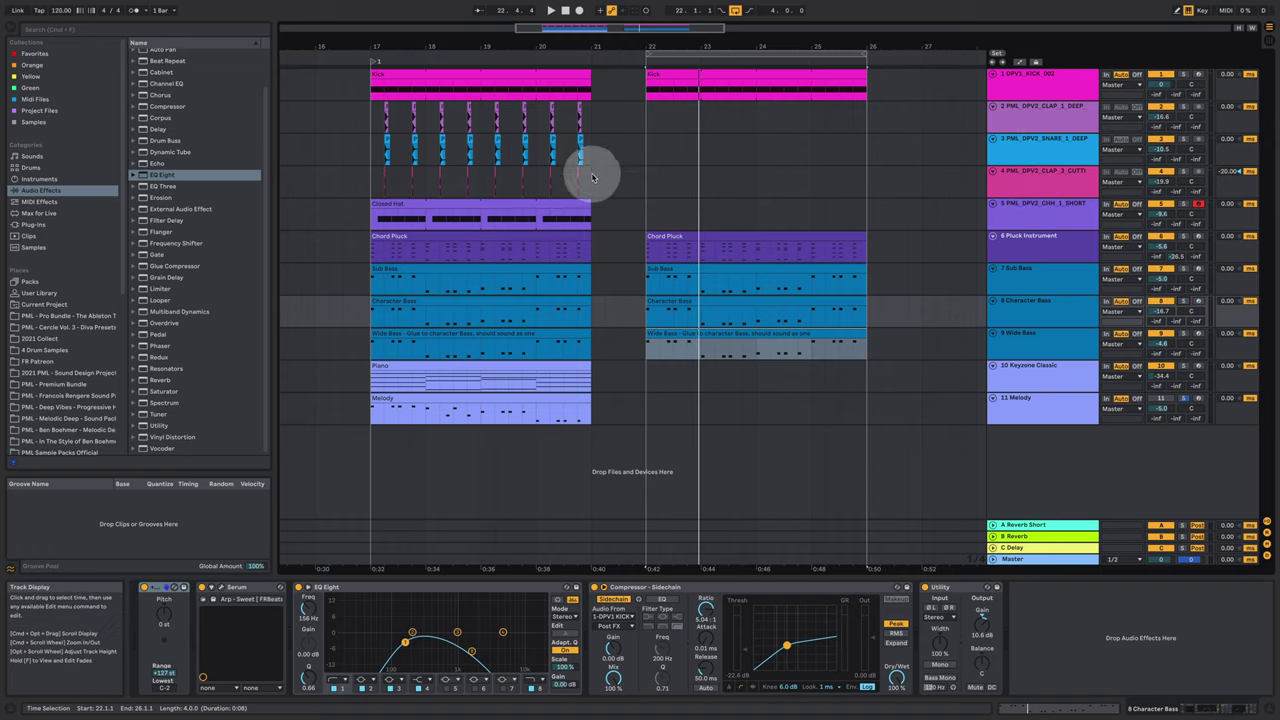
{"action": "left_click_drag", "start_coordinate": [592, 178], "coordinate": [371, 182]}
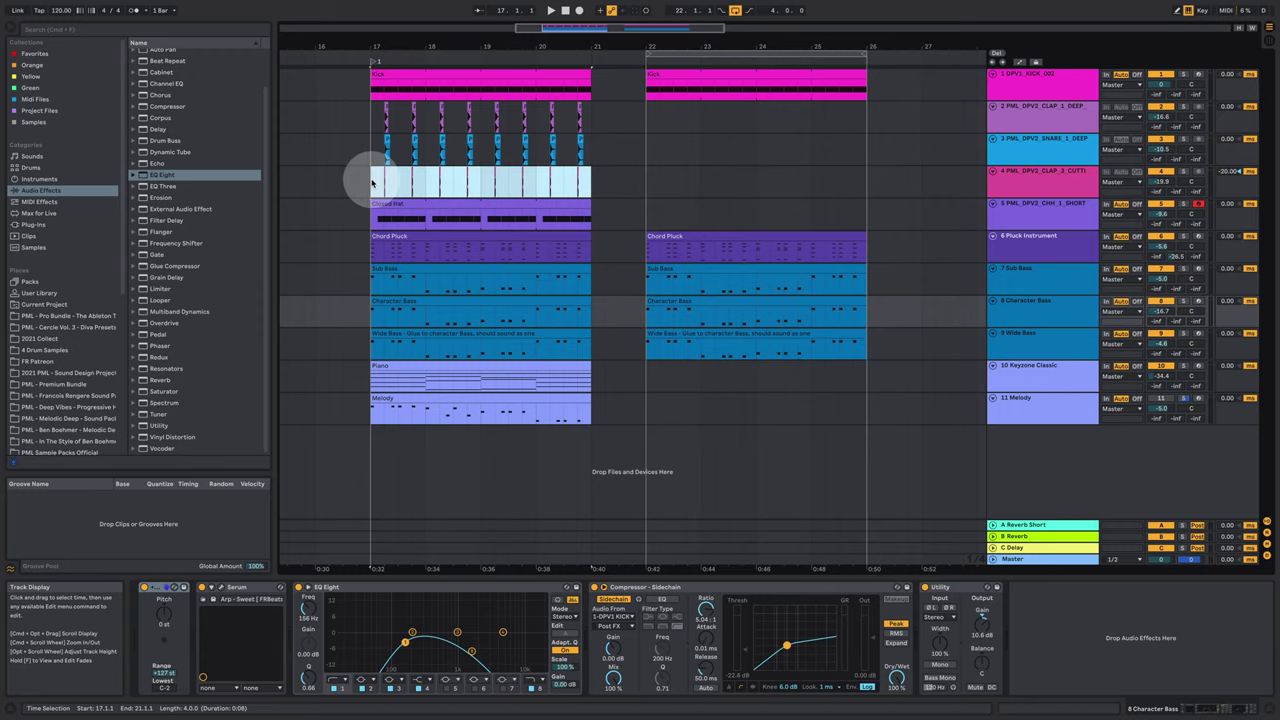
{"action": "left_click", "coordinate": [646, 171]}
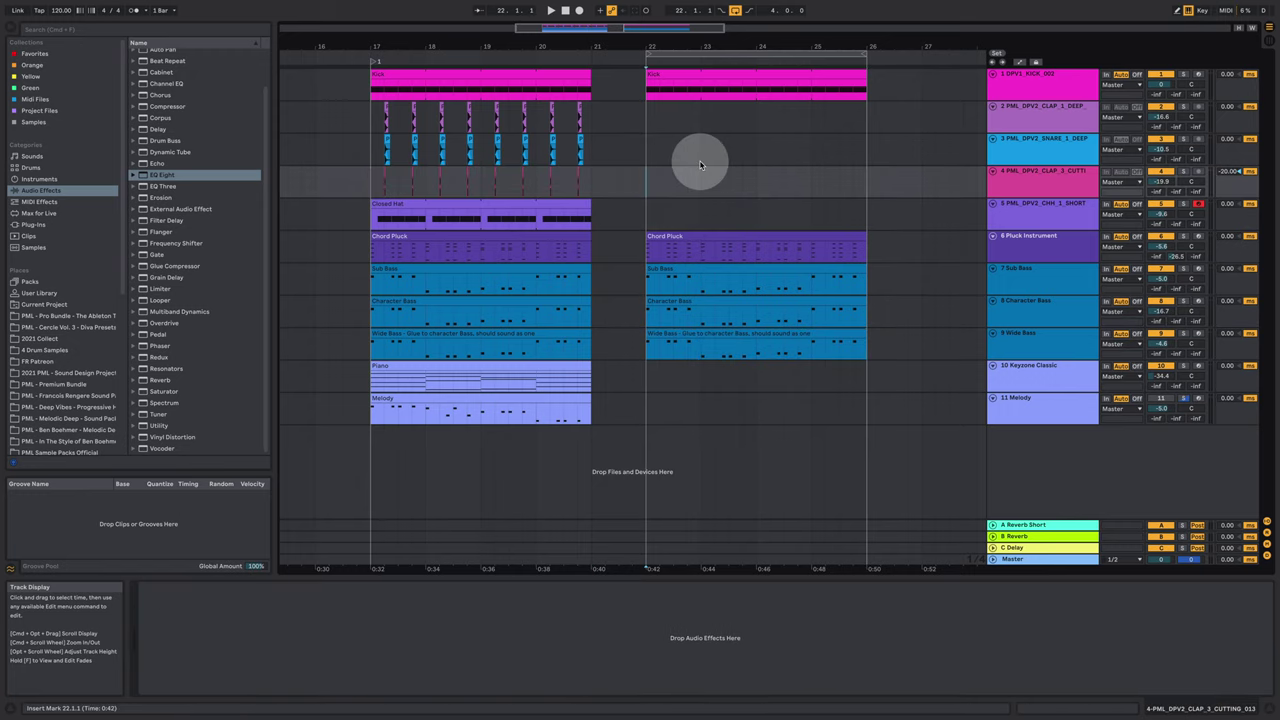
{"action": "key", "text": "super+v"}
Check the pasted claps around bar 22, then solo Clap 3 Cutting and play from bar 22
{"action": "left_click_drag", "start_coordinate": [651, 44], "coordinate": [651, 120]}
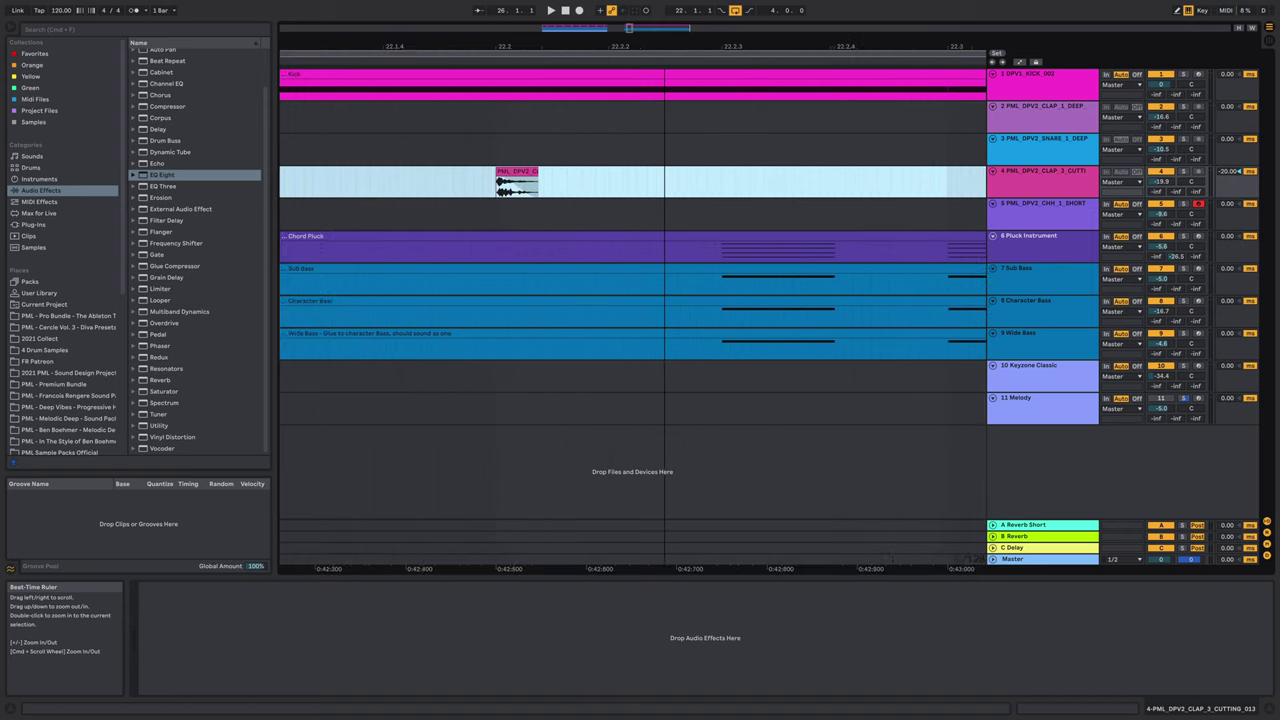
{"action": "left_click", "coordinate": [498, 192]}
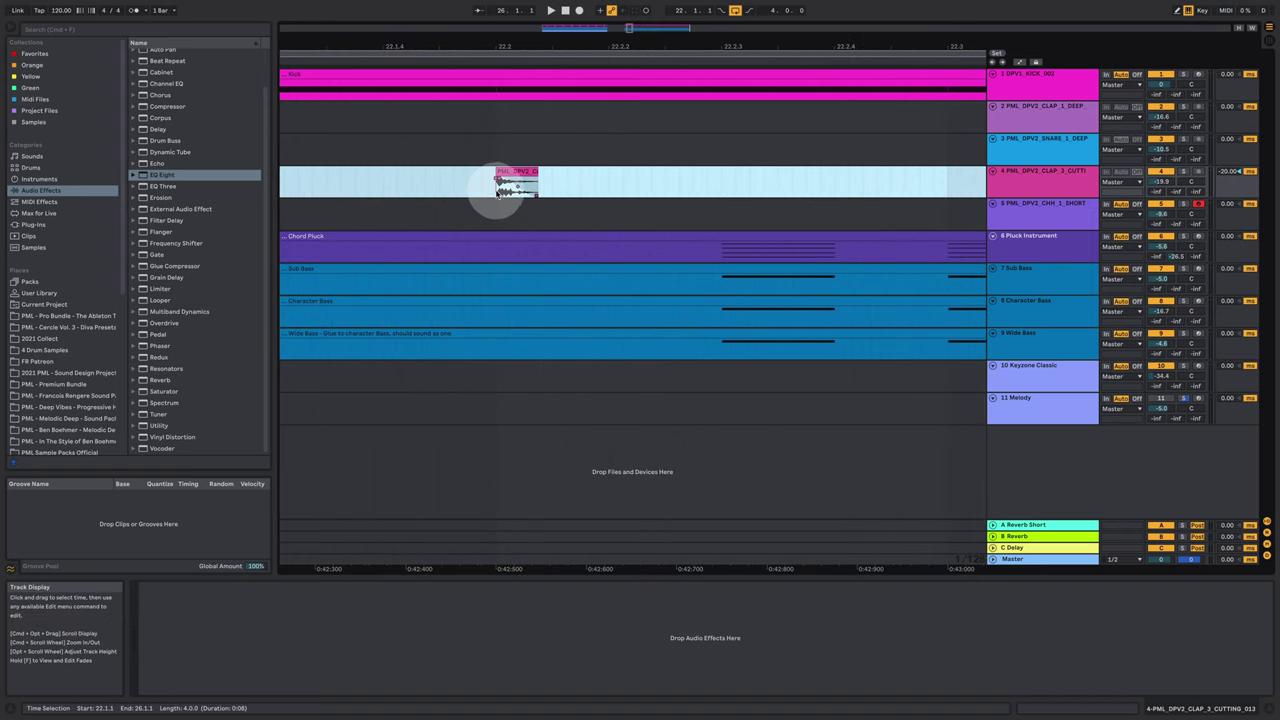
{"action": "left_click", "coordinate": [496, 110]}
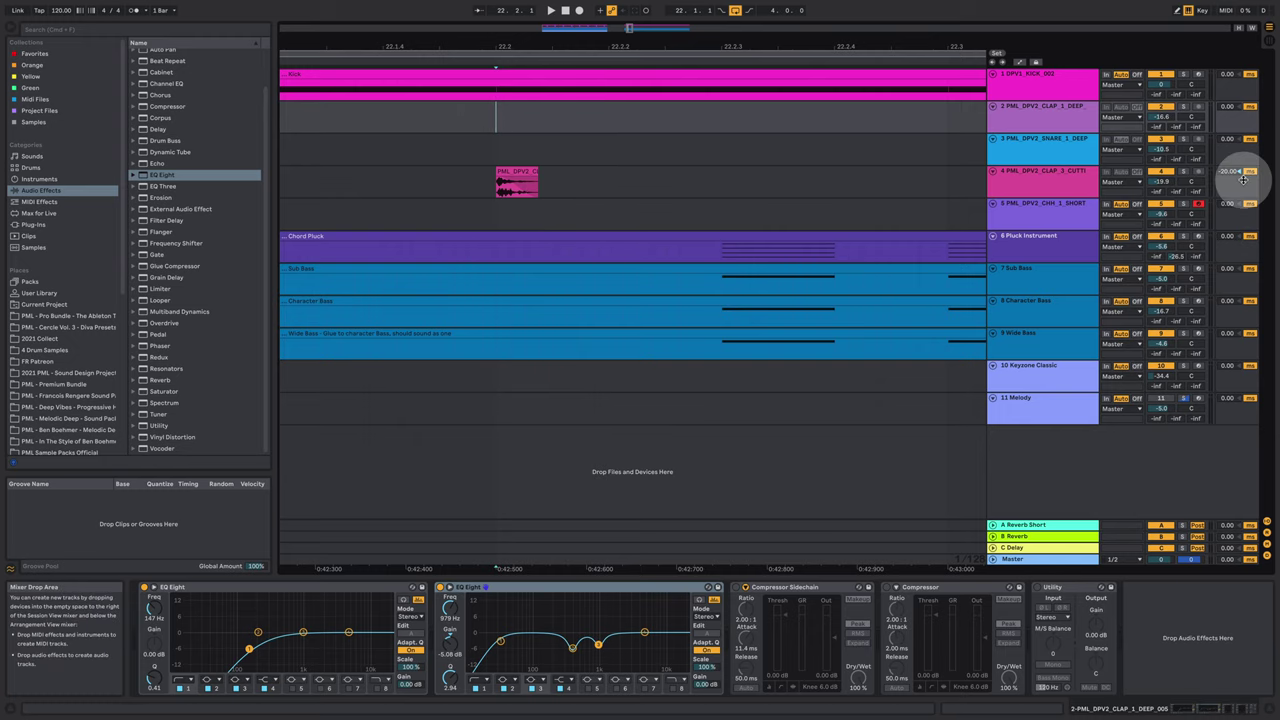
{"action": "key", "text": "minus"}
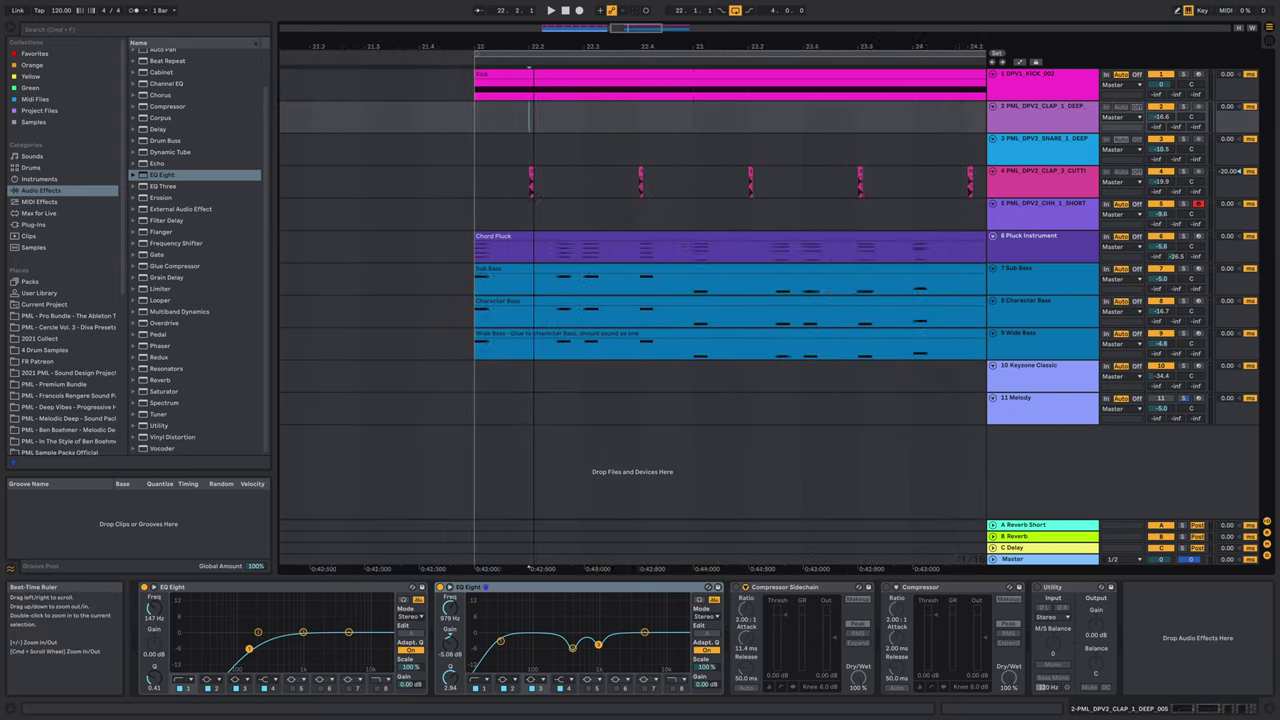
{"action": "left_click", "coordinate": [517, 150]}
{"action": "left_click", "coordinate": [517, 192]}
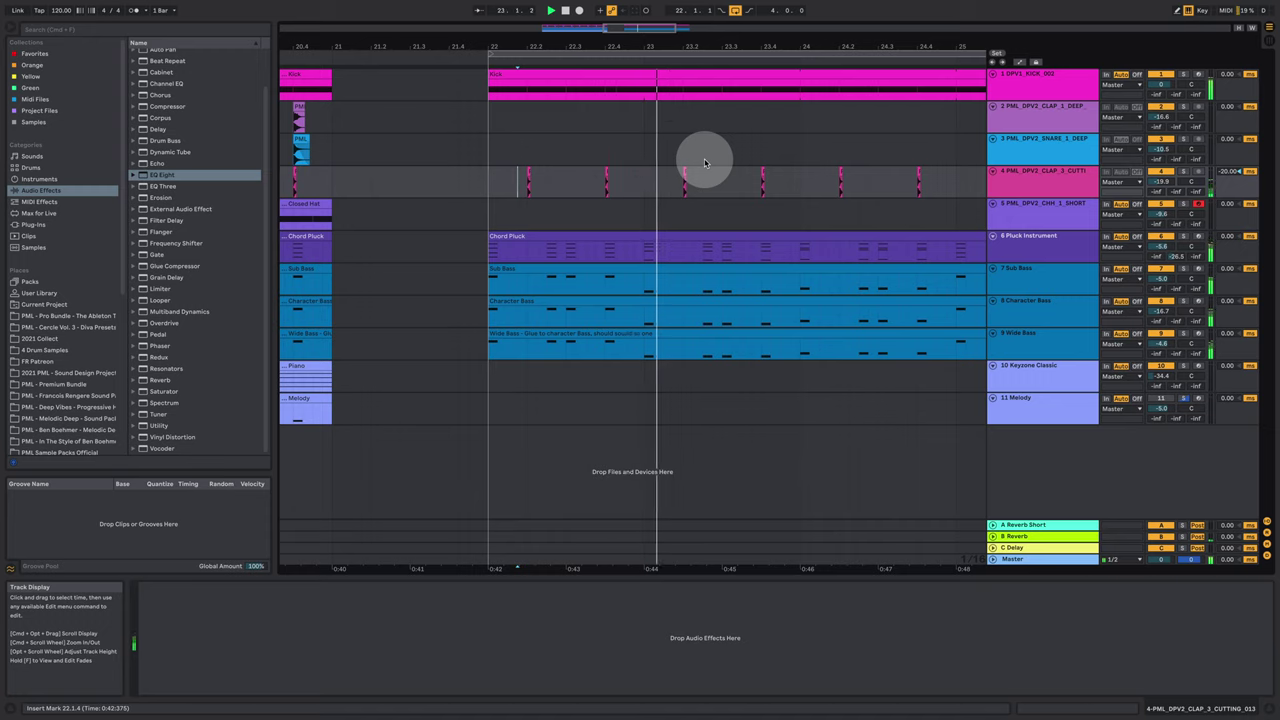
{"action": "left_click_drag", "start_coordinate": [674, 46], "coordinate": [551, 34]}
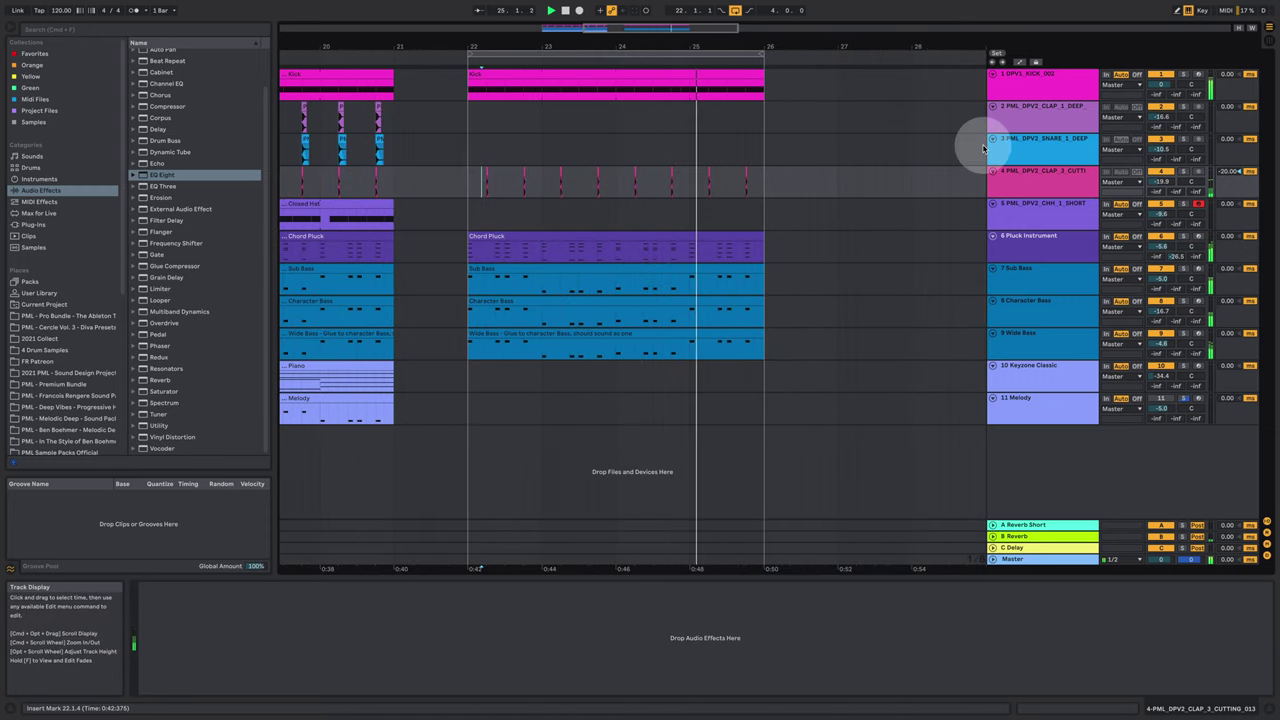
{"action": "left_click", "coordinate": [1184, 171]}
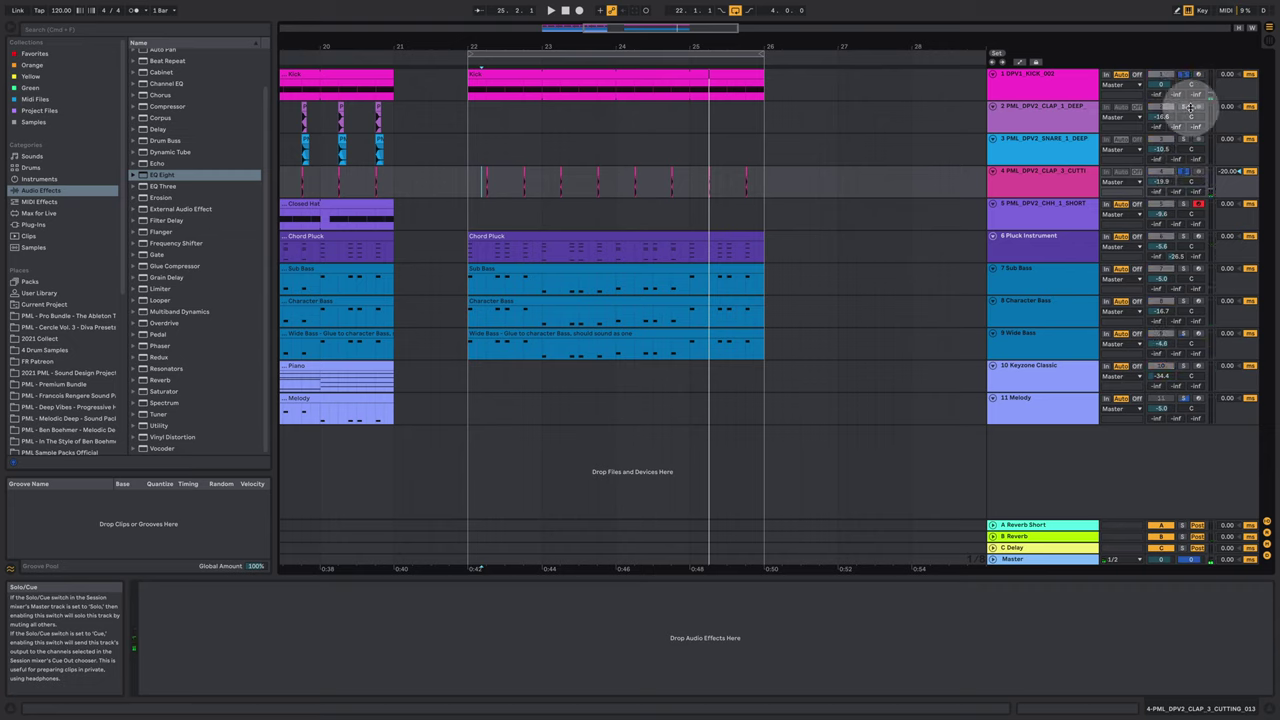
{"action": "key", "text": "space"}
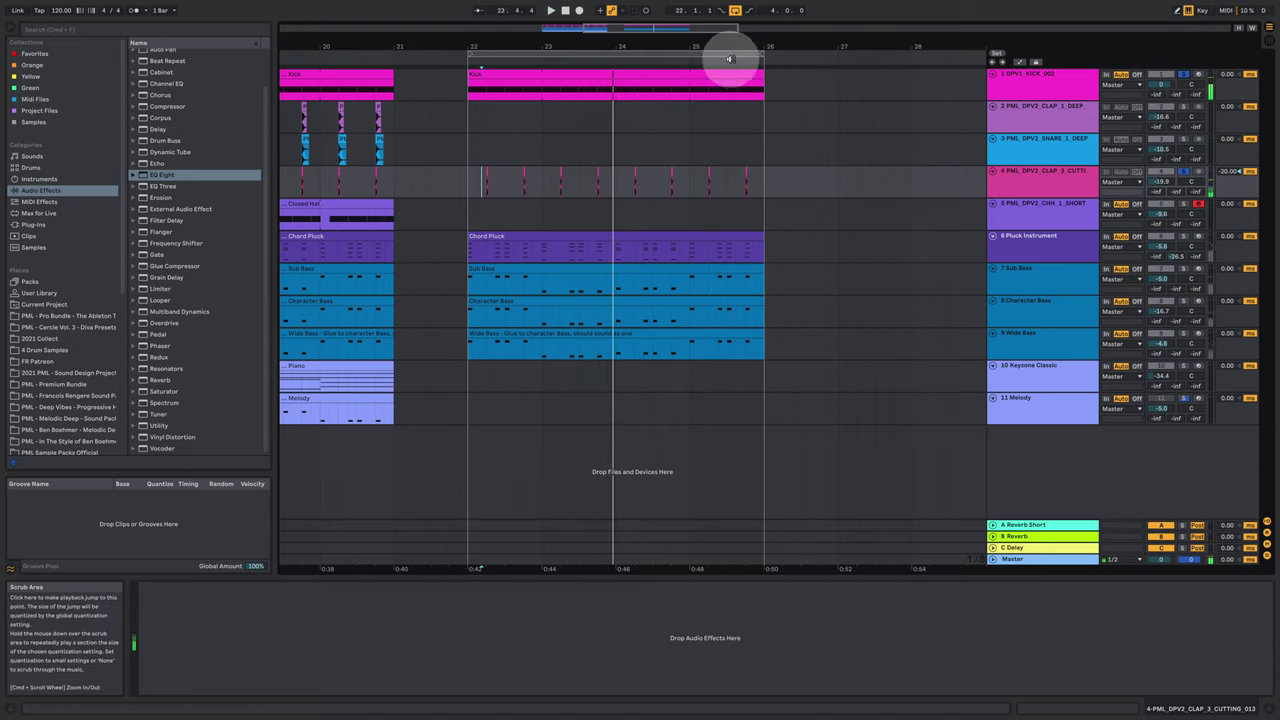
{"action": "scroll", "coordinate": [646, 34], "scroll_direction": "down", "scroll_amount": 5}
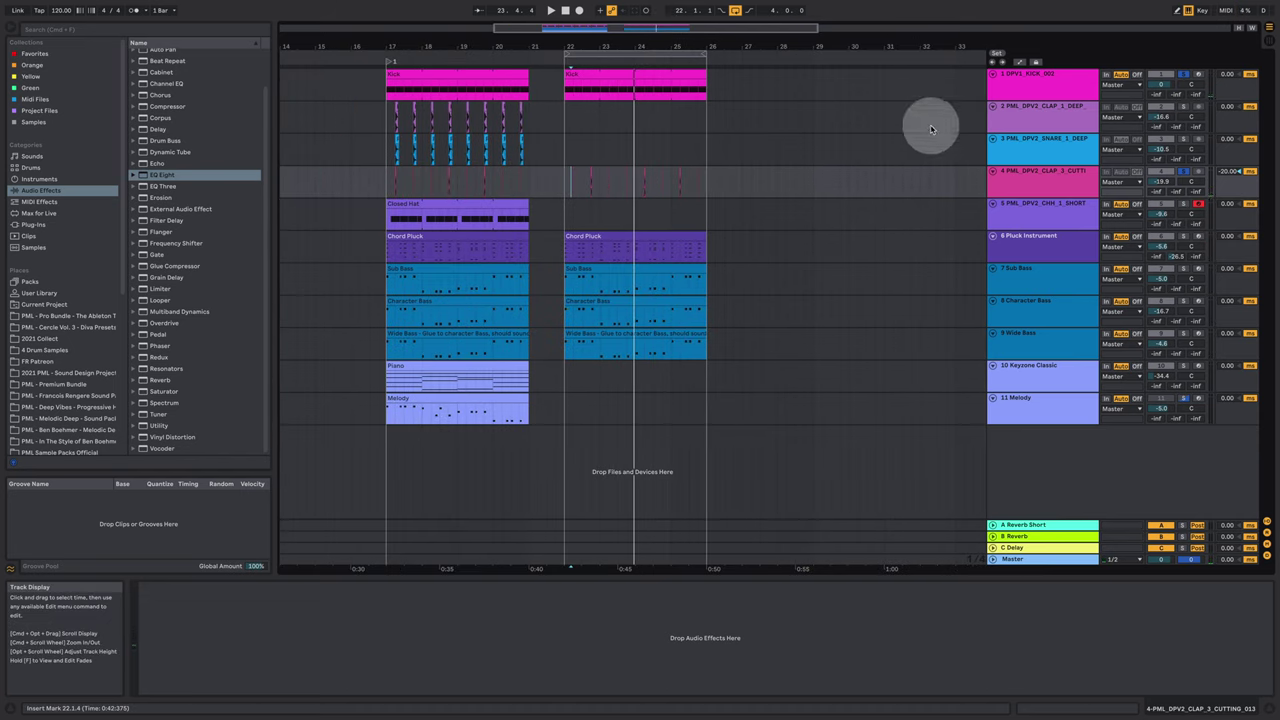
Copy the CLAP_1_DEEP clip from bars 17–21 and paste it at bar 22
{"action": "left_click", "coordinate": [1061, 121]}
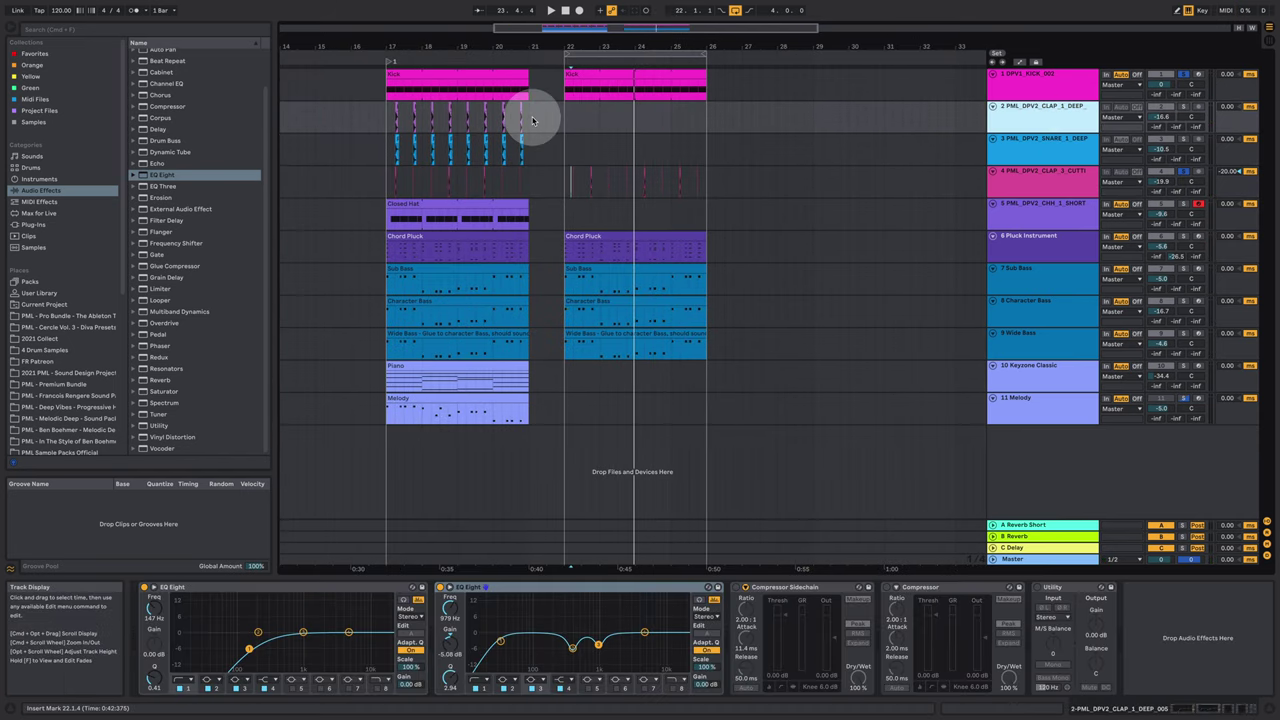
{"action": "left_click_drag", "start_coordinate": [530, 113], "coordinate": [391, 113]}
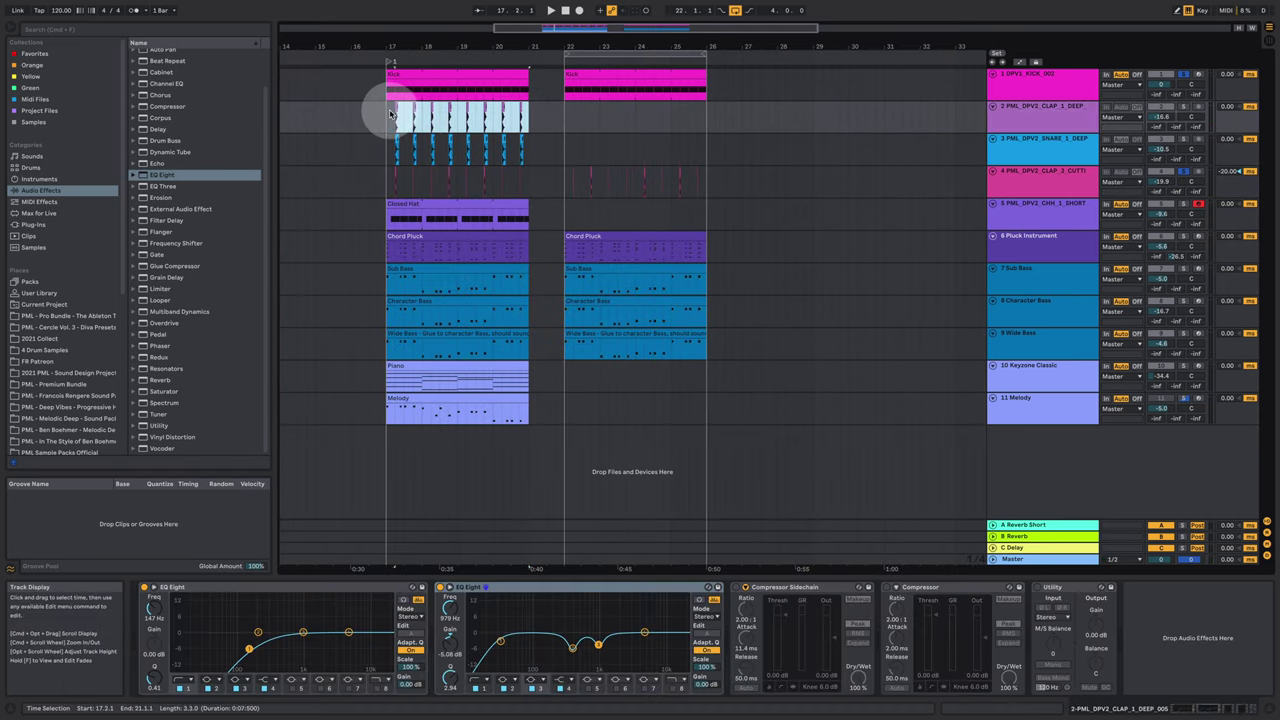
{"action": "left_click", "coordinate": [566, 110]}
{"action": "key", "text": "ctrl+v"}
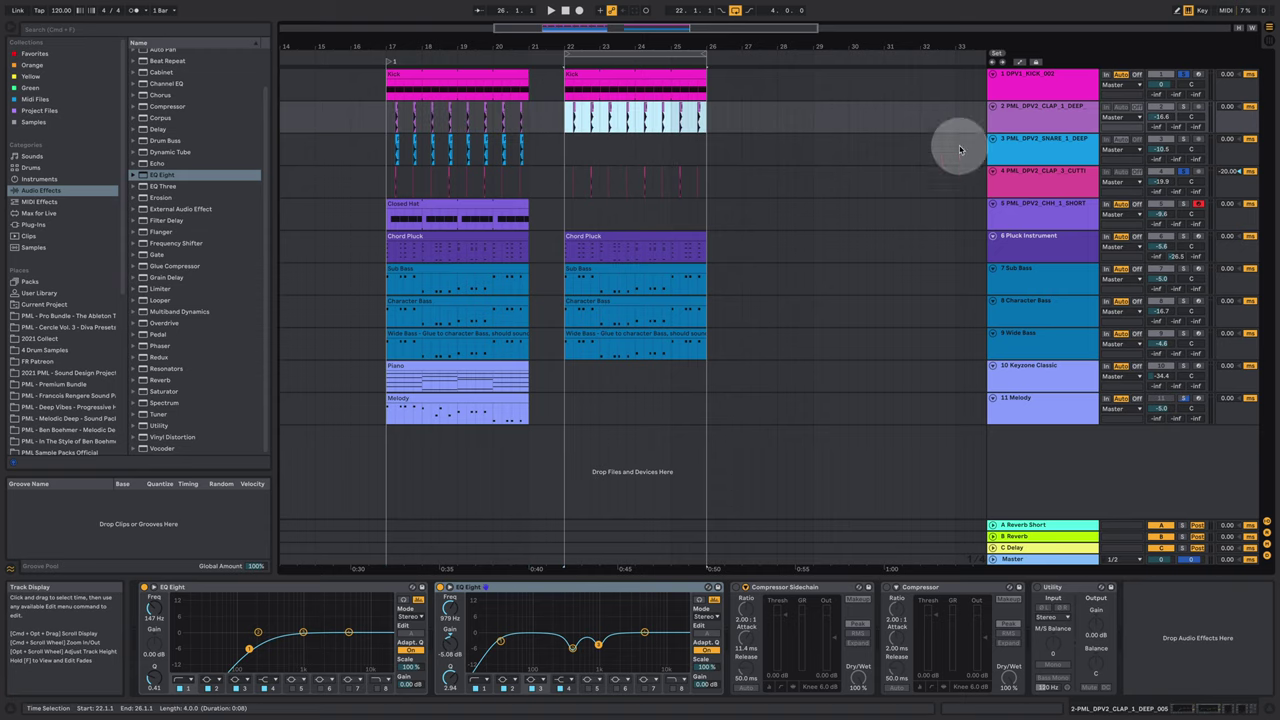
Play the new claps, zooming in near 24.2 and back out to bars 22–26 to check timing
{"action": "key", "text": "space"}
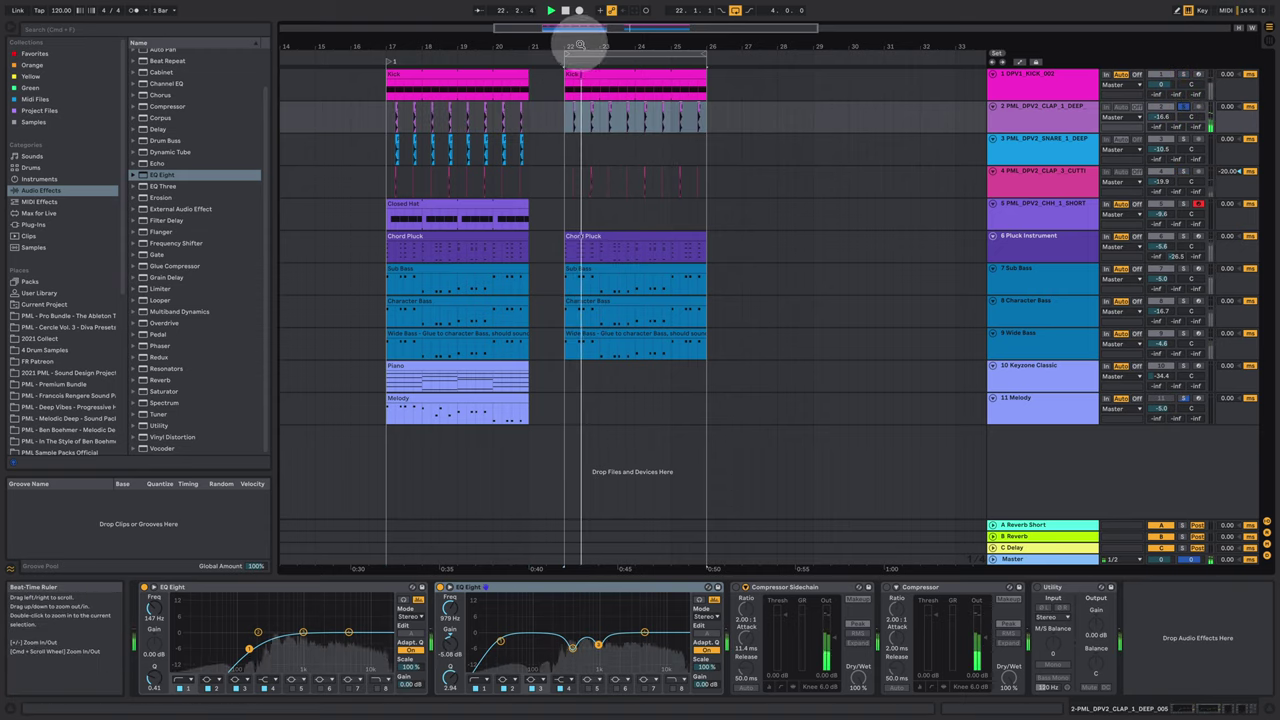
{"action": "scroll", "coordinate": [580, 42], "scroll_direction": "up", "scroll_amount": 5}
{"action": "left_click_drag", "start_coordinate": [652, 47], "coordinate": [626, 50]}
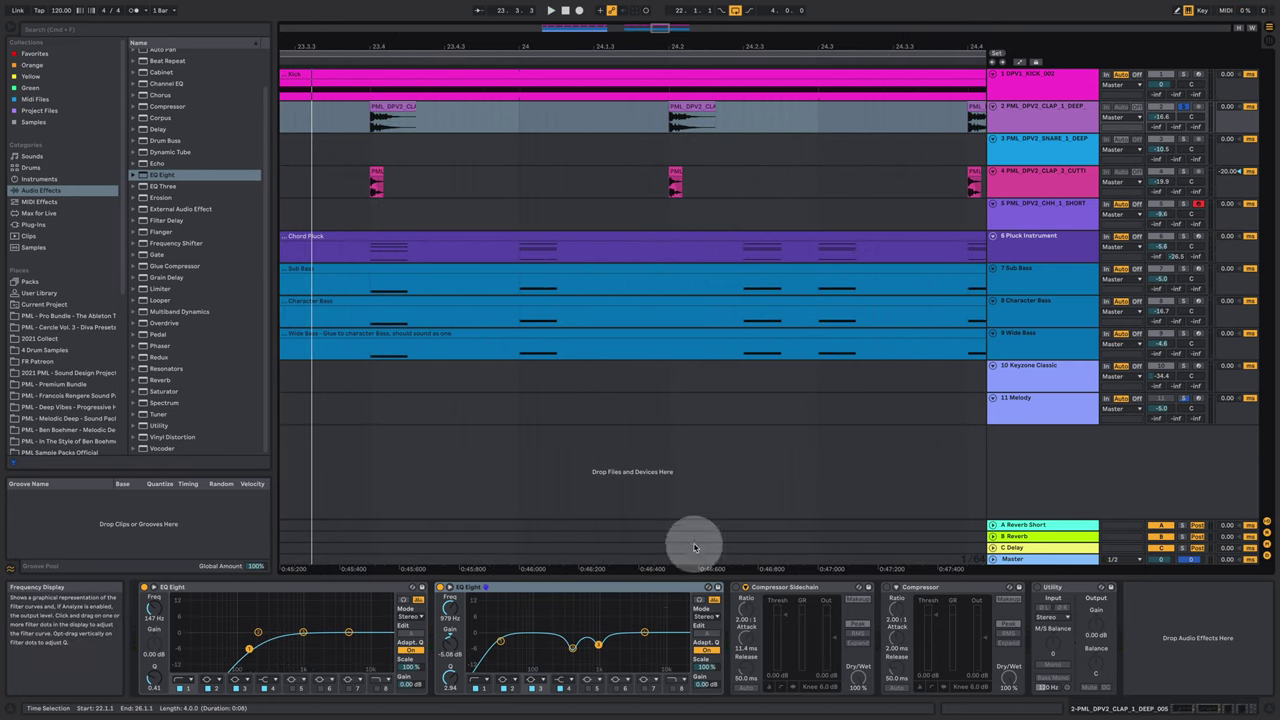
{"action": "key", "text": "space"}
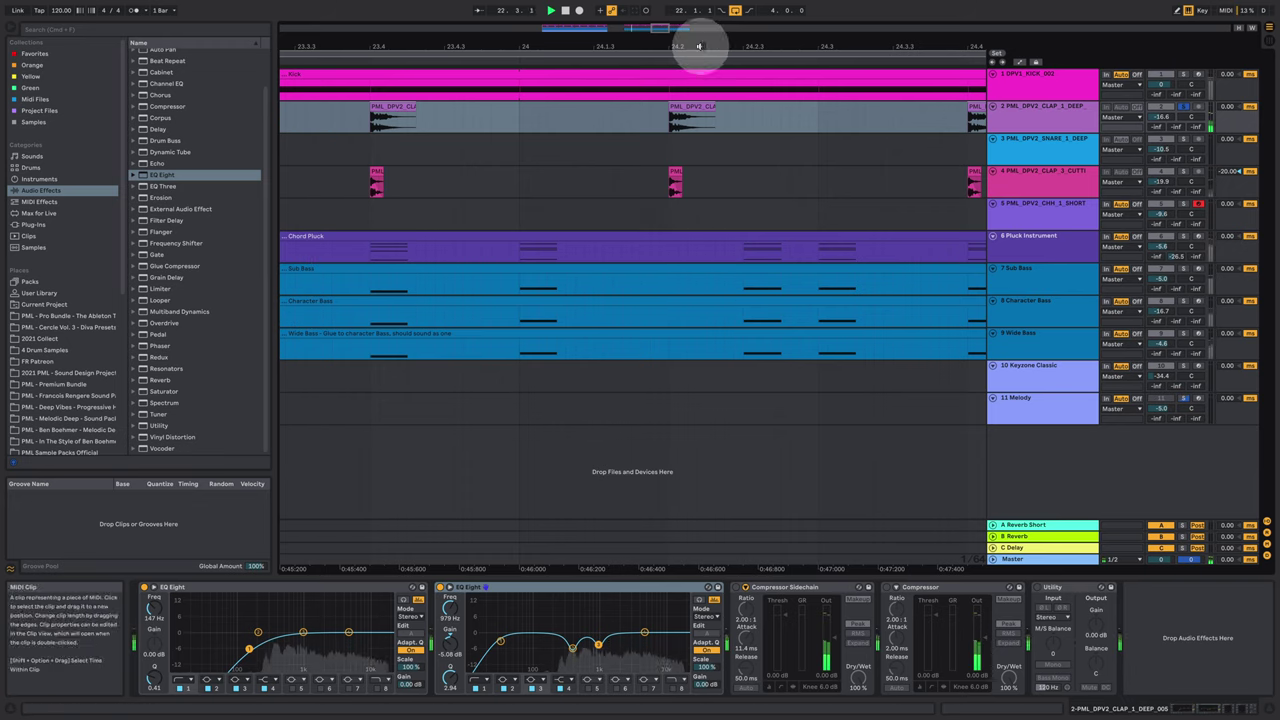
{"action": "left_click_drag", "start_coordinate": [702, 40], "coordinate": [663, 40]}
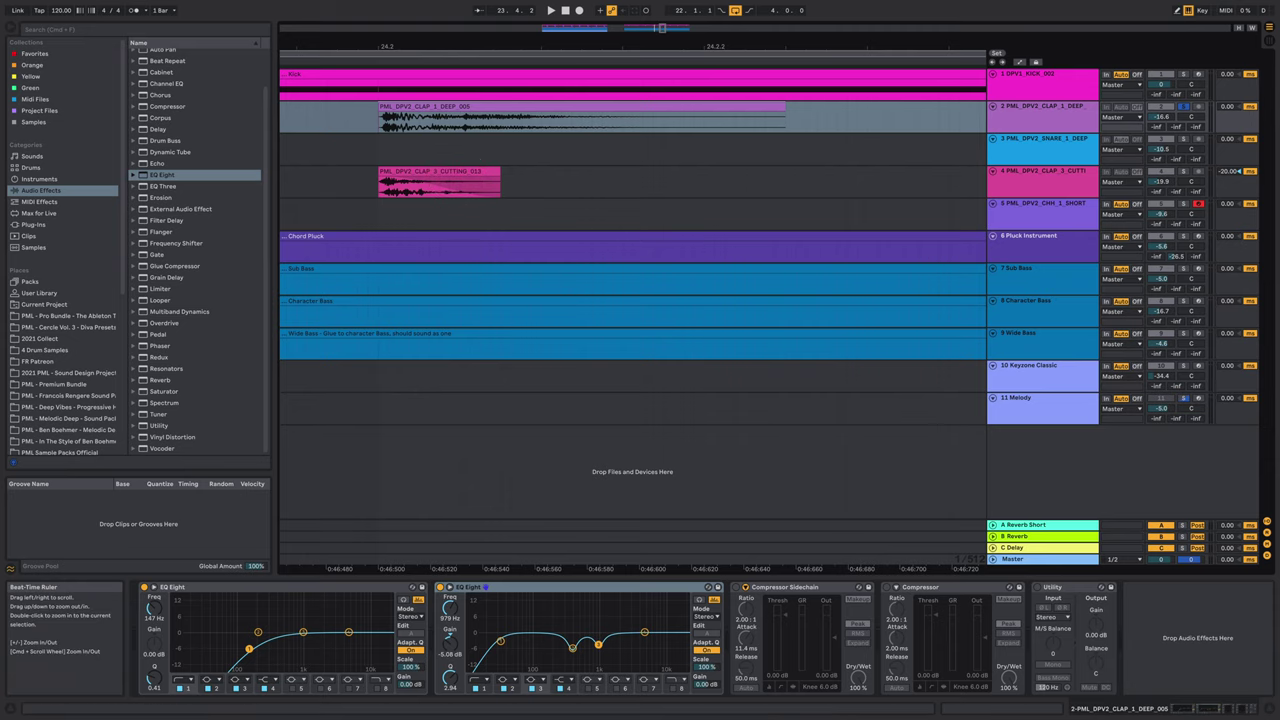
{"action": "left_click_drag", "start_coordinate": [476, 46], "coordinate": [564, 48]}
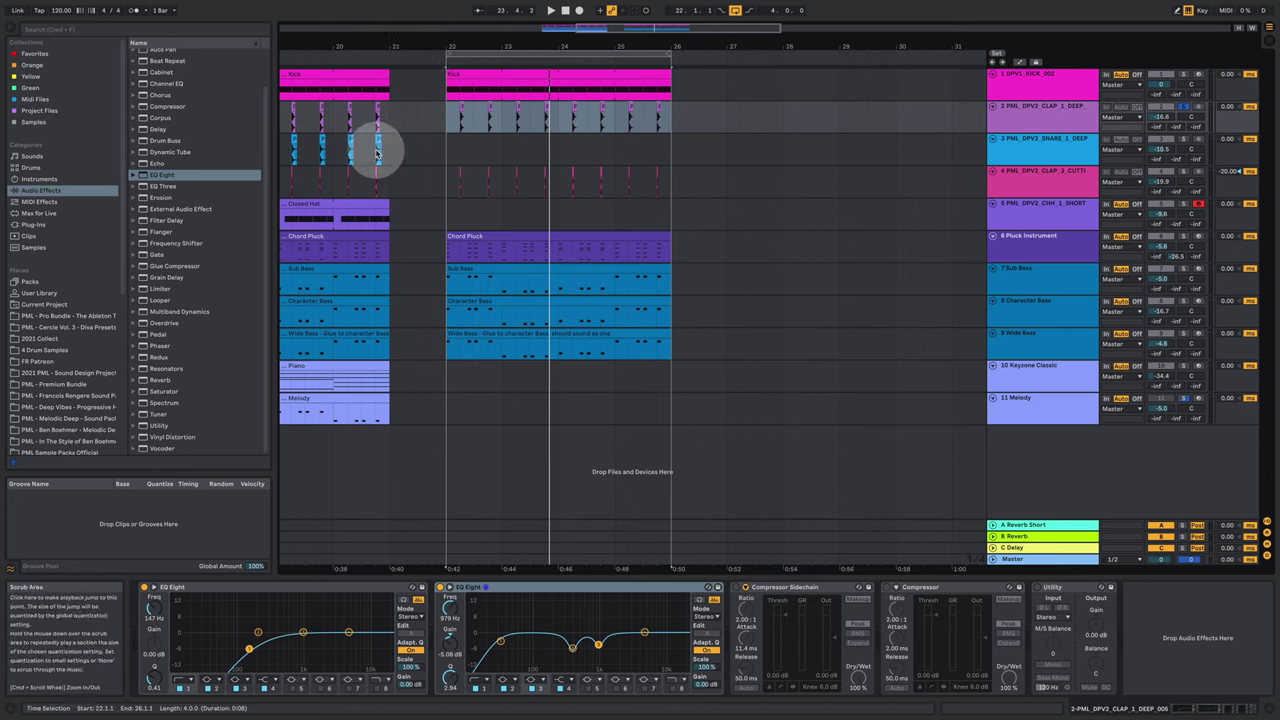
Copy the bar 20–21 snare hits to bar 22 and audition them zoomed in
{"action": "left_click_drag", "start_coordinate": [386, 148], "coordinate": [343, 148]}
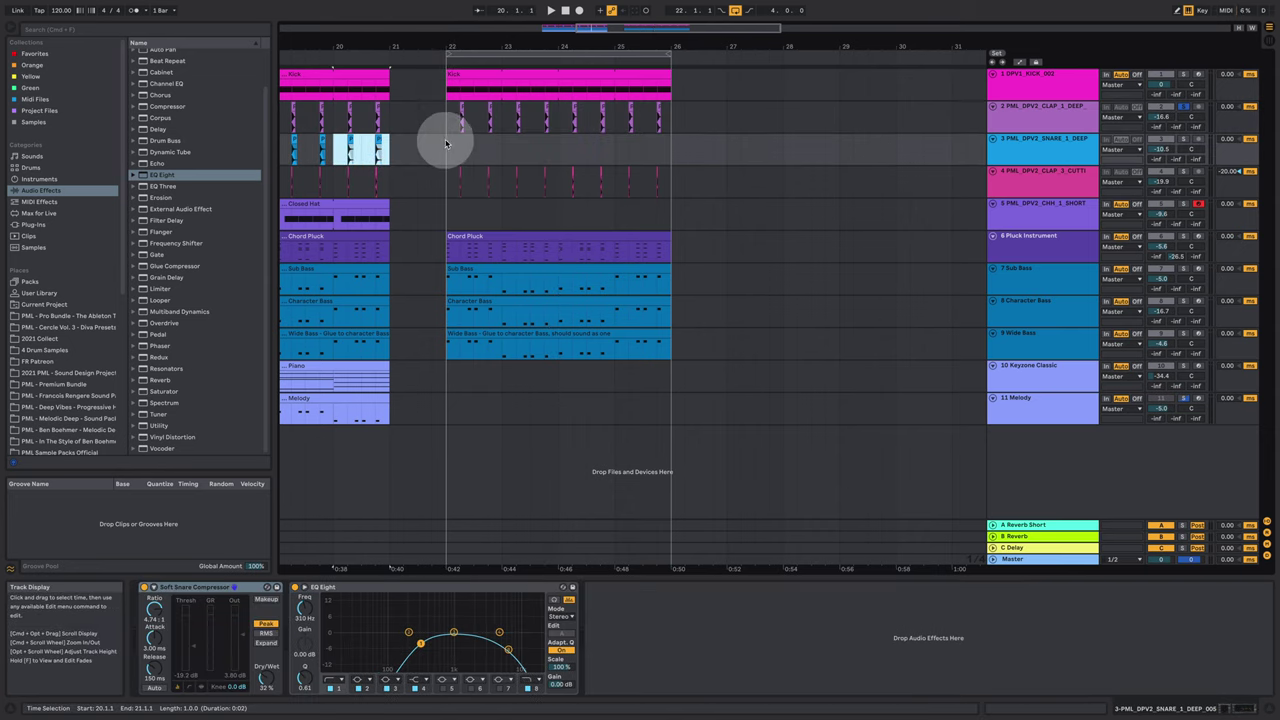
{"action": "left_click", "coordinate": [446, 143]}
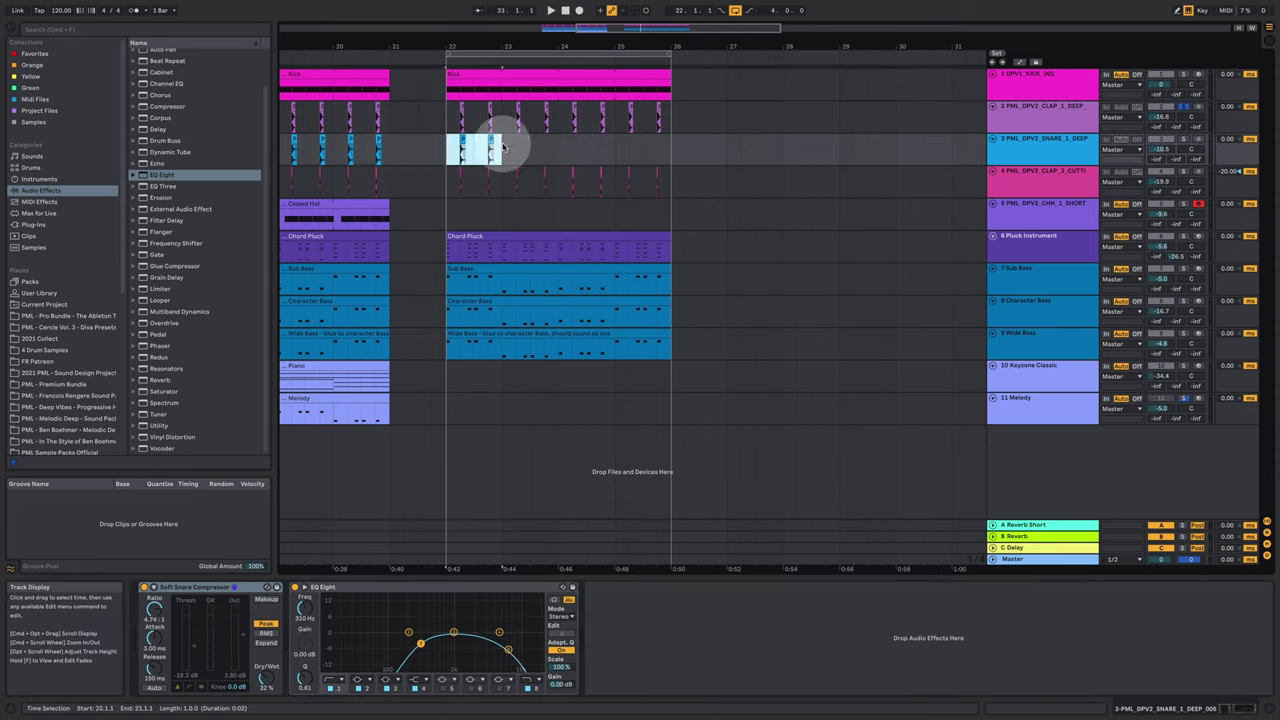
{"action": "left_click_drag", "start_coordinate": [519, 48], "coordinate": [710, 113]}
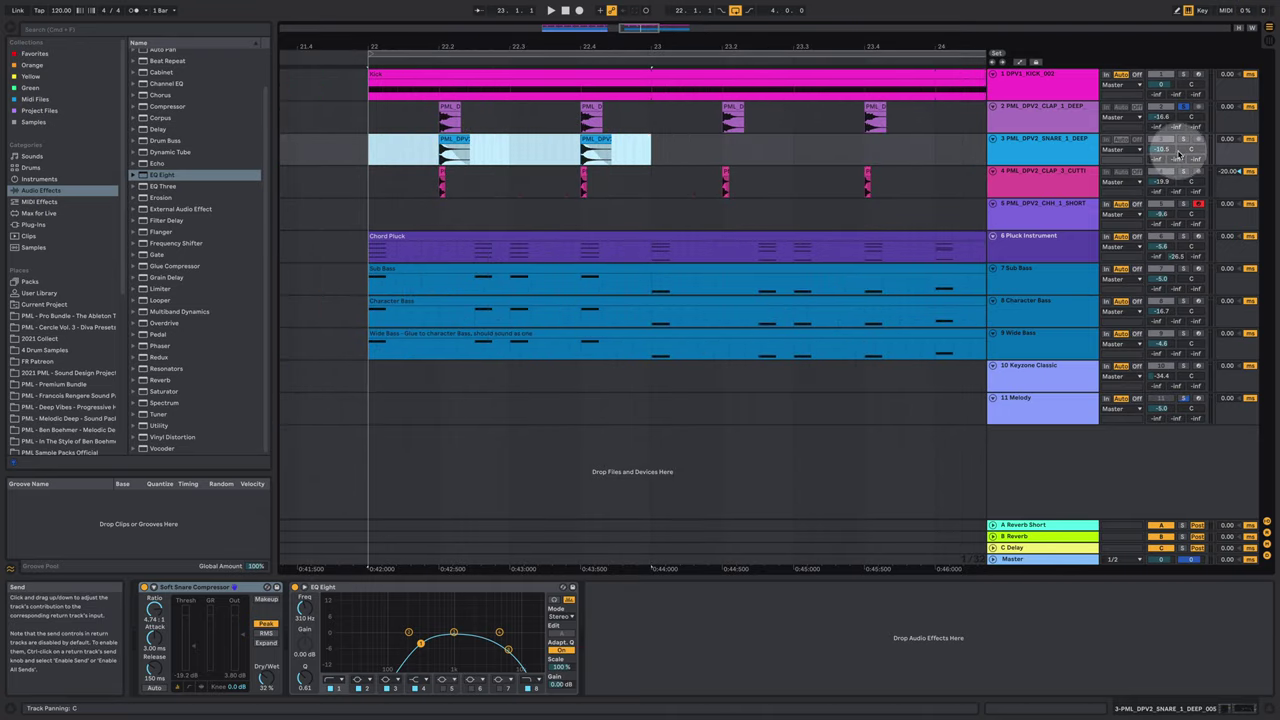
{"action": "left_click", "coordinate": [923, 144]}
{"action": "left_click", "coordinate": [345, 153]}
{"action": "left_click", "coordinate": [429, 143]}
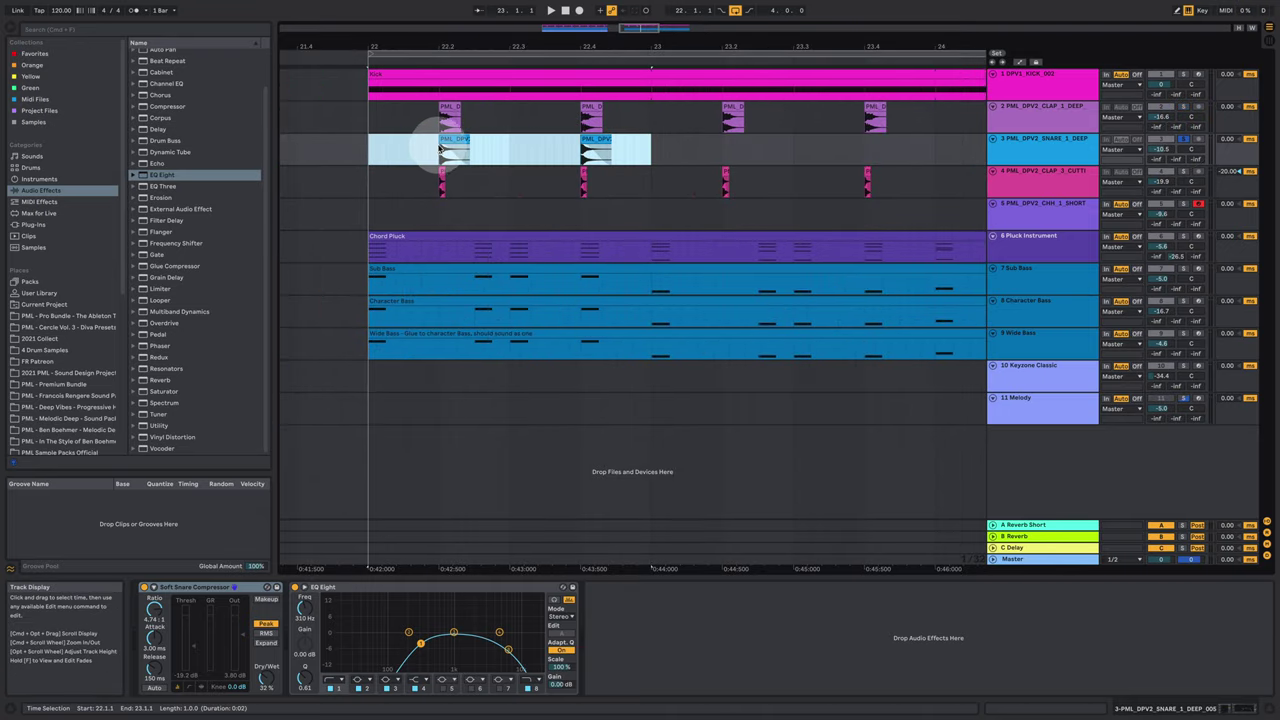
{"action": "key", "text": "space"}
{"action": "left_click_drag", "start_coordinate": [443, 37], "coordinate": [480, 40]}
{"action": "left_click", "coordinate": [429, 148]}
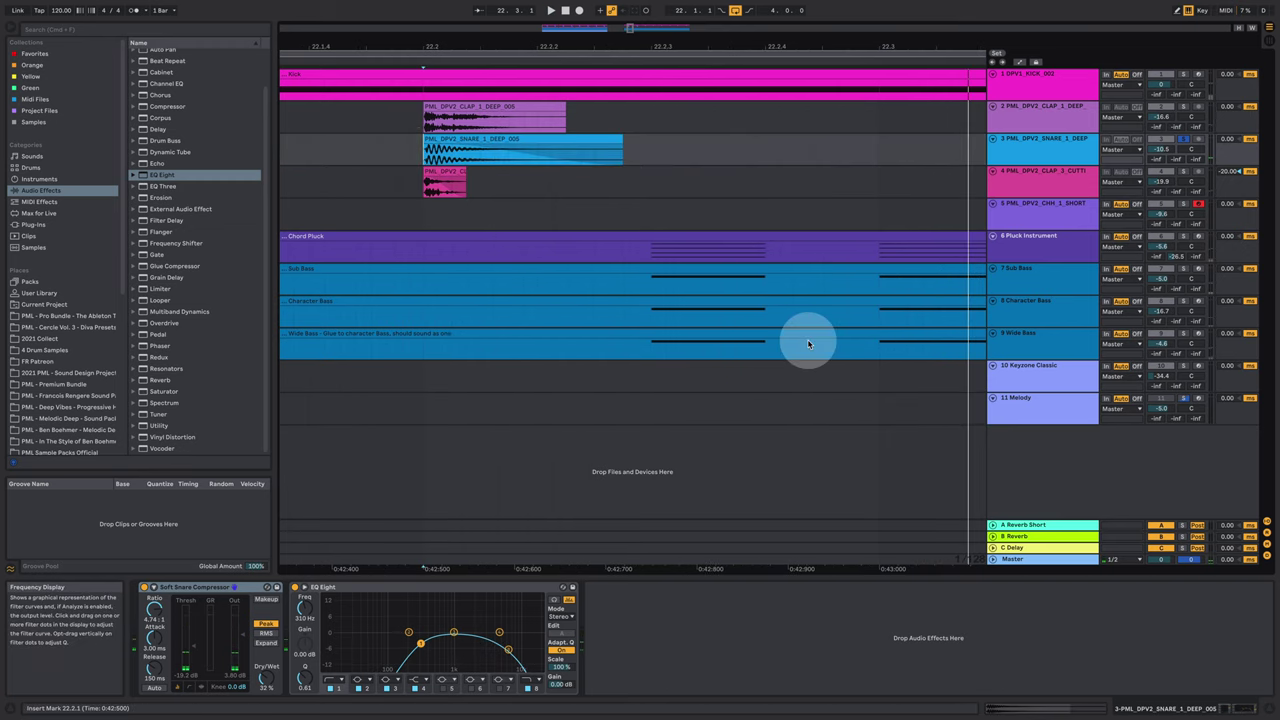
Play the CLAP_1_DEEP and Clap 3 Cutting clips to compare the layered hits, then show bars 20–26
{"action": "left_click", "coordinate": [1065, 117]}
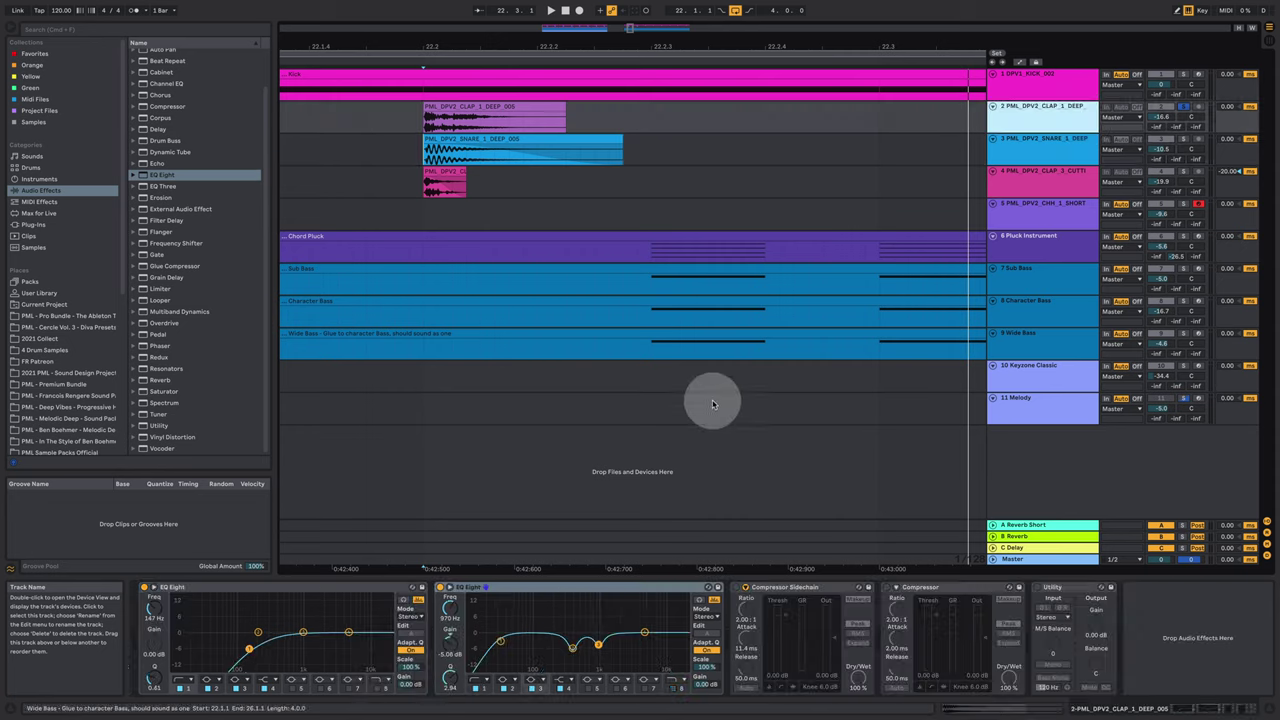
{"action": "left_click", "coordinate": [420, 119]}
{"action": "key", "text": "space"}
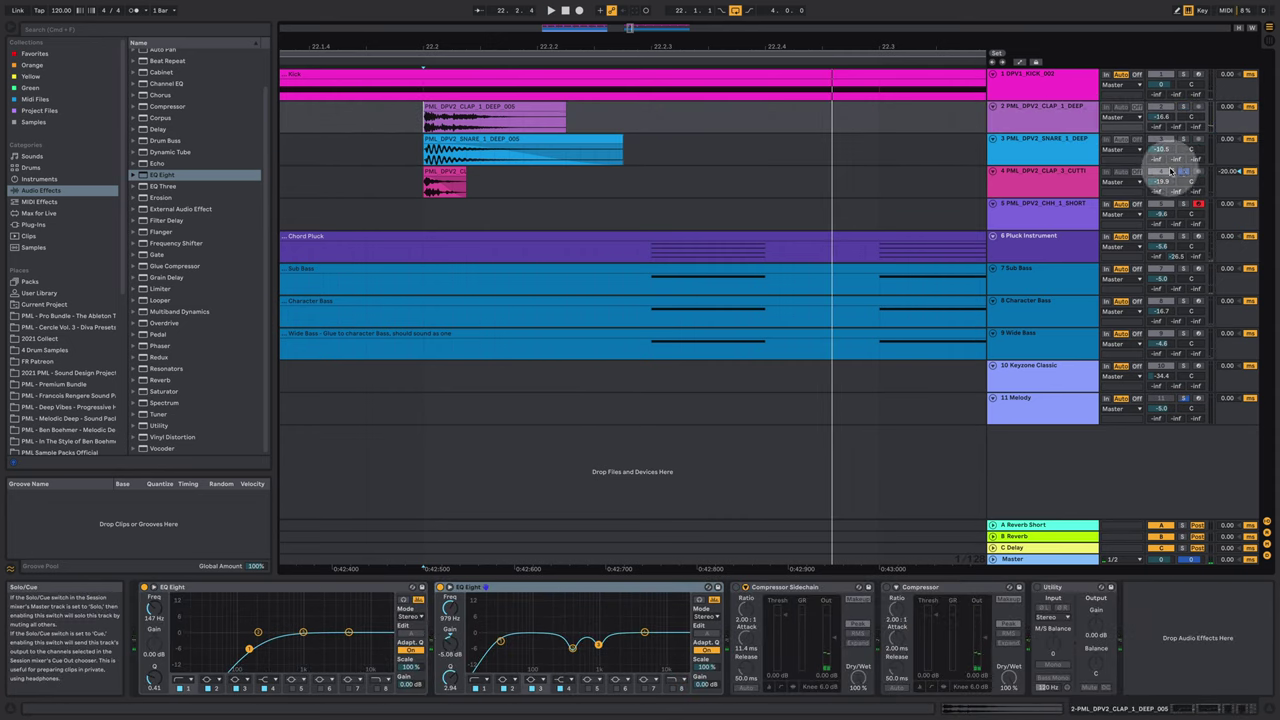
{"action": "left_click", "coordinate": [415, 180]}
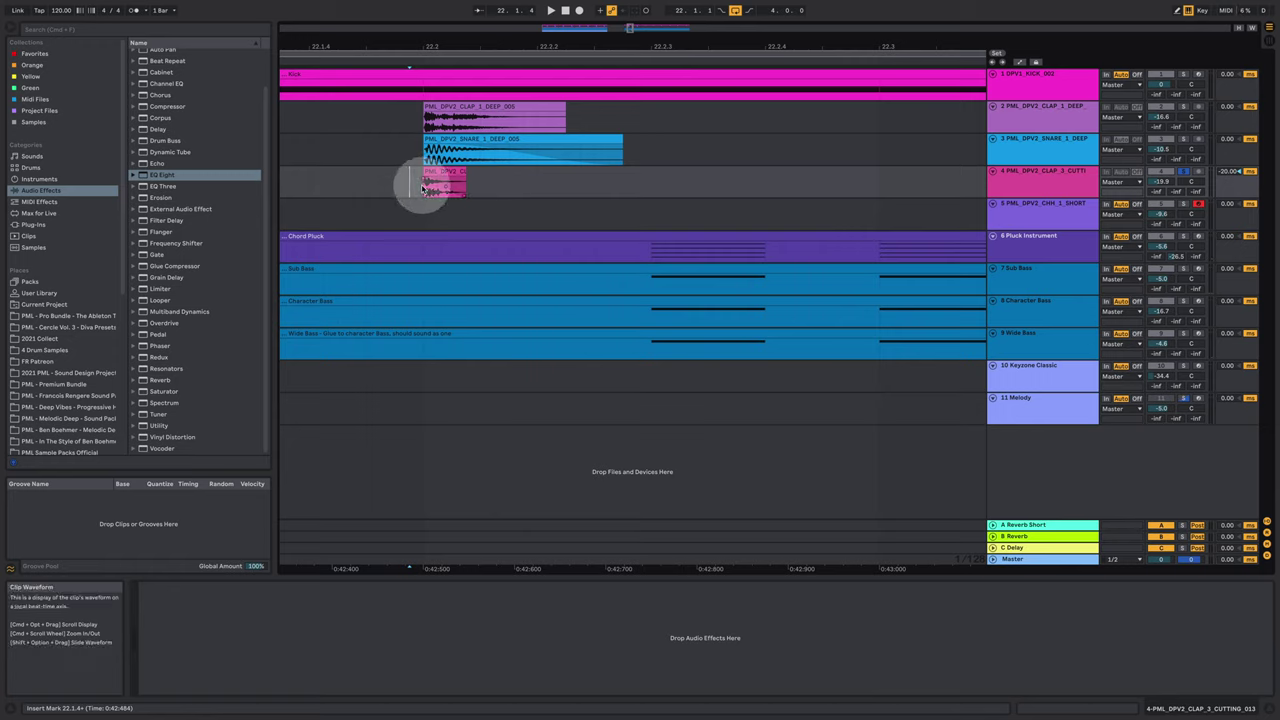
{"action": "key", "text": "space"}
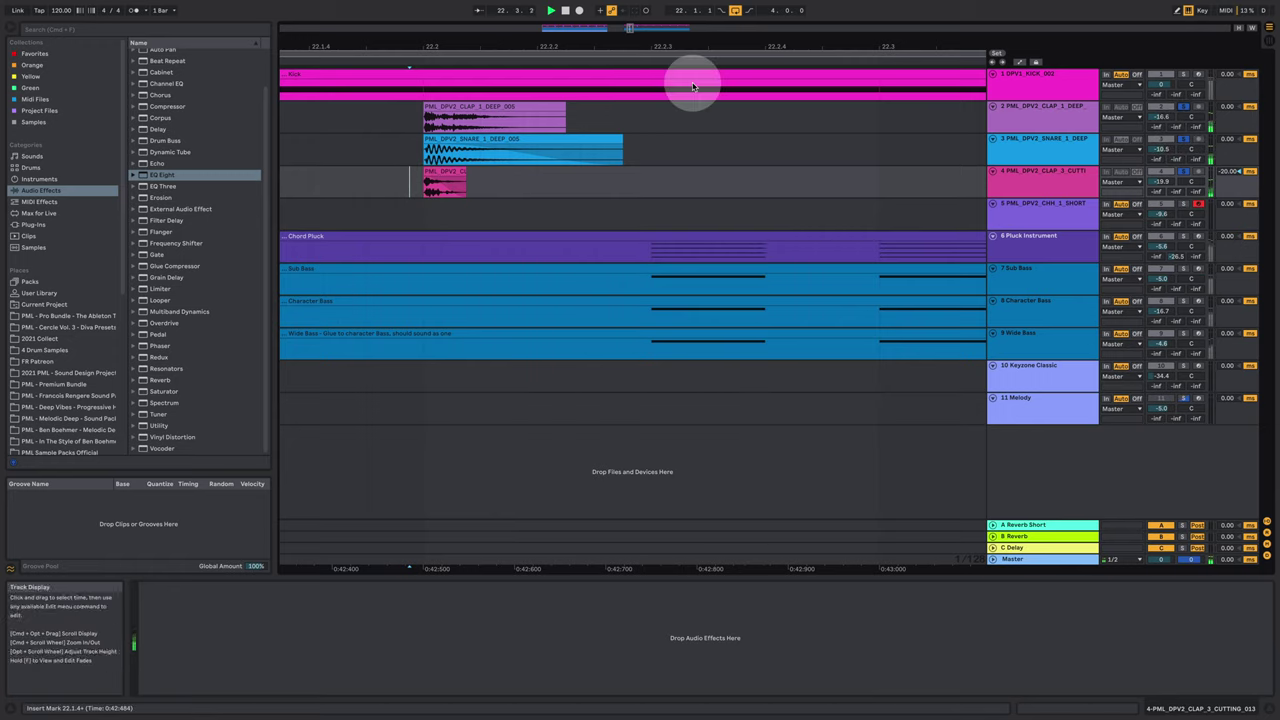
{"action": "left_click_drag", "start_coordinate": [580, 40], "coordinate": [386, 43]}
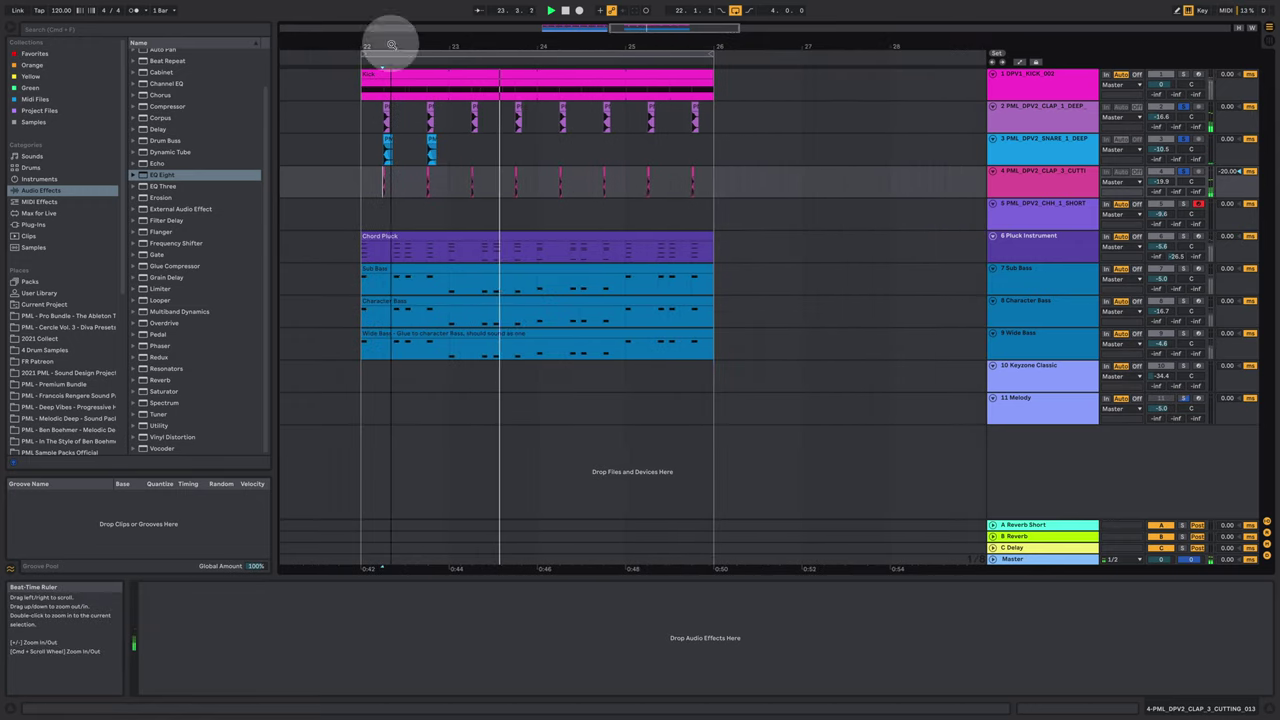
Duplicate the snare clip twice with Cmd+D to fill bars 23–26, then unsolo the snare
{"action": "mouse_move", "coordinate": [450, 142]}
{"action": "left_mouse_down"}
{"action": "mouse_move", "coordinate": [367, 135]}
{"action": "mouse_move", "coordinate": [450, 142]}
{"action": "left_mouse_up"}
{"action": "key", "text": "super+d"}
{"action": "key", "text": "super+d"}
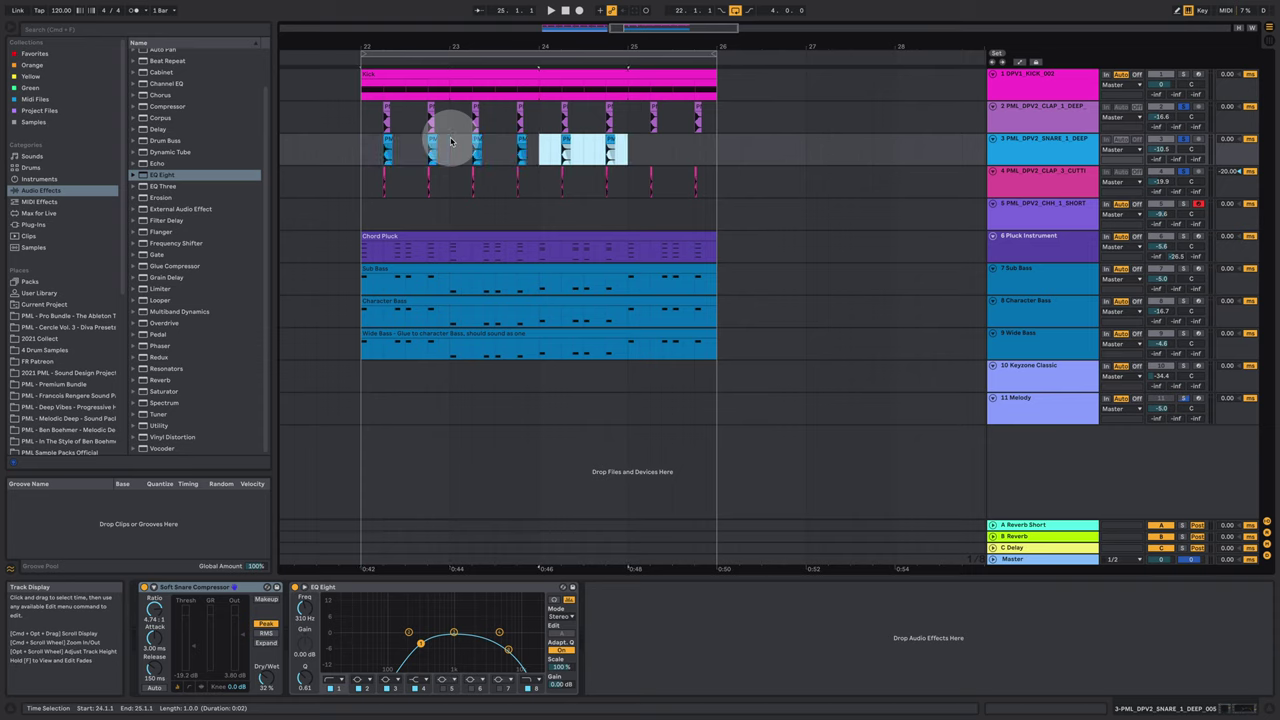
{"action": "key", "text": "super+d"}
{"action": "left_click", "coordinate": [1182, 138]}
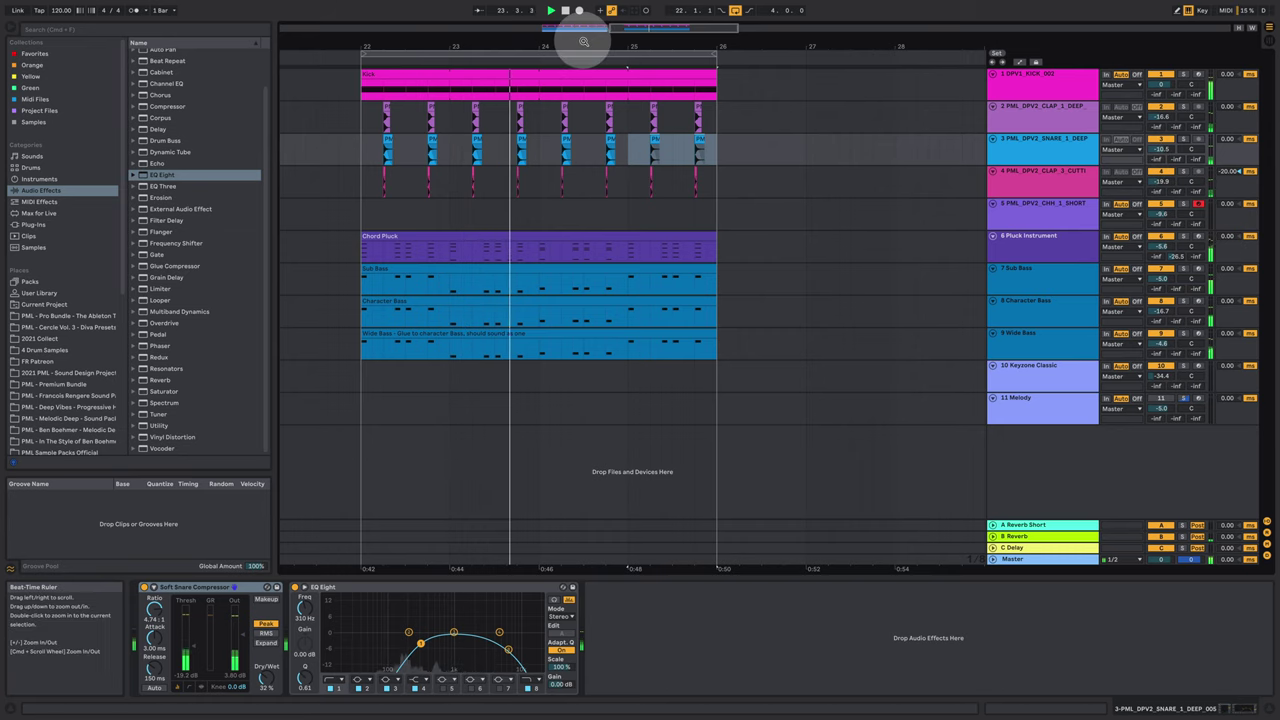
{"action": "left_click_drag", "start_coordinate": [571, 44], "coordinate": [571, 24]}
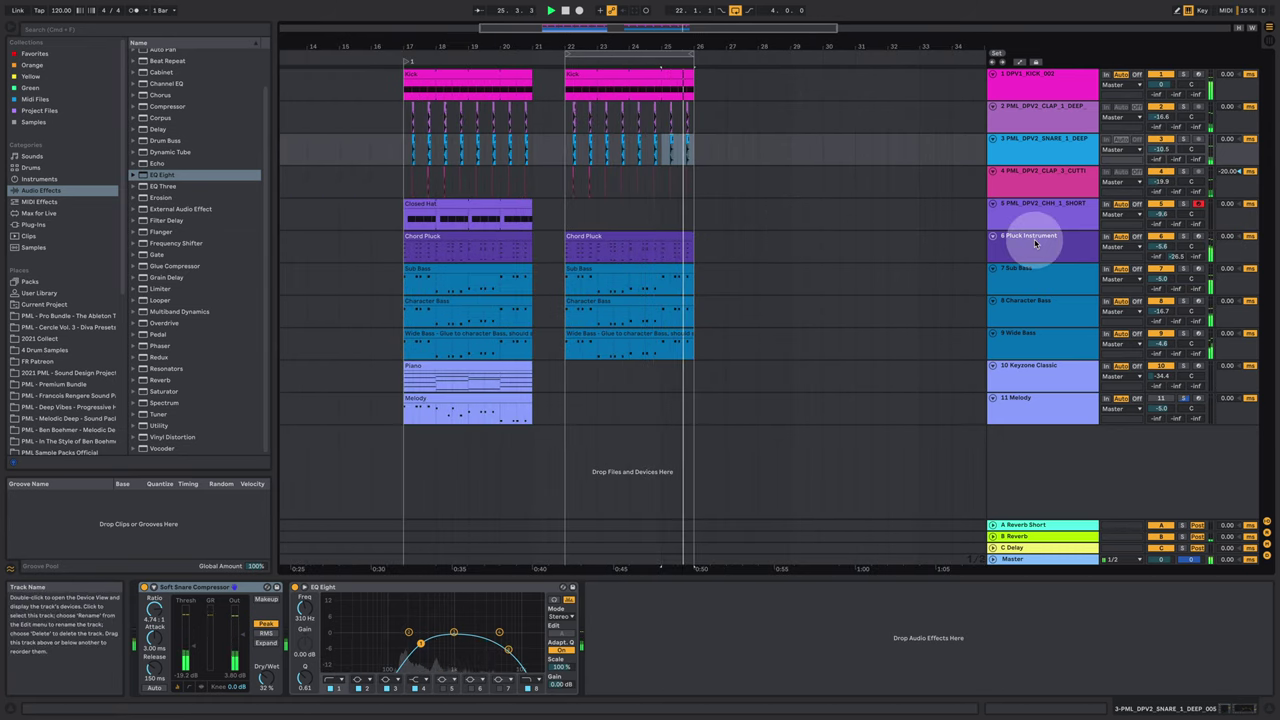
Select tracks 2–4 together and raise their Send A to the Reverb Short return, about -12.5 dB
{"action": "left_click", "coordinate": [1030, 181]}
{"action": "left_click", "coordinate": [1033, 118]}
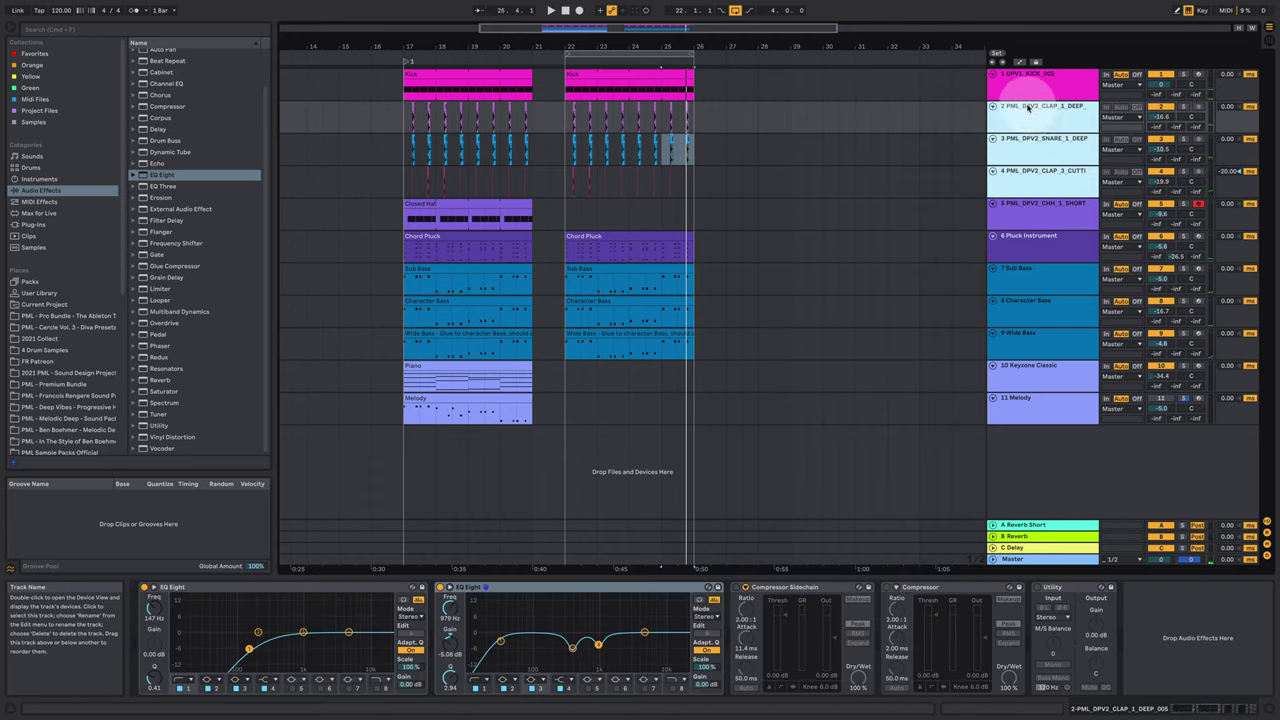
{"action": "left_click", "coordinate": [1031, 525]}
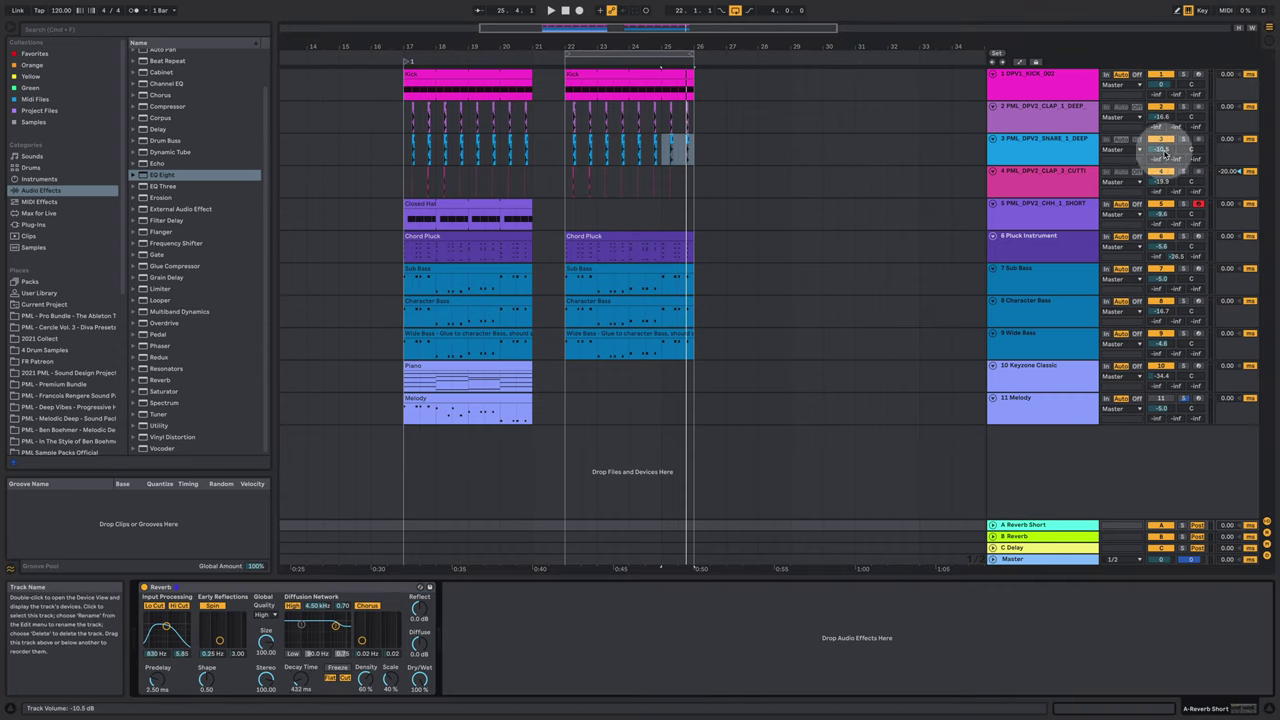
{"action": "left_click", "coordinate": [1068, 112]}
{"action": "left_click", "coordinate": [1052, 178], "text": "shift"}
{"action": "left_click_drag", "start_coordinate": [1130, 122], "coordinate": [1138, 118]}
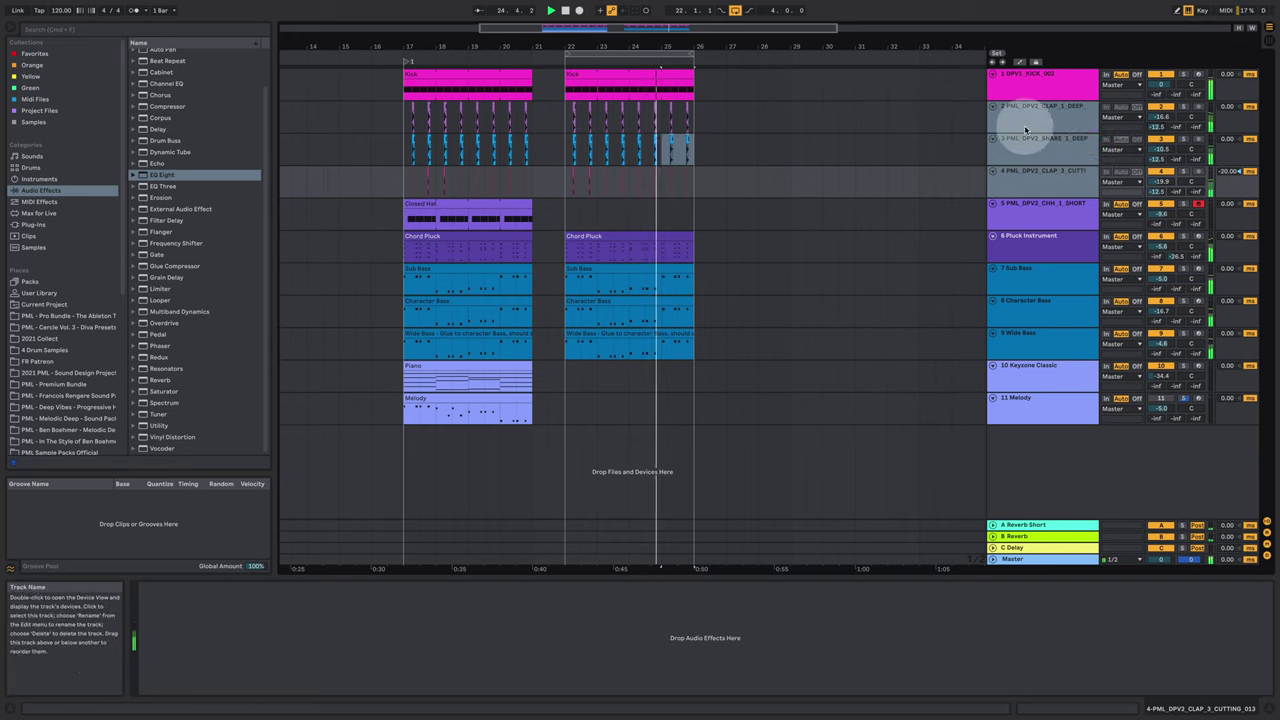
Copy the Closed Hat clip to bar 22, check its notes, and play from there
{"action": "left_click", "coordinate": [464, 205]}
{"action": "key", "text": "space"}
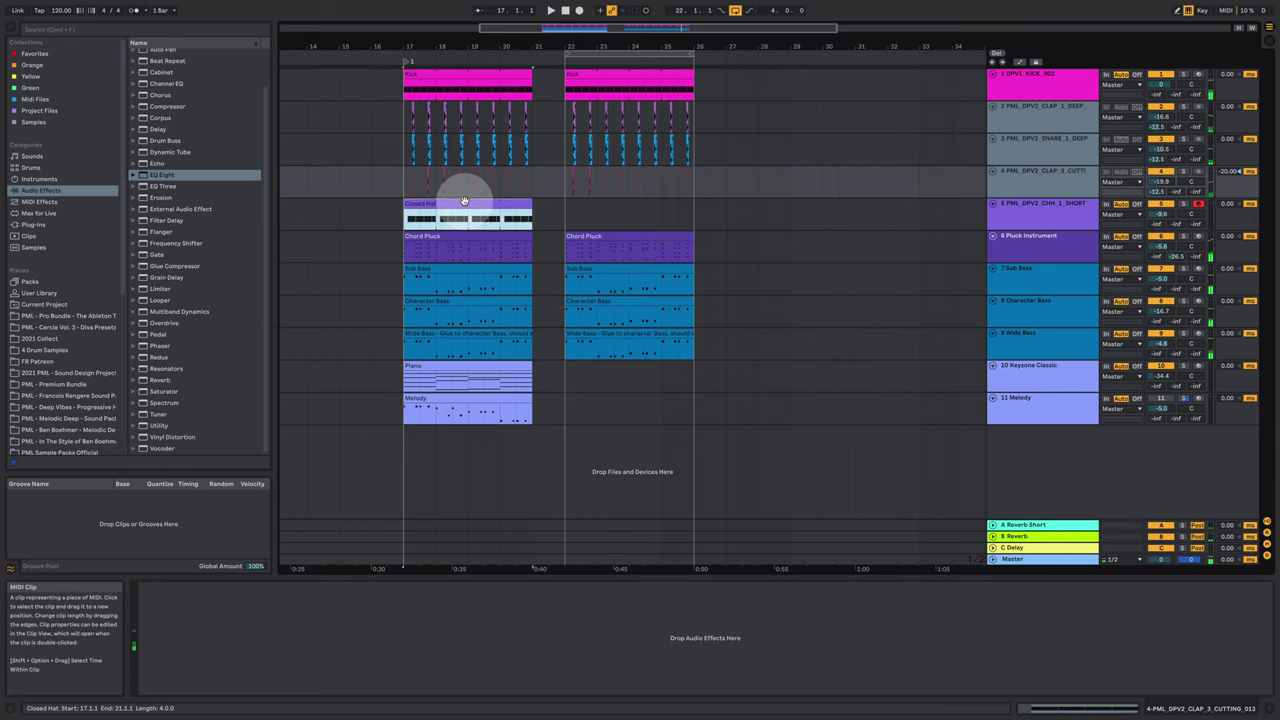
{"action": "left_click_drag", "start_coordinate": [434, 204], "coordinate": [600, 212]}
{"action": "double_click", "coordinate": [600, 212]}
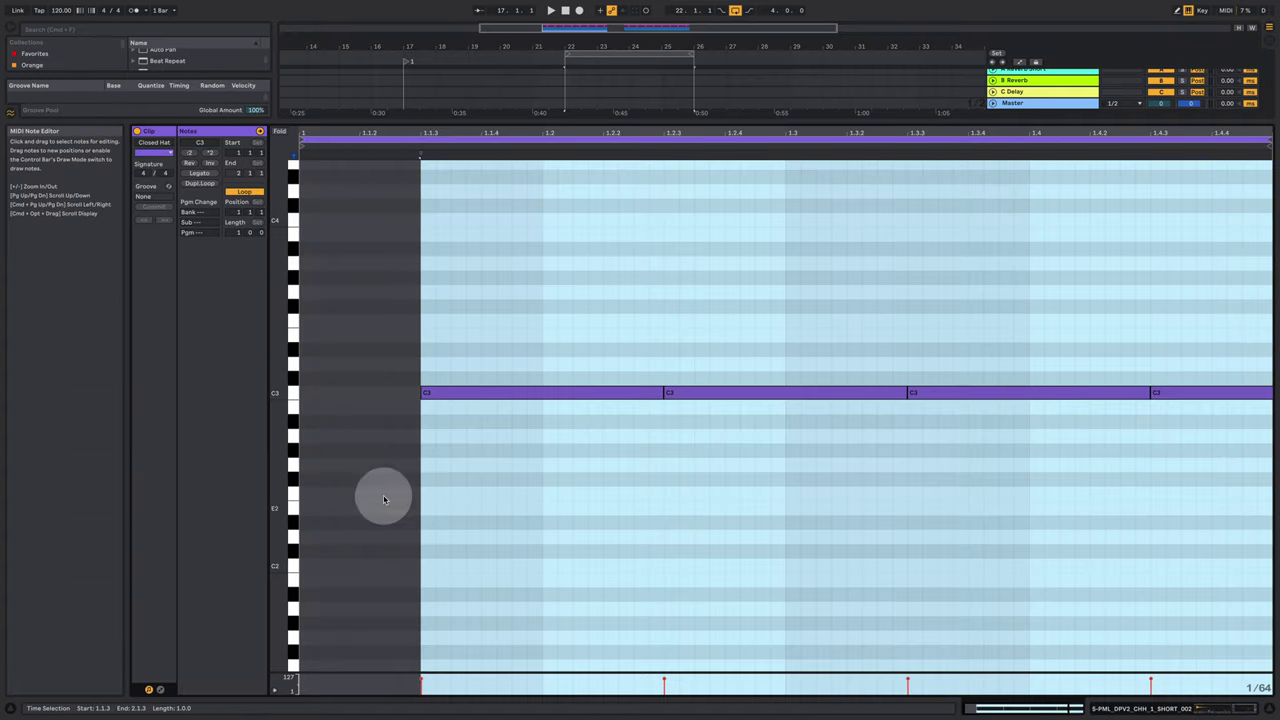
{"action": "left_click_drag", "start_coordinate": [421, 326], "coordinate": [1200, 460]}
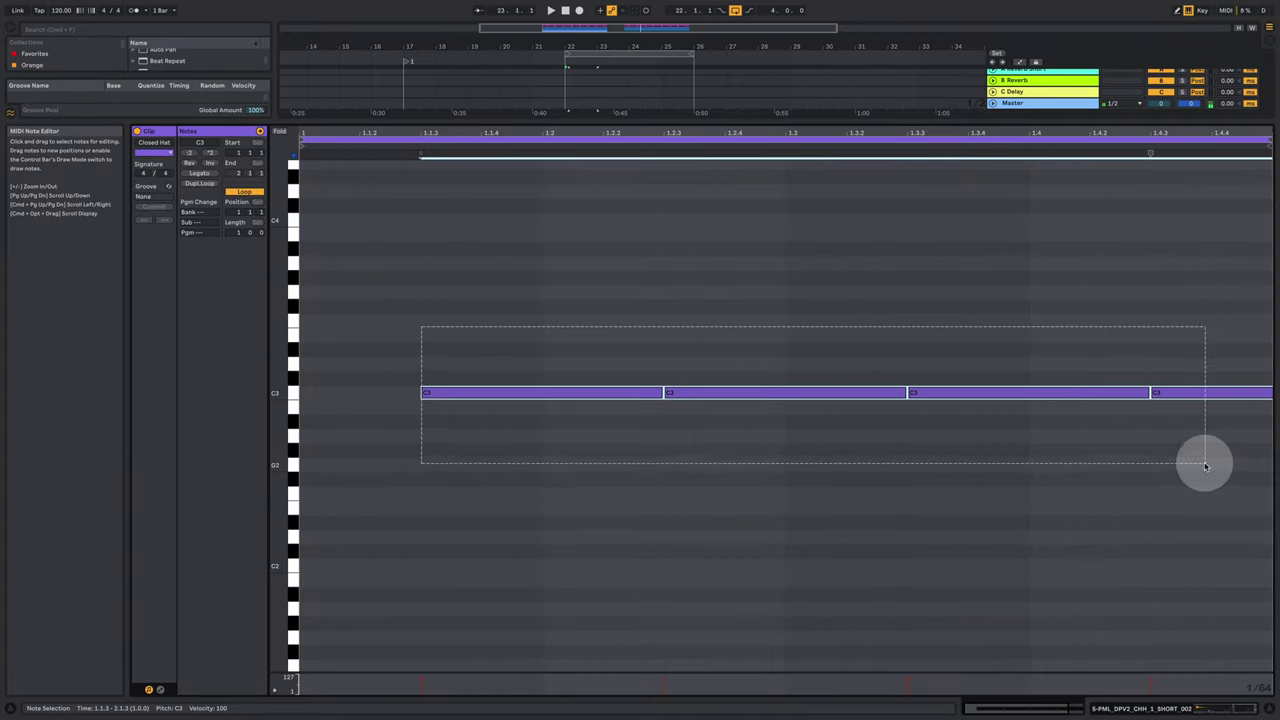
{"action": "left_click", "coordinate": [1203, 706]}
{"action": "key", "text": "space"}
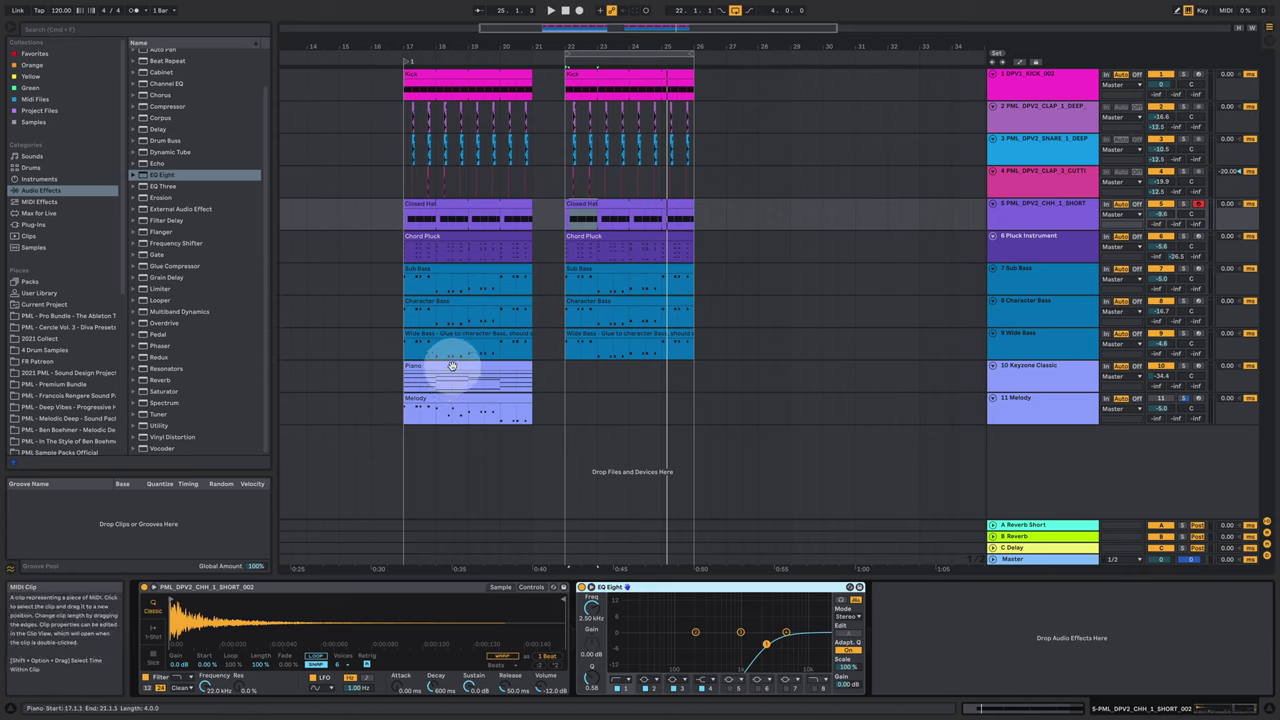
Copy the Piano clip from bar 17 to bar 22 on Keyzone Classic, solo it, inspect its notes, and play
{"action": "left_click", "coordinate": [452, 366]}
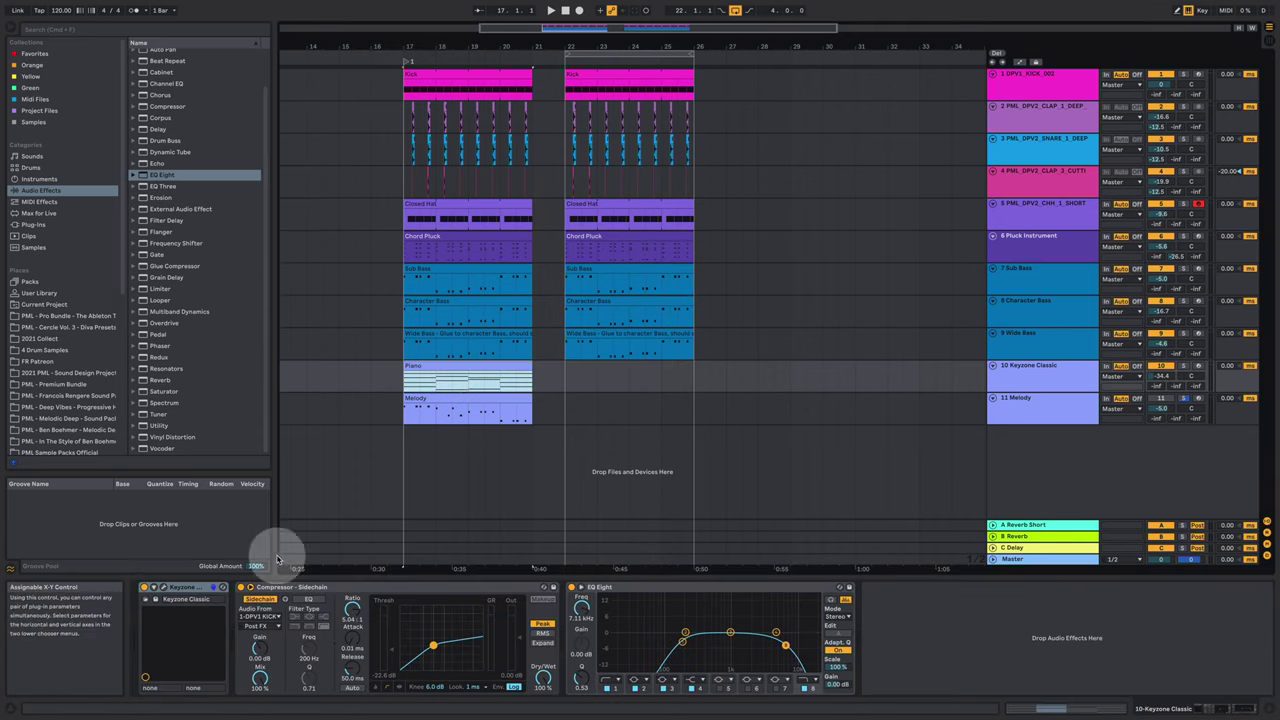
{"action": "left_click_drag", "start_coordinate": [436, 362], "coordinate": [591, 374]}
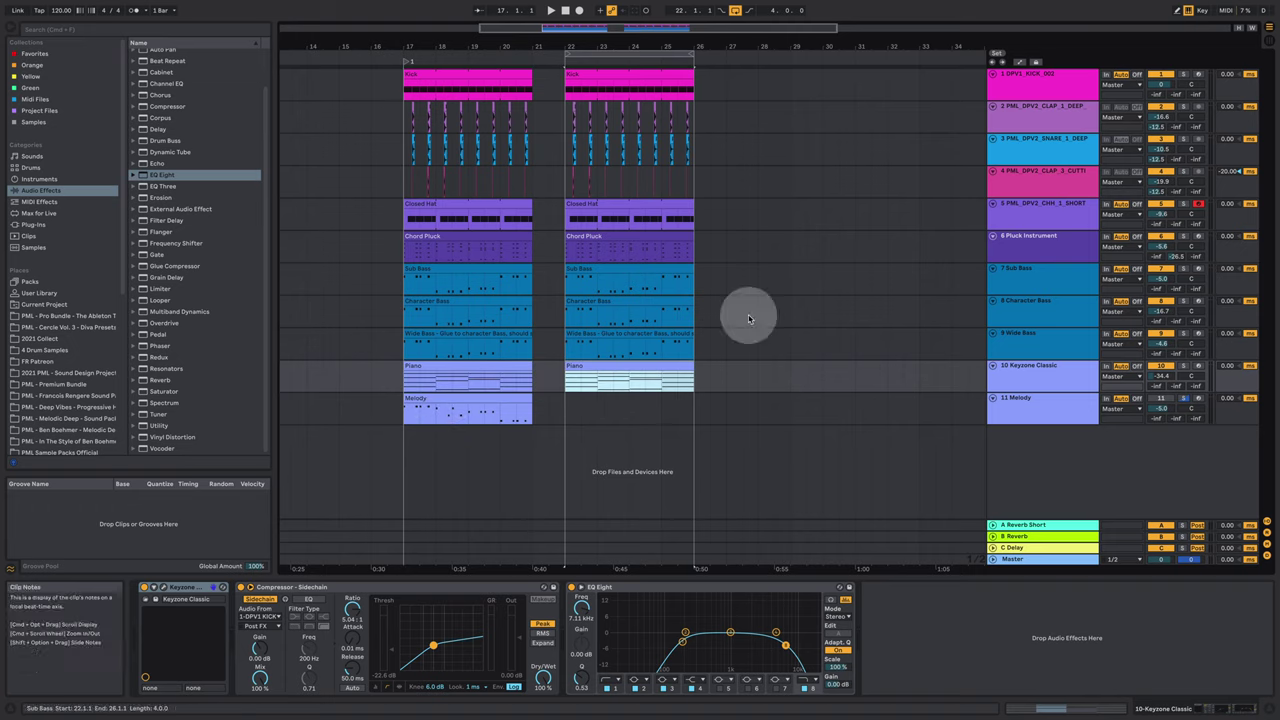
{"action": "left_click", "coordinate": [1184, 366]}
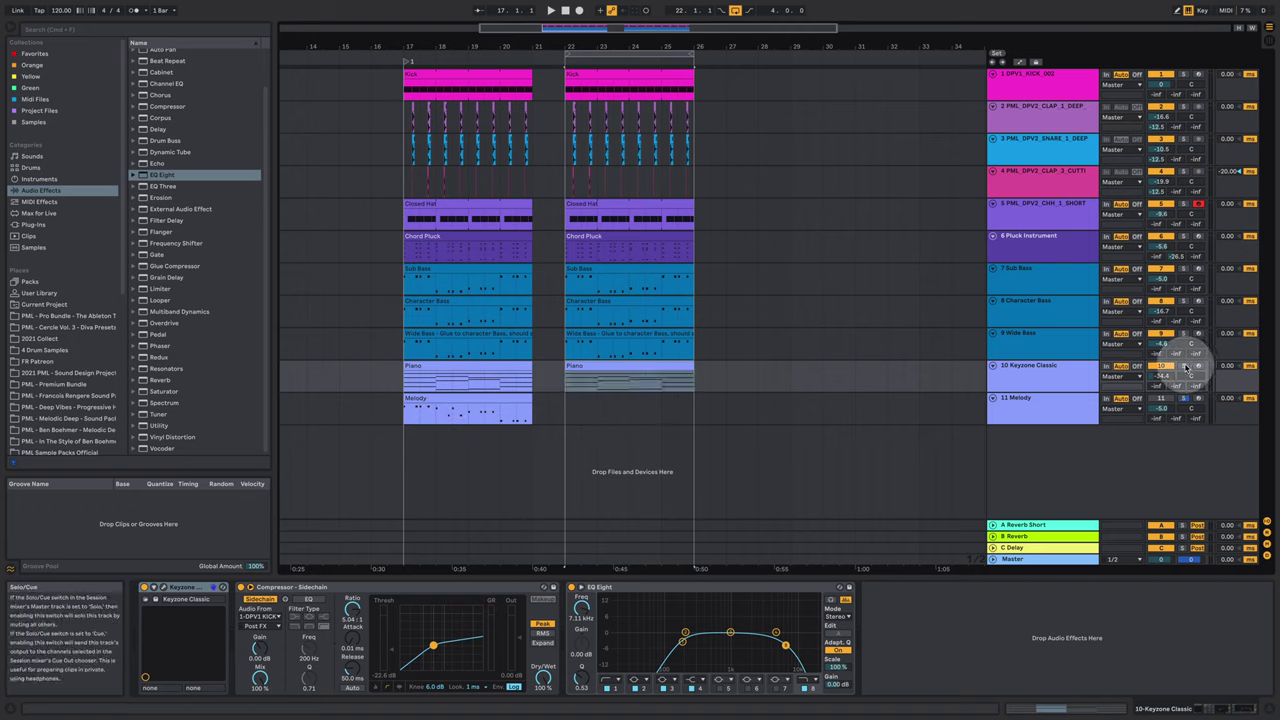
{"action": "double_click", "coordinate": [634, 366]}
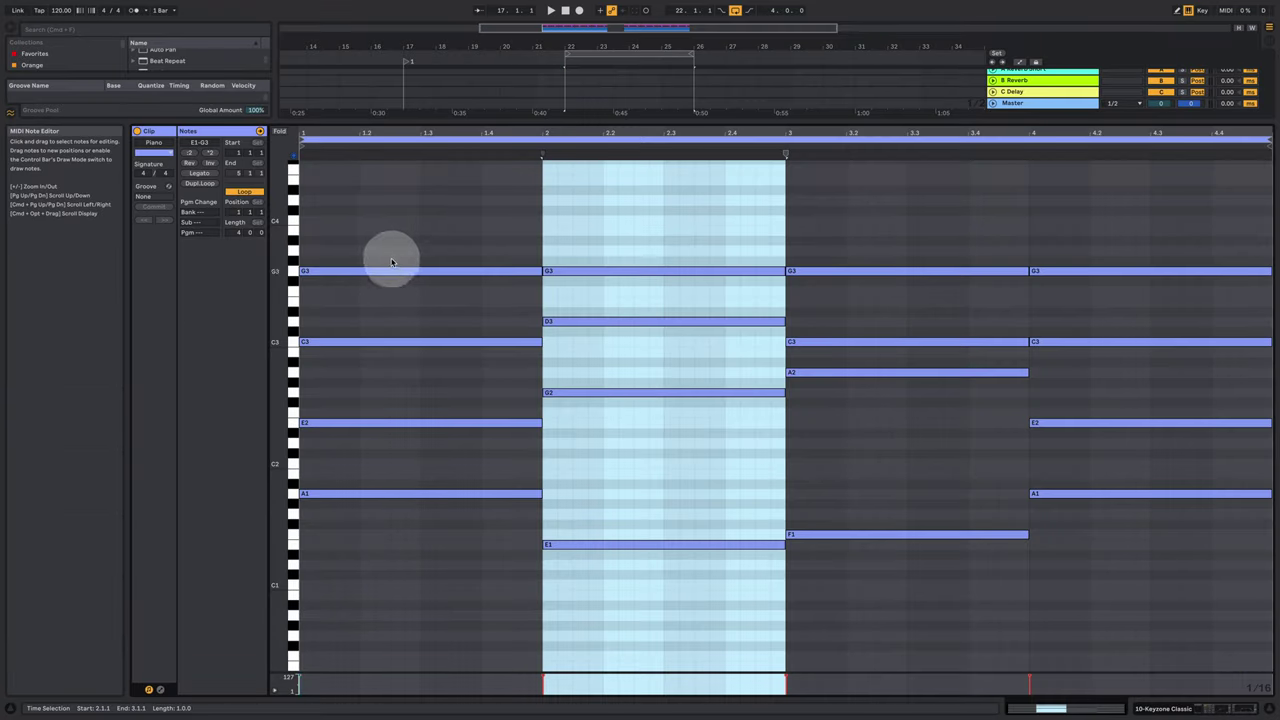
{"action": "left_click", "coordinate": [394, 188]}
{"action": "left_click_drag", "start_coordinate": [374, 190], "coordinate": [1166, 694]}
{"action": "left_click", "coordinate": [1188, 708]}
{"action": "key", "text": "space"}
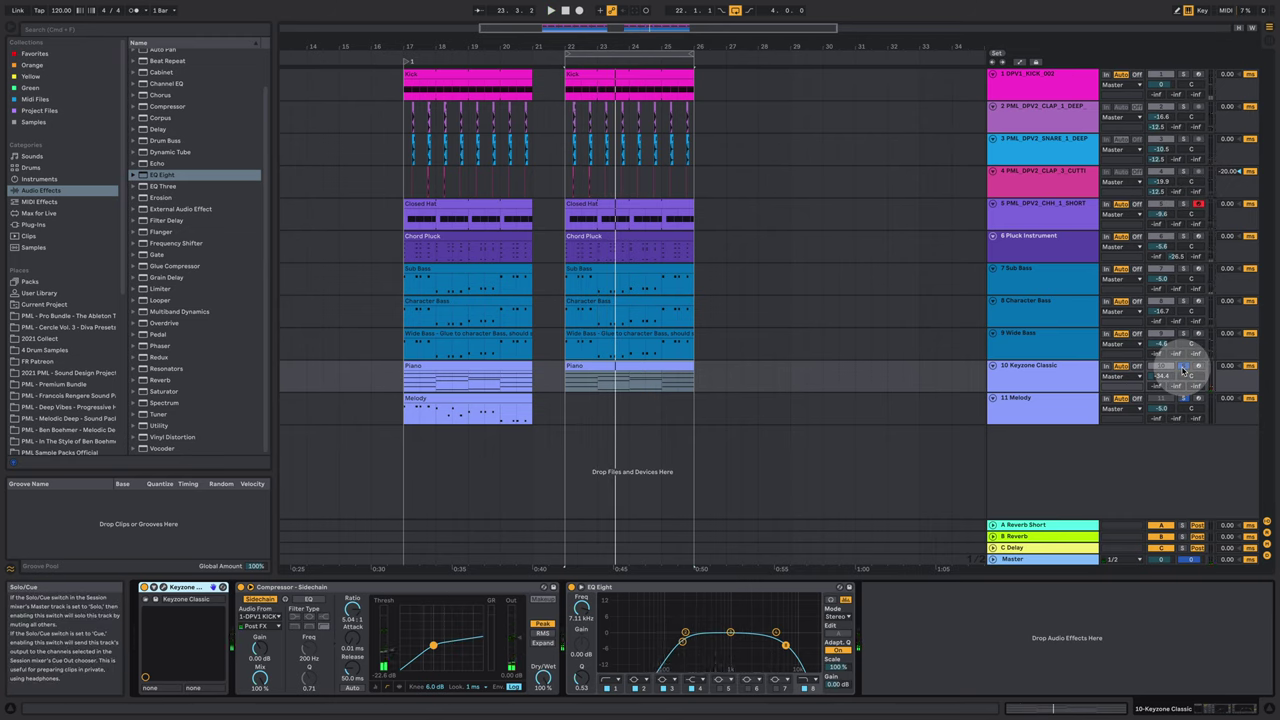
{"action": "key", "text": "space"}
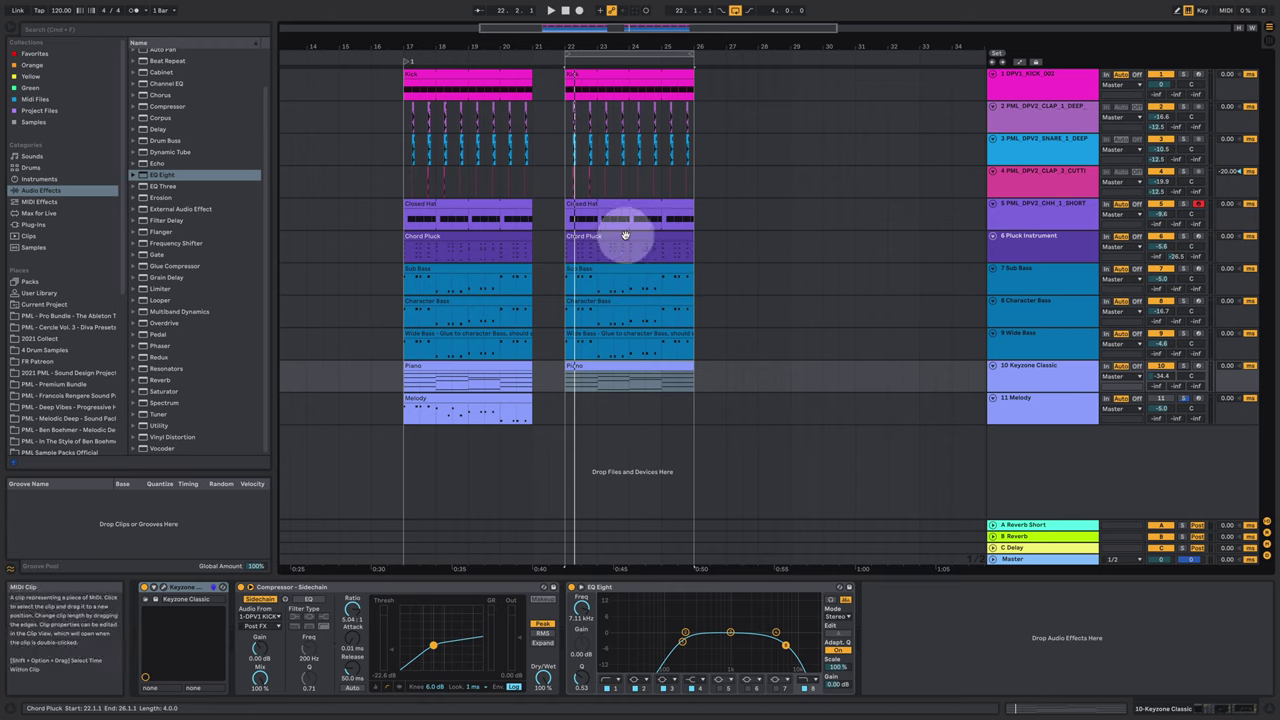
Copy the bar-22 Chord Pluck clip from the Pluck Instrument track down onto the Melody track and play
{"action": "left_click", "coordinate": [1030, 232]}
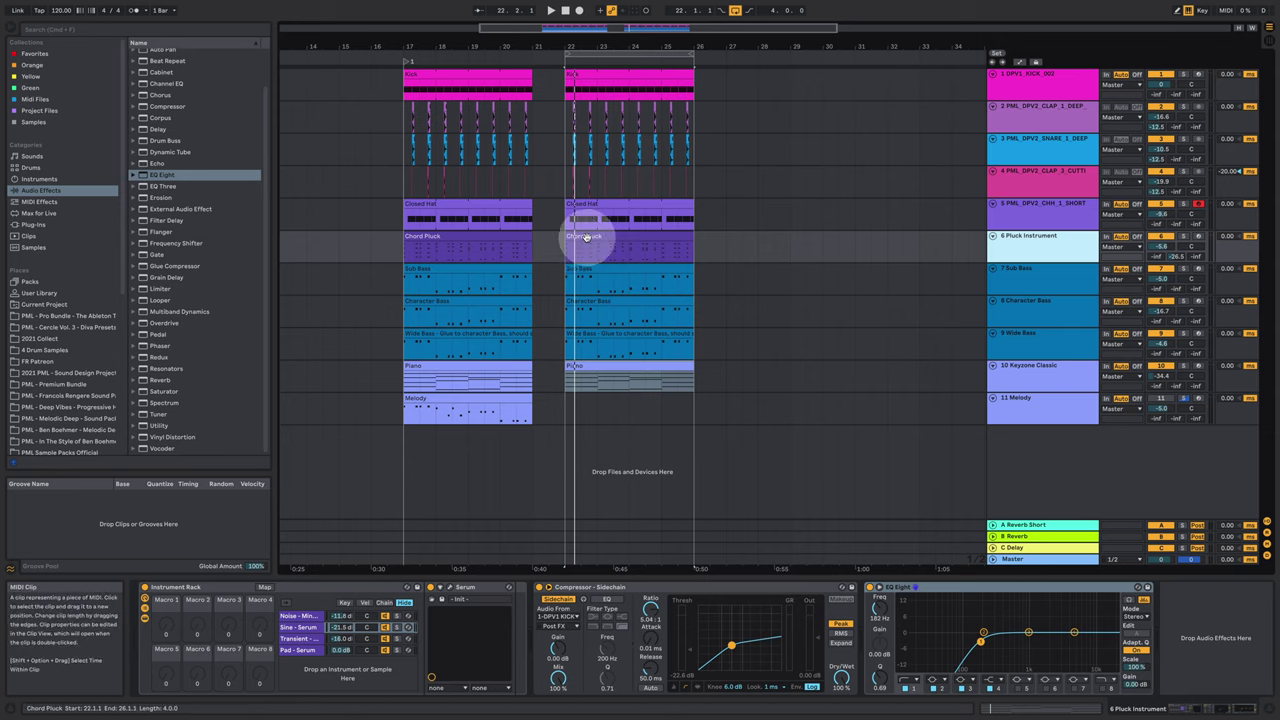
{"action": "left_click", "coordinate": [604, 237]}
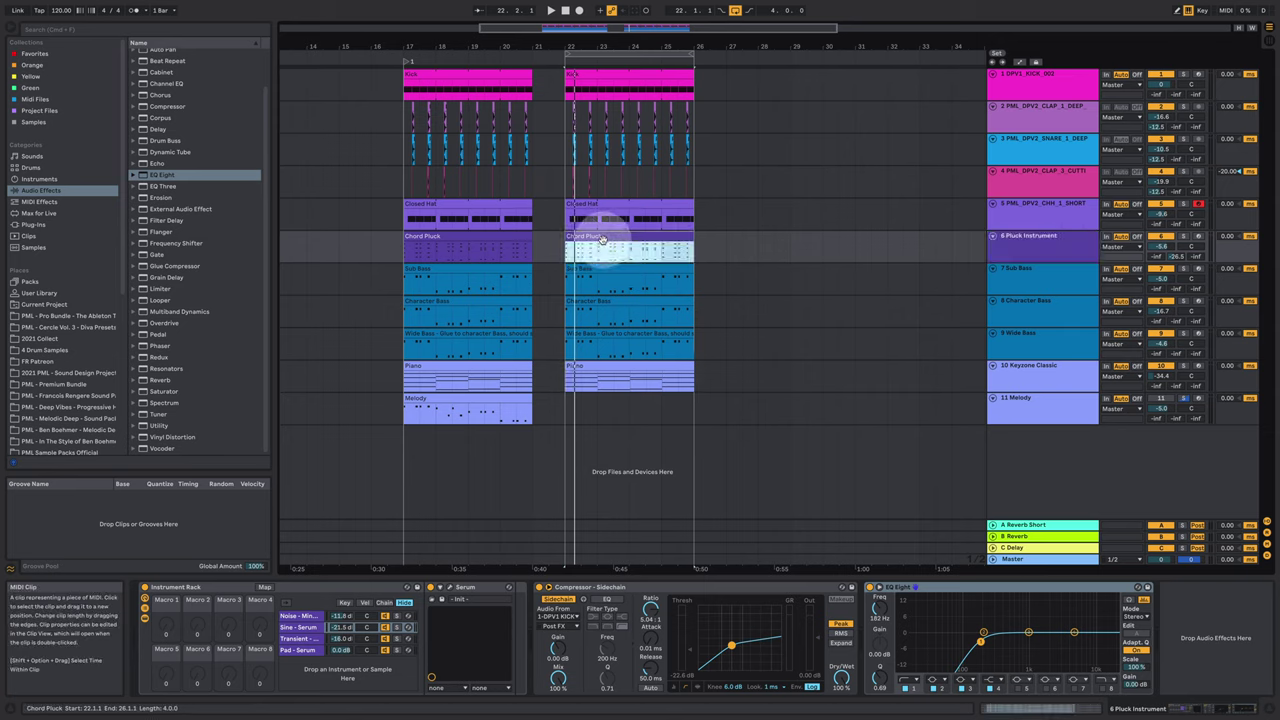
{"action": "left_click_drag", "start_coordinate": [602, 239], "coordinate": [610, 412]}
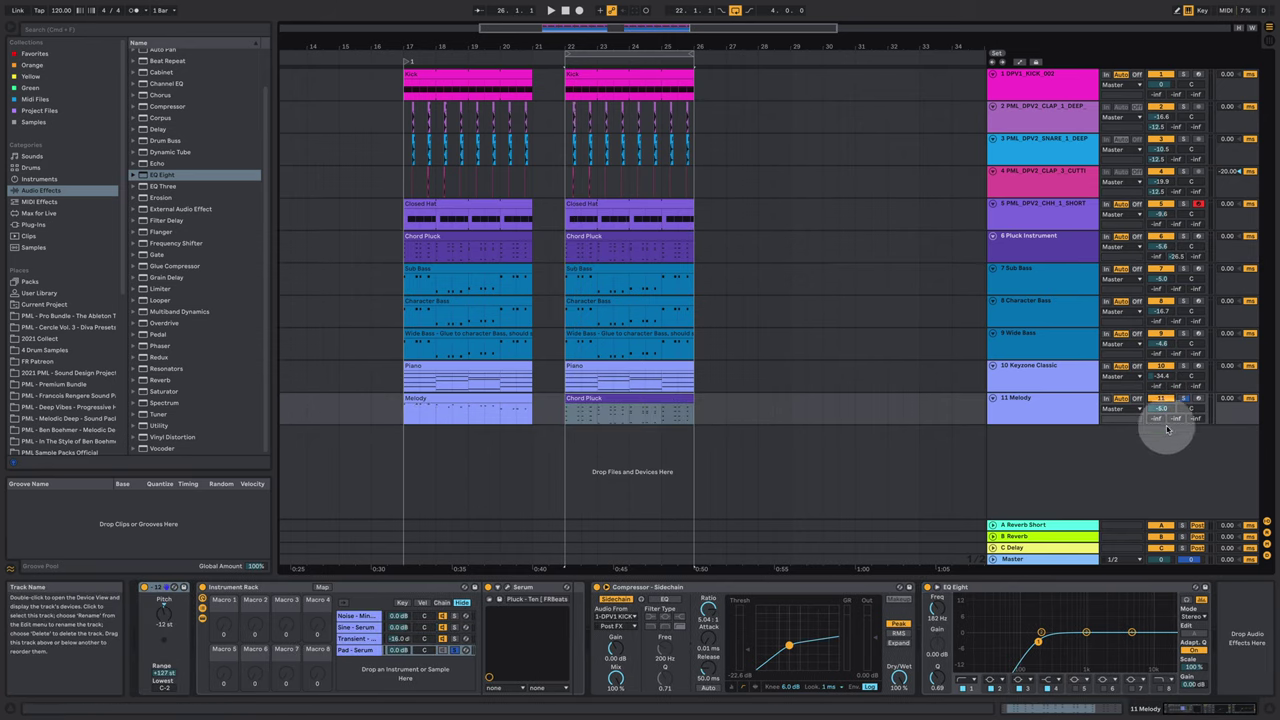
{"action": "key", "text": "space"}
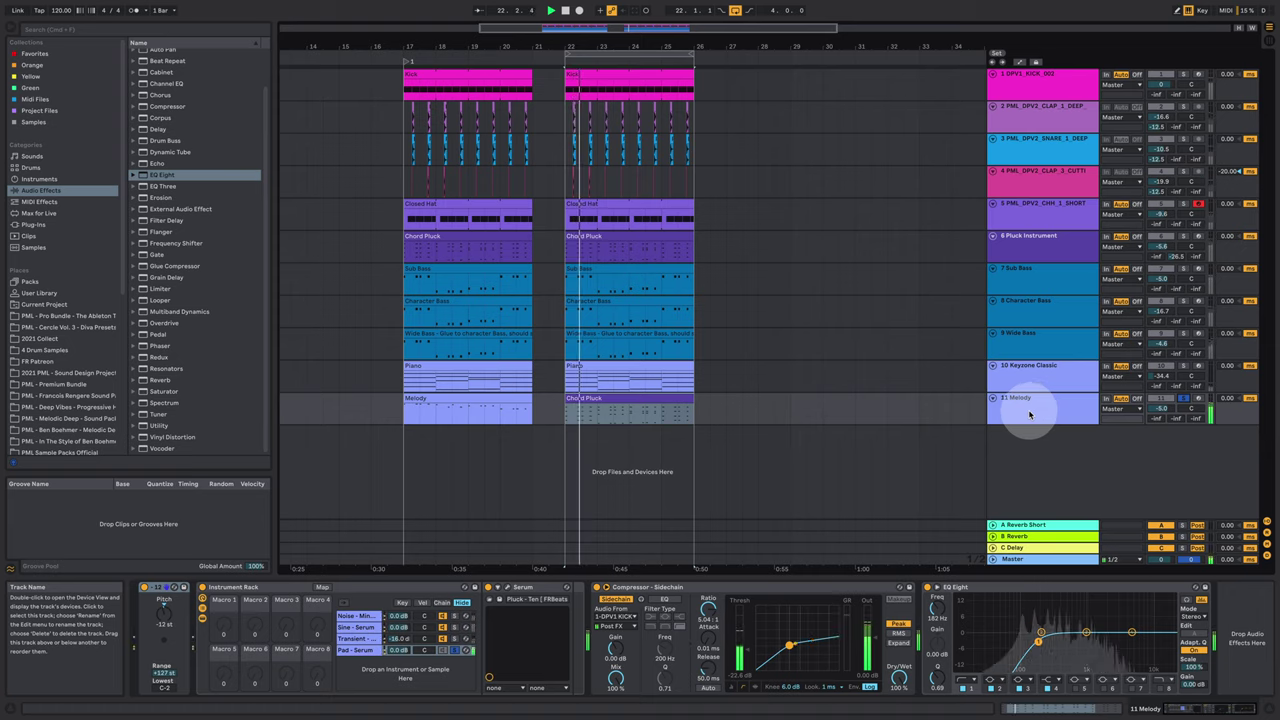
Delete every chord note below the top G row in the Melody clip
{"action": "left_click", "coordinate": [620, 405]}
{"action": "double_click", "coordinate": [620, 405]}
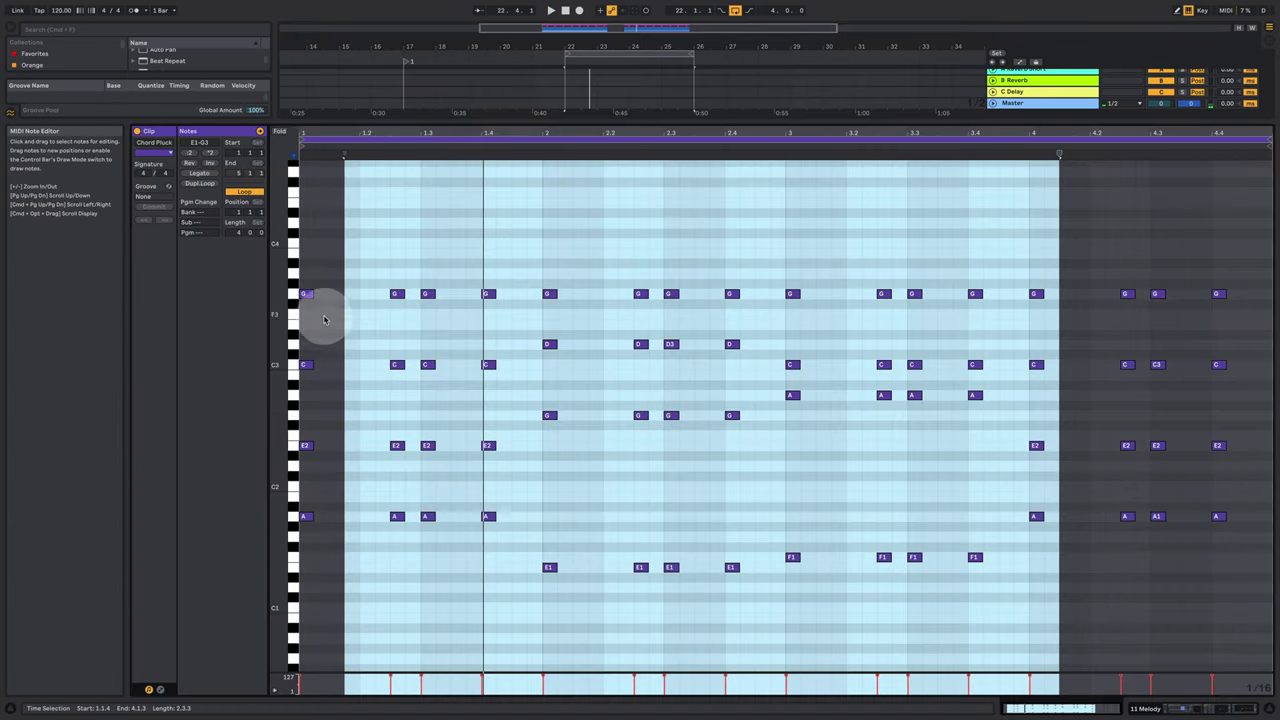
{"action": "left_click", "coordinate": [324, 319]}
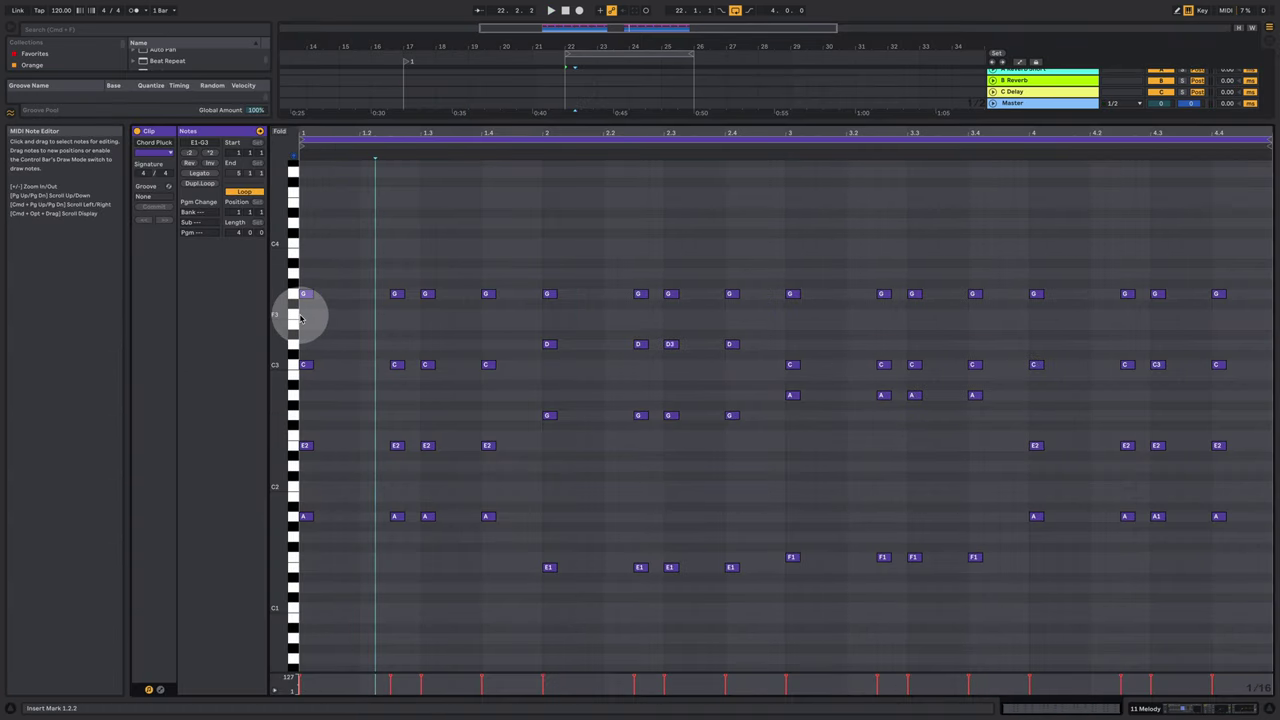
{"action": "left_click_drag", "start_coordinate": [300, 318], "coordinate": [1265, 690]}
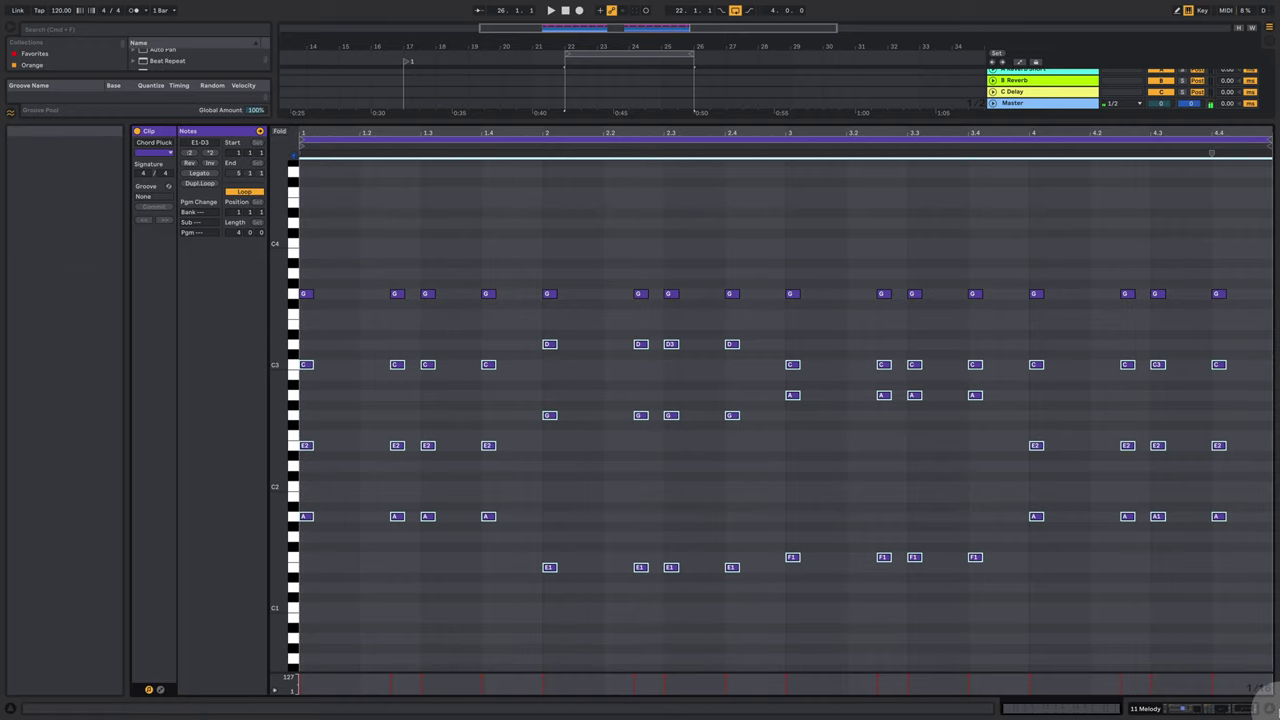
{"action": "key", "text": "Delete"}
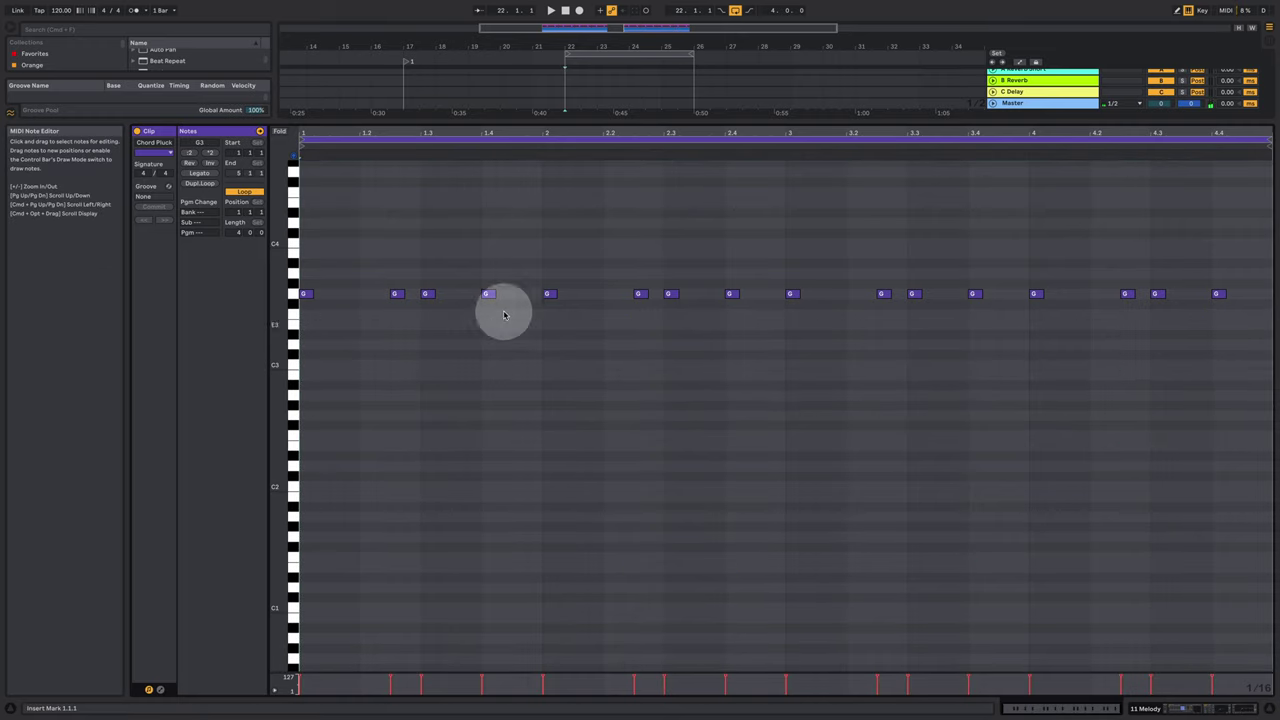
Raise the first four G3 notes to C4 and reshape bar 2 into alternating B3 and G3
{"action": "left_click_drag", "start_coordinate": [512, 315], "coordinate": [306, 293]}
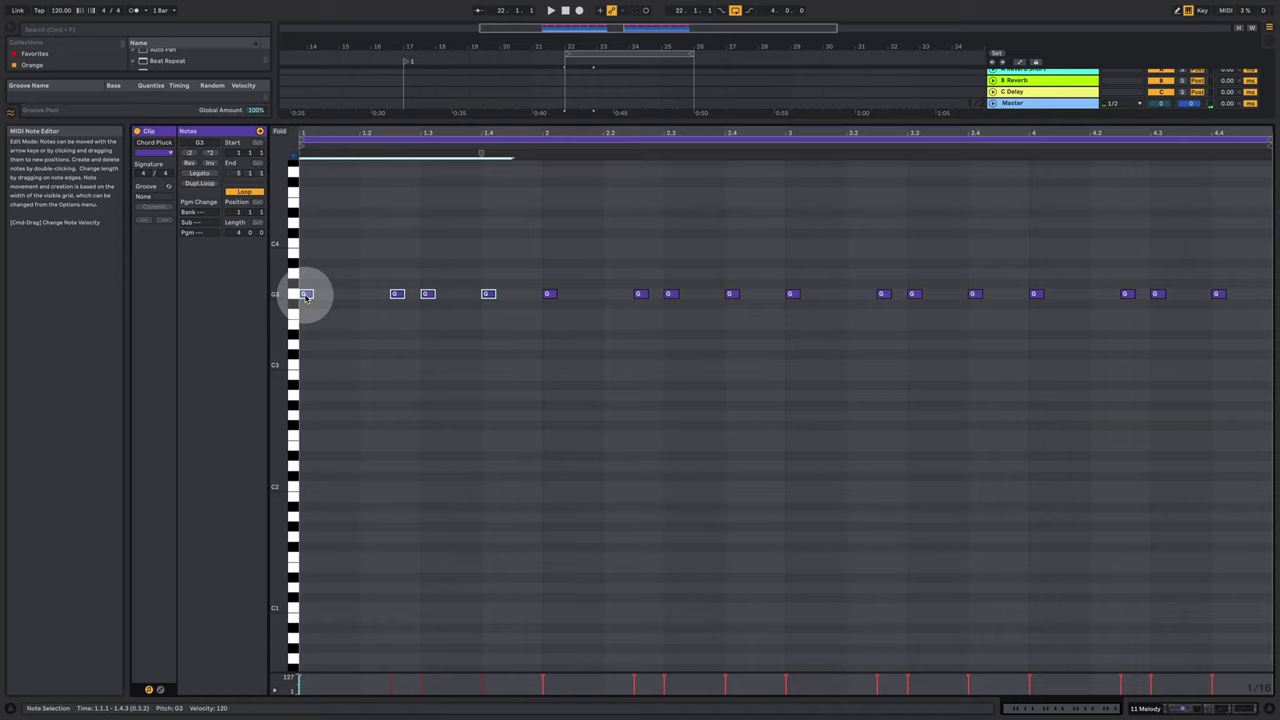
{"action": "left_click_drag", "start_coordinate": [306, 295], "coordinate": [368, 256]}
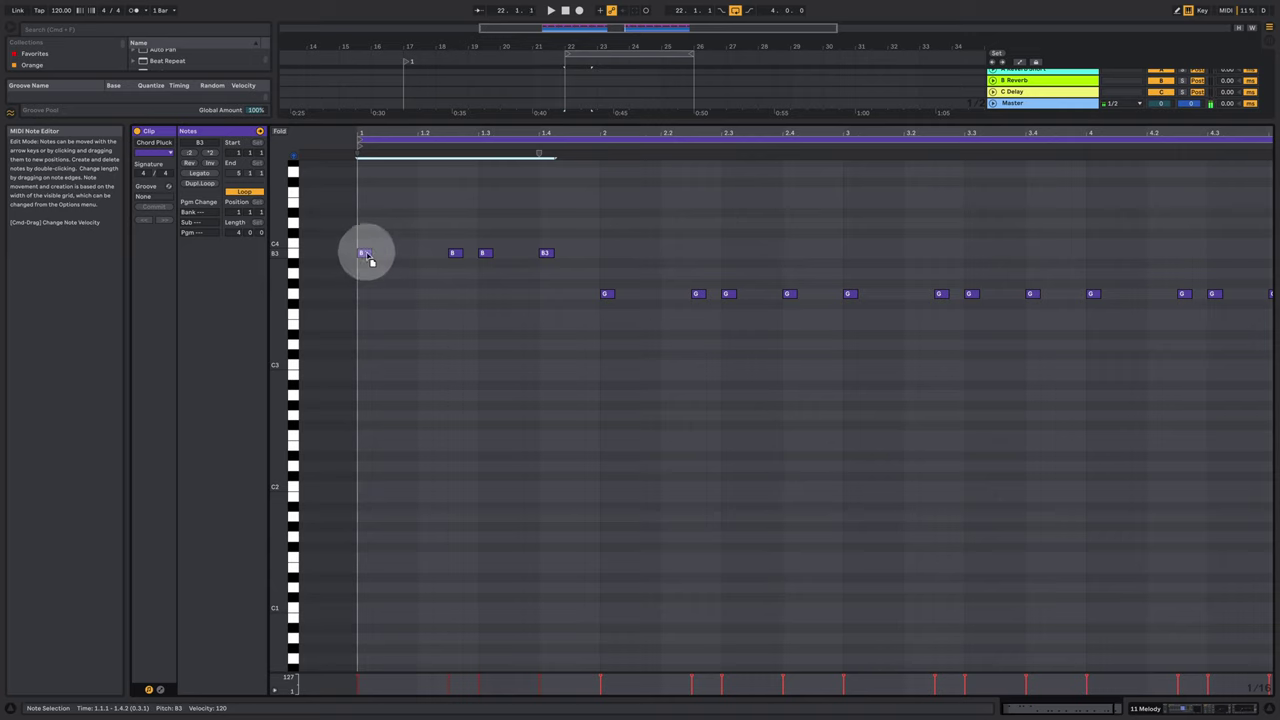
{"action": "key", "text": "space"}
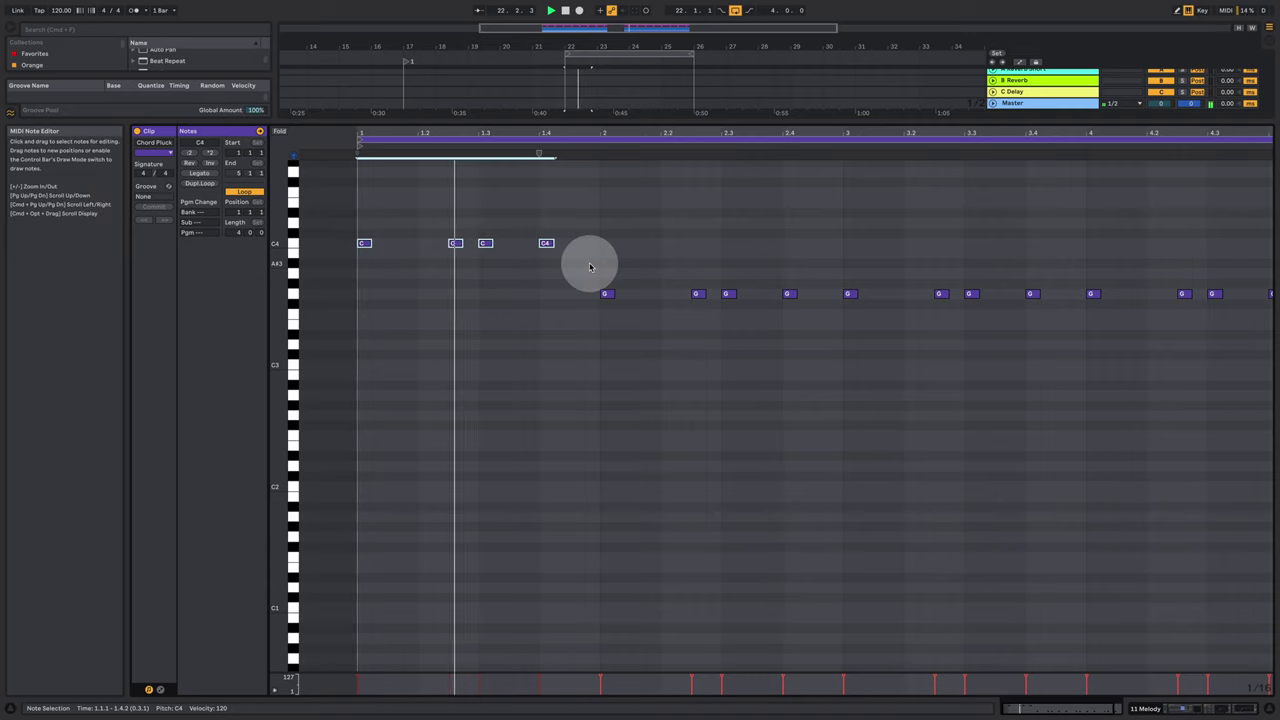
{"action": "left_click", "coordinate": [458, 247]}
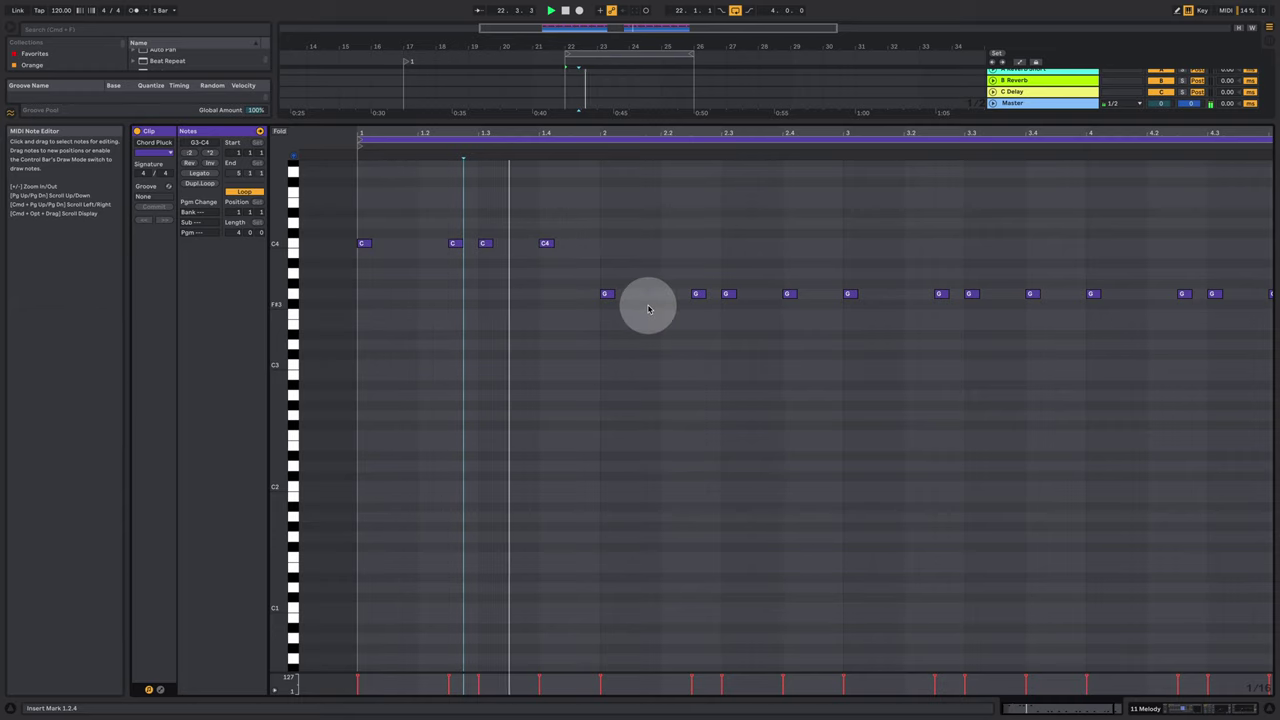
{"action": "left_click_drag", "start_coordinate": [589, 279], "coordinate": [794, 303]}
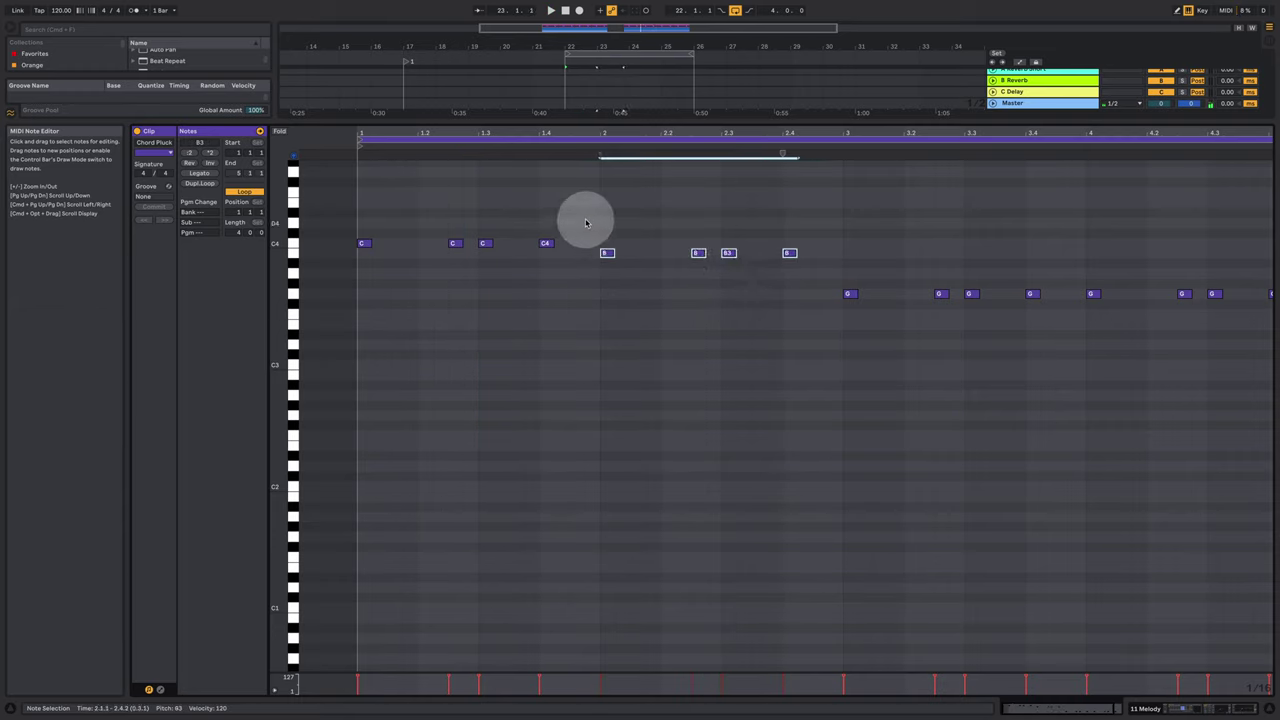
{"action": "left_click_drag", "start_coordinate": [586, 220], "coordinate": [663, 291]}
{"action": "left_click_drag", "start_coordinate": [791, 277], "coordinate": [695, 300]}
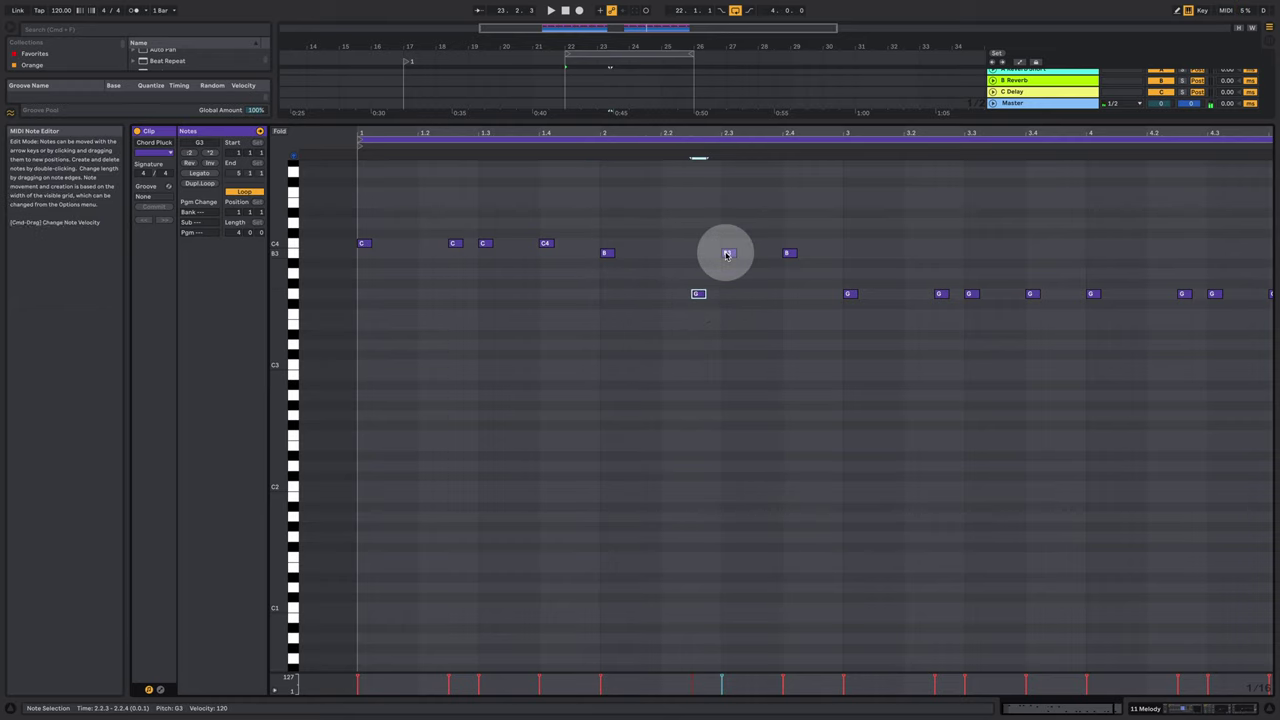
{"action": "left_click_drag", "start_coordinate": [789, 254], "coordinate": [795, 299]}
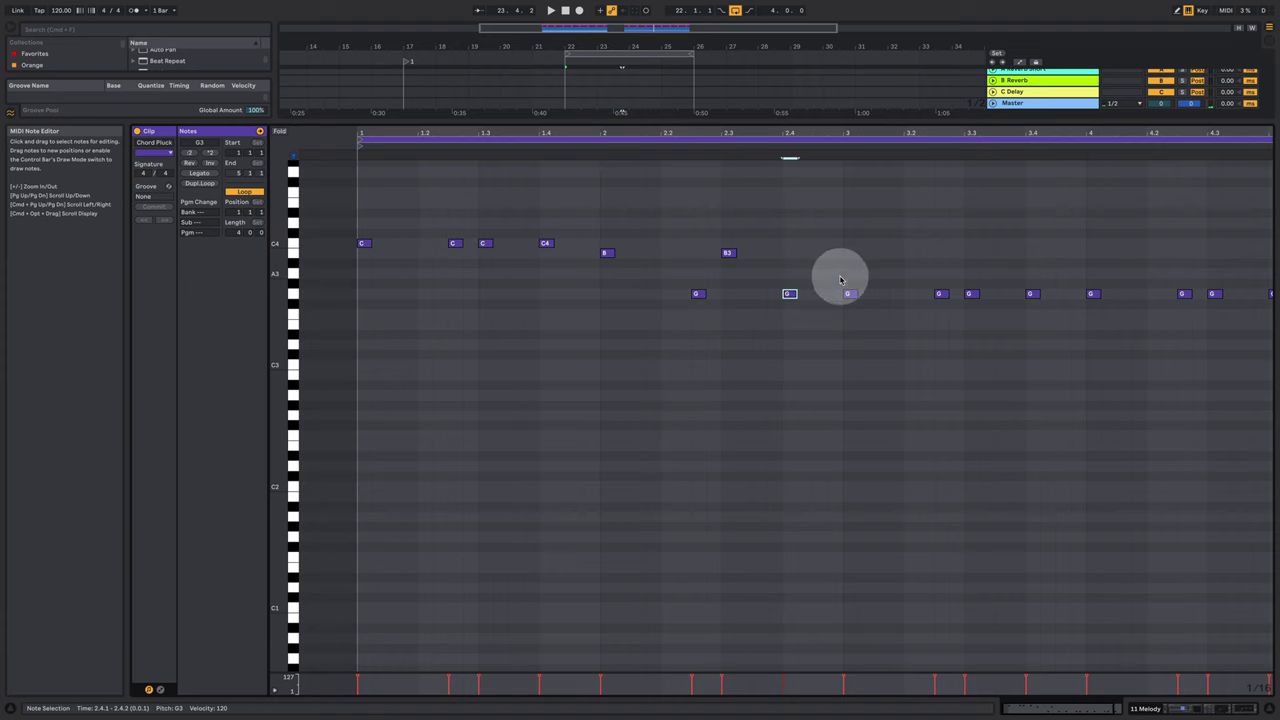
Open the Melody track's Serum editor, view the FX and OSC pages, then close it
{"action": "key", "text": "super+alt+l"}
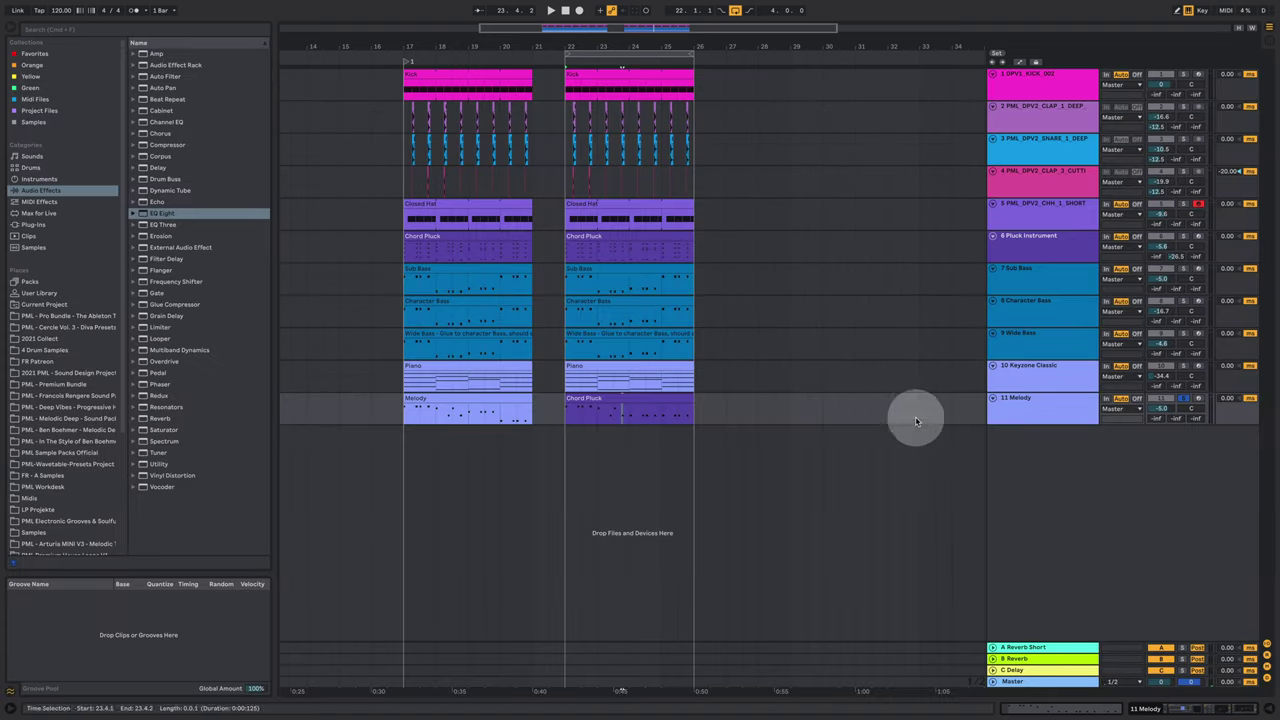
{"action": "double_click", "coordinate": [1060, 422]}
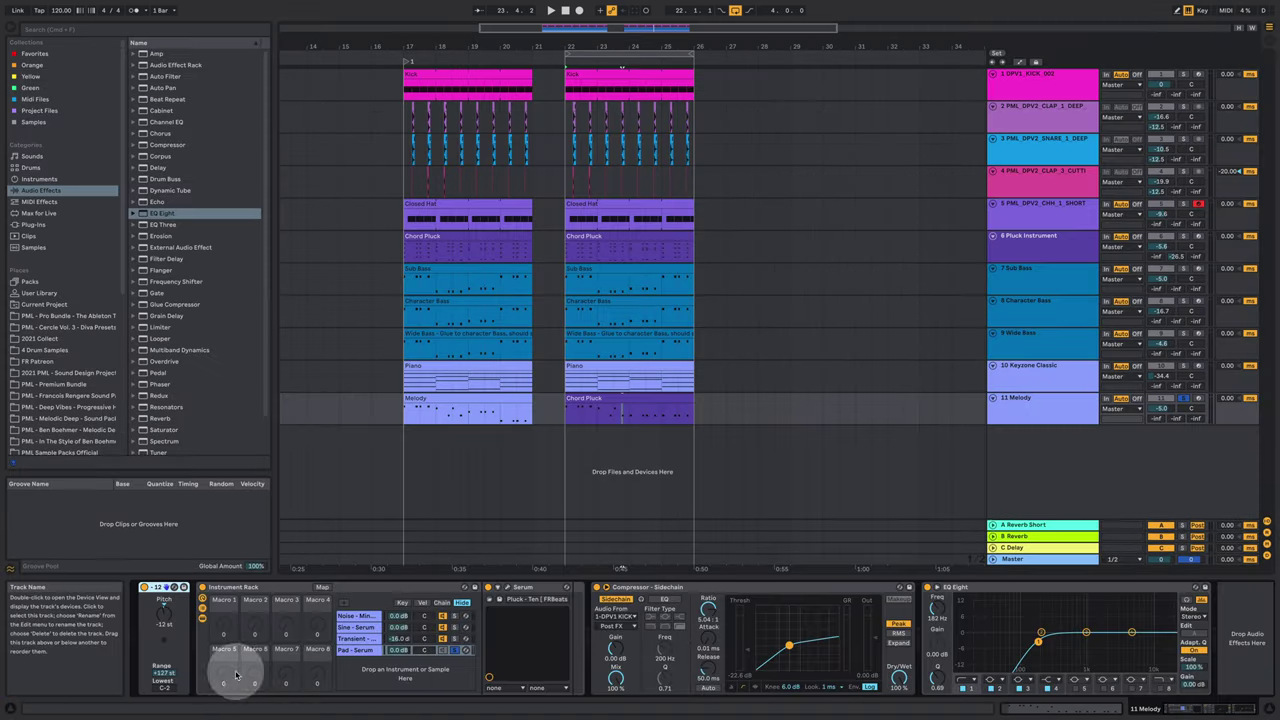
{"action": "left_click", "coordinate": [506, 587]}
{"action": "left_click", "coordinate": [443, 205]}
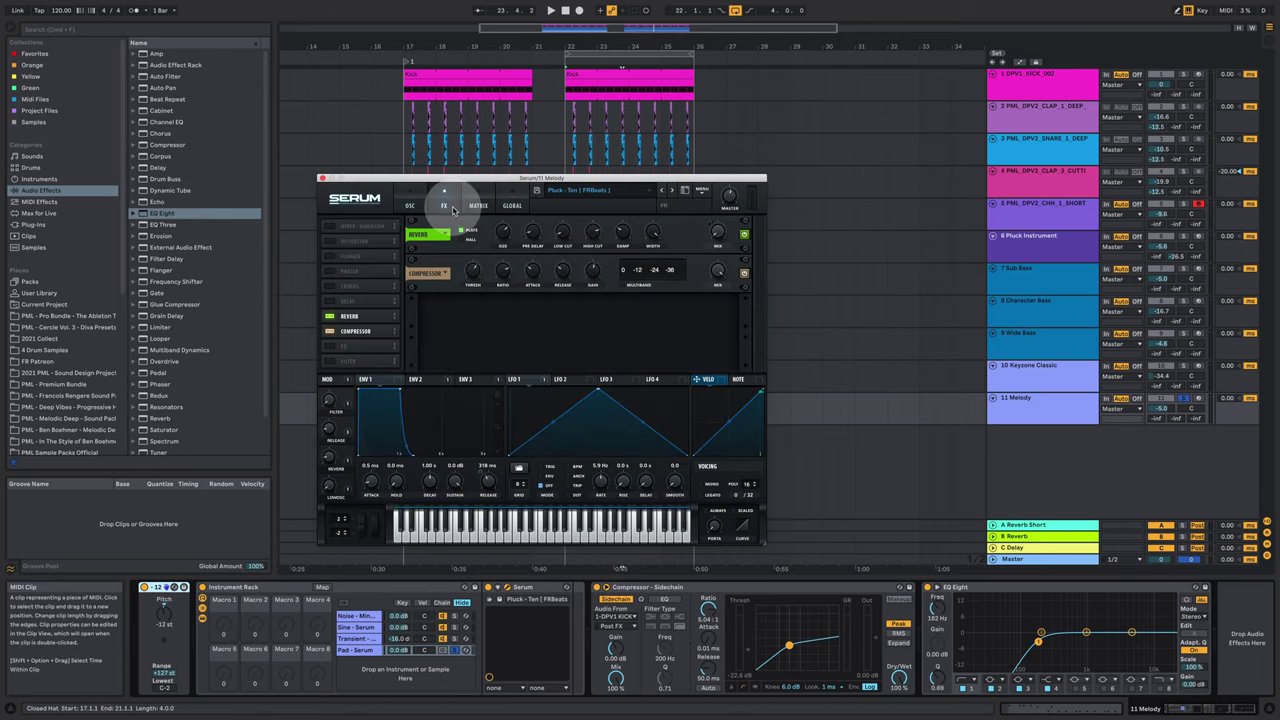
{"action": "left_click", "coordinate": [410, 204]}
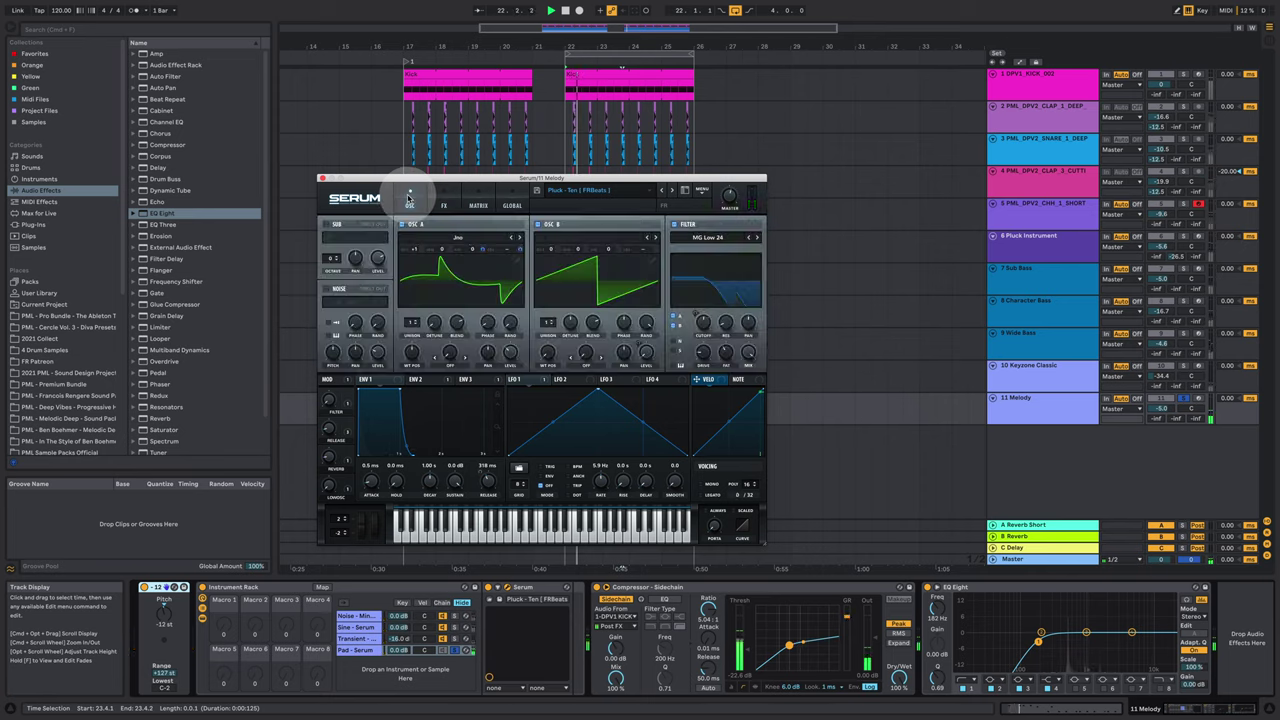
{"action": "left_click", "coordinate": [320, 180]}
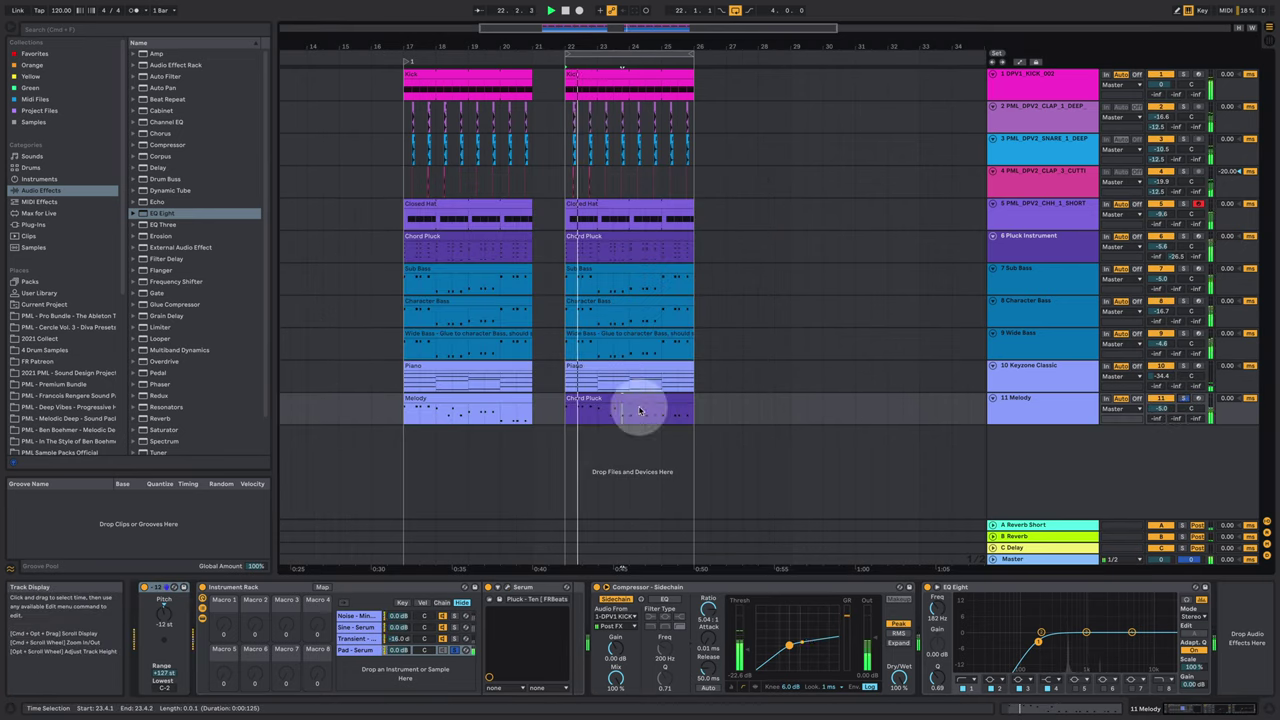
Raise the Melody track to -3.5 dB and lower the four bar-4 G notes to E3
{"action": "left_click_drag", "start_coordinate": [1162, 408], "coordinate": [1162, 400]}
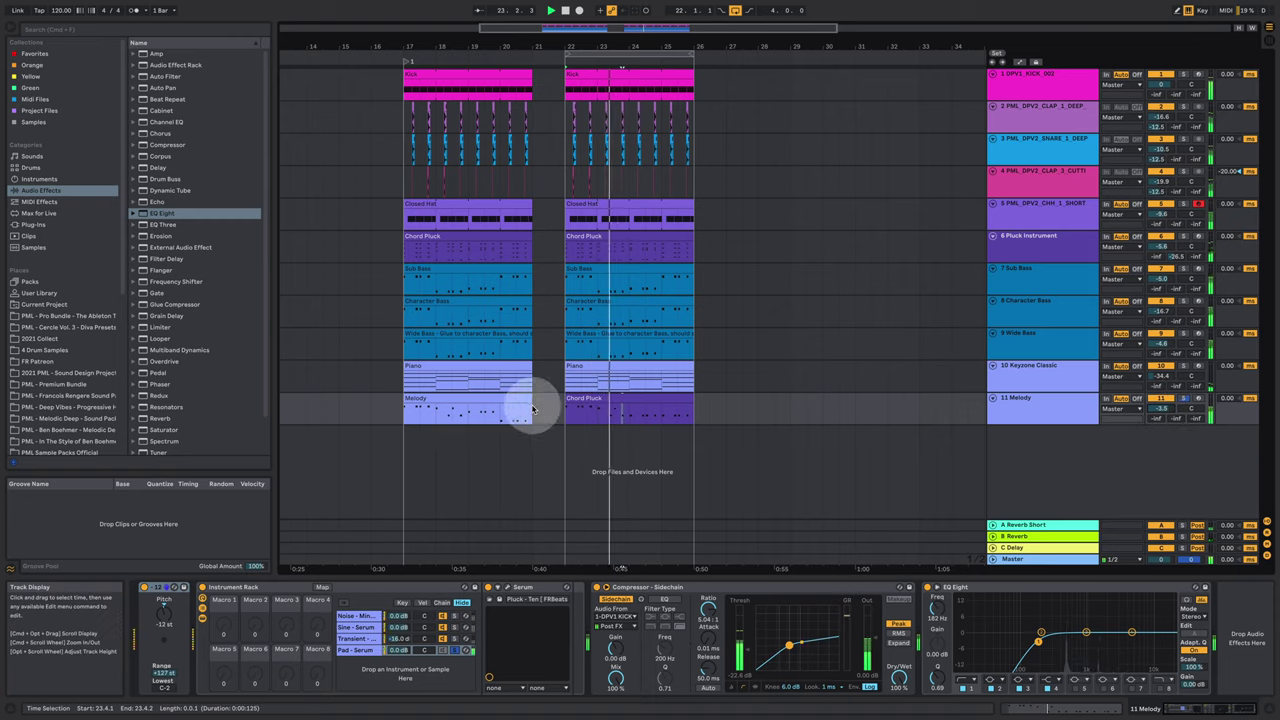
{"action": "double_click", "coordinate": [634, 400]}
{"action": "left_click_drag", "start_coordinate": [824, 262], "coordinate": [1057, 341]}
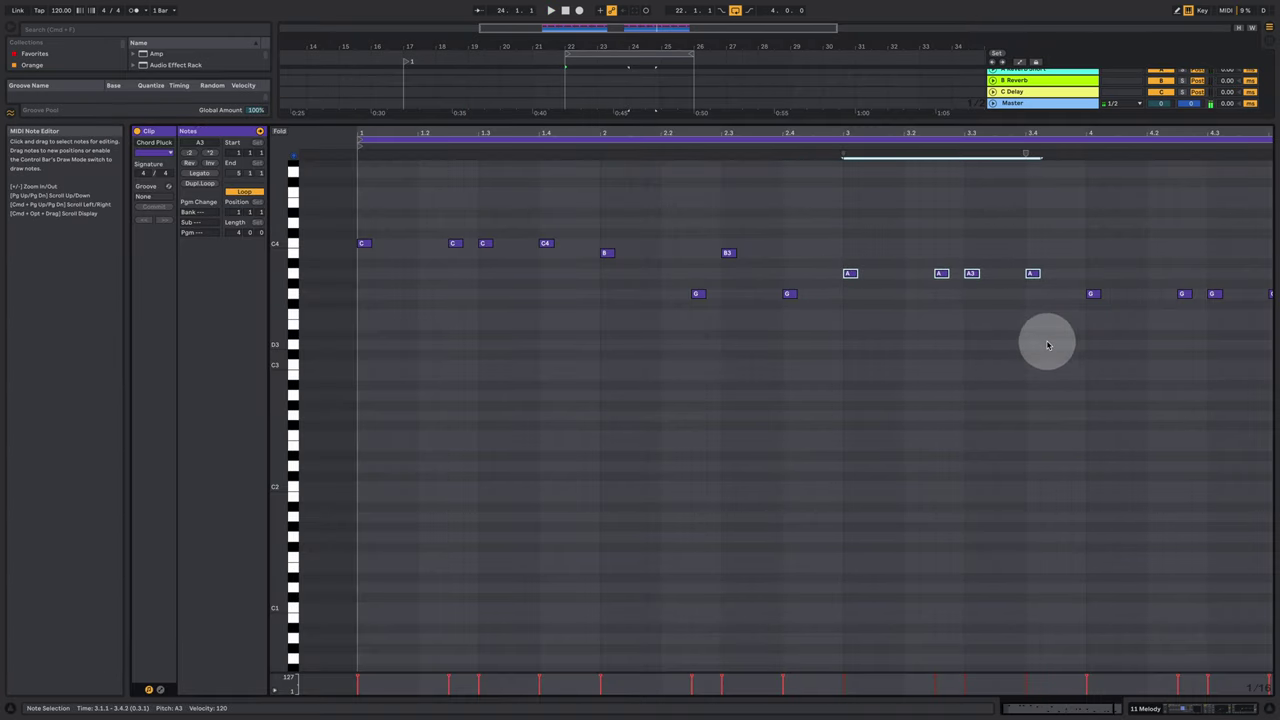
{"action": "left_click", "coordinate": [1034, 289]}
{"action": "left_click", "coordinate": [1071, 300]}
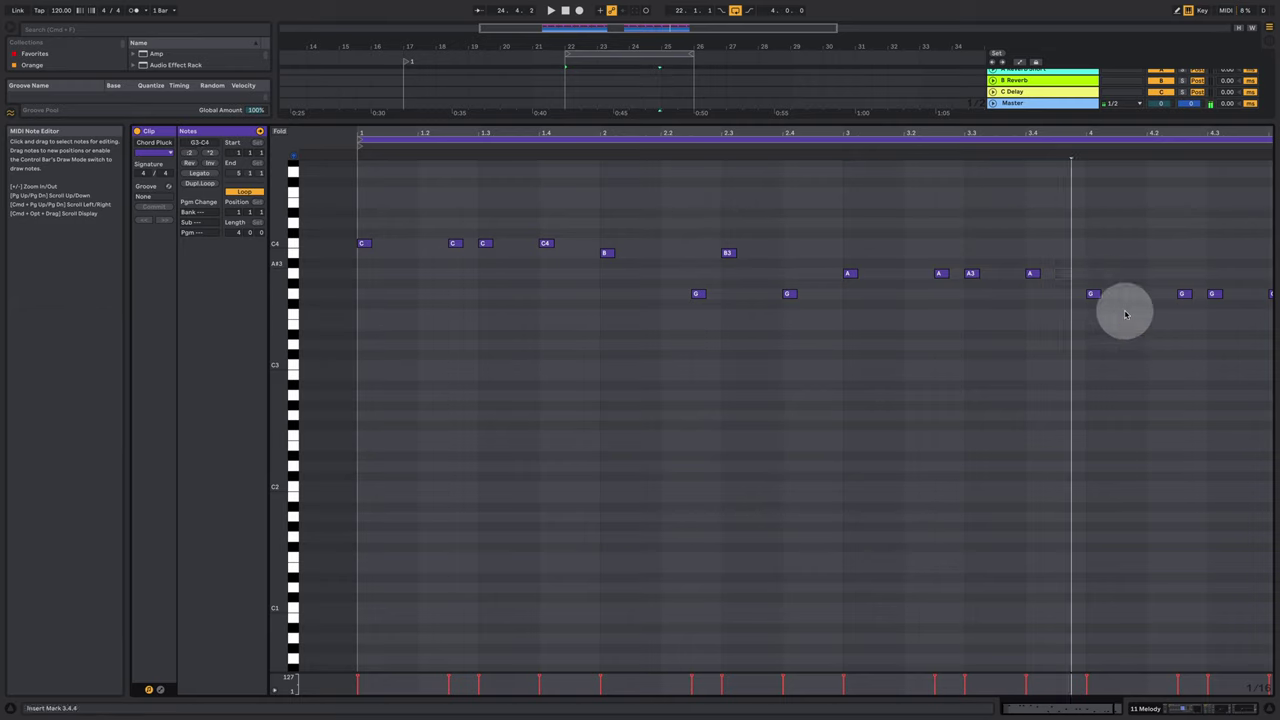
{"action": "left_click_drag", "start_coordinate": [1125, 314], "coordinate": [1257, 388]}
{"action": "left_click_drag", "start_coordinate": [1023, 133], "coordinate": [978, 133]}
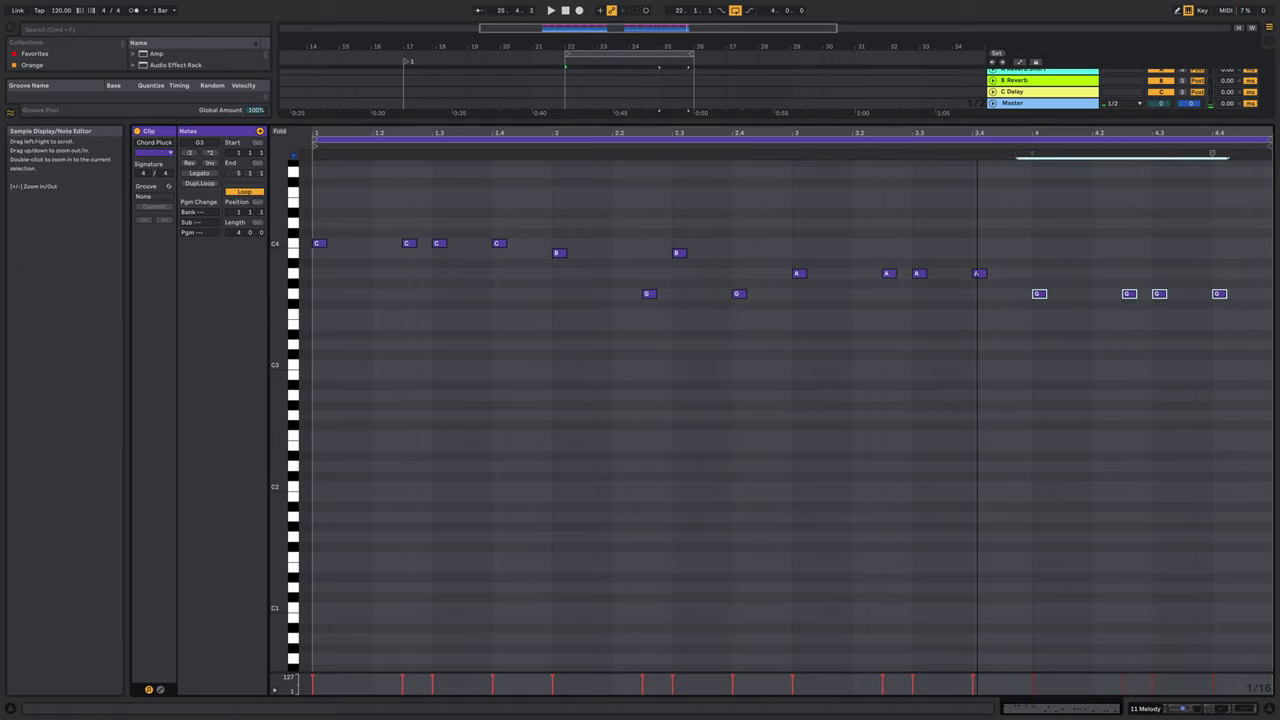
{"action": "left_click_drag", "start_coordinate": [1023, 274], "coordinate": [1265, 385]}
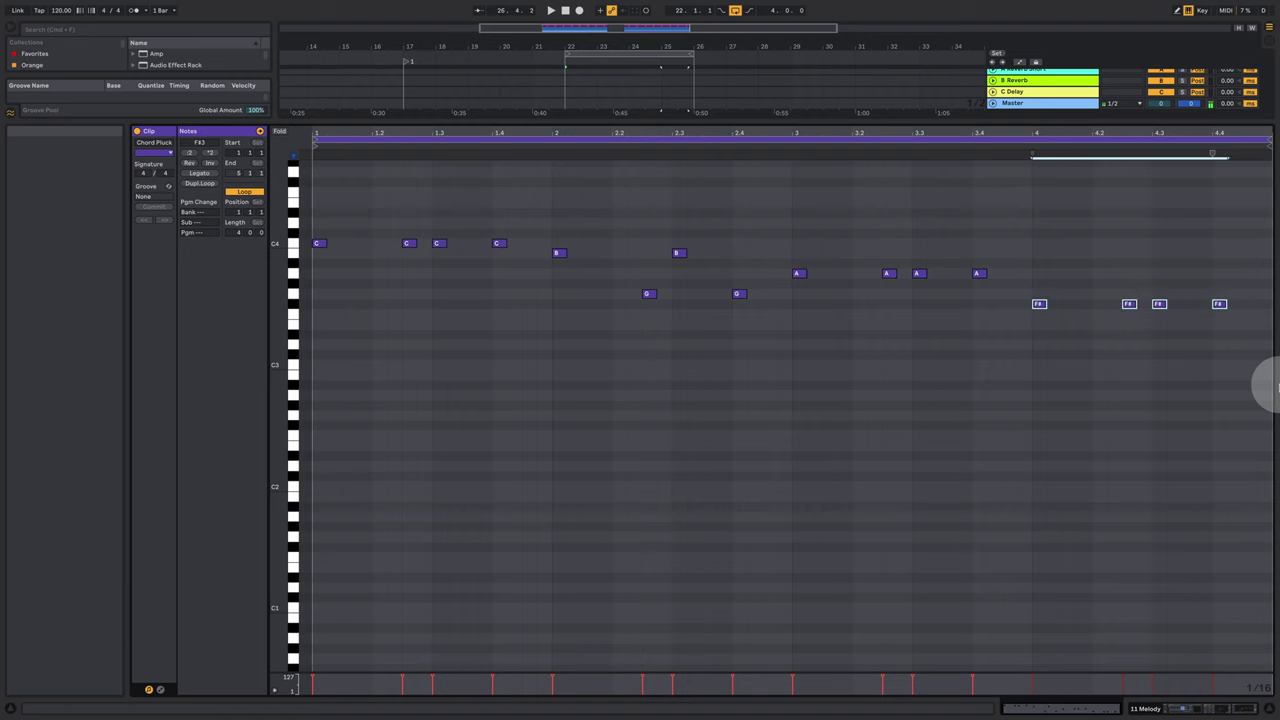
{"action": "key", "text": "space"}
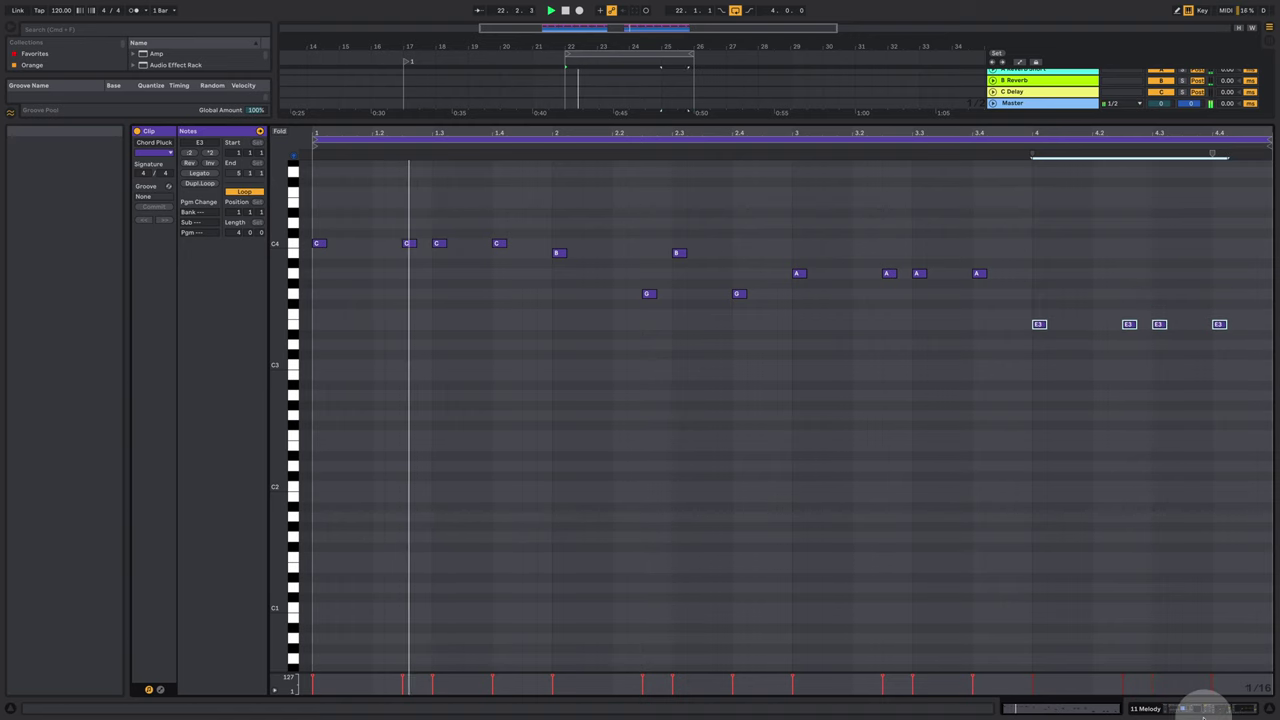
{"action": "key", "text": "shift+Tab"}
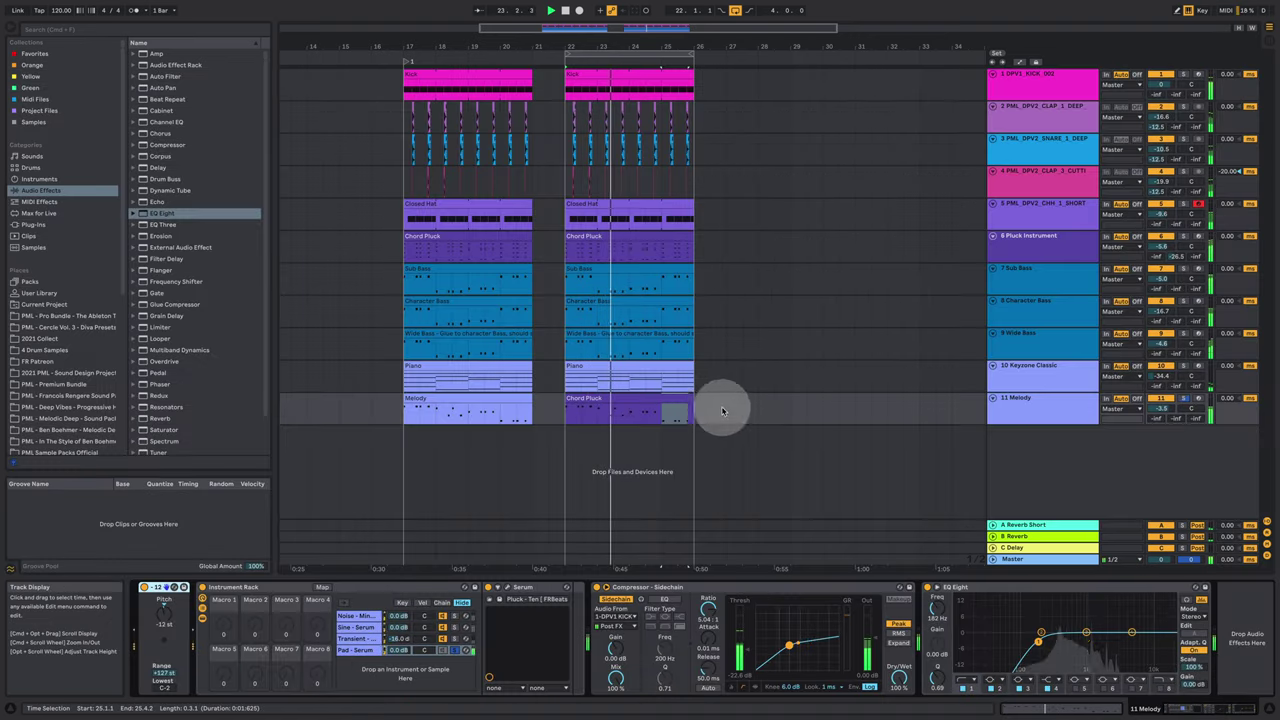
Add a D3 note in bar 4, moving it to 4.3.4 and the last E3 to 4.4.3
{"action": "left_click", "coordinate": [661, 396]}
{"action": "double_click", "coordinate": [661, 396]}
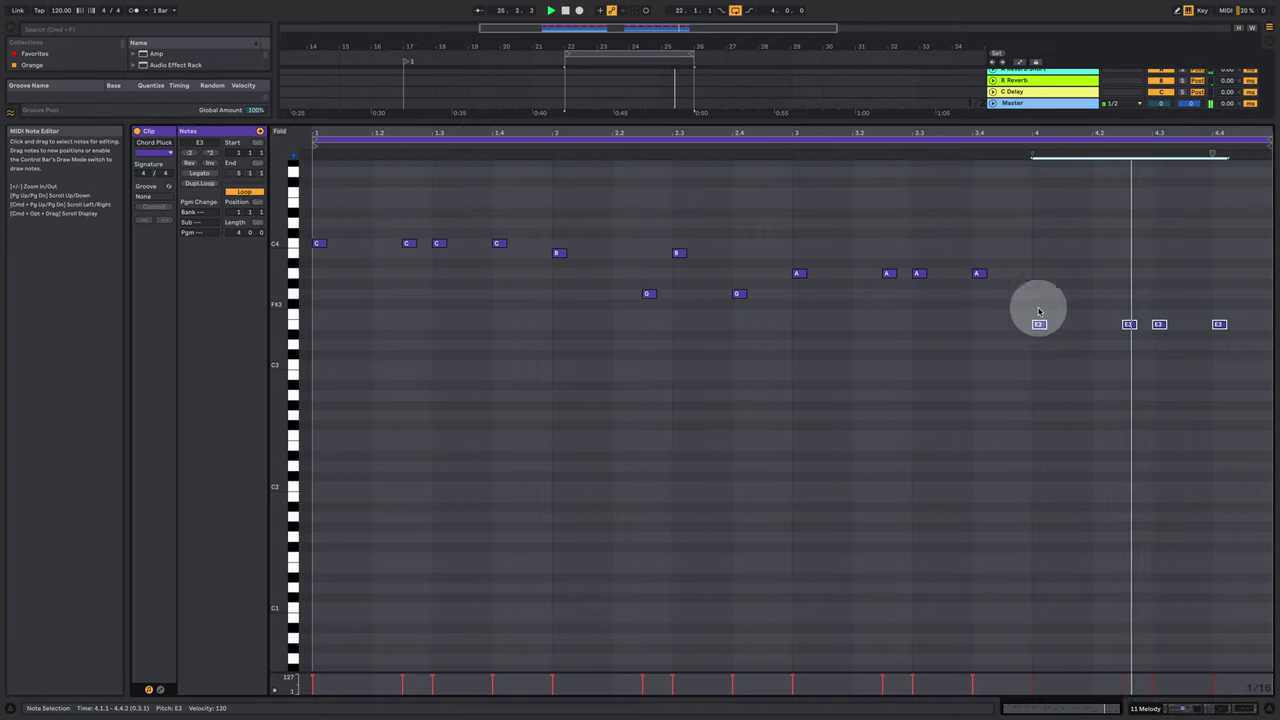
{"action": "left_click", "coordinate": [1212, 346]}
{"action": "key", "text": "Left"}
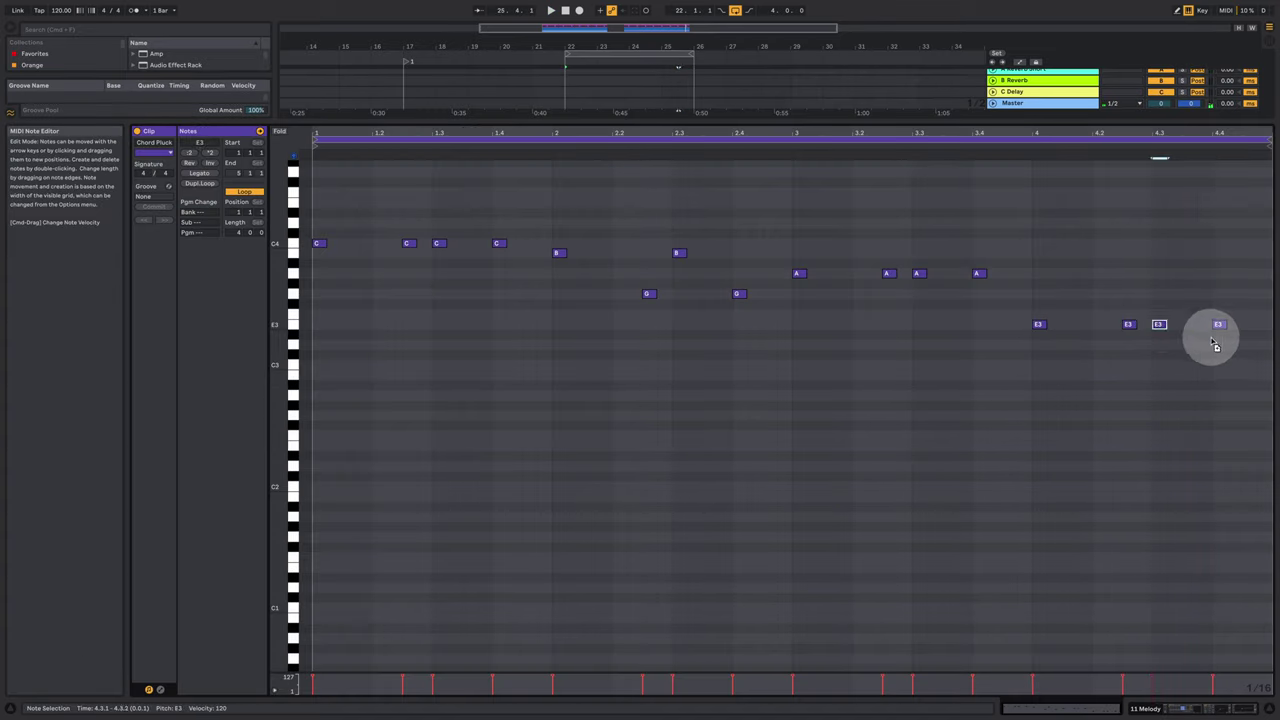
{"action": "left_click", "coordinate": [1030, 143]}
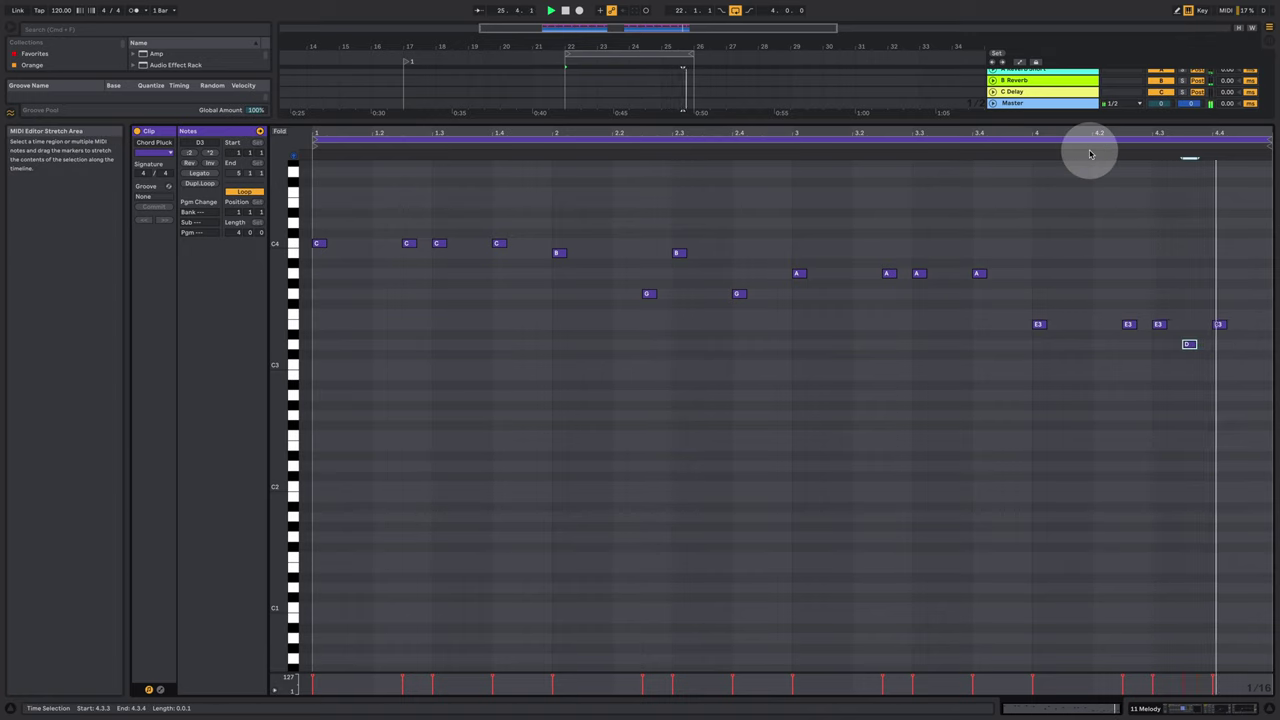
{"action": "left_click", "coordinate": [1187, 337]}
{"action": "left_click_drag", "start_coordinate": [1189, 344], "coordinate": [1205, 345]}
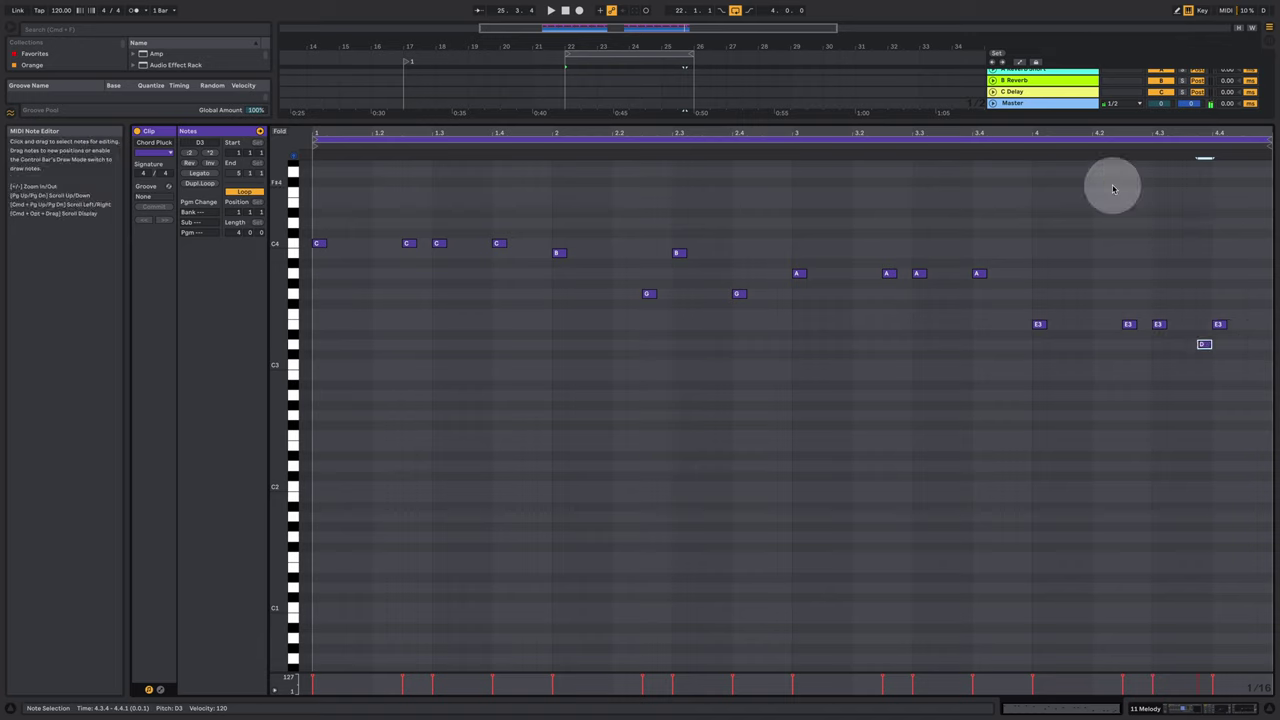
{"action": "left_click", "coordinate": [1023, 153]}
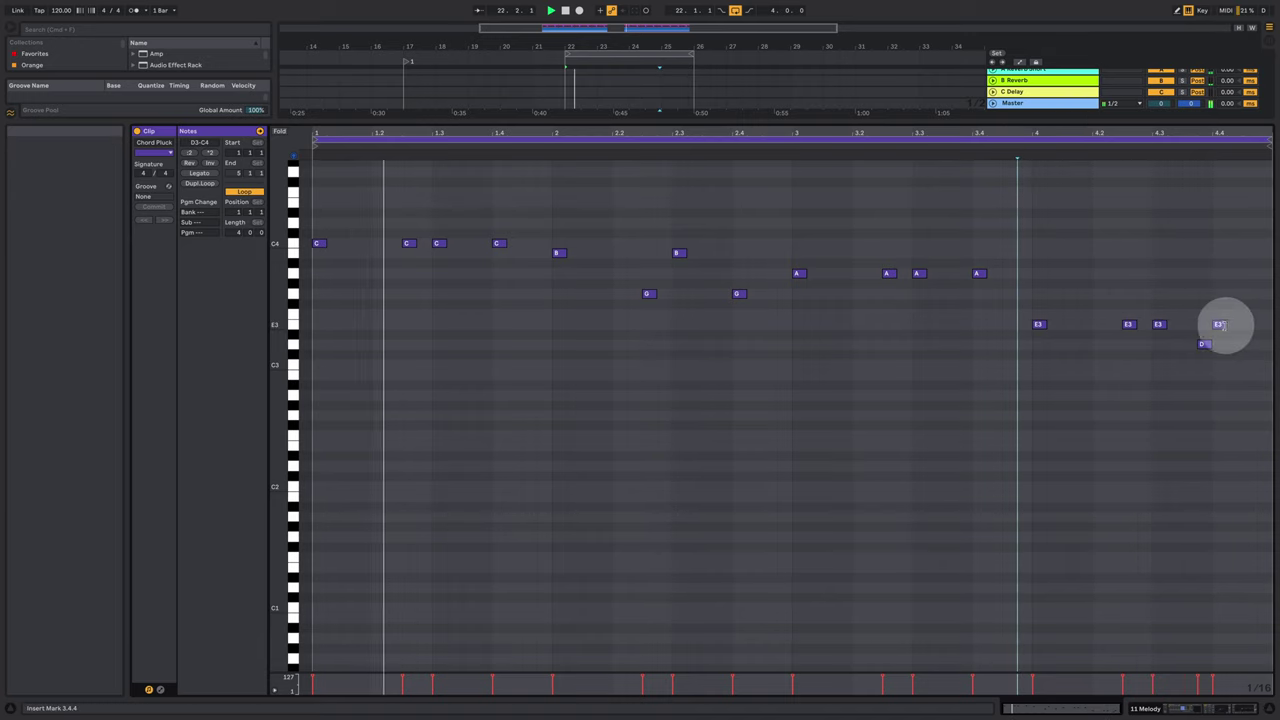
{"action": "left_click_drag", "start_coordinate": [1223, 327], "coordinate": [1252, 335]}
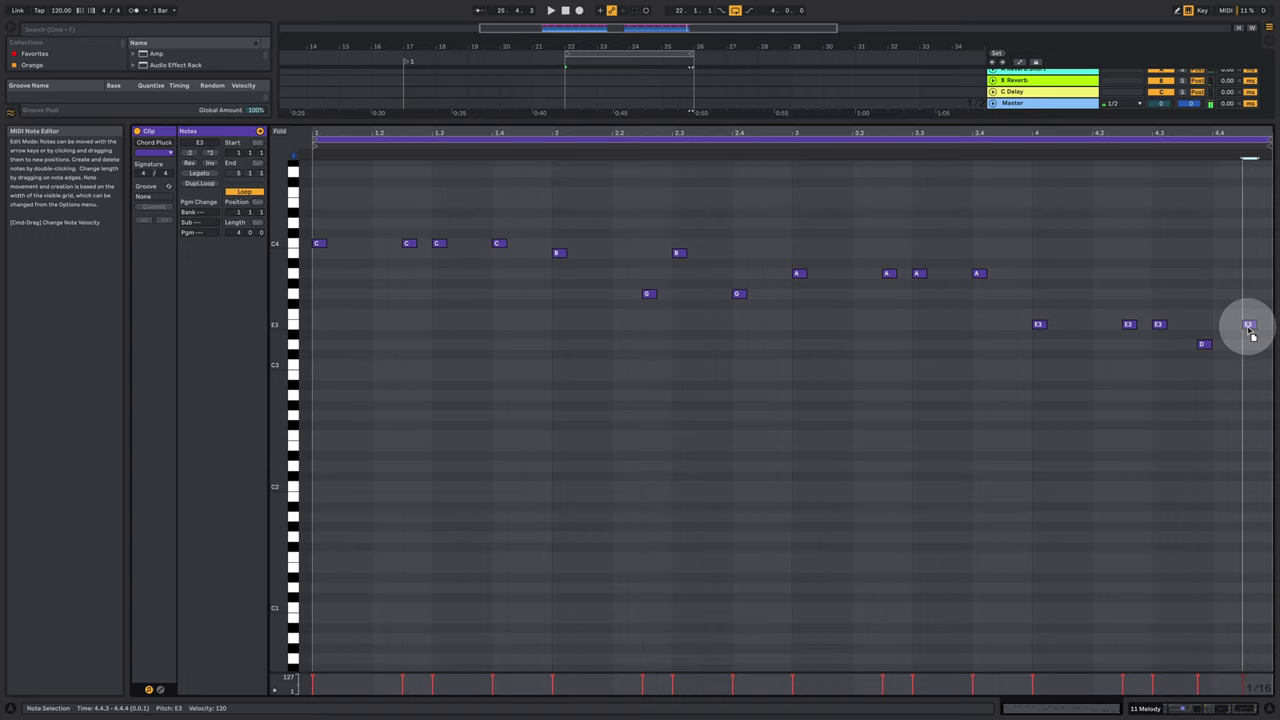
{"action": "left_click", "coordinate": [1048, 148]}
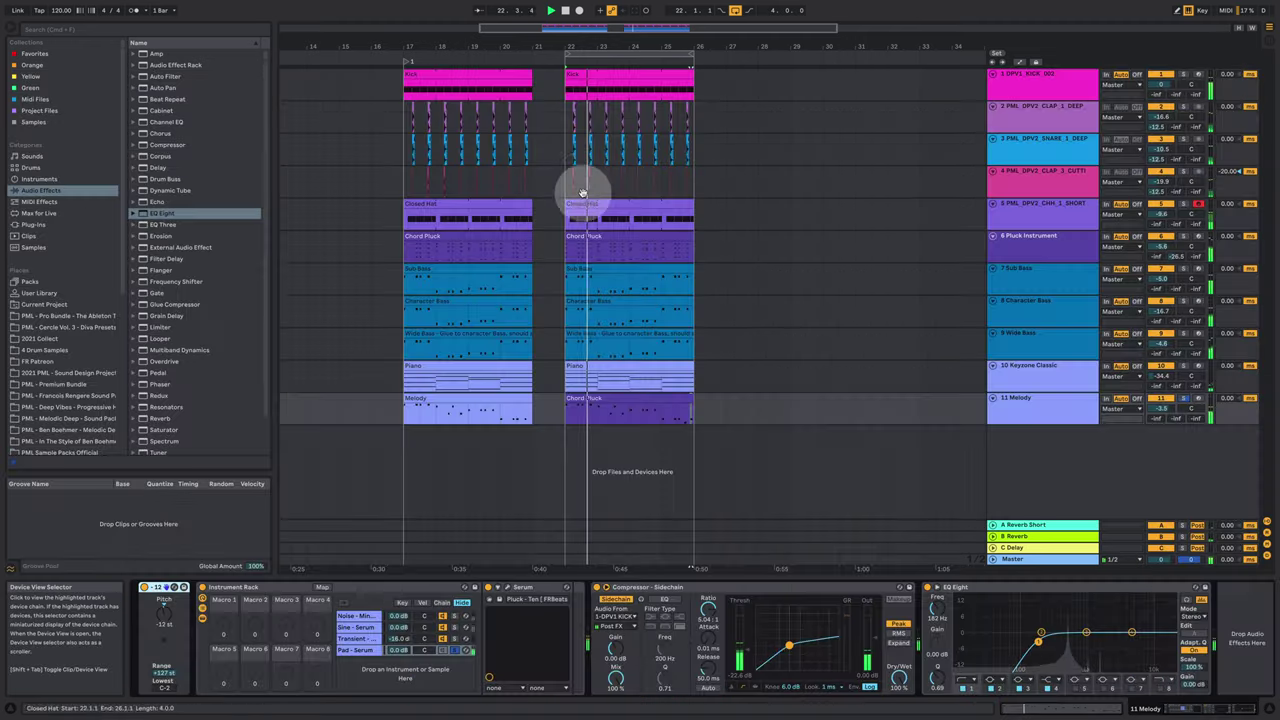
In the Melody Serum, raise the filter cutoff and adjust OSC A and B unison detune
{"action": "left_click", "coordinate": [1226, 708]}
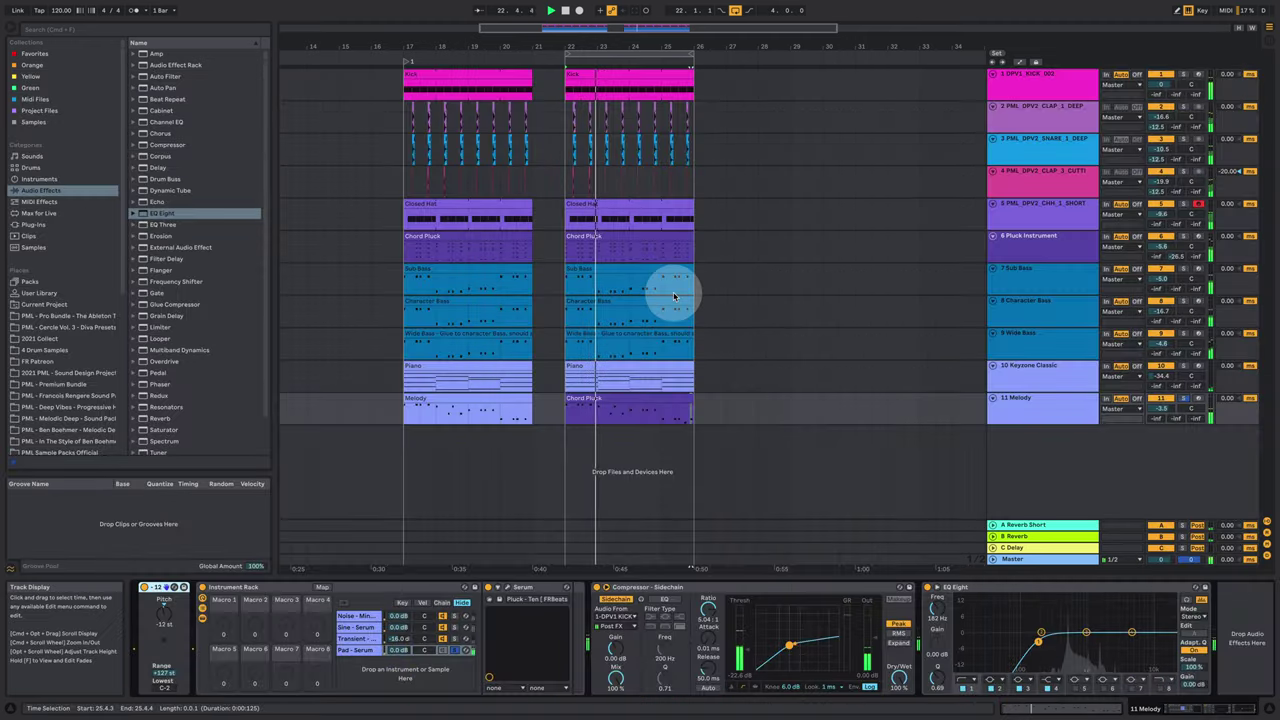
{"action": "left_click", "coordinate": [611, 398]}
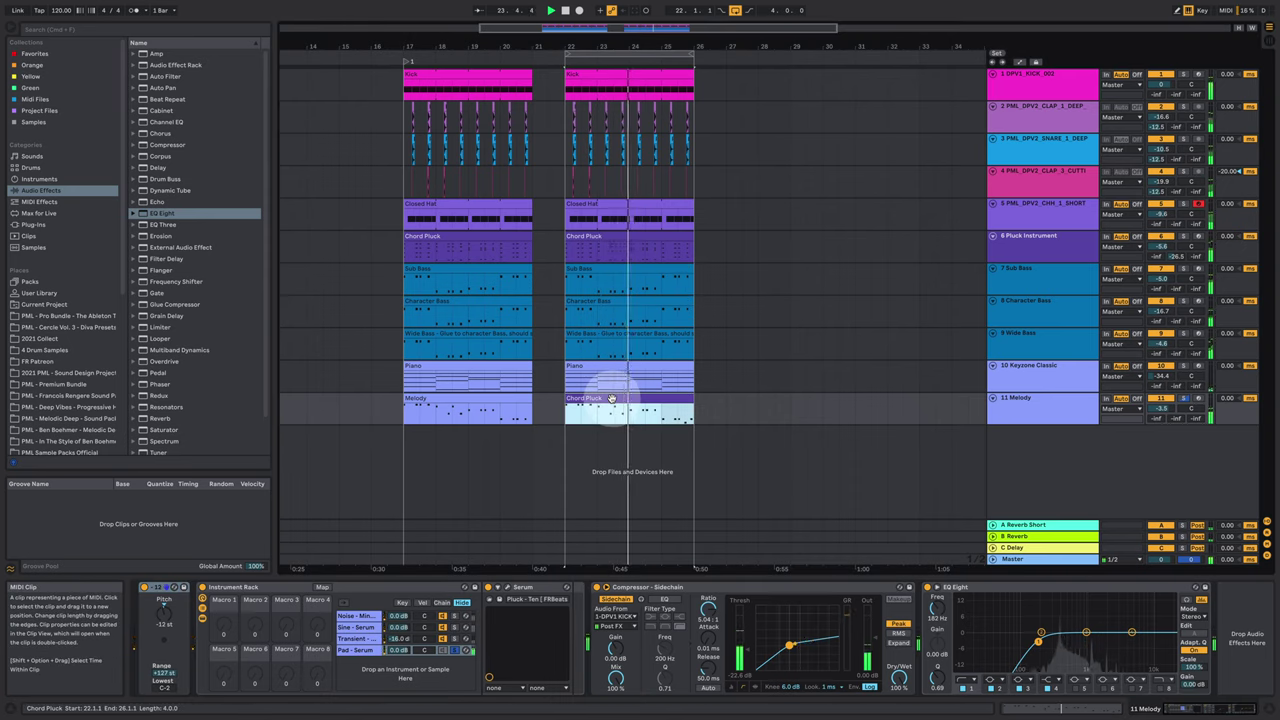
{"action": "left_click", "coordinate": [509, 590]}
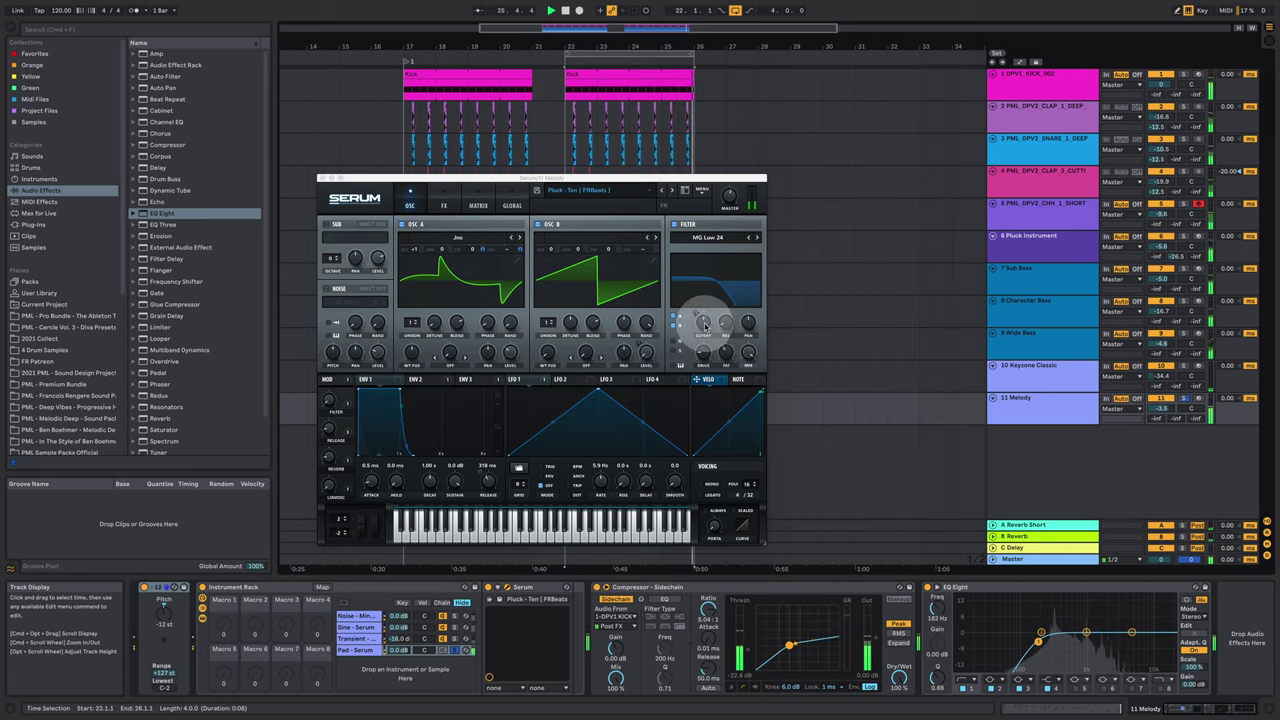
{"action": "left_click_drag", "start_coordinate": [704, 323], "coordinate": [708, 318]}
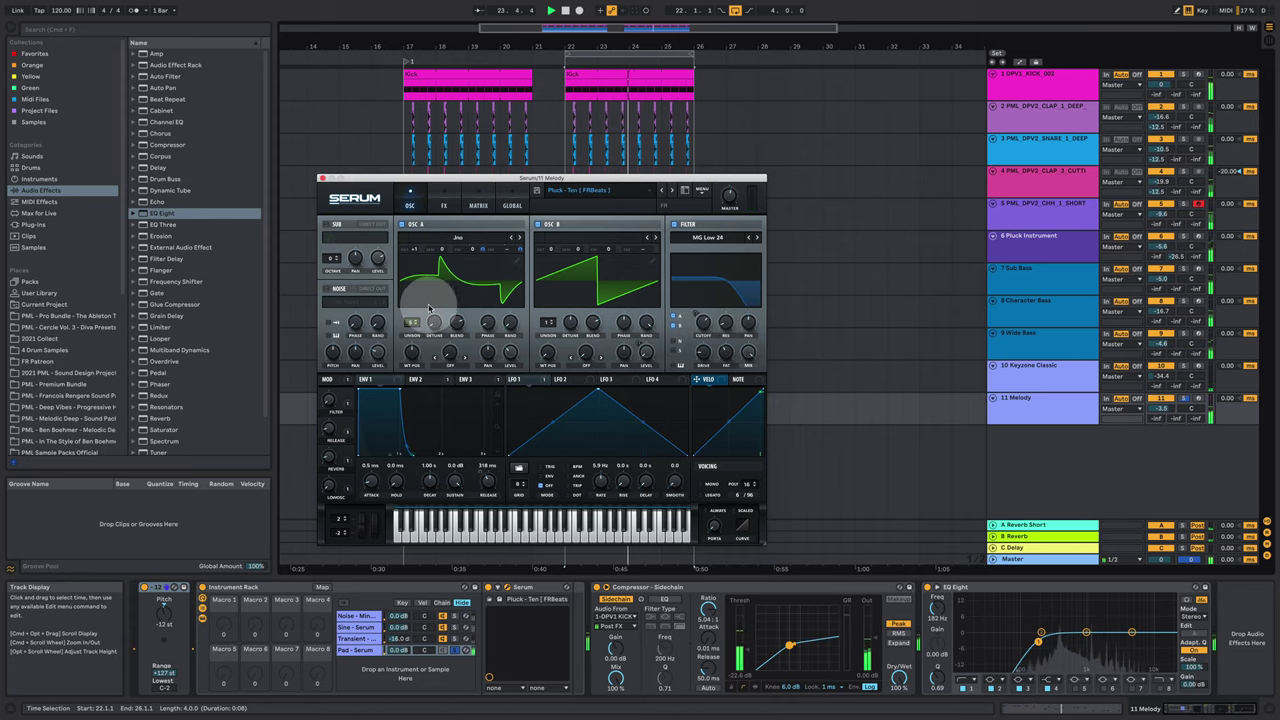
{"action": "mouse_move", "coordinate": [434, 328]}
{"action": "left_mouse_down"}
{"action": "mouse_move", "coordinate": [441, 293]}
{"action": "mouse_move", "coordinate": [440, 312]}
{"action": "left_mouse_up"}
{"action": "left_click_drag", "start_coordinate": [548, 321], "coordinate": [551, 286]}
{"action": "left_click_drag", "start_coordinate": [570, 330], "coordinate": [586, 329]}
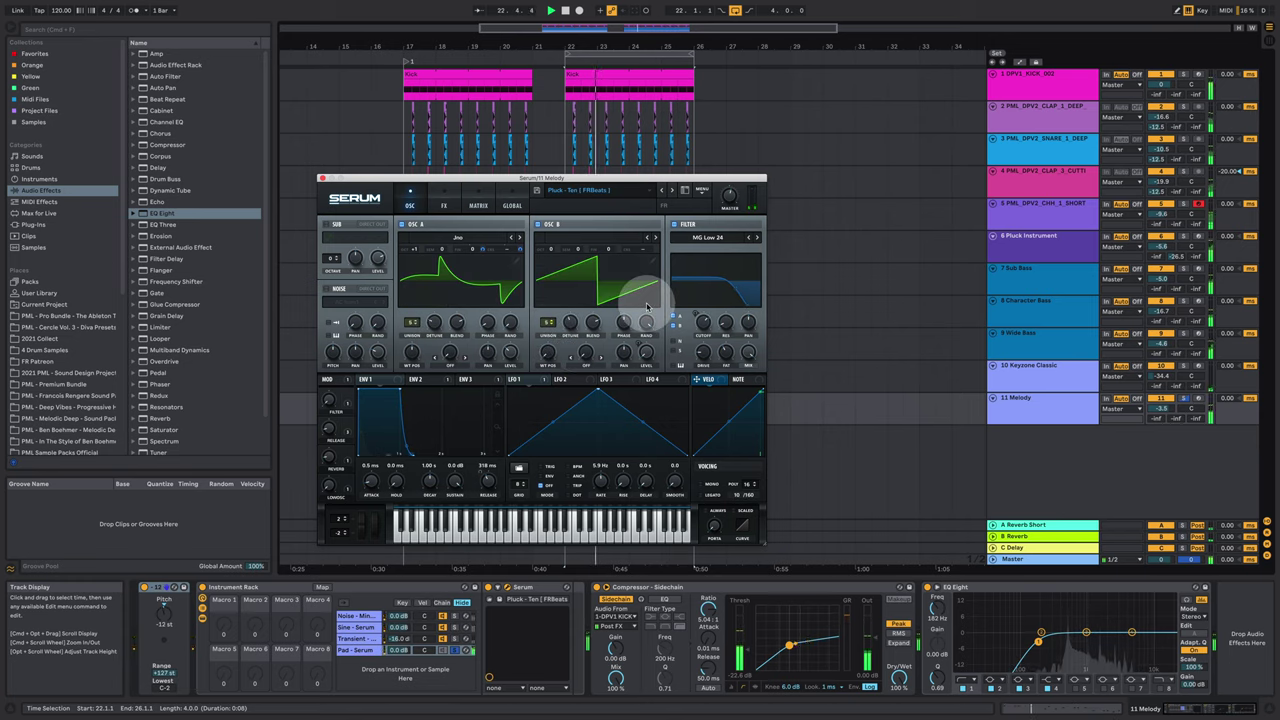
Compare Serum's FX and OSC pages, then close the Serum window
{"action": "left_click", "coordinate": [444, 205]}
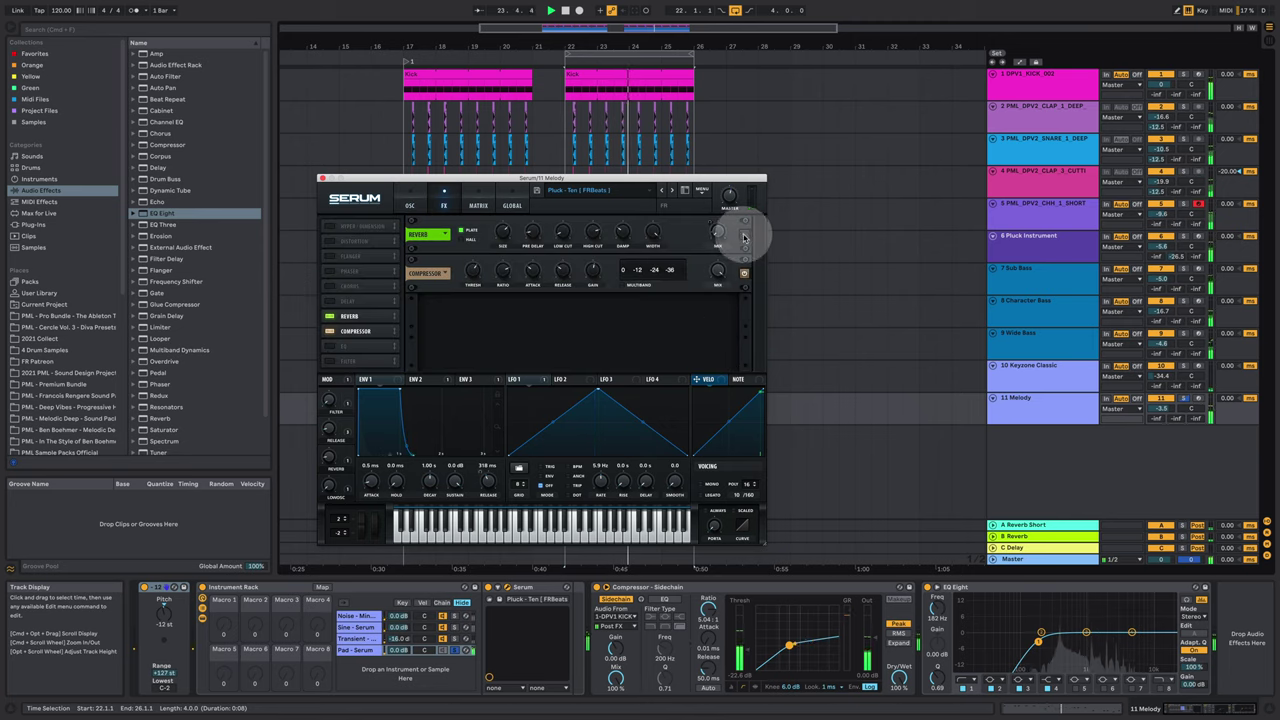
{"action": "left_click", "coordinate": [408, 198]}
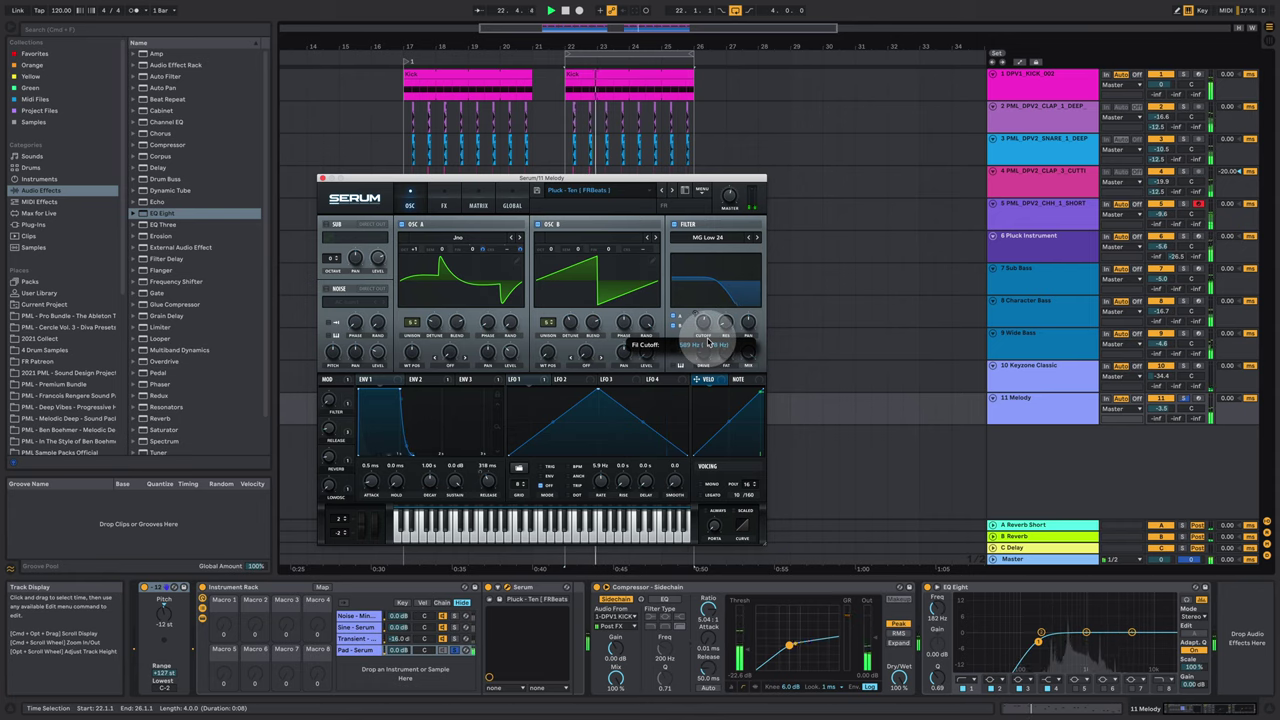
{"action": "left_click", "coordinate": [444, 203]}
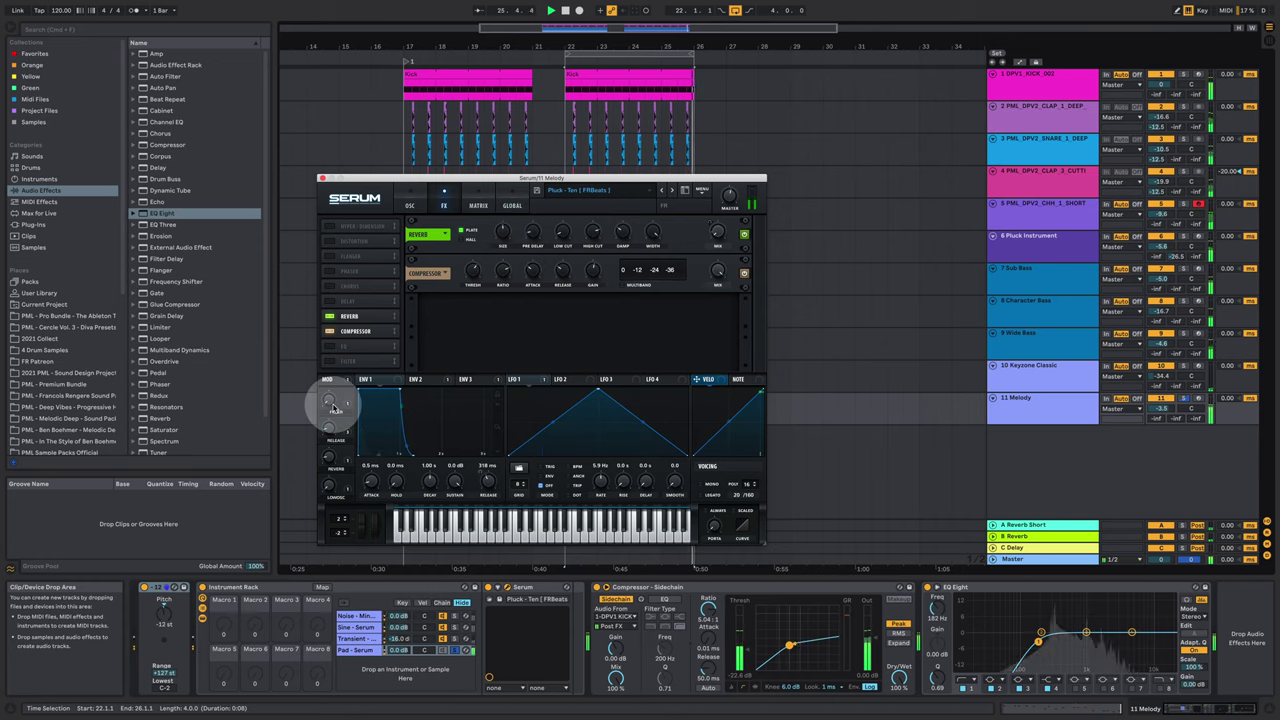
{"action": "left_click", "coordinate": [409, 205]}
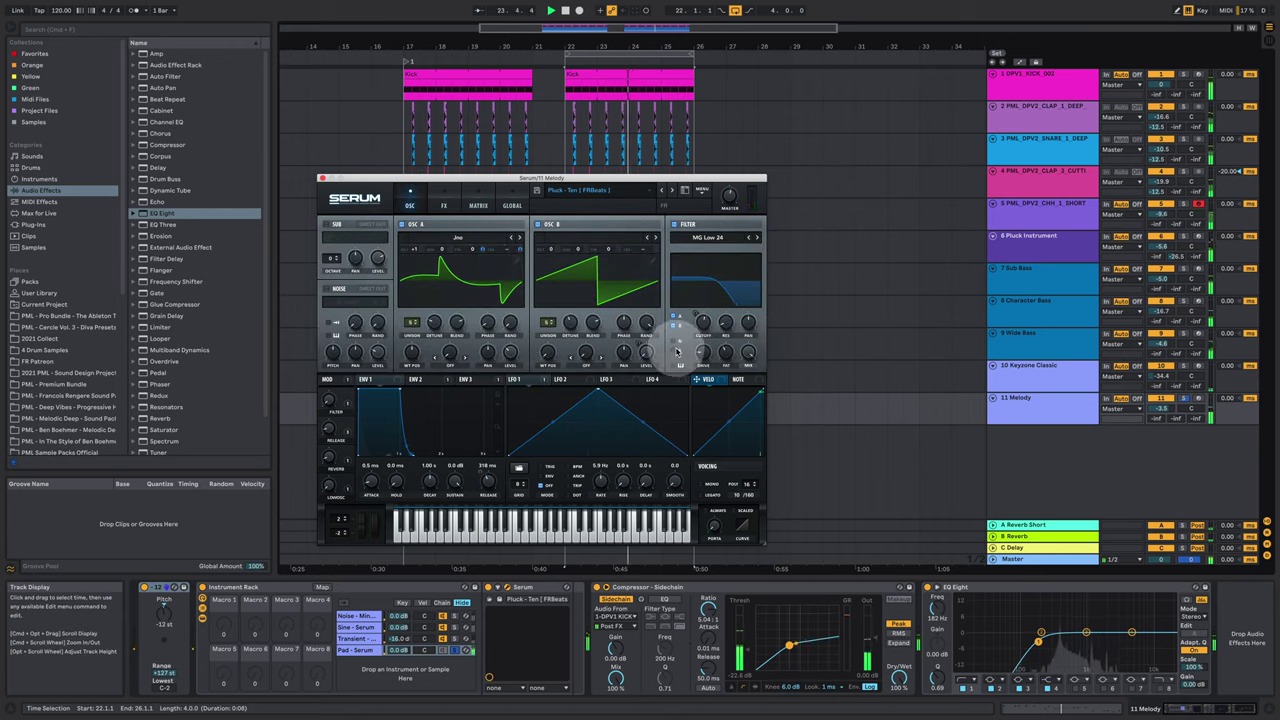
{"action": "mouse_move", "coordinate": [704, 340]}
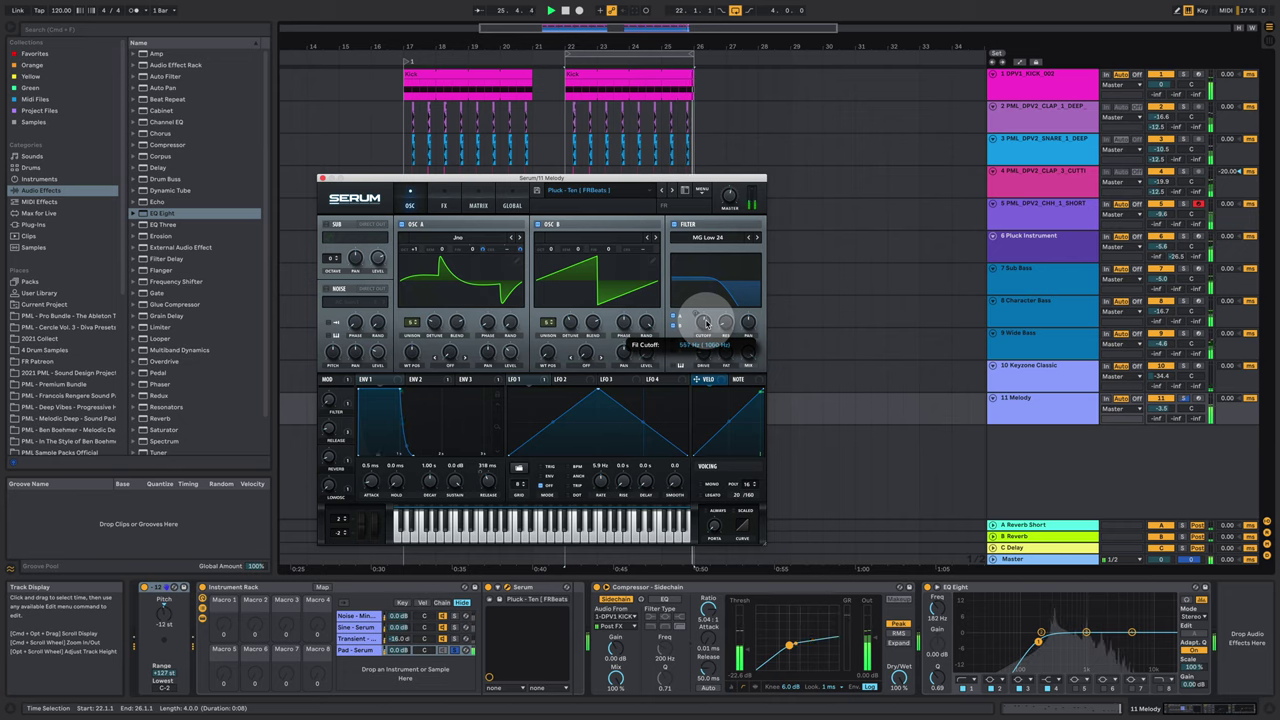
{"action": "left_click", "coordinate": [322, 178]}
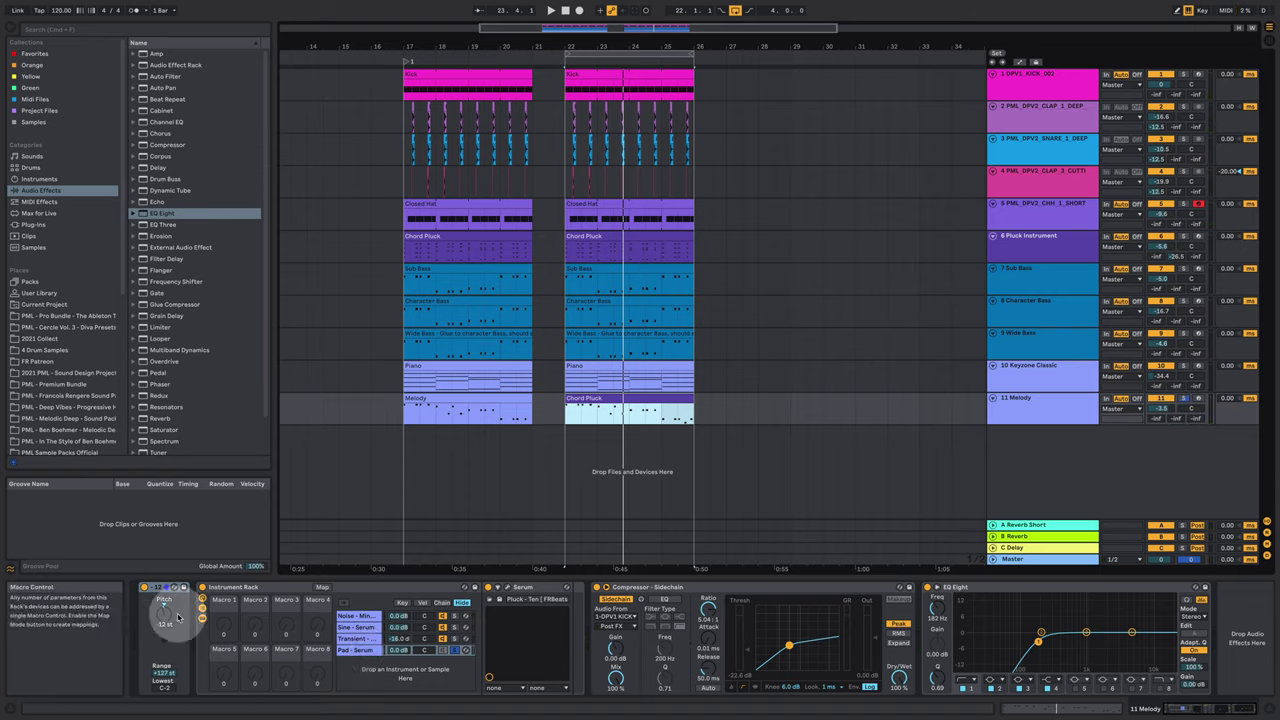
Raise the Melody track's pitch shift from -12 st to 0 st and play back the arrangement
{"action": "left_click_drag", "start_coordinate": [163, 613], "coordinate": [186, 598]}
{"action": "key", "text": "space"}
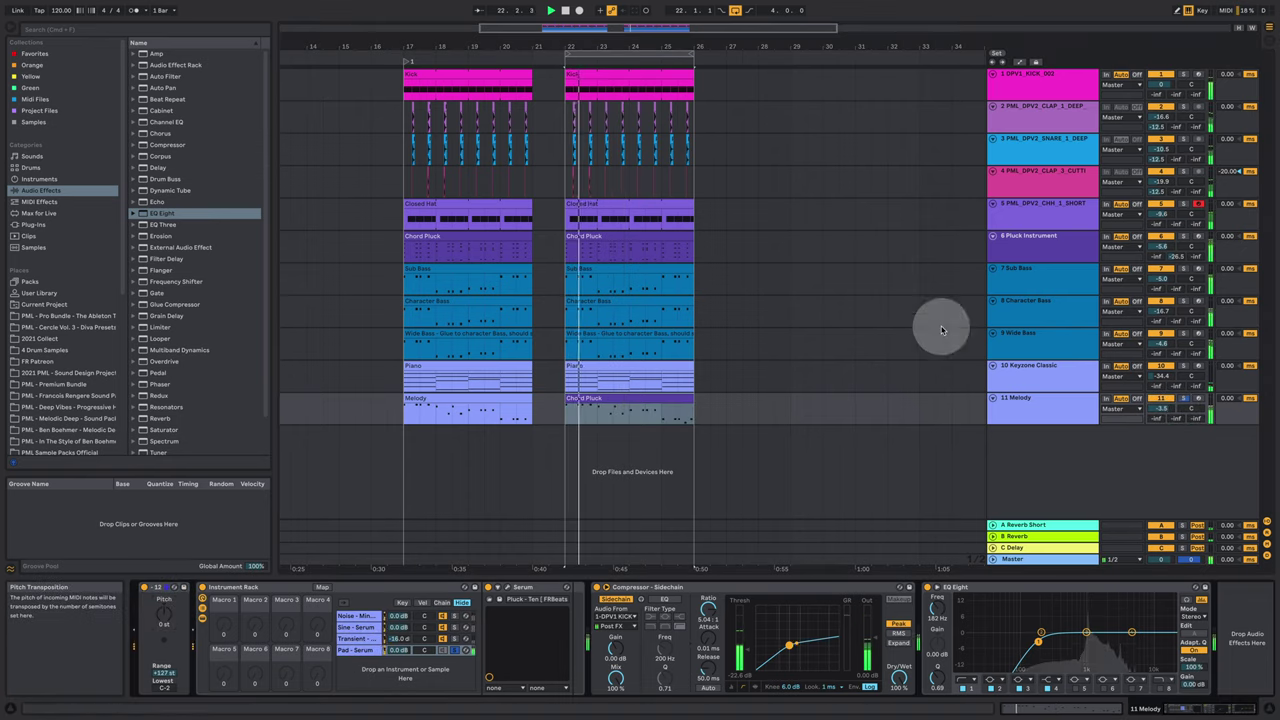